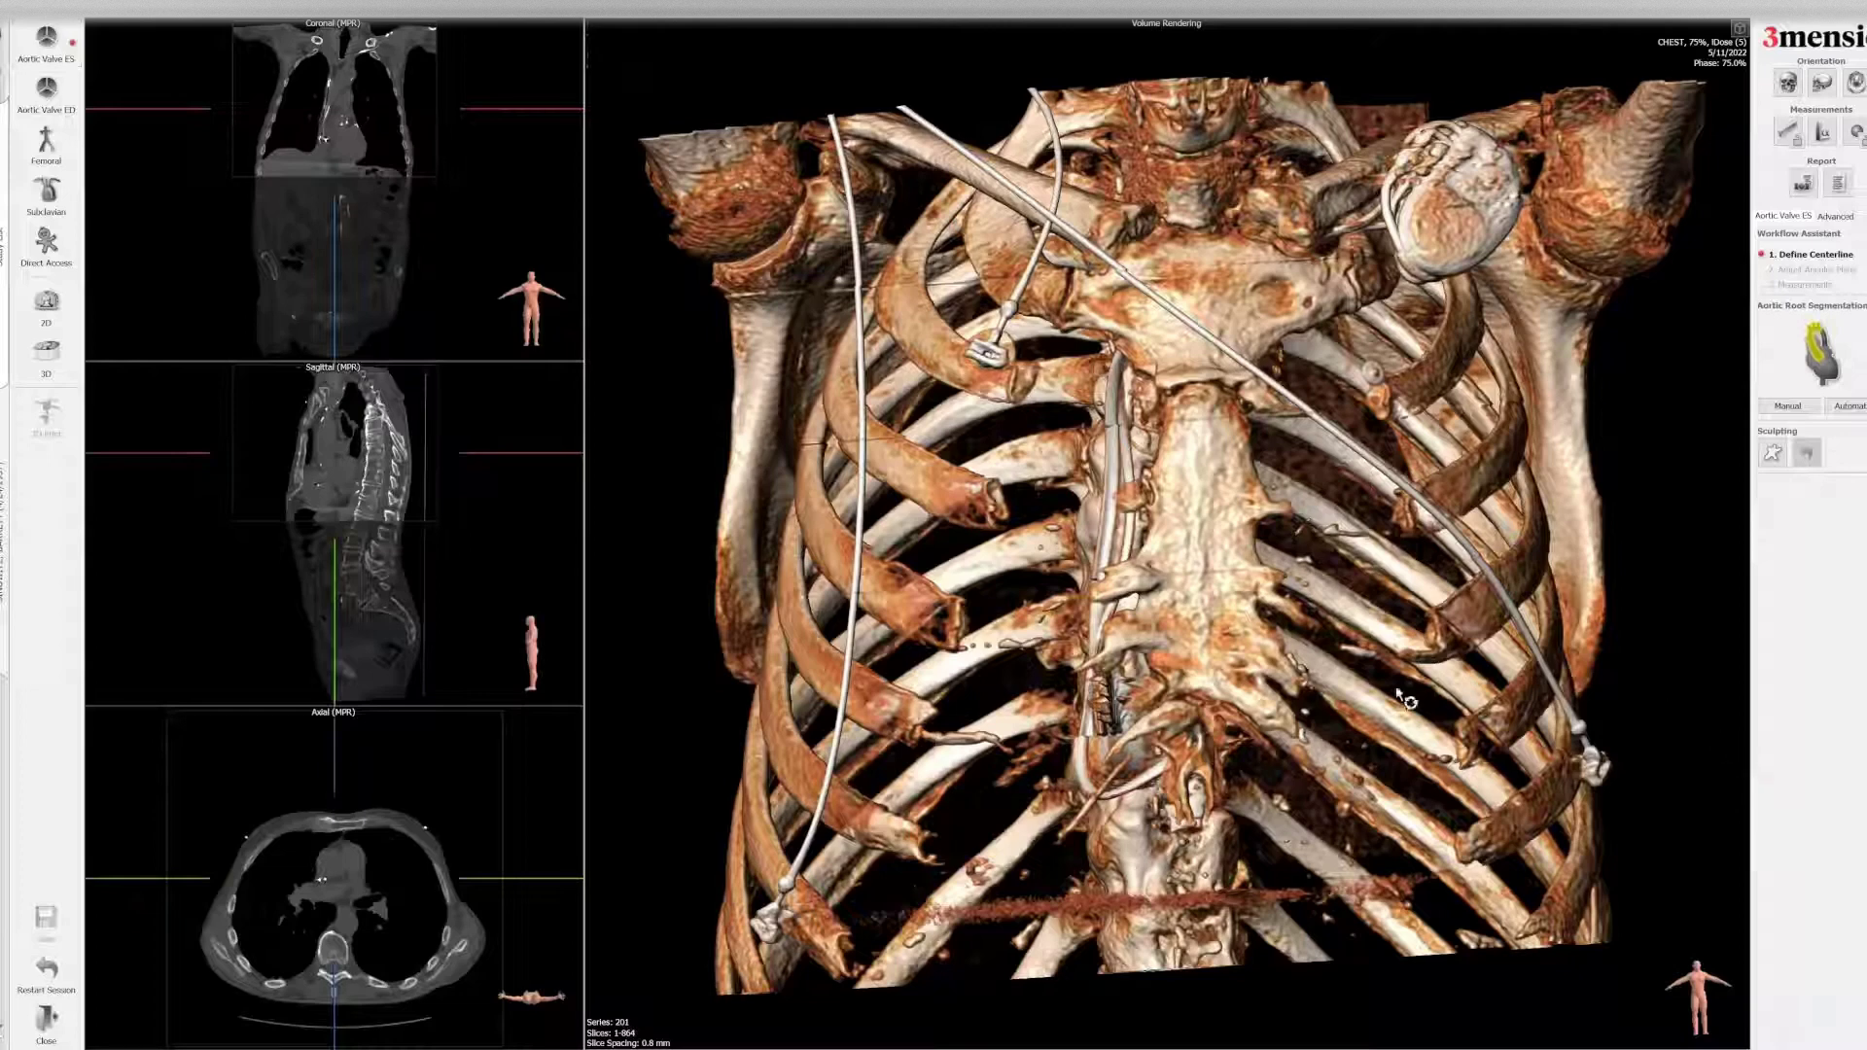
# - Inspect the chest volume rendering from different angles and start manual aortic root segmentation
pyautogui.moveTo(1449, 610); pyautogui.dragTo(1058, 595)
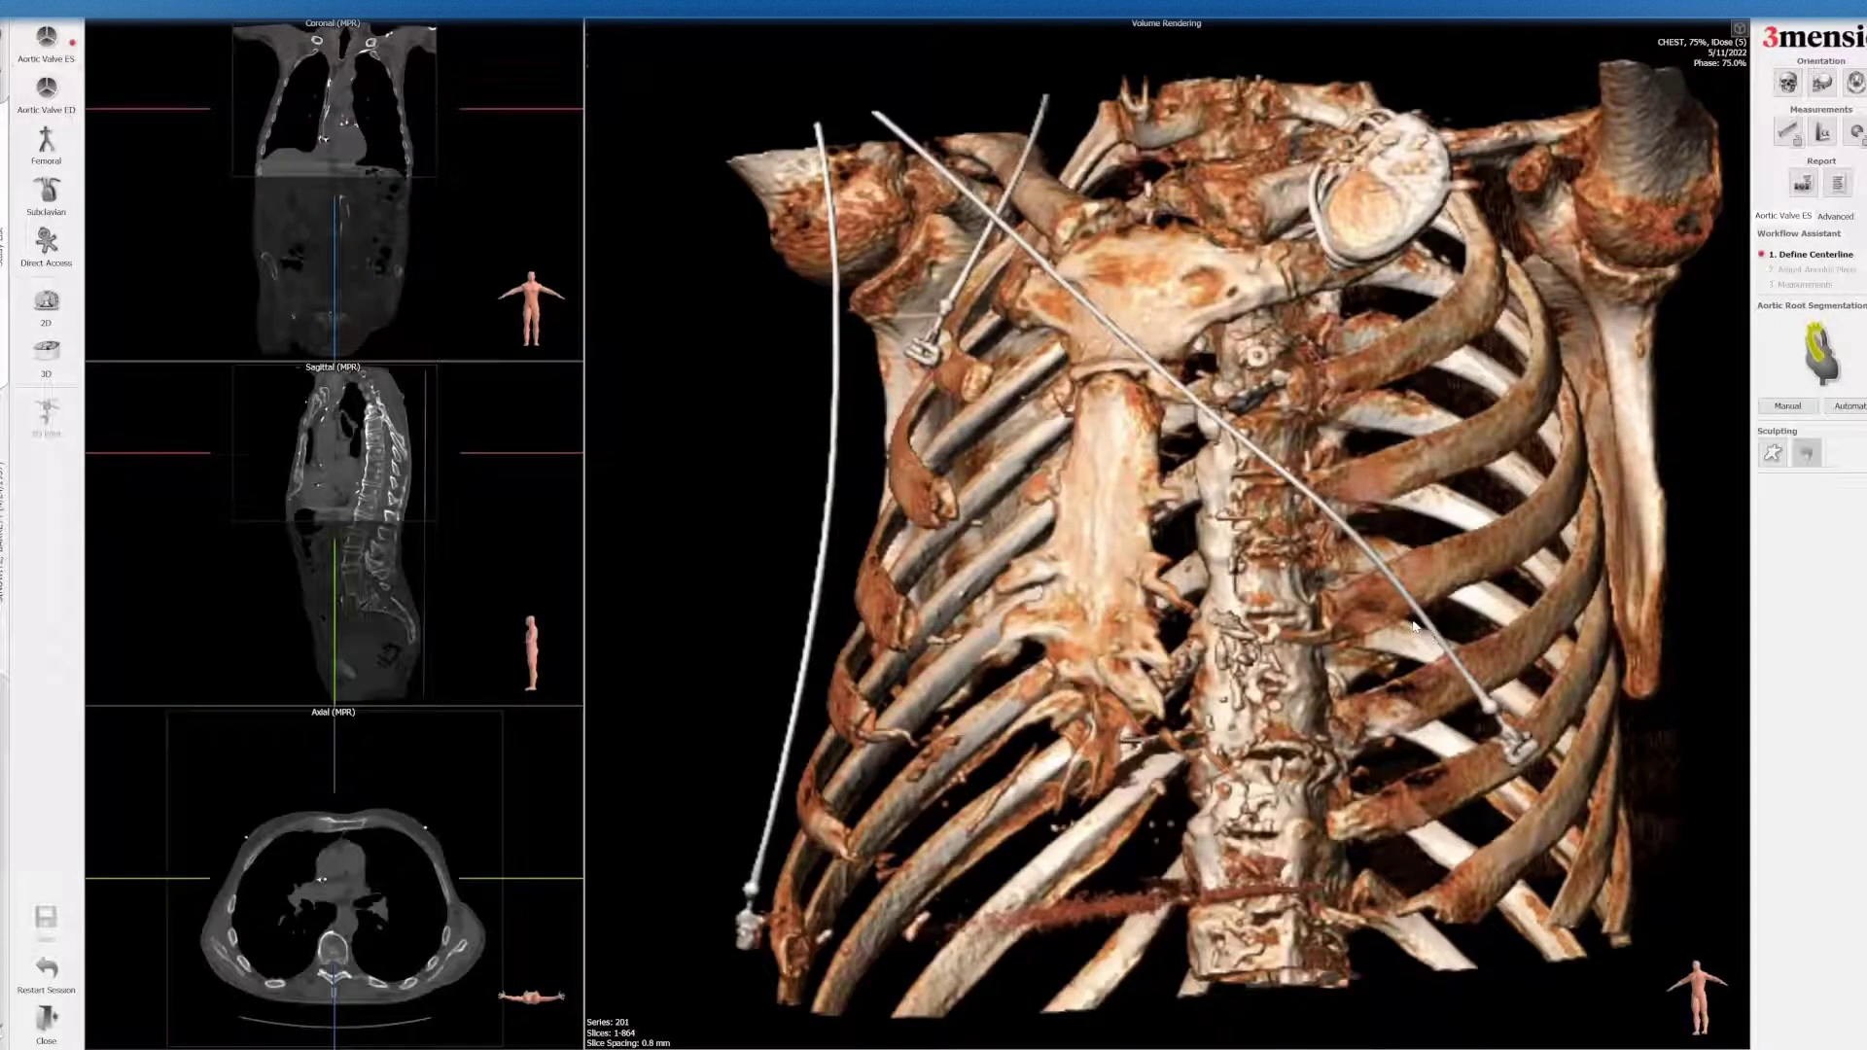
pyautogui.moveTo(1425, 636); pyautogui.dragTo(1313, 712)
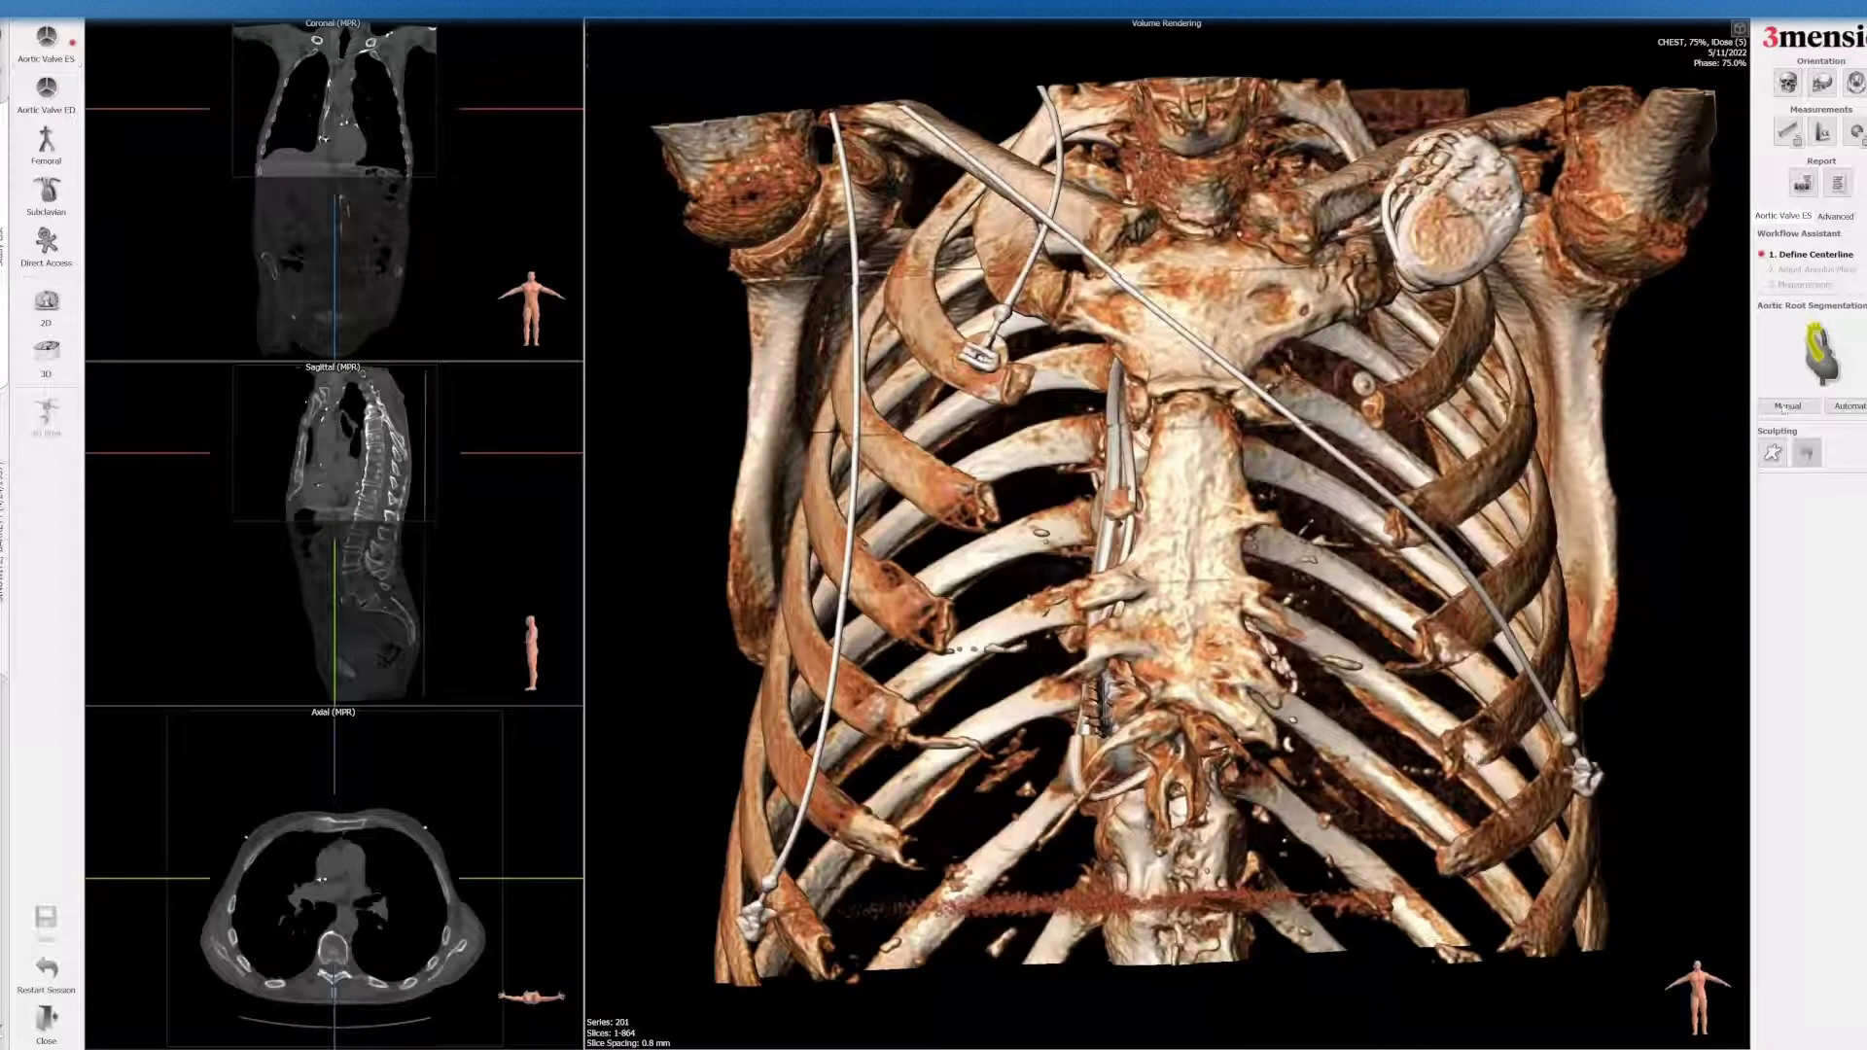
pyautogui.click(1785, 408)
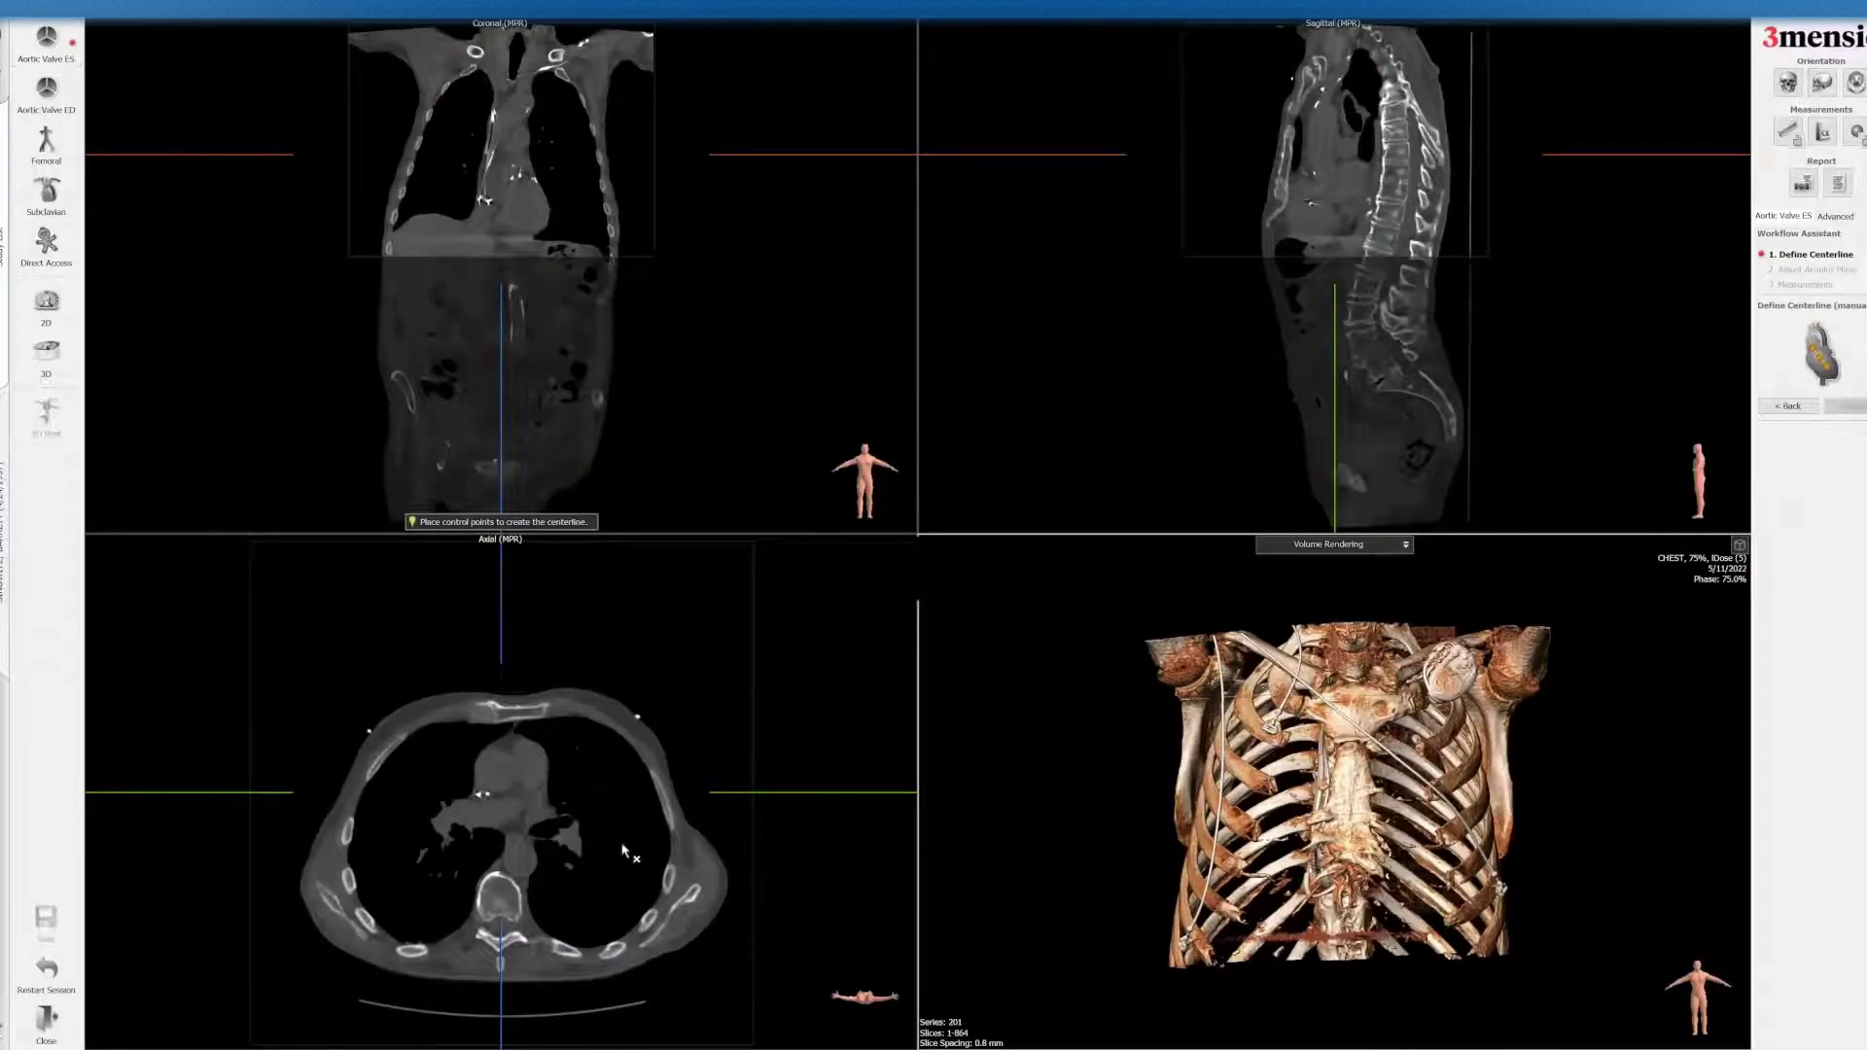
# - Place five centerline control points on successive axial slices from the ascending aorta down through the aortic valve, and confirm the centerline
pyautogui.moveTo(617, 828); pyautogui.dragTo(599, 804, button='right')
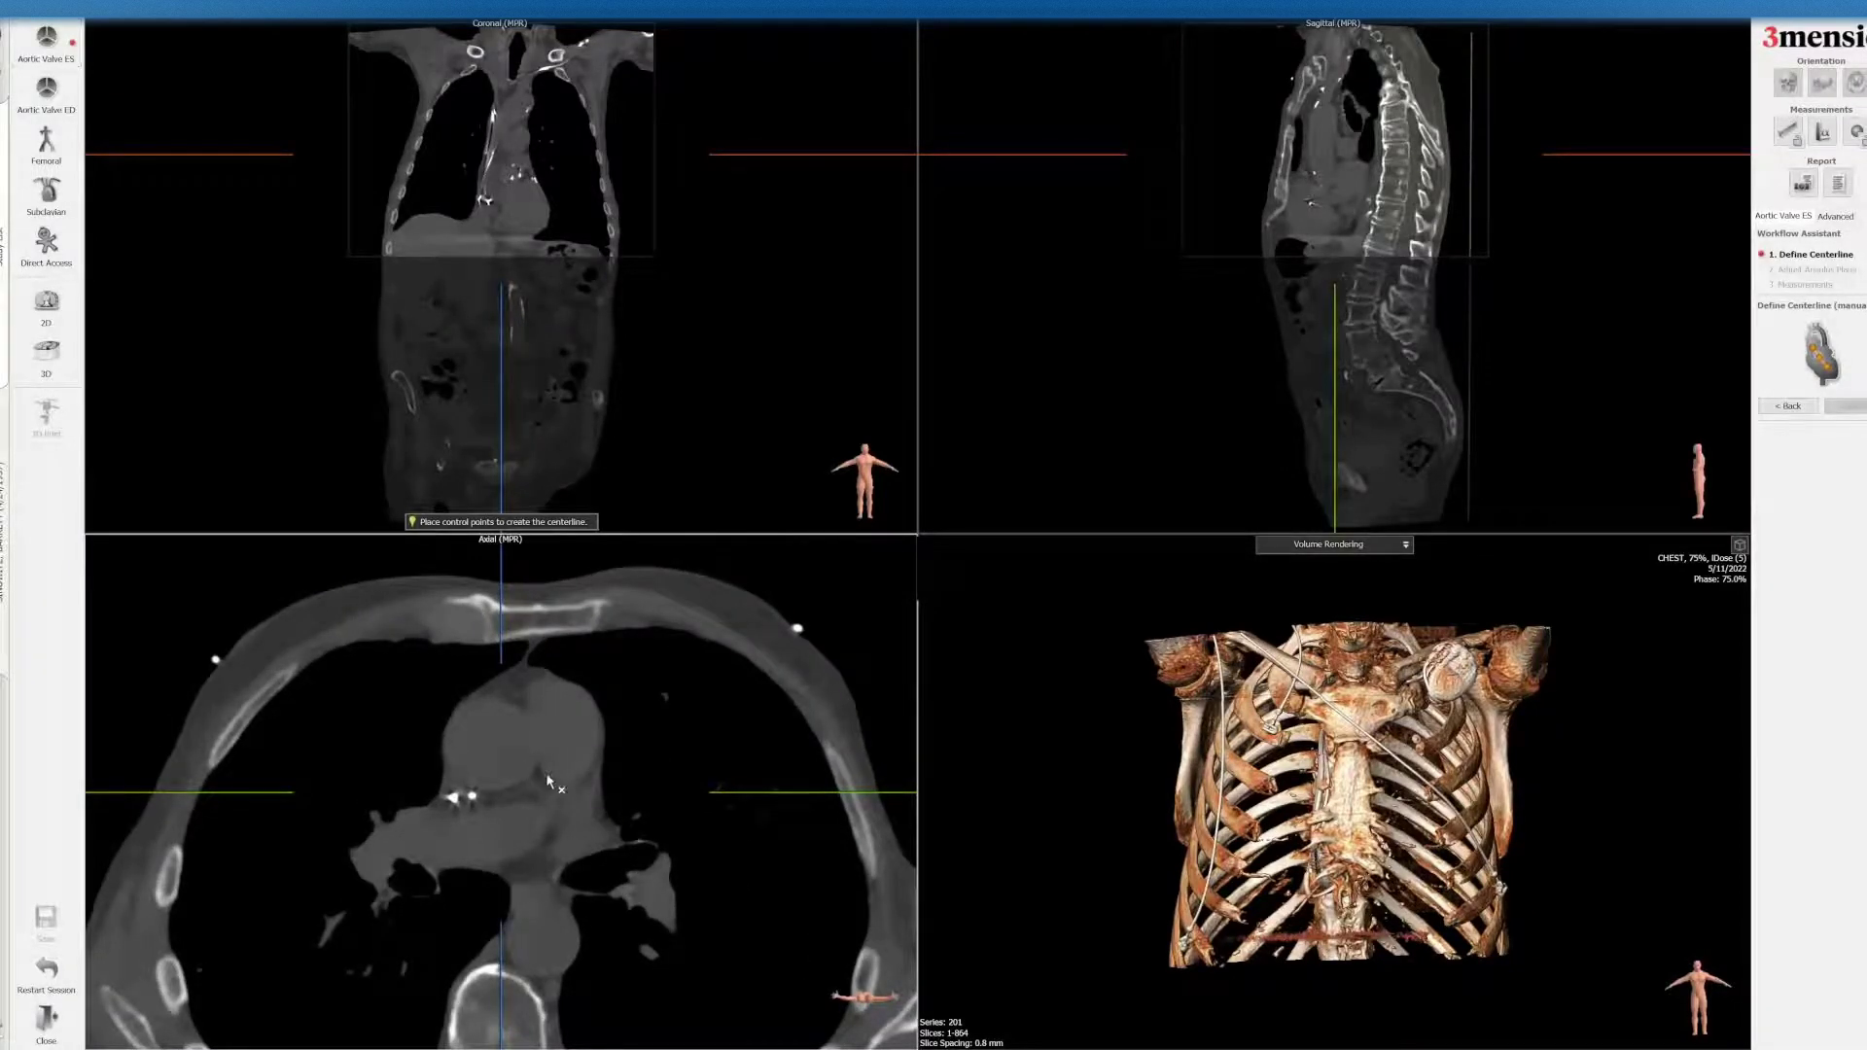
pyautogui.moveTo(546, 775)
pyautogui.mouseDown()
pyautogui.moveTo(539, 717)
pyautogui.moveTo(558, 766)
pyautogui.moveTo(523, 751)
pyautogui.mouseUp()
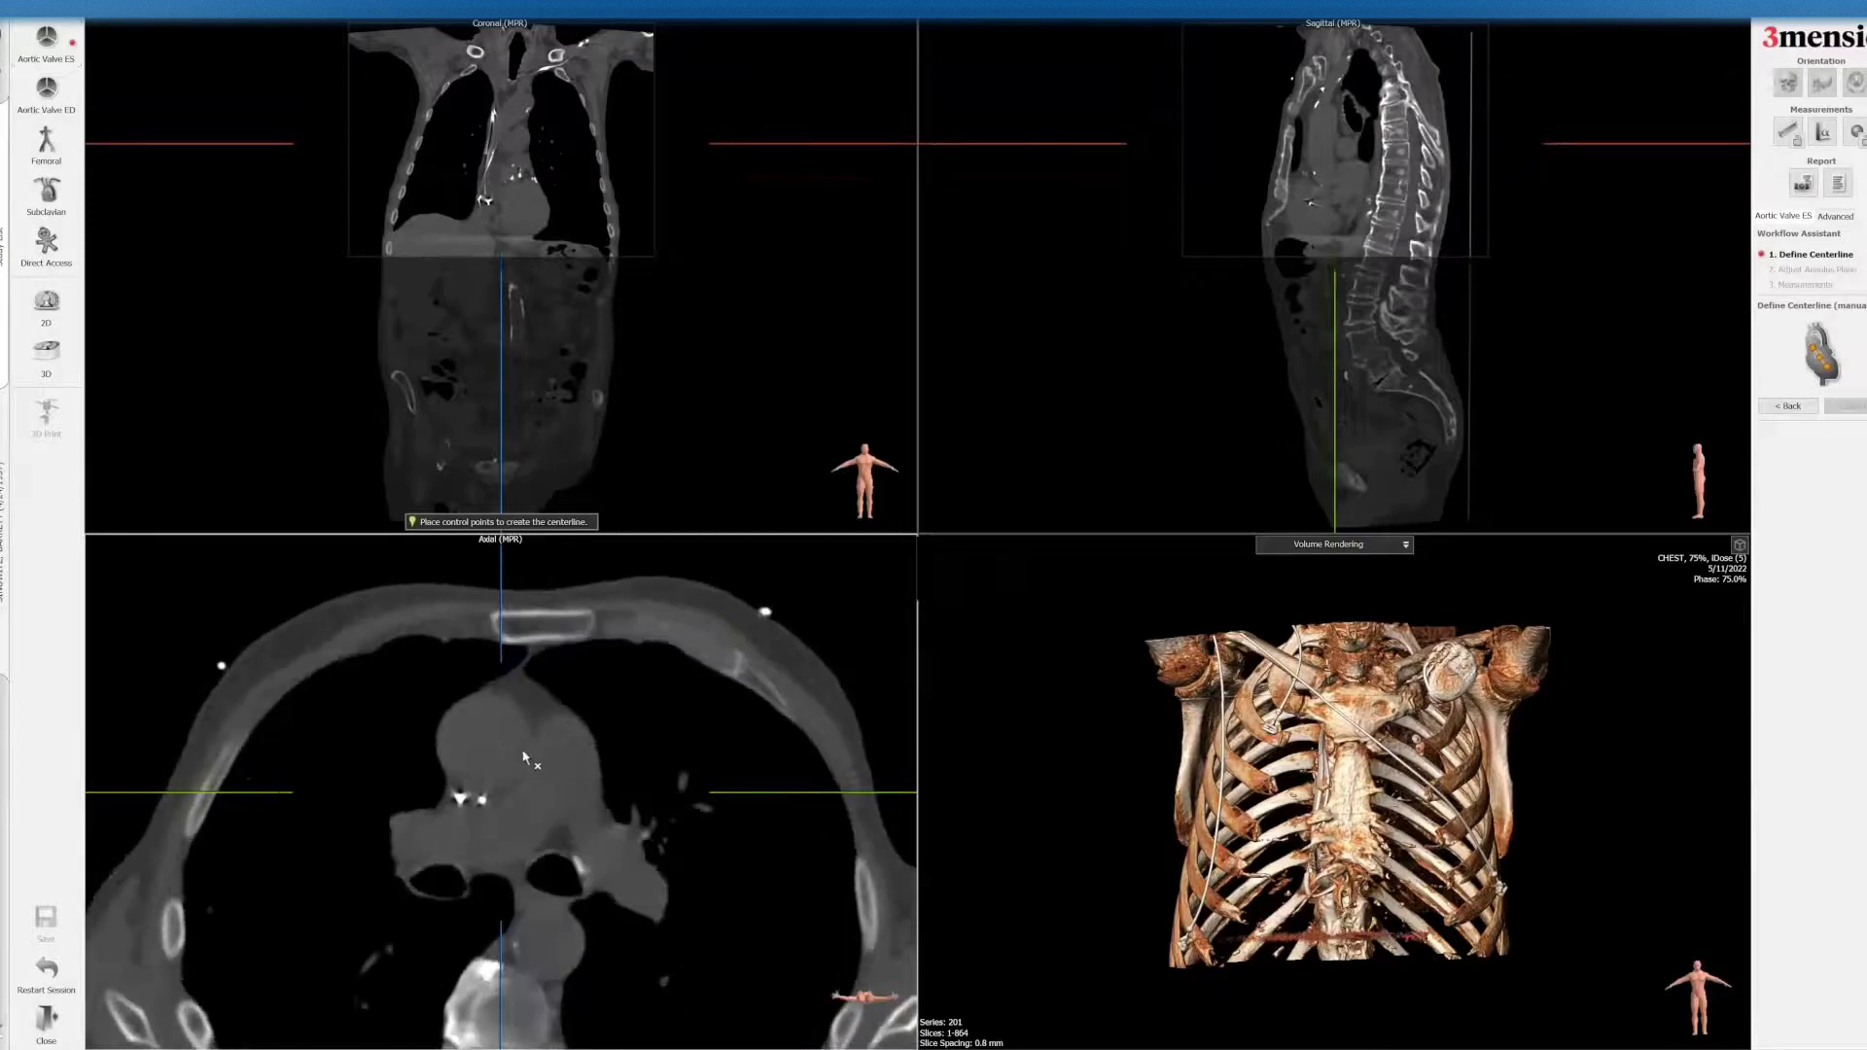
pyautogui.click(503, 766)
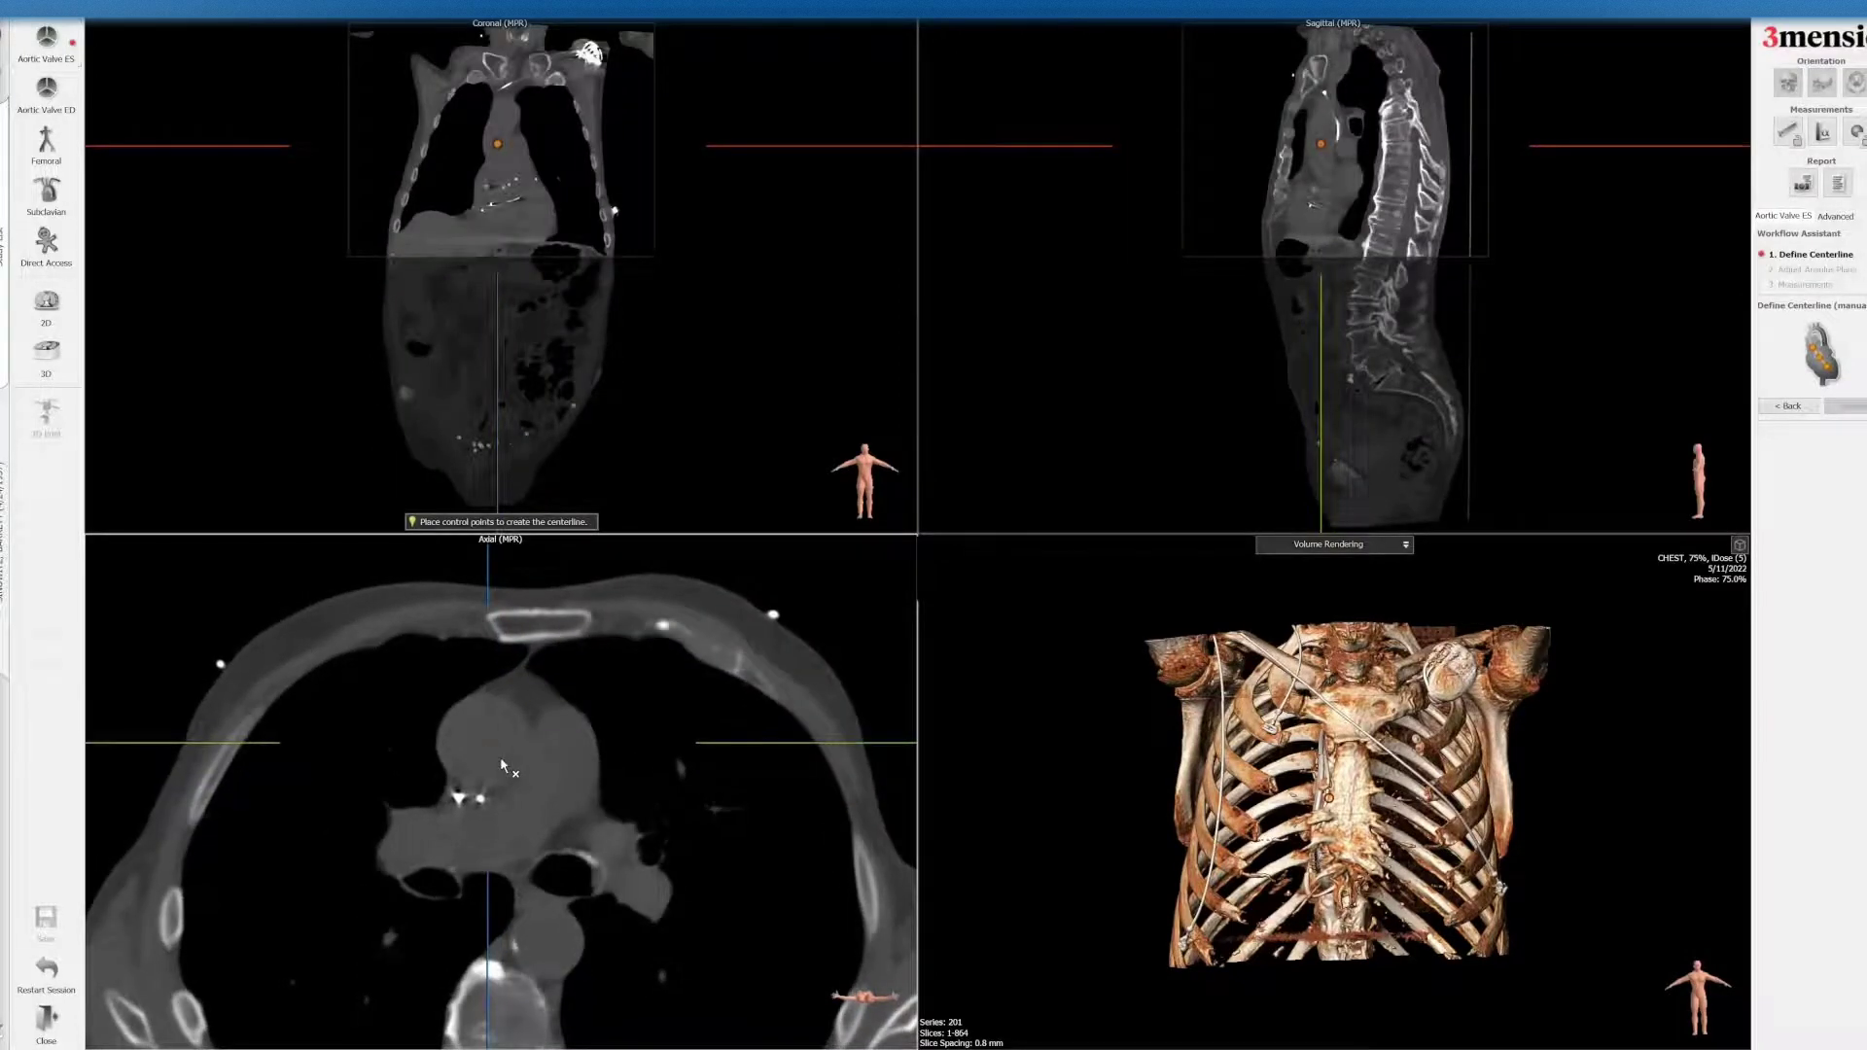
pyautogui.scroll(-5, 503, 766)
pyautogui.click(525, 780)
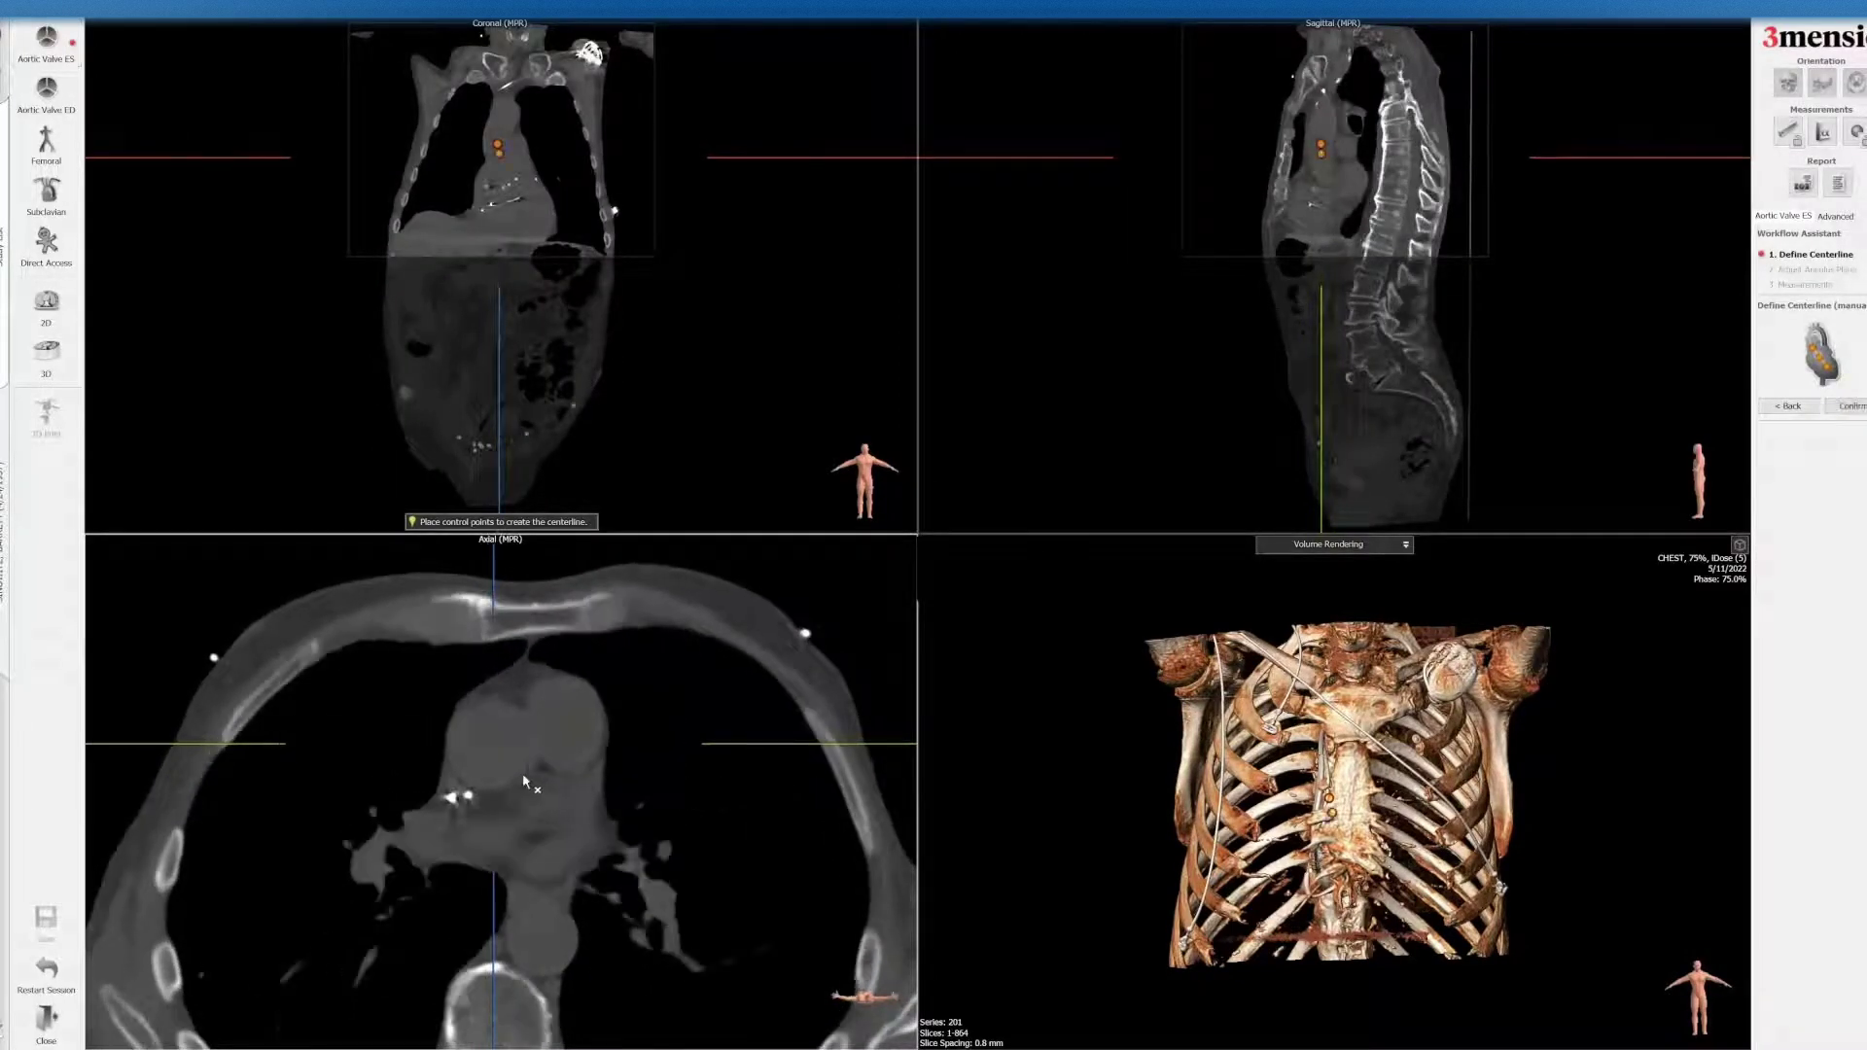
pyautogui.scroll(-5, 525, 780)
pyautogui.click(522, 763)
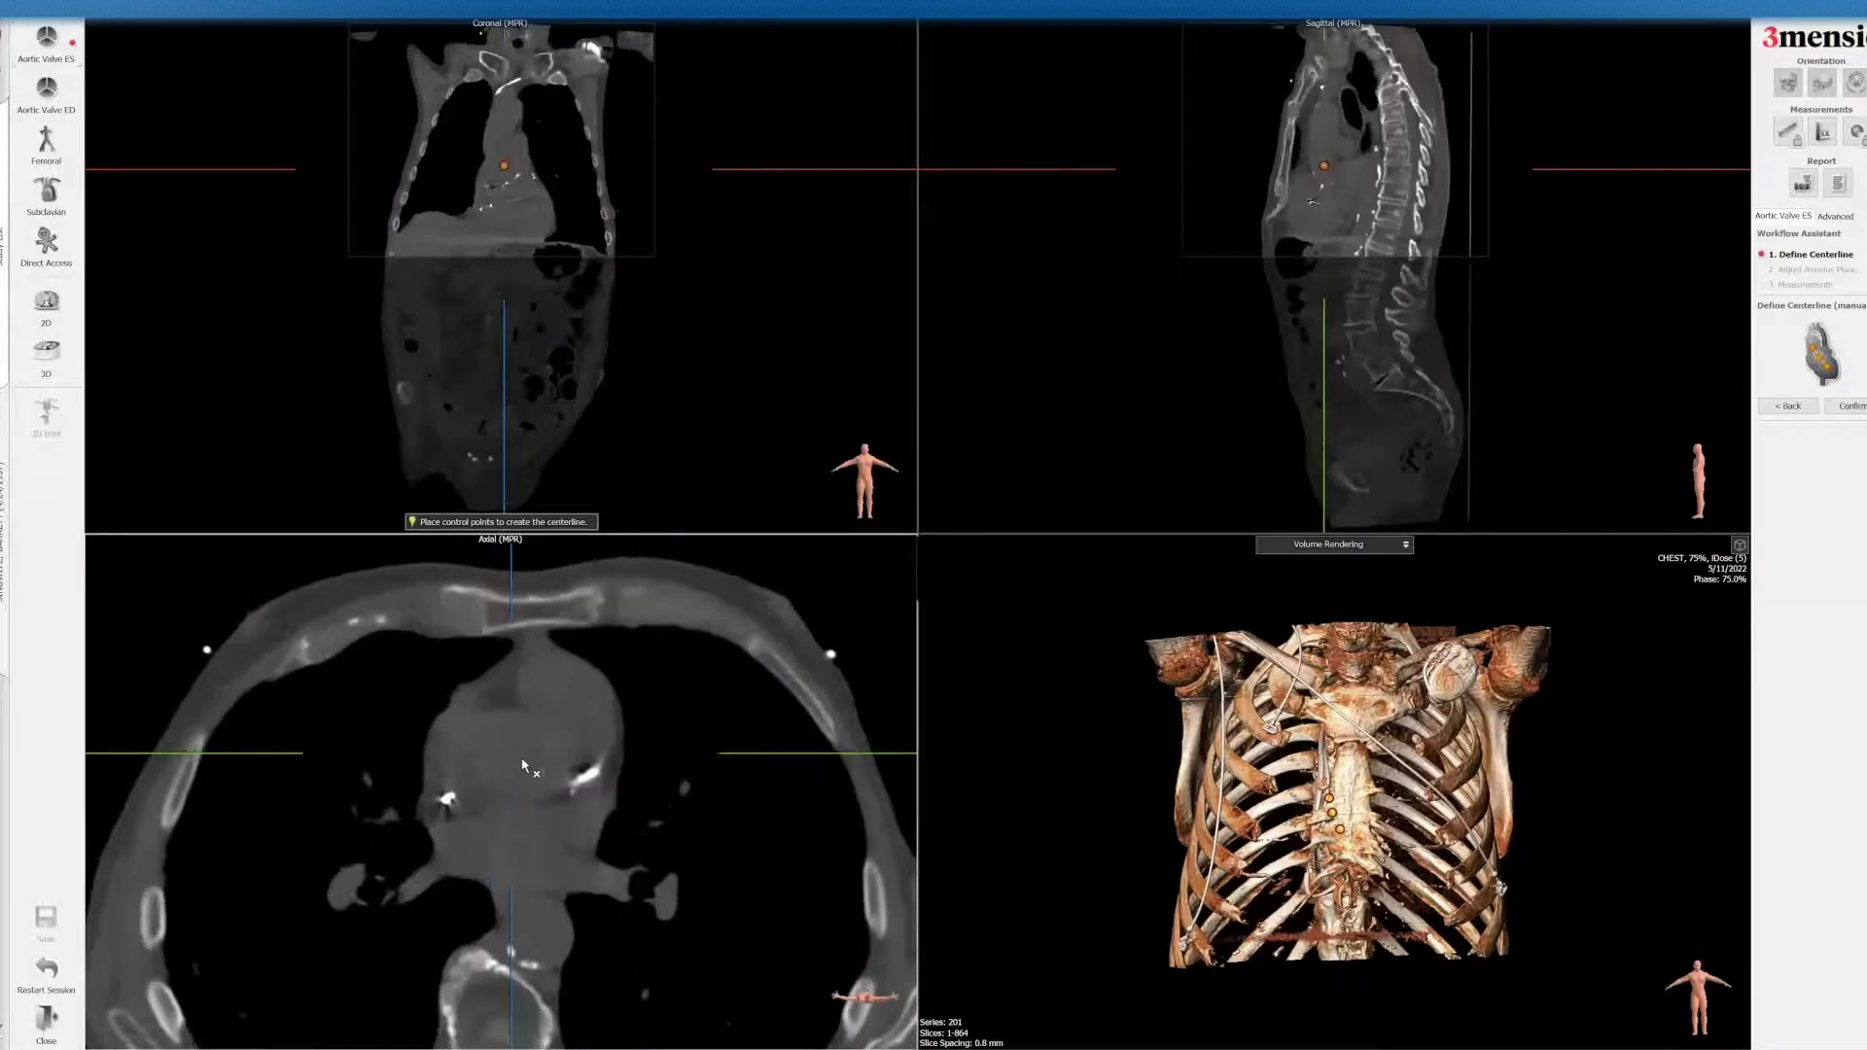
pyautogui.scroll(-3, 525, 766)
pyautogui.click(536, 767)
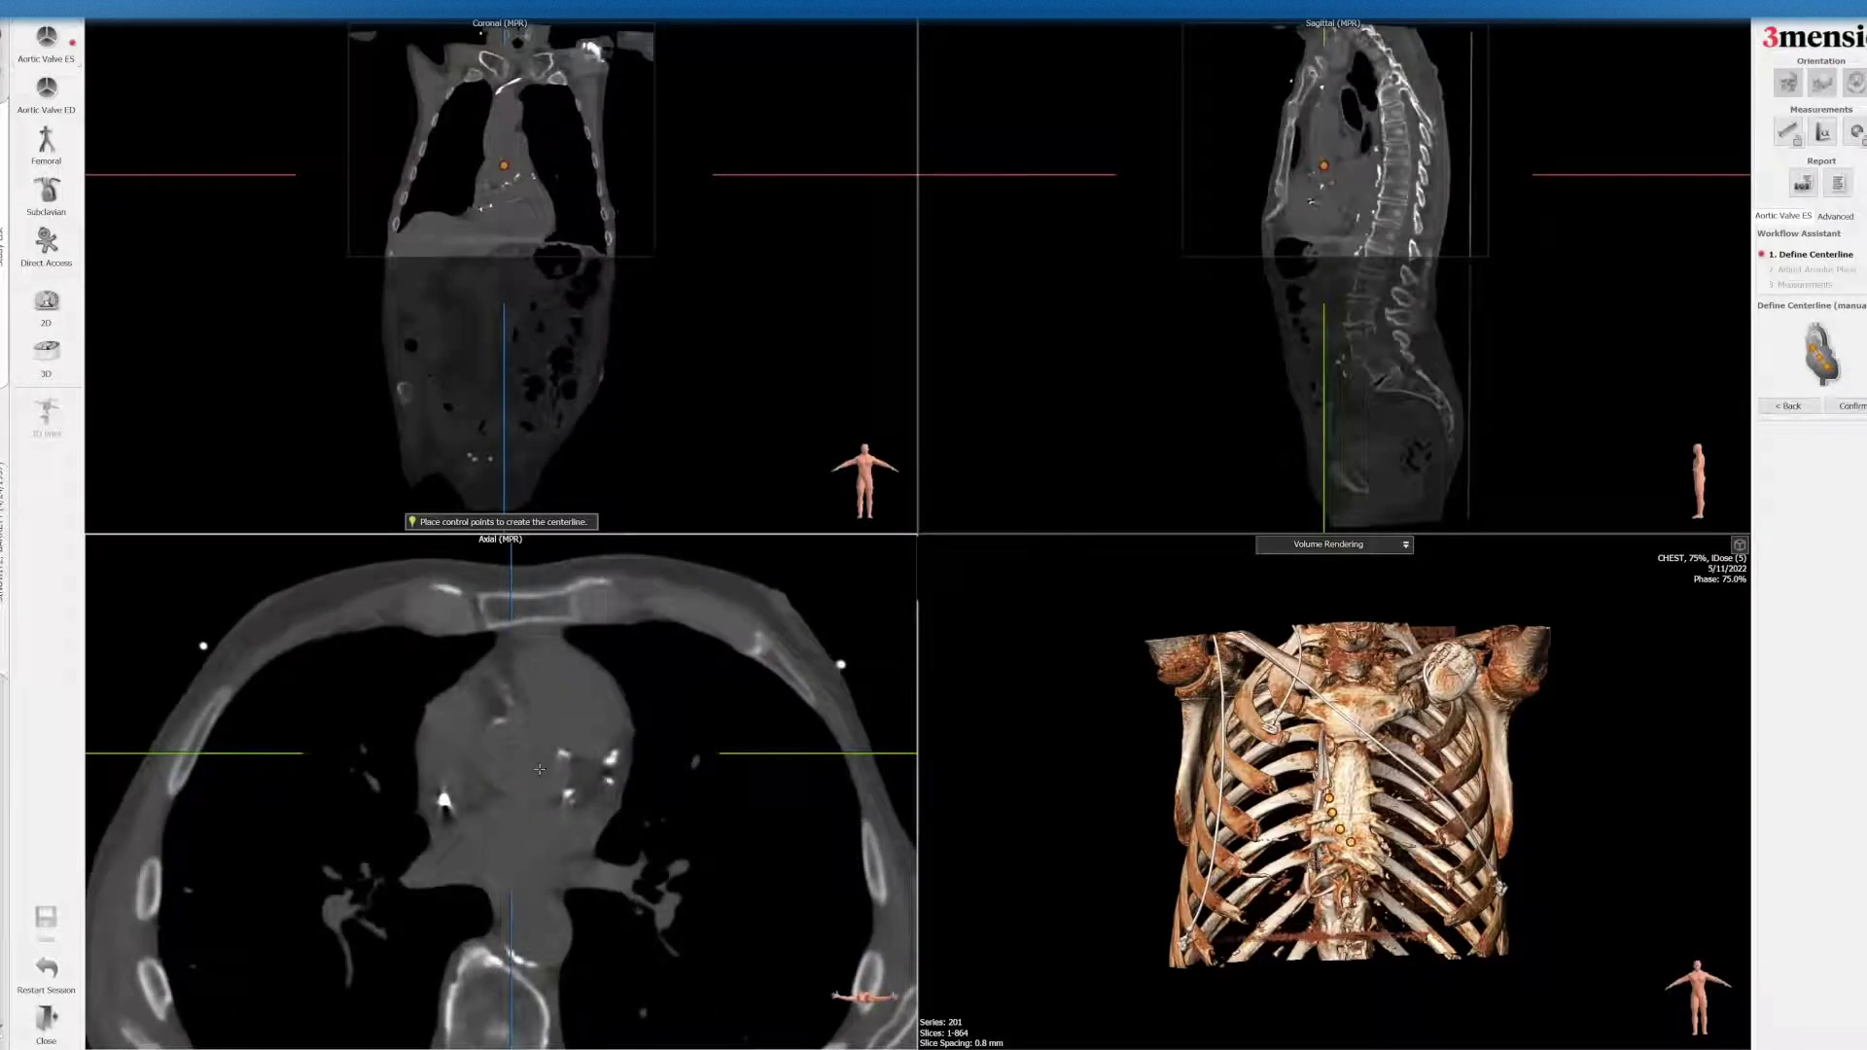
pyautogui.scroll(-3, 539, 769)
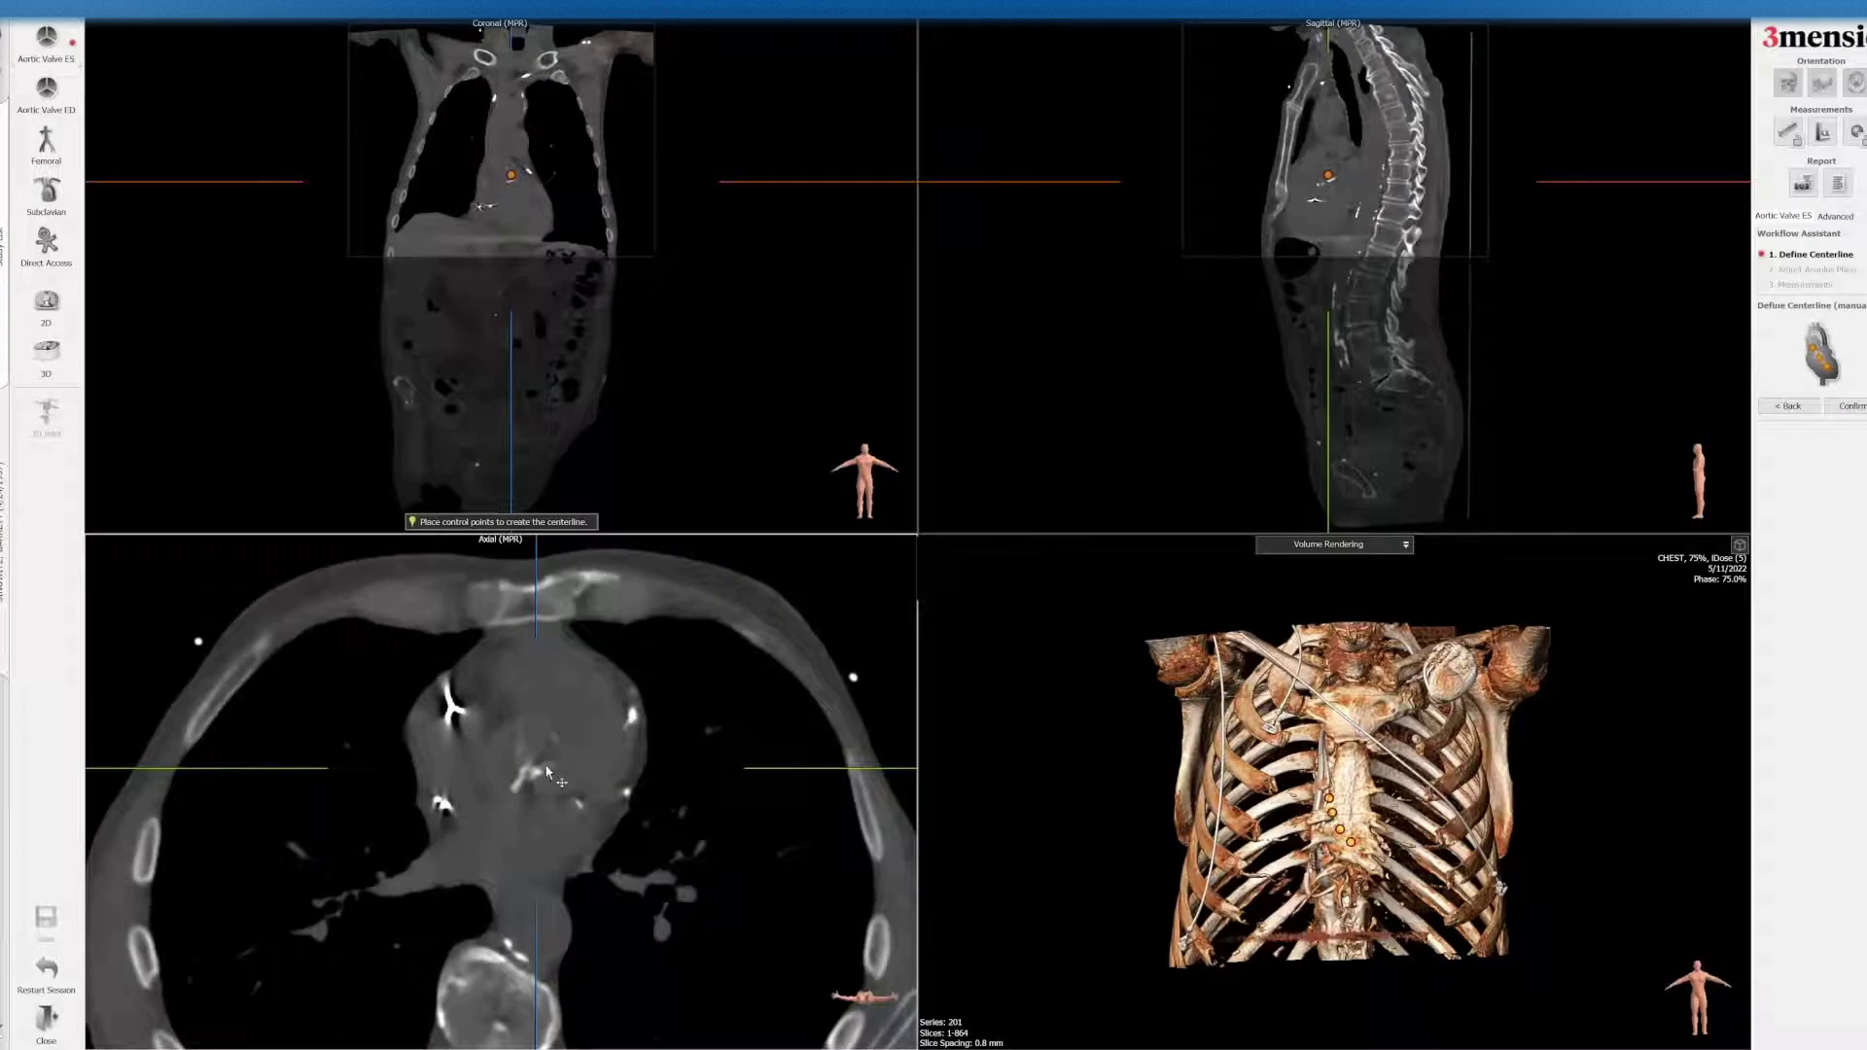
pyautogui.click(561, 767)
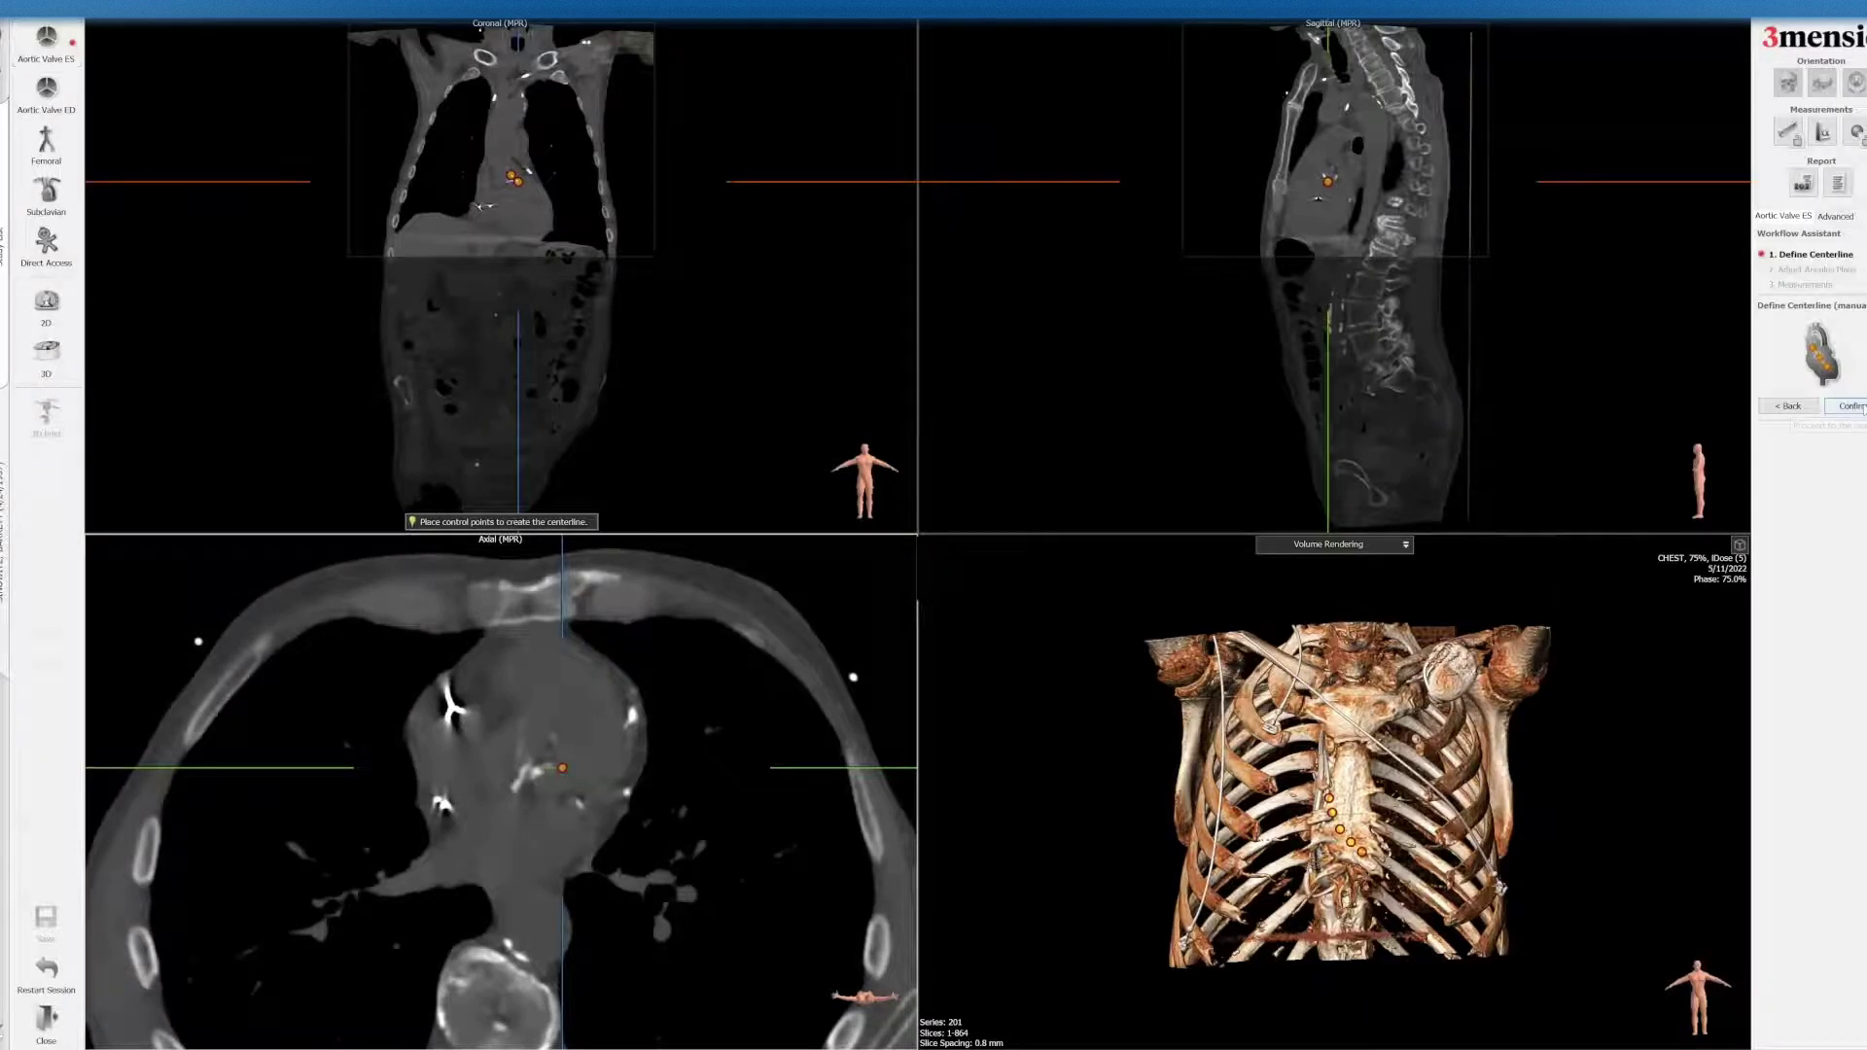
pyautogui.click(1850, 406)
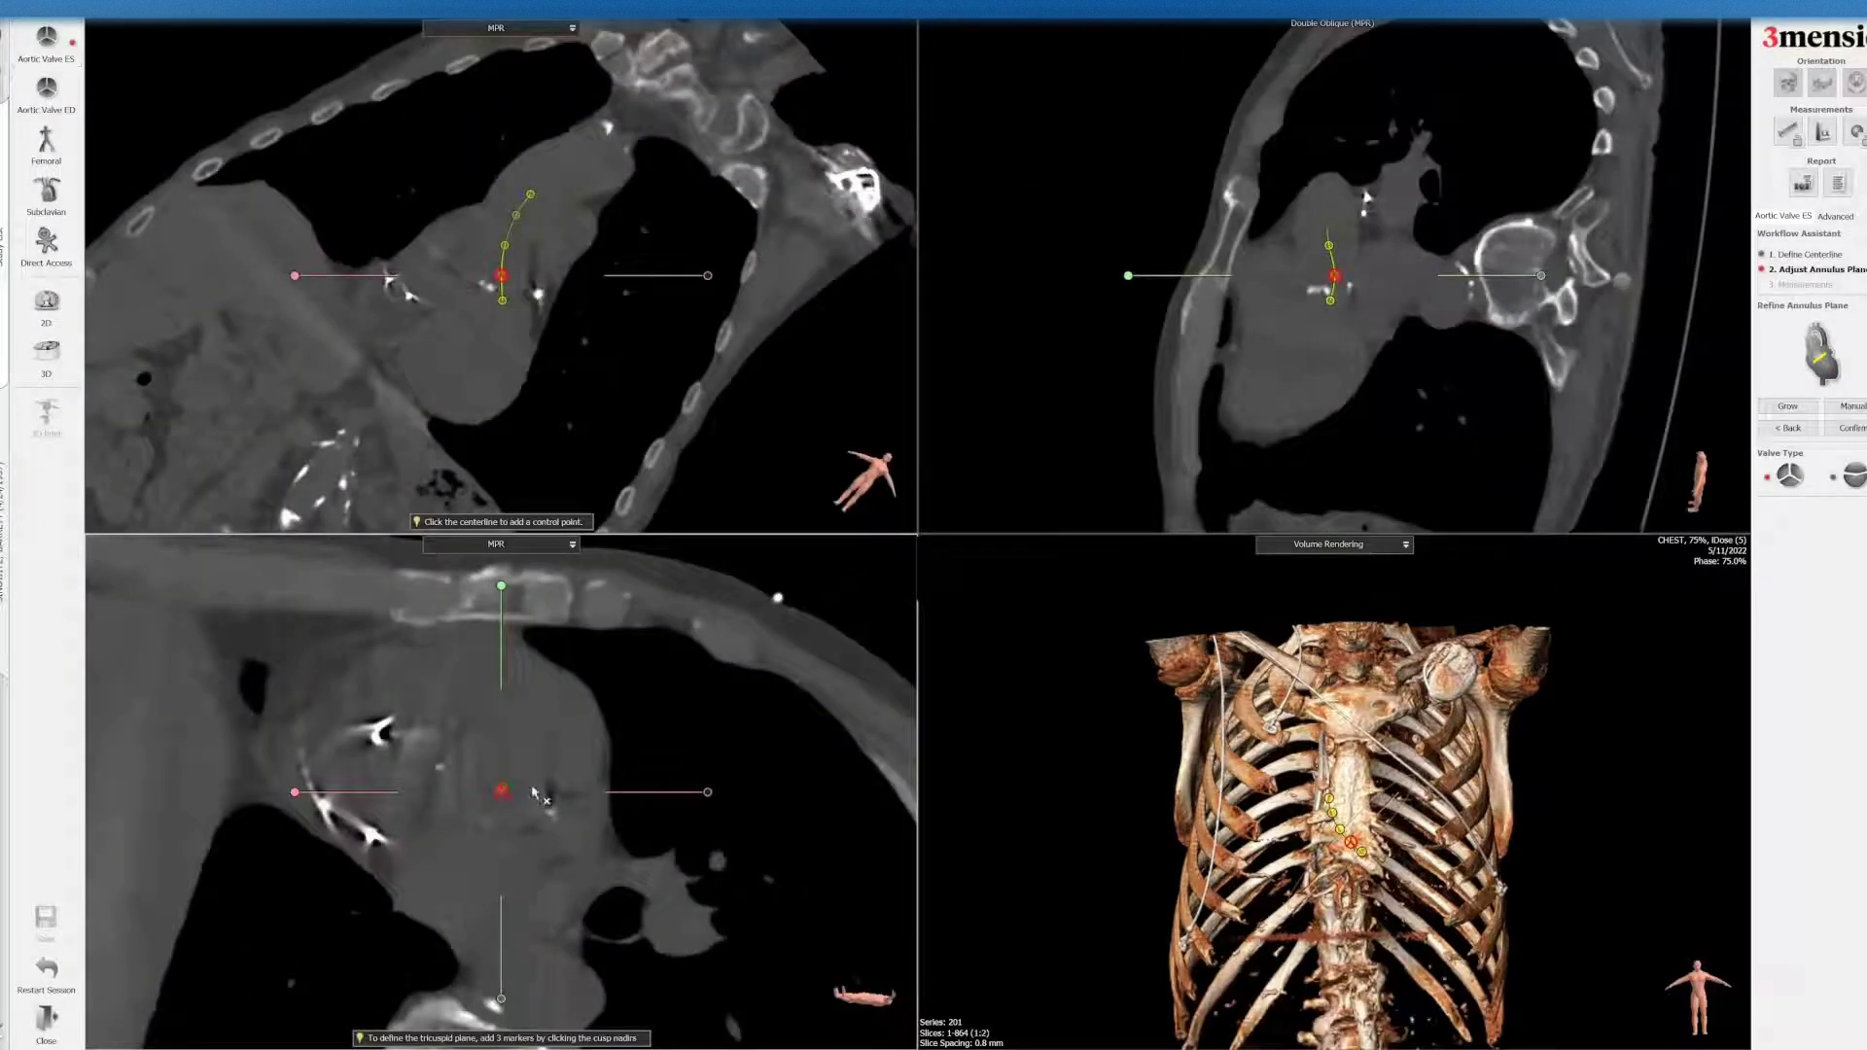
# - Refine the centerline at the aortic valve, extending its lower end into the outflow tract, and check it along the root
pyautogui.moveTo(553, 344); pyautogui.dragTo(549, 325, button='right')
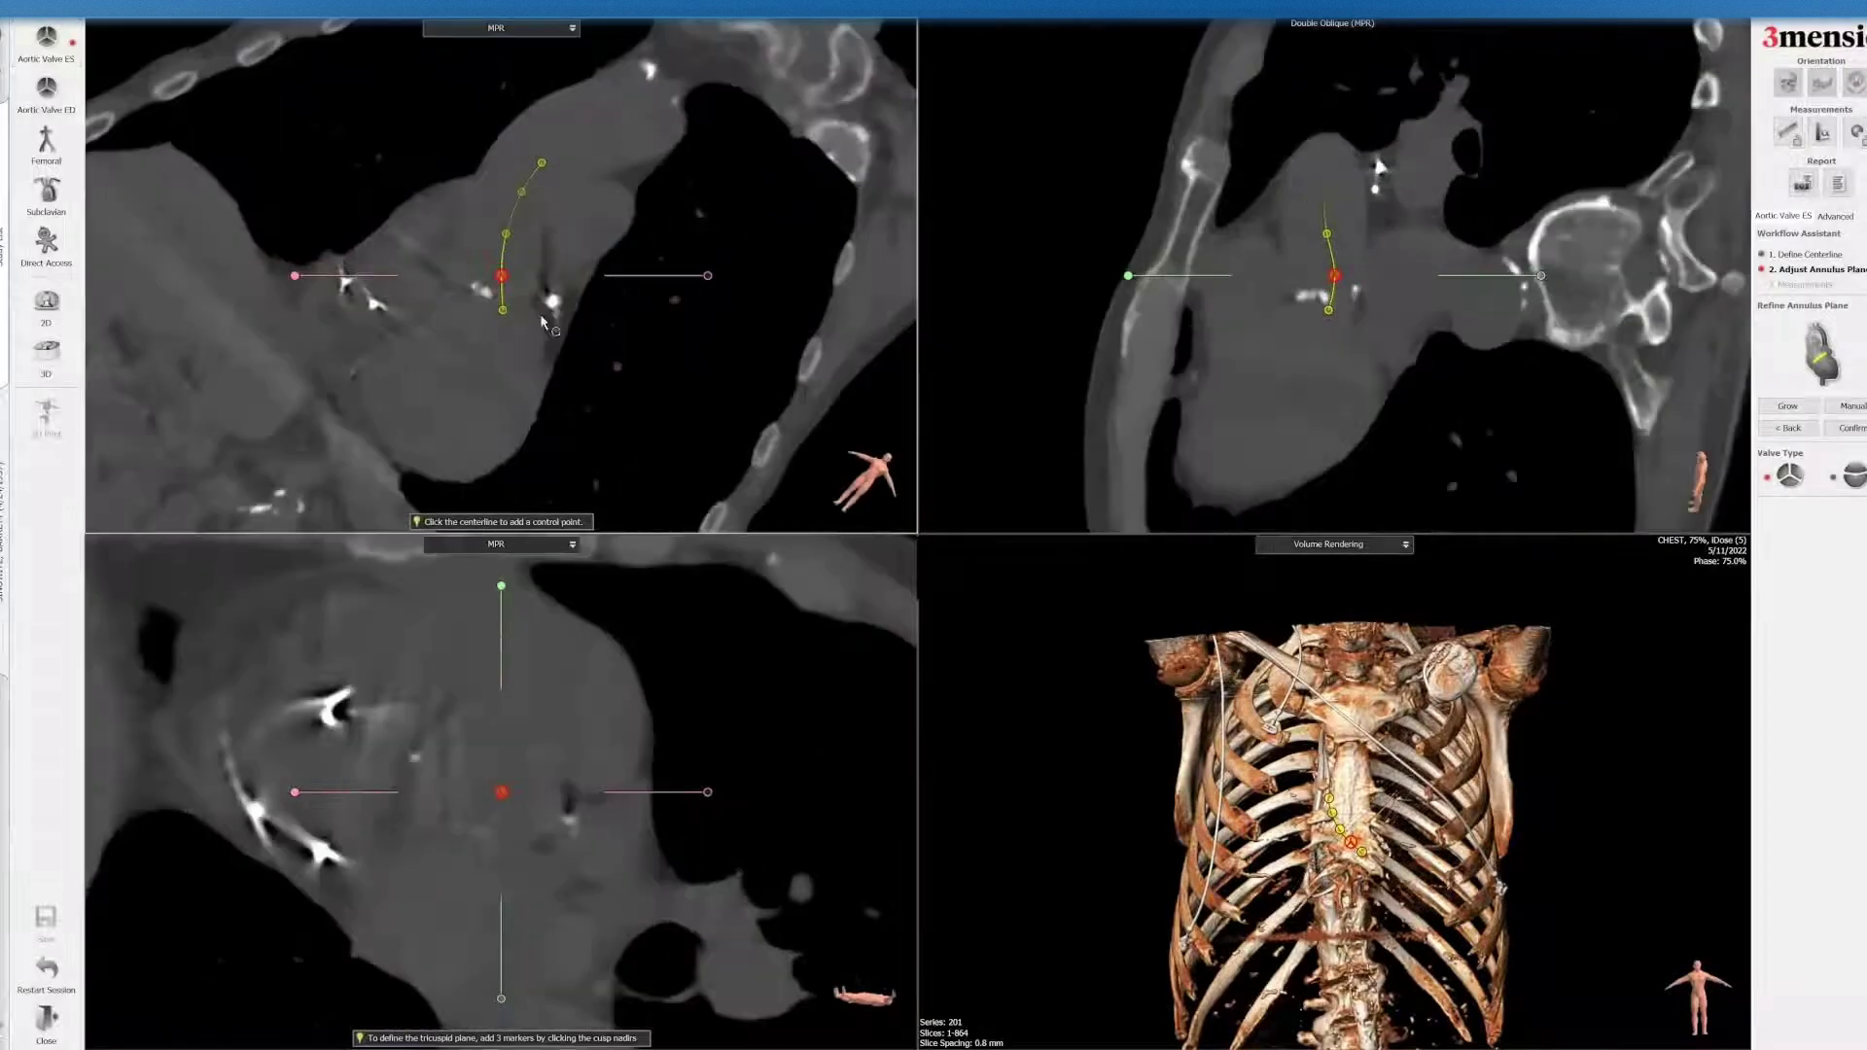
pyautogui.moveTo(567, 202); pyautogui.dragTo(549, 176, button='right')
pyautogui.click(500, 265)
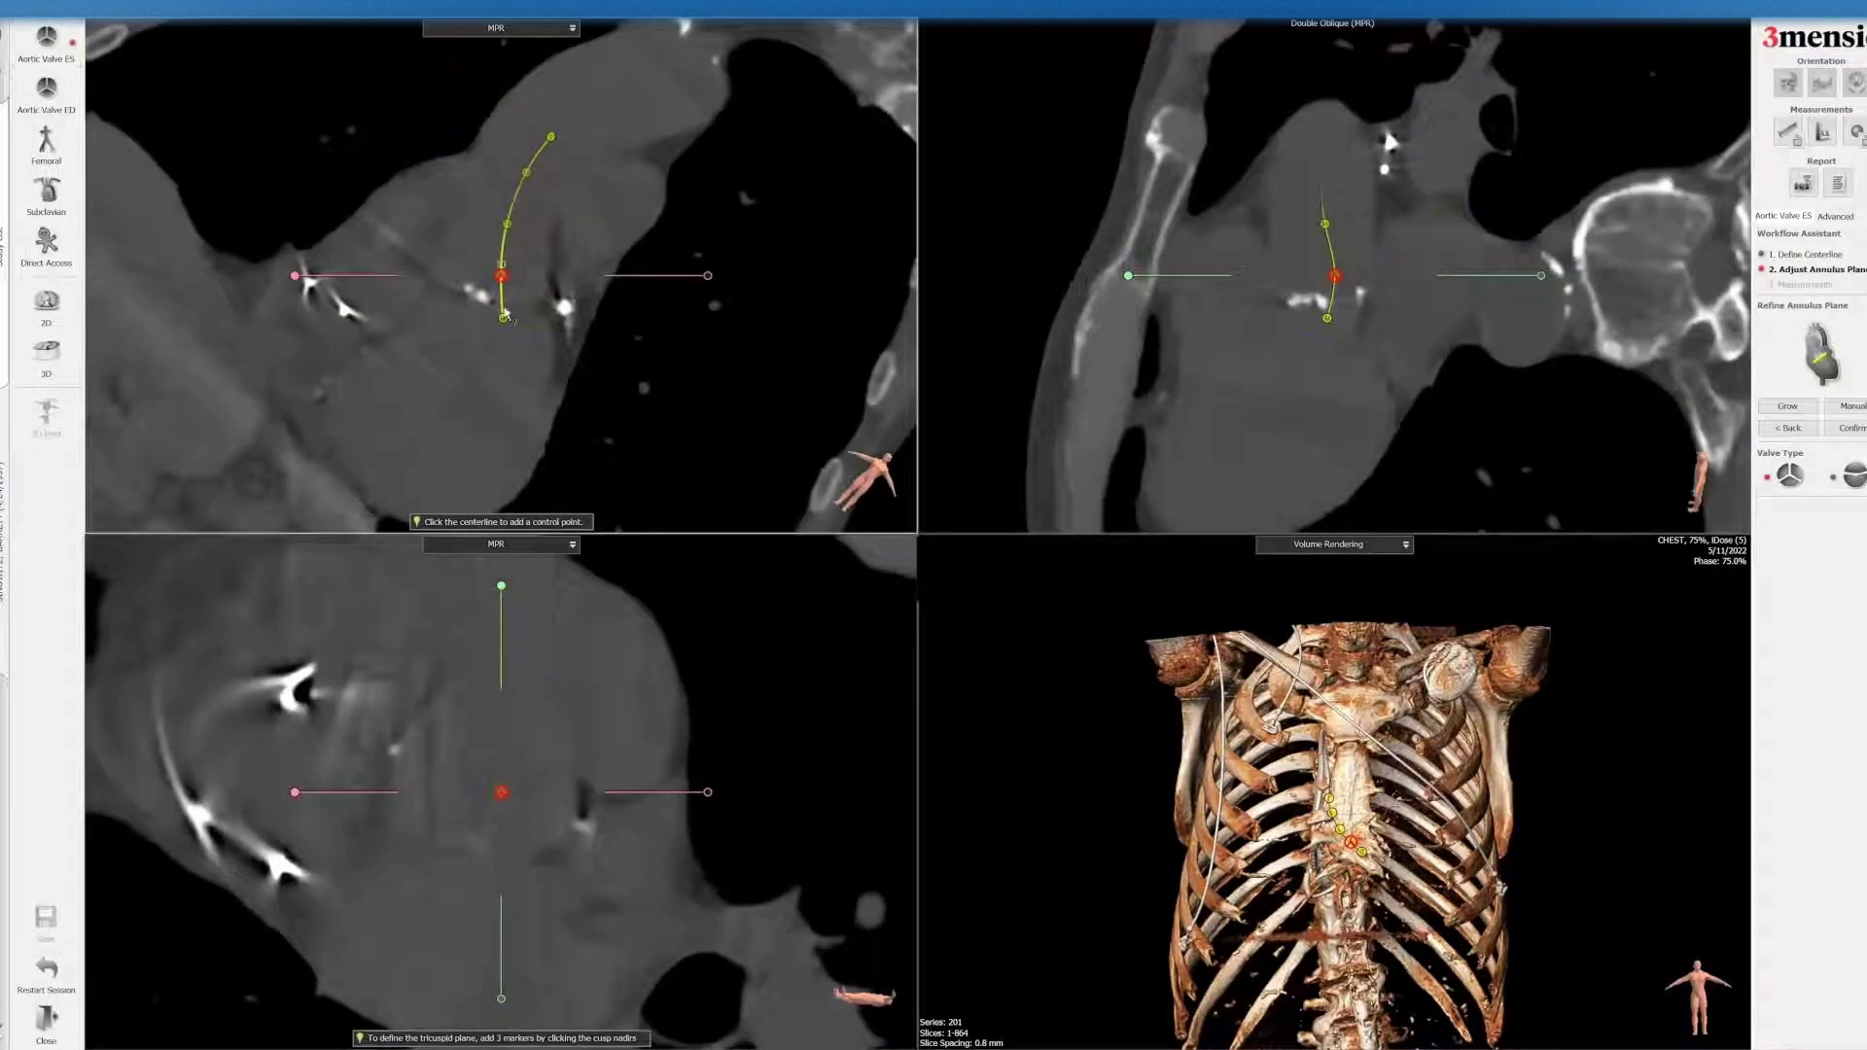
pyautogui.click(494, 370)
pyautogui.moveTo(500, 276); pyautogui.dragTo(492, 290)
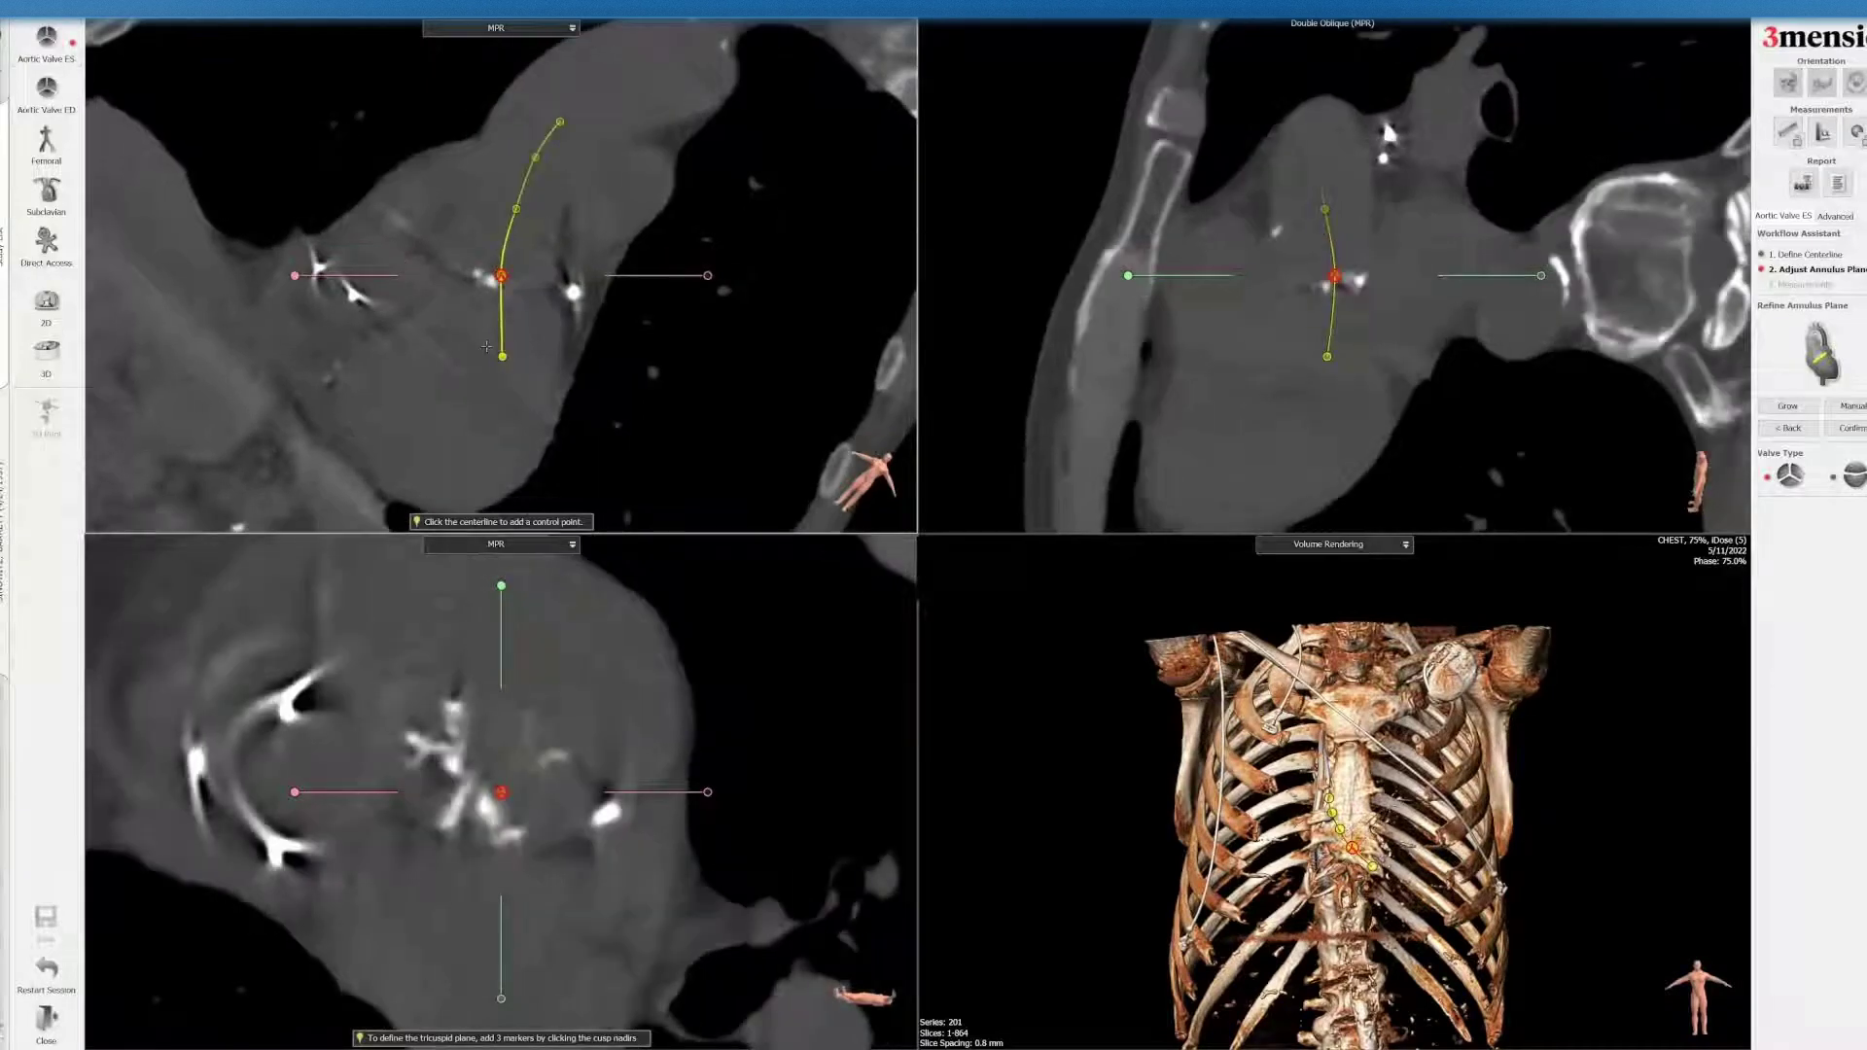
pyautogui.moveTo(502, 355); pyautogui.dragTo(486, 351)
pyautogui.scroll(5, 638, 714)
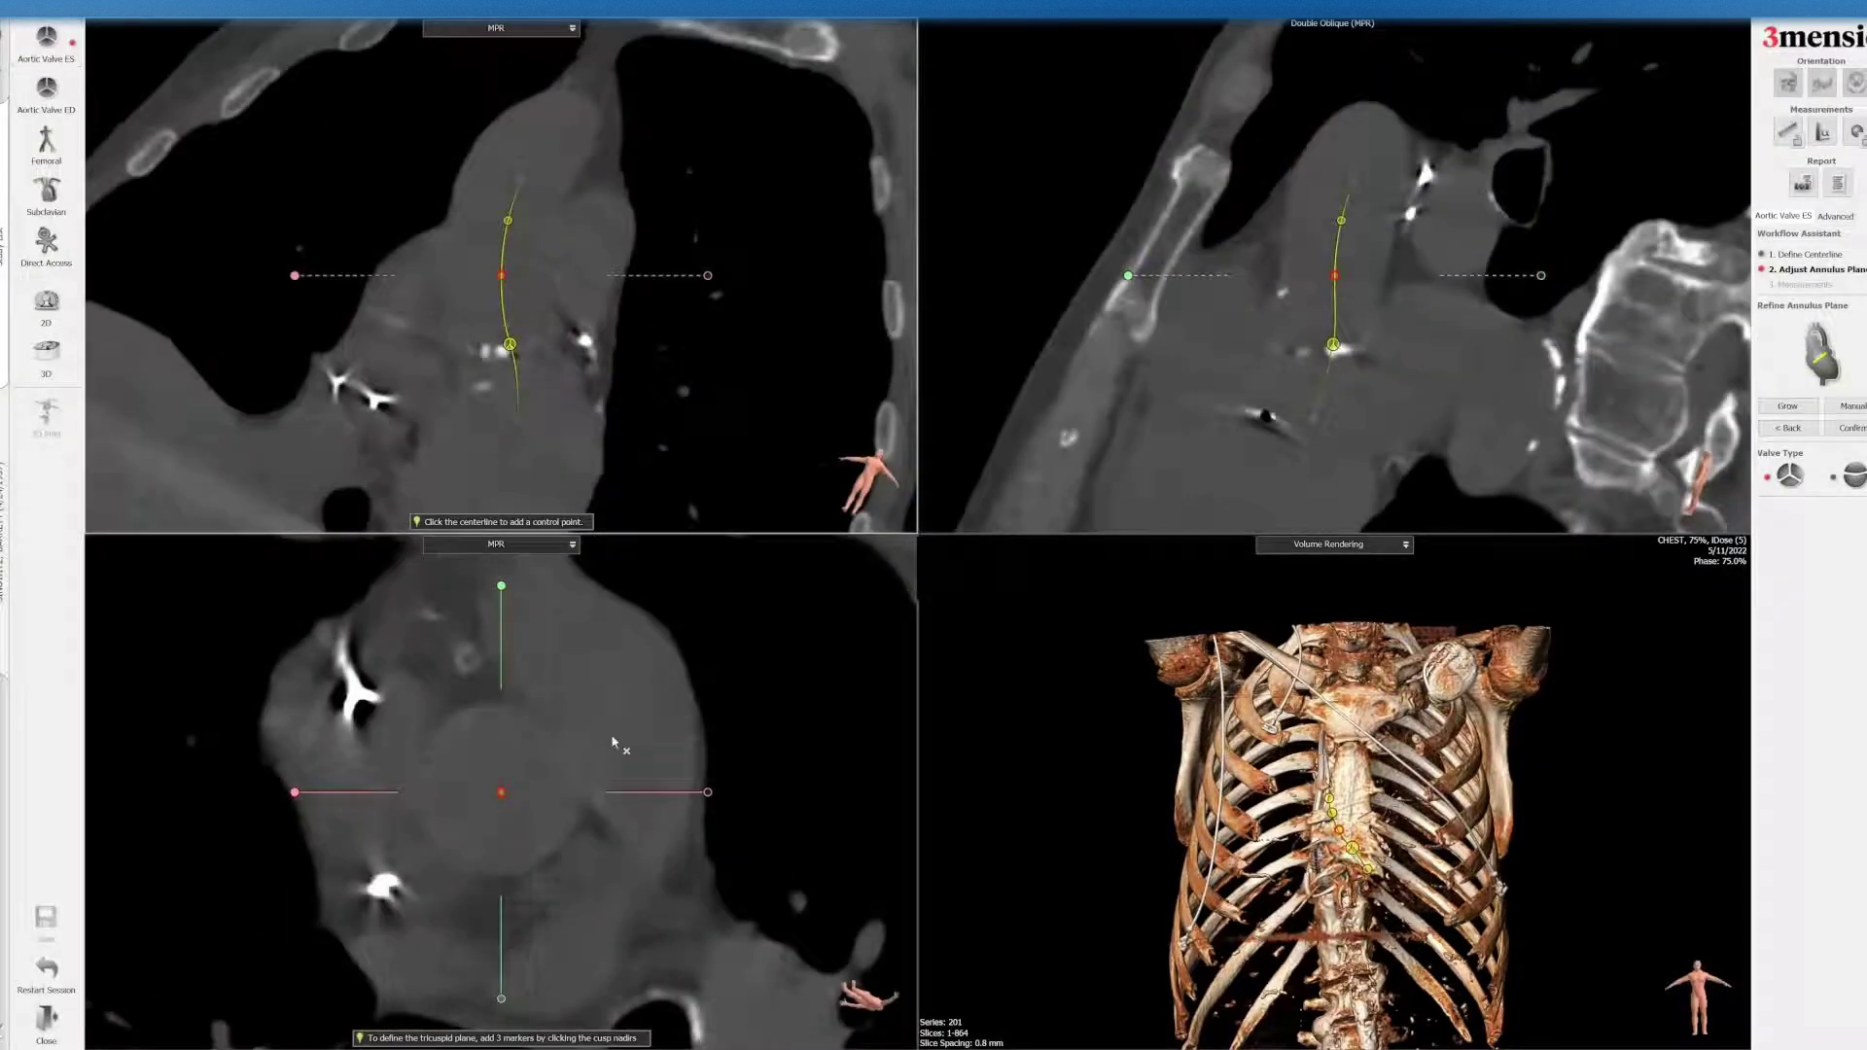
pyautogui.scroll(-5, 604, 726)
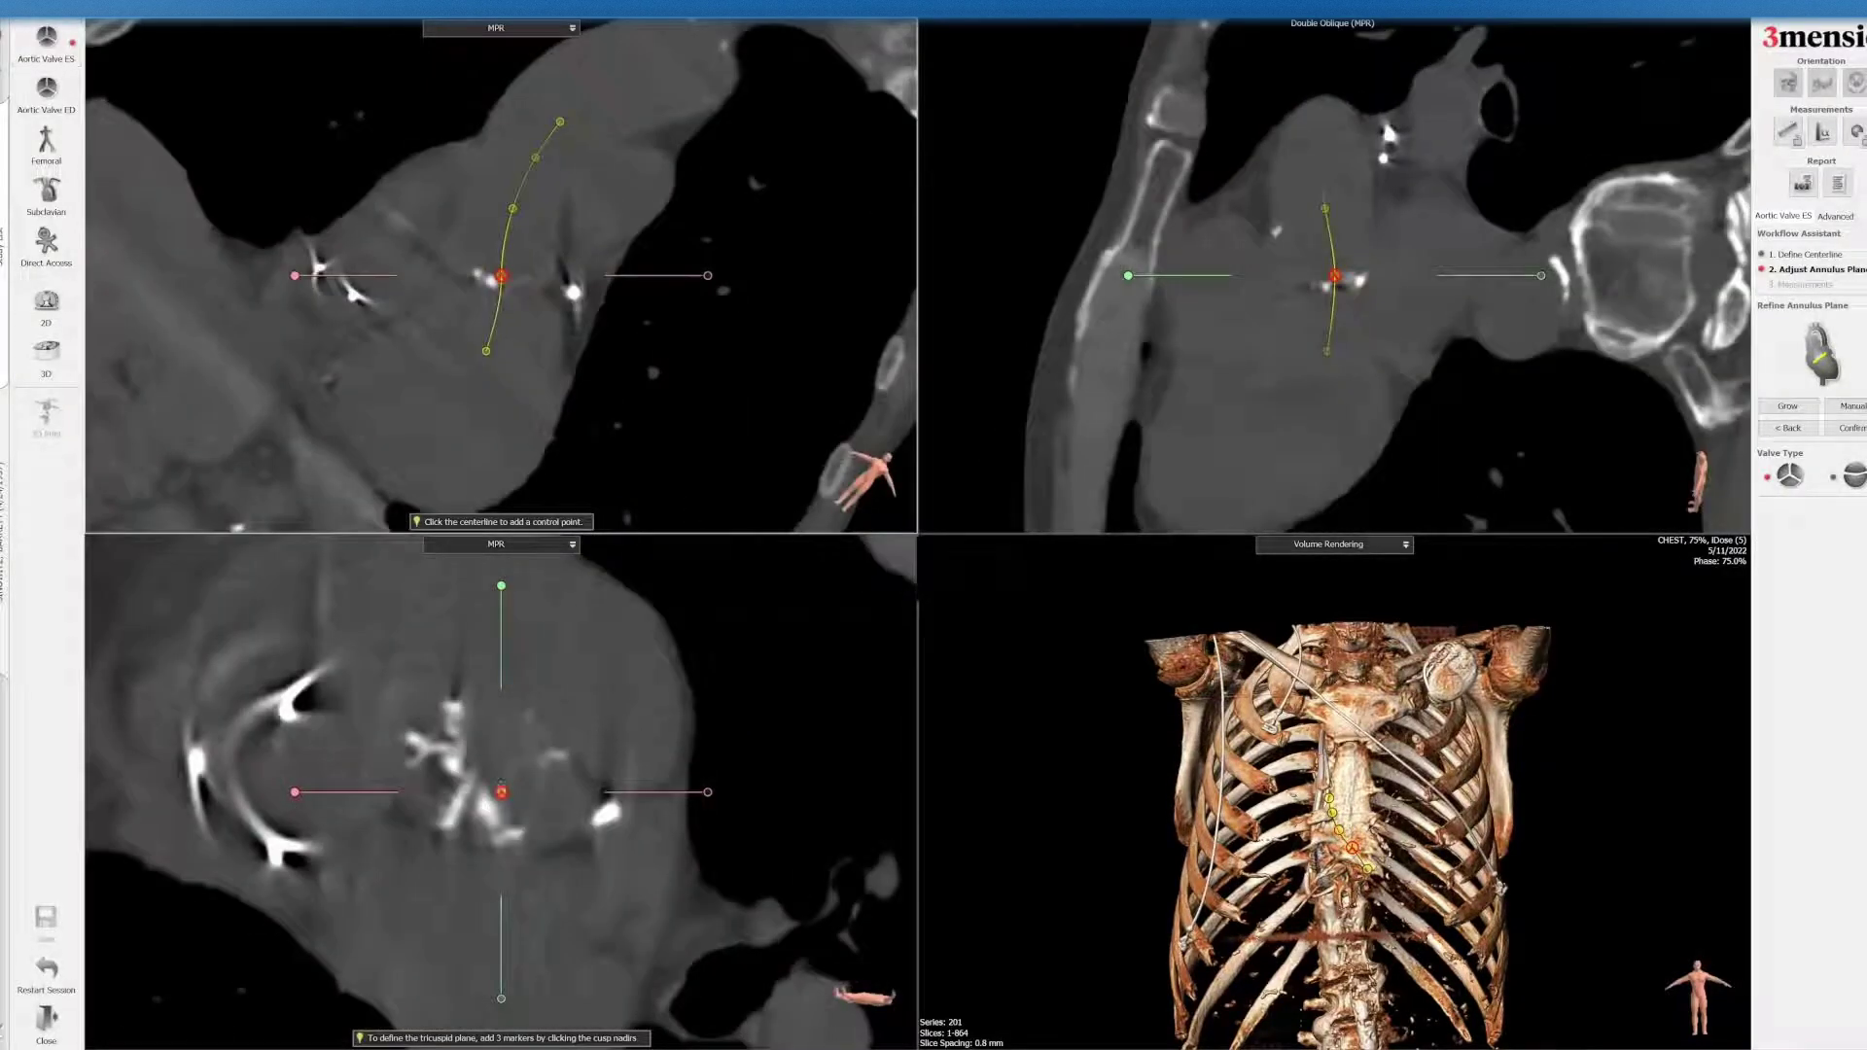
# - Recentre the valve-level centerline point within the aortic root cross-section and check the adjacent slices through the calcified leaflets
pyautogui.moveTo(501, 785); pyautogui.dragTo(494, 770)
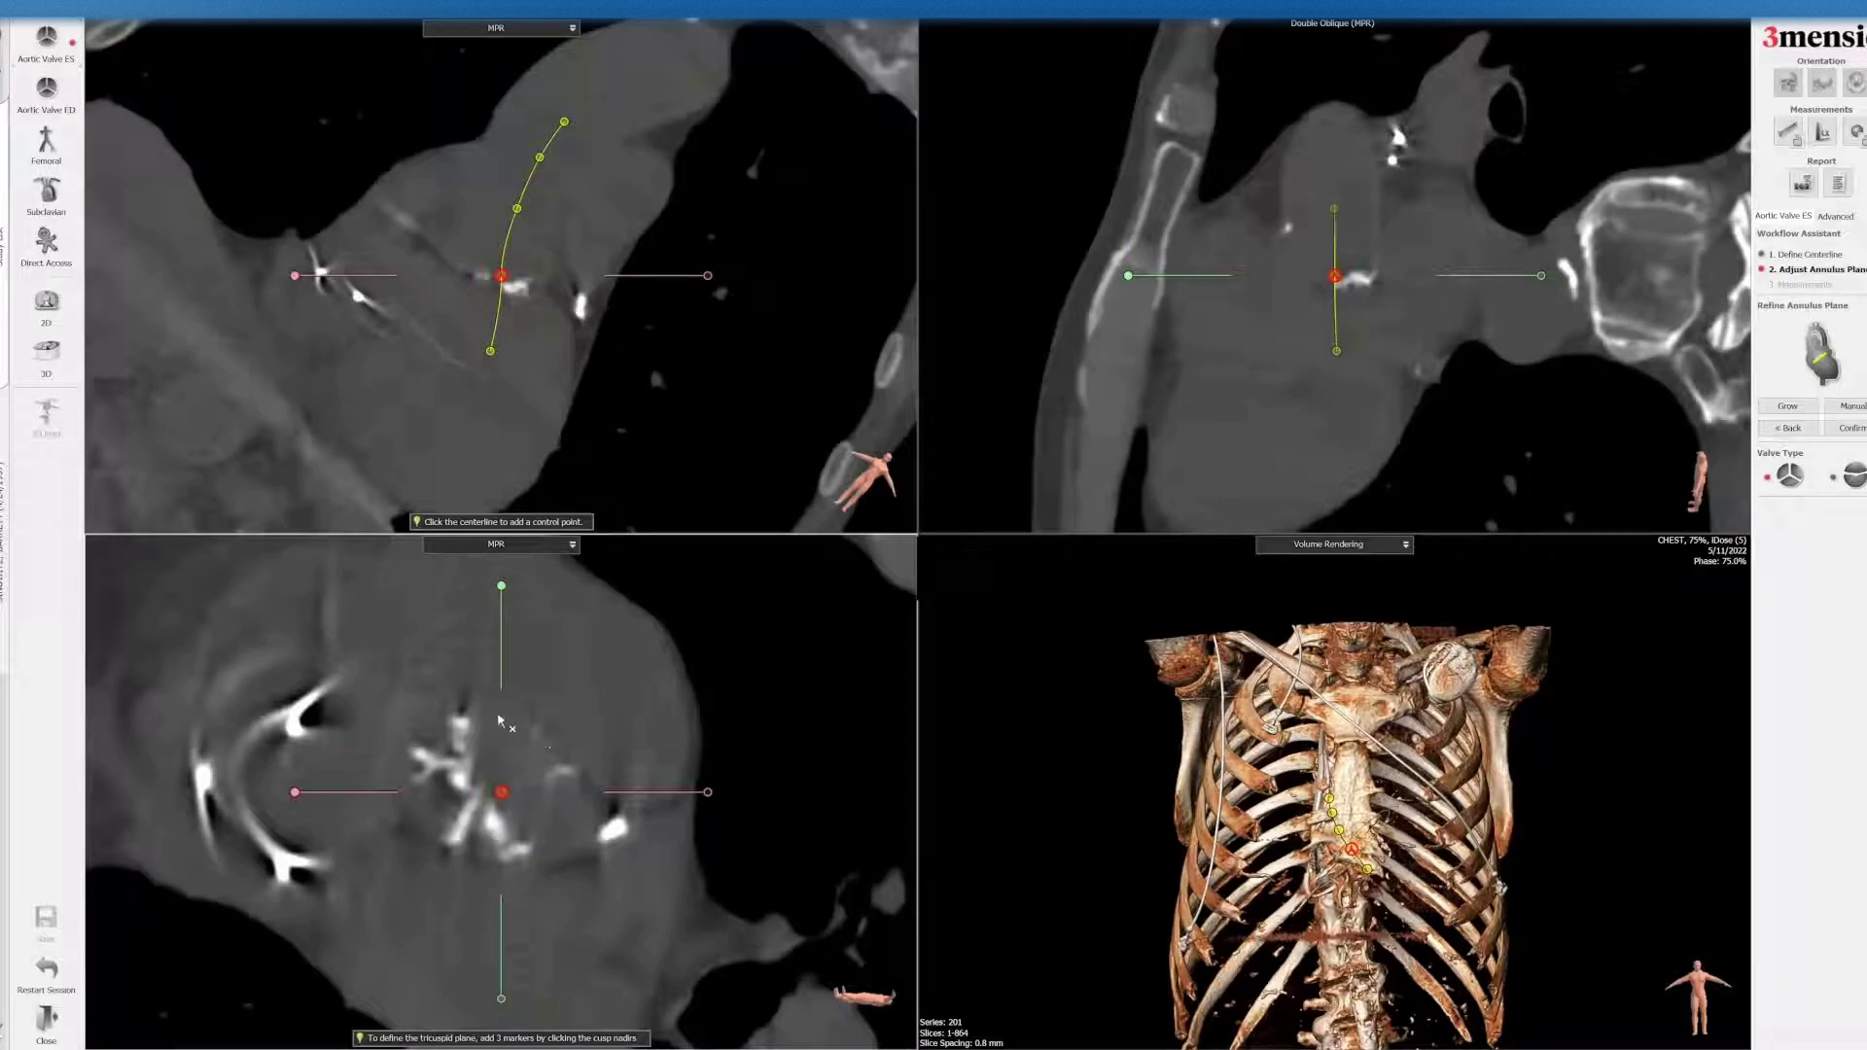
pyautogui.moveTo(547, 729)
pyautogui.mouseDown()
pyautogui.moveTo(547, 714)
pyautogui.moveTo(555, 739)
pyautogui.mouseUp()
pyautogui.scroll(2, 523, 771)
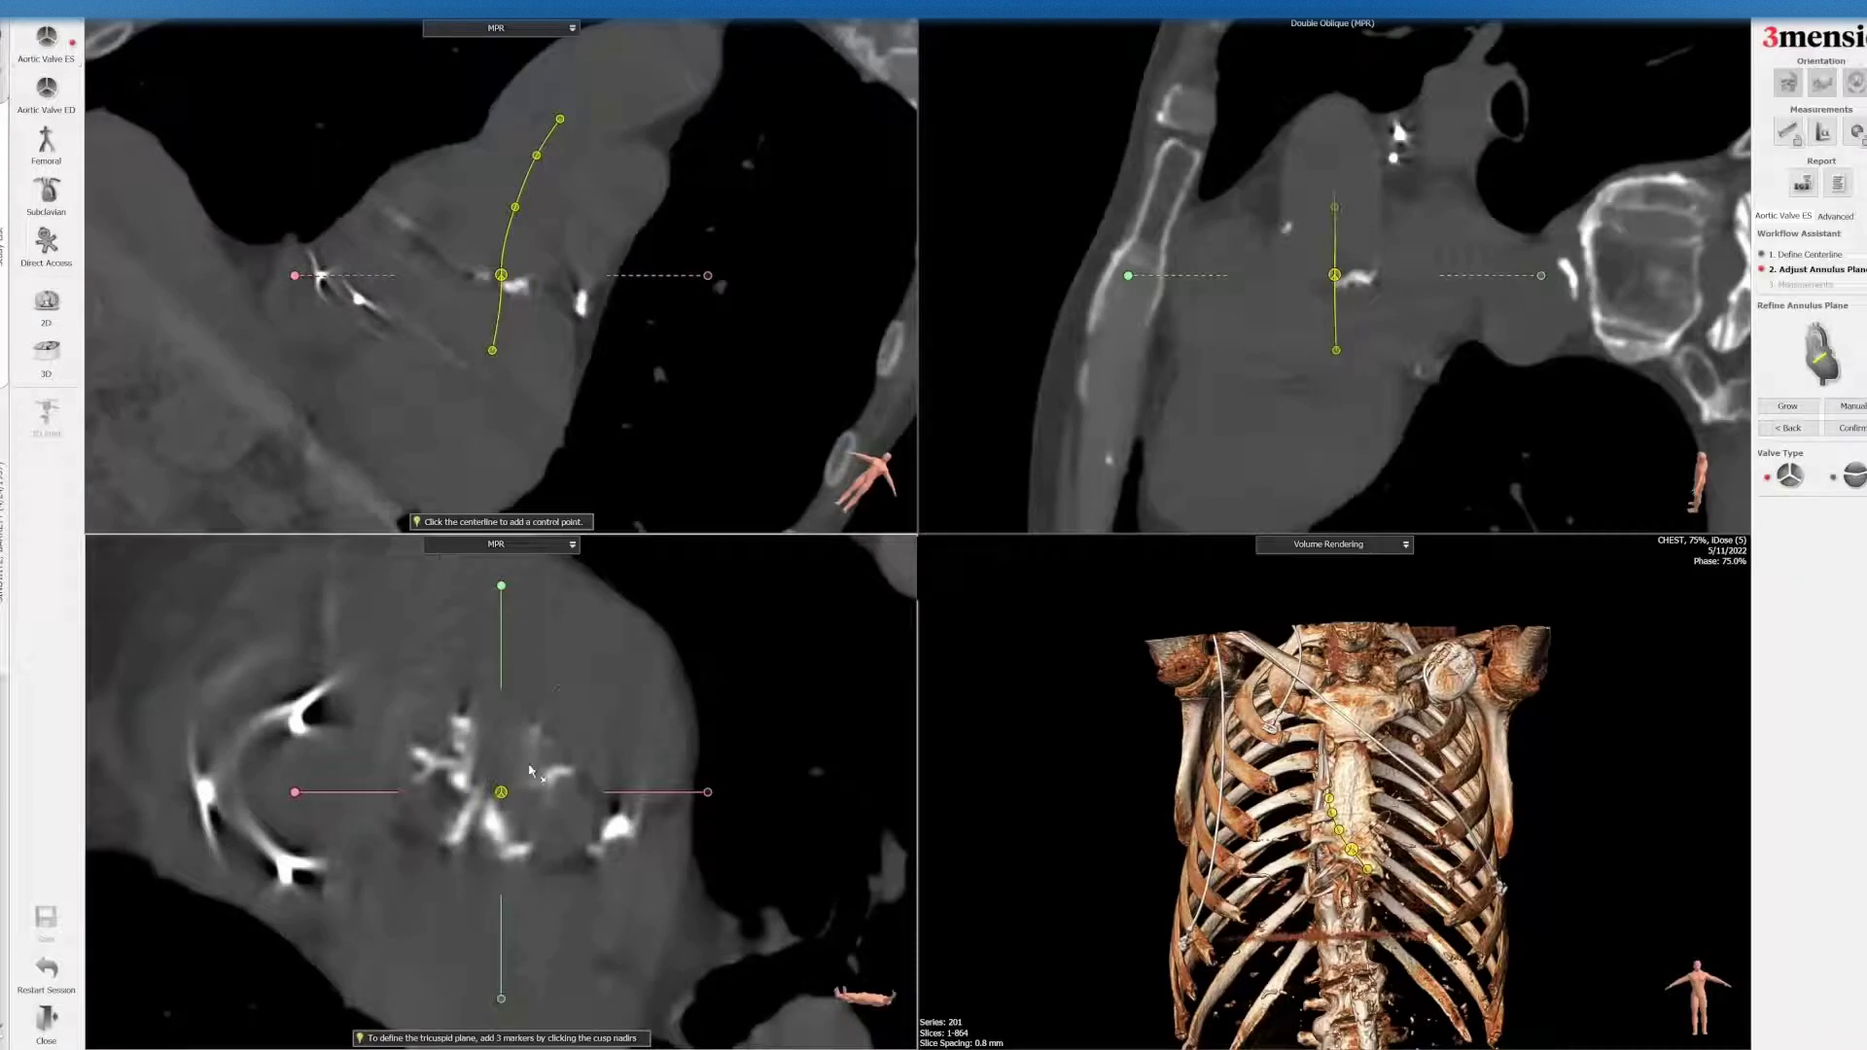
pyautogui.scroll(-3, 533, 747)
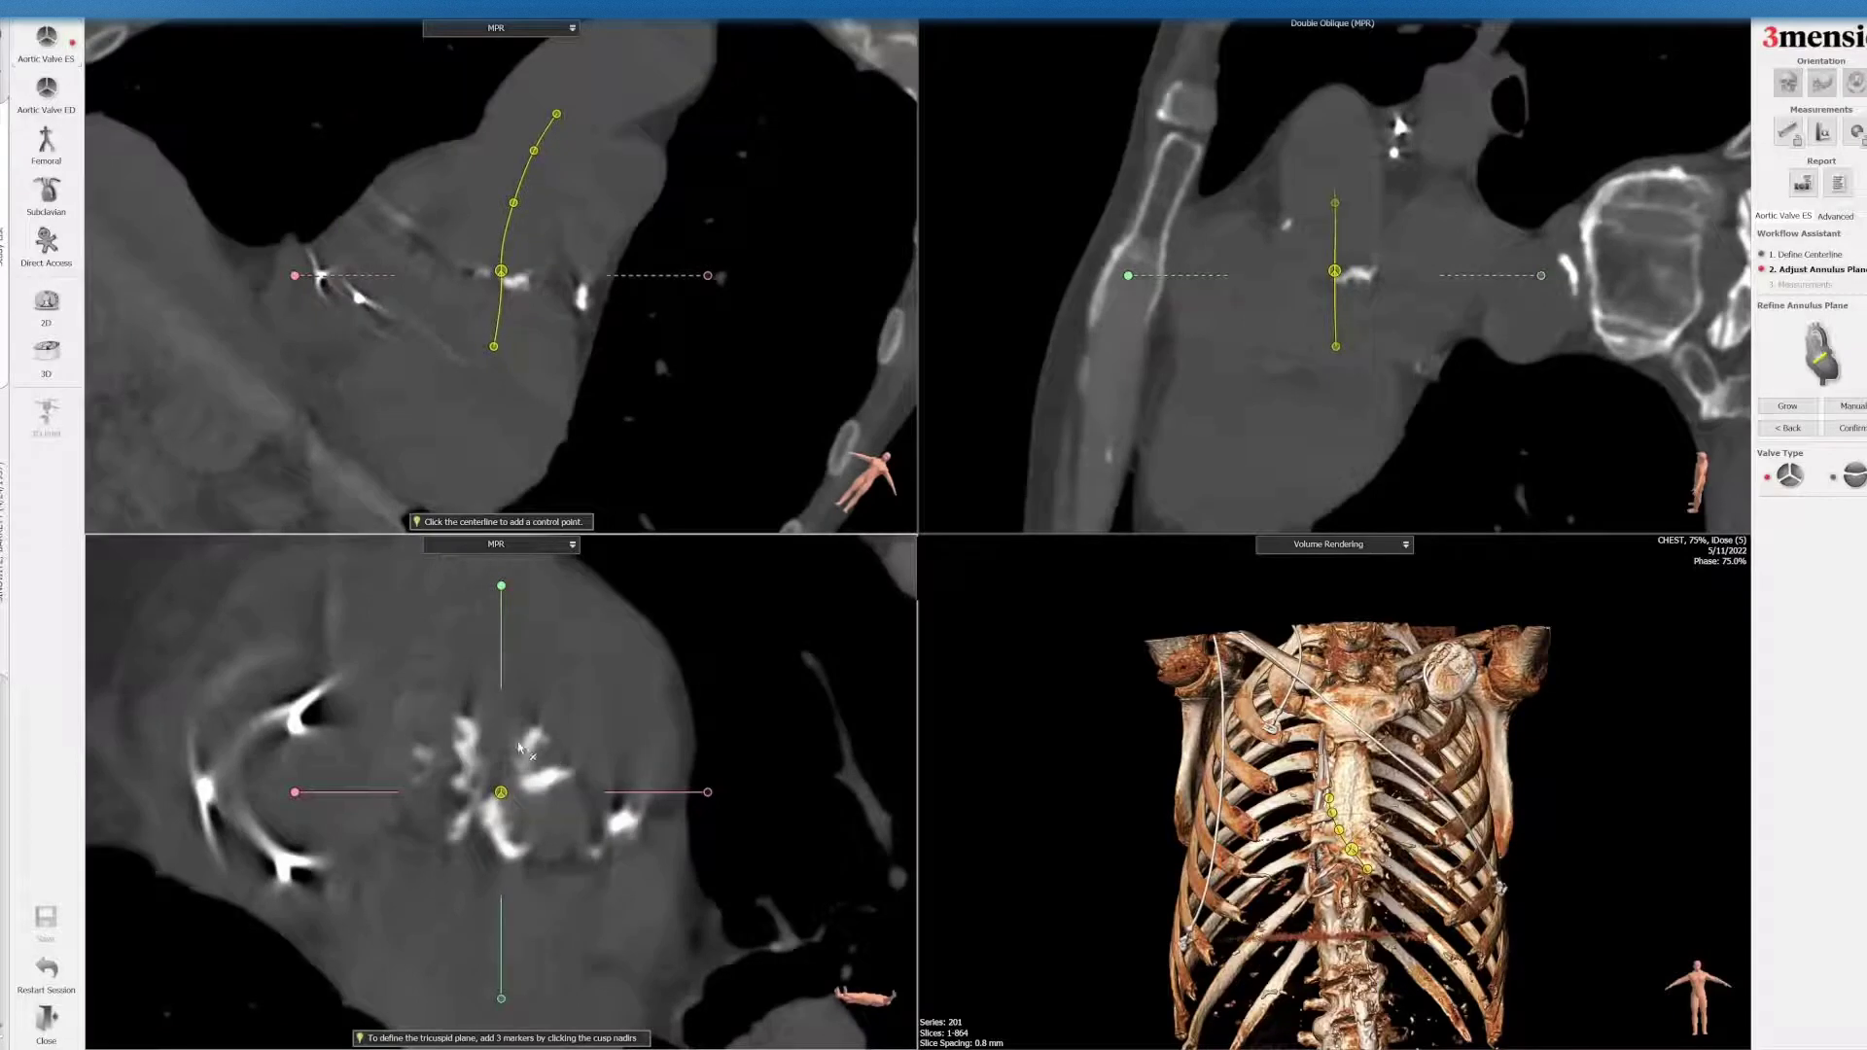
pyautogui.scroll(-3, 530, 751)
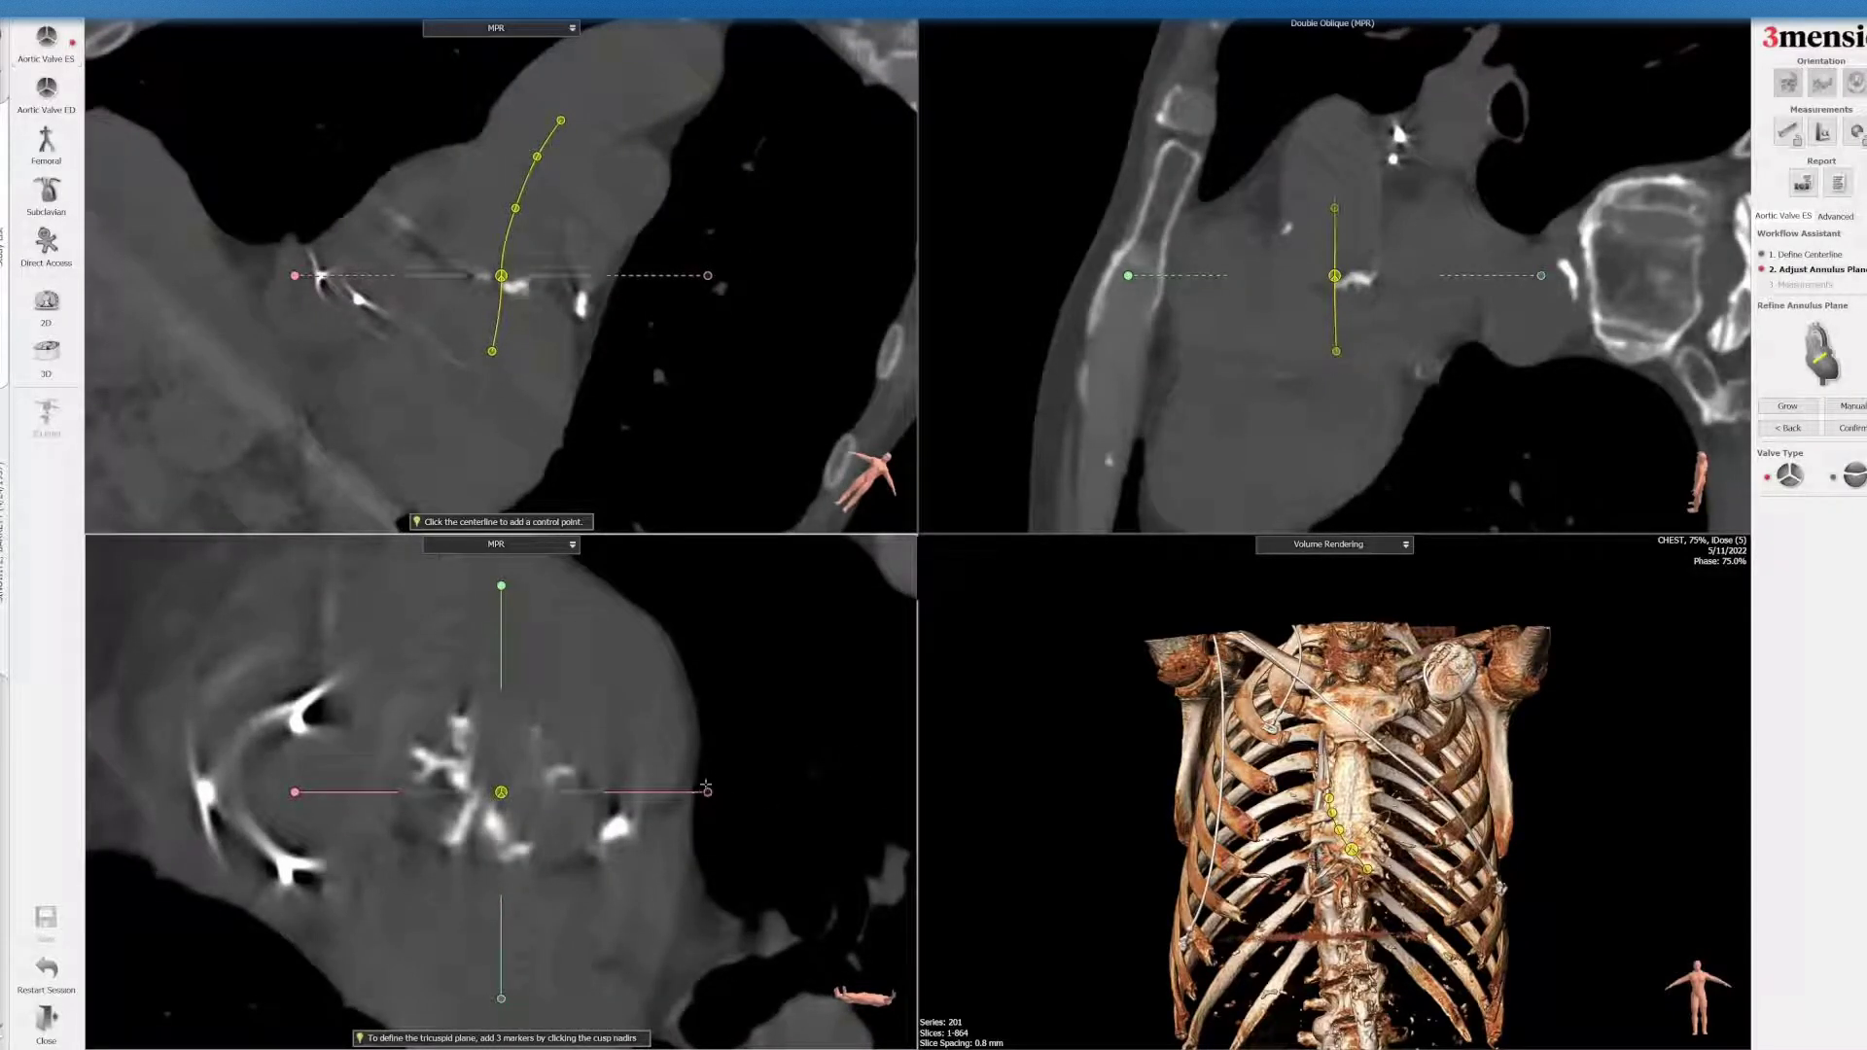
# - Rotate the long-axis planes around the aortic valve and place the three cusp nadir markers that define the tricuspid annulus plane
pyautogui.moveTo(706, 791); pyautogui.dragTo(613, 858)
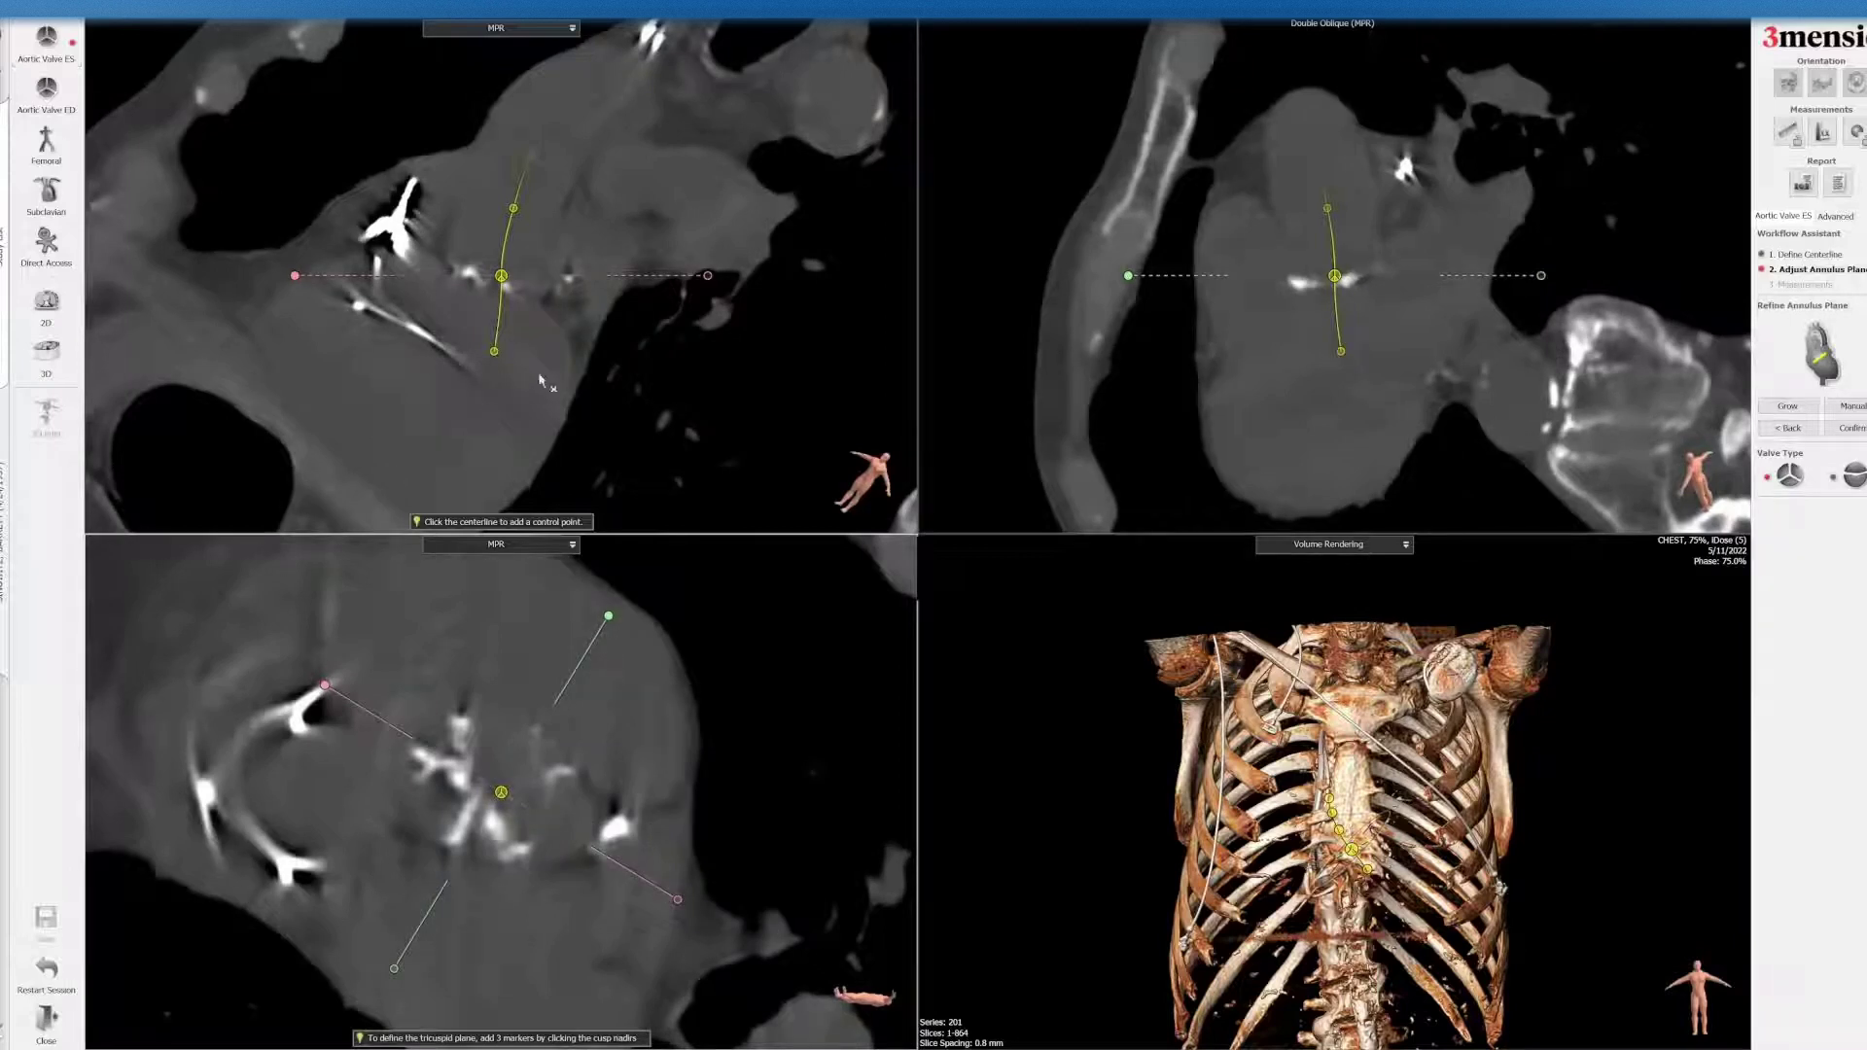
pyautogui.moveTo(541, 379); pyautogui.dragTo(558, 309, button='right')
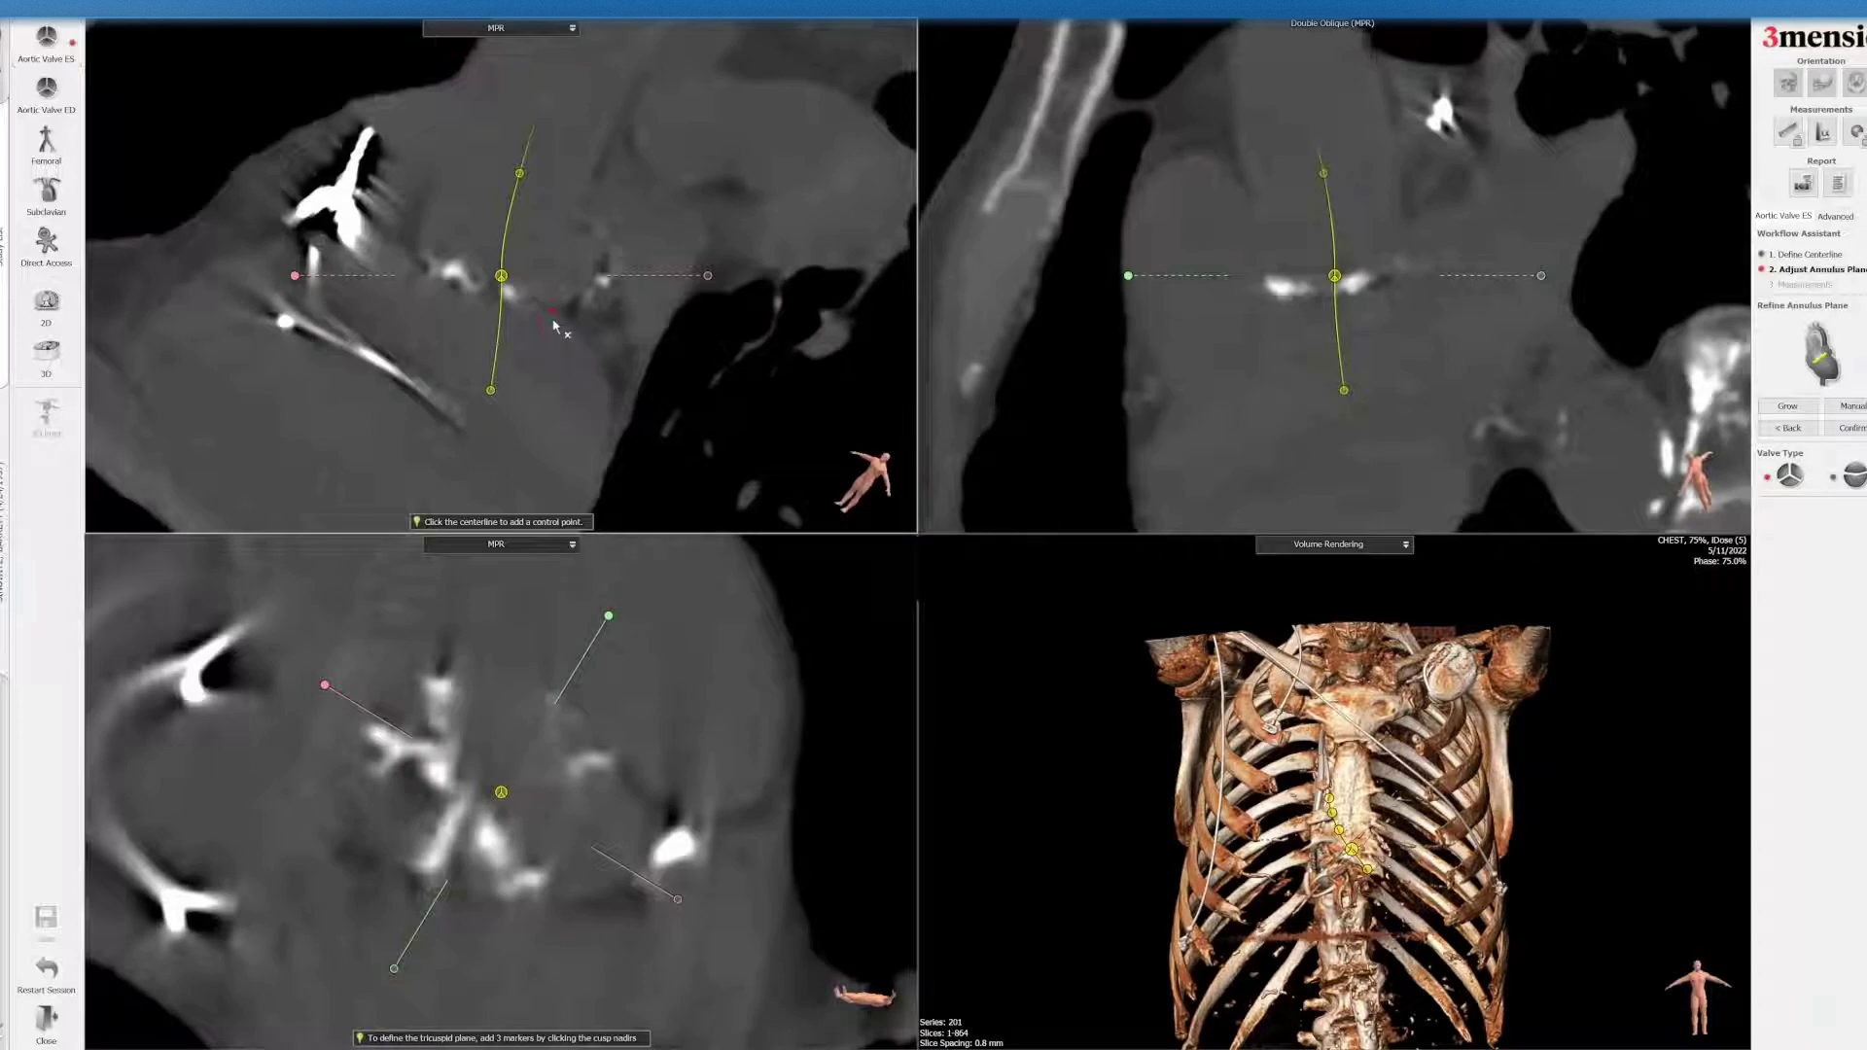
pyautogui.click(551, 312)
pyautogui.moveTo(677, 899); pyautogui.dragTo(695, 865)
pyautogui.moveTo(514, 709); pyautogui.dragTo(499, 704)
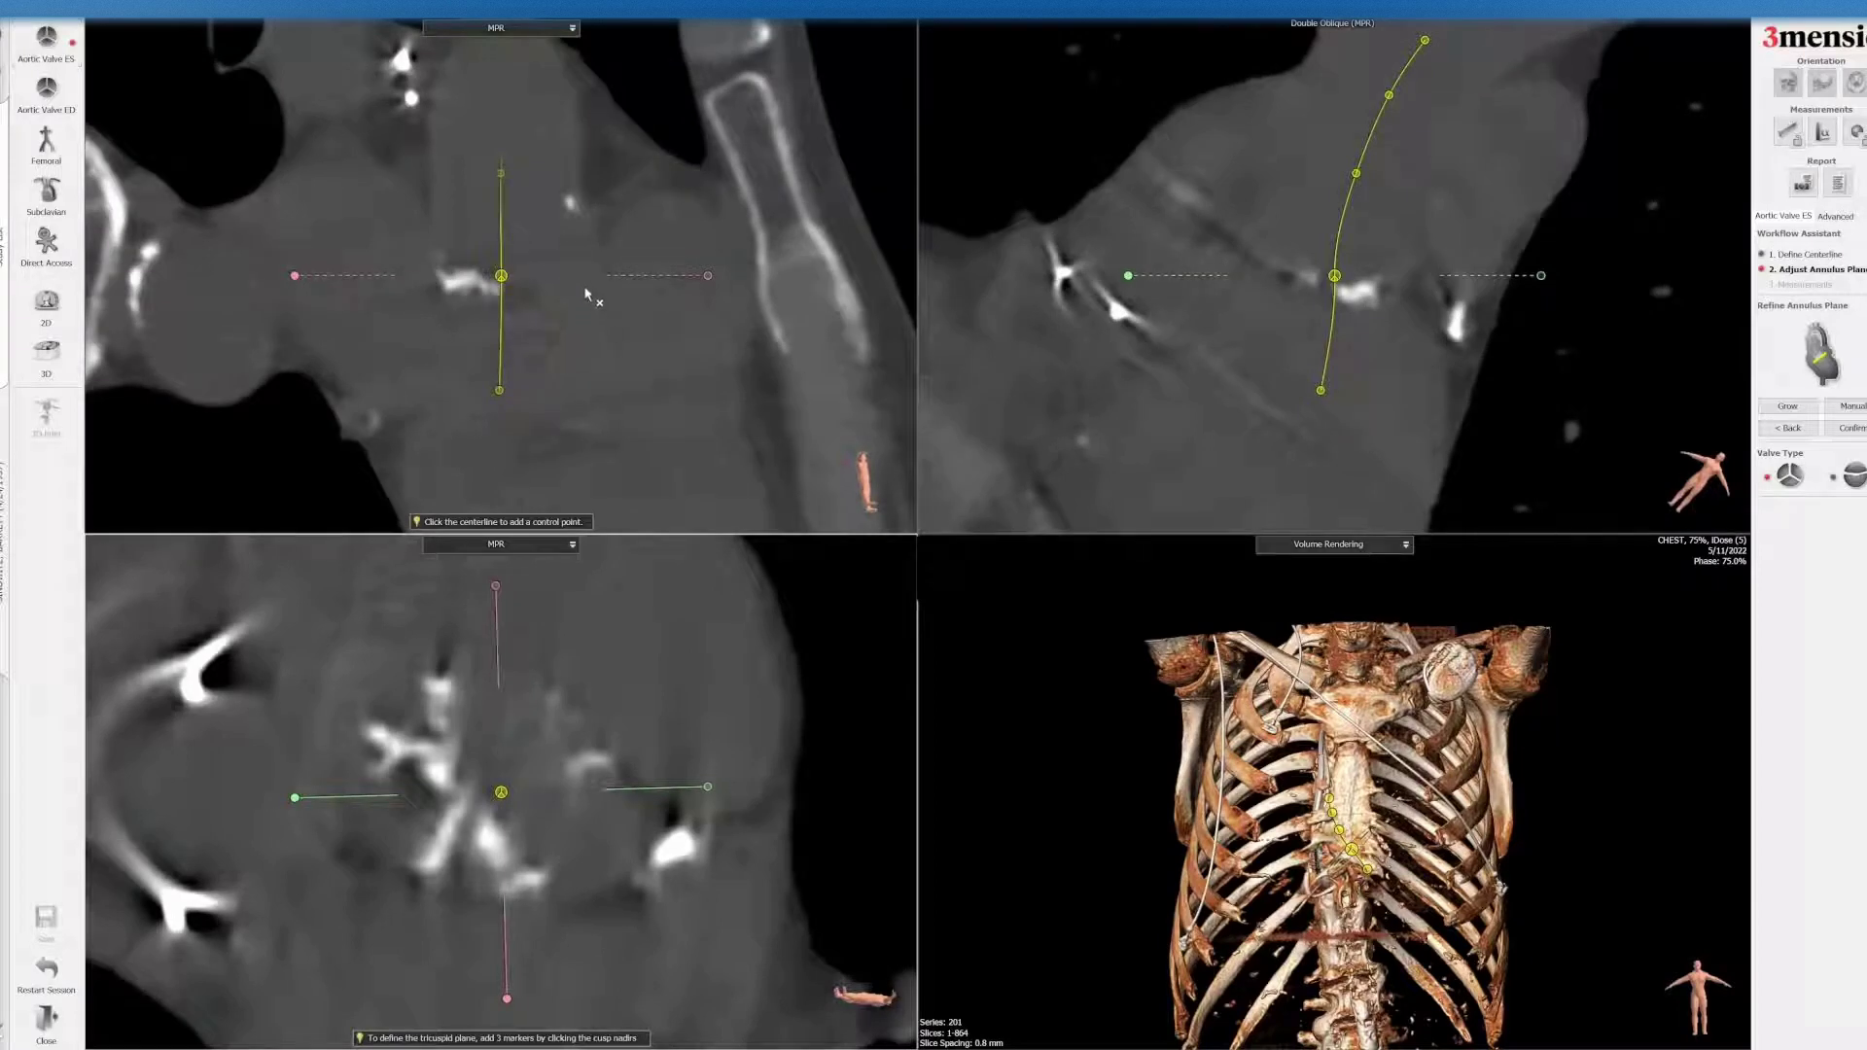
pyautogui.click(572, 314)
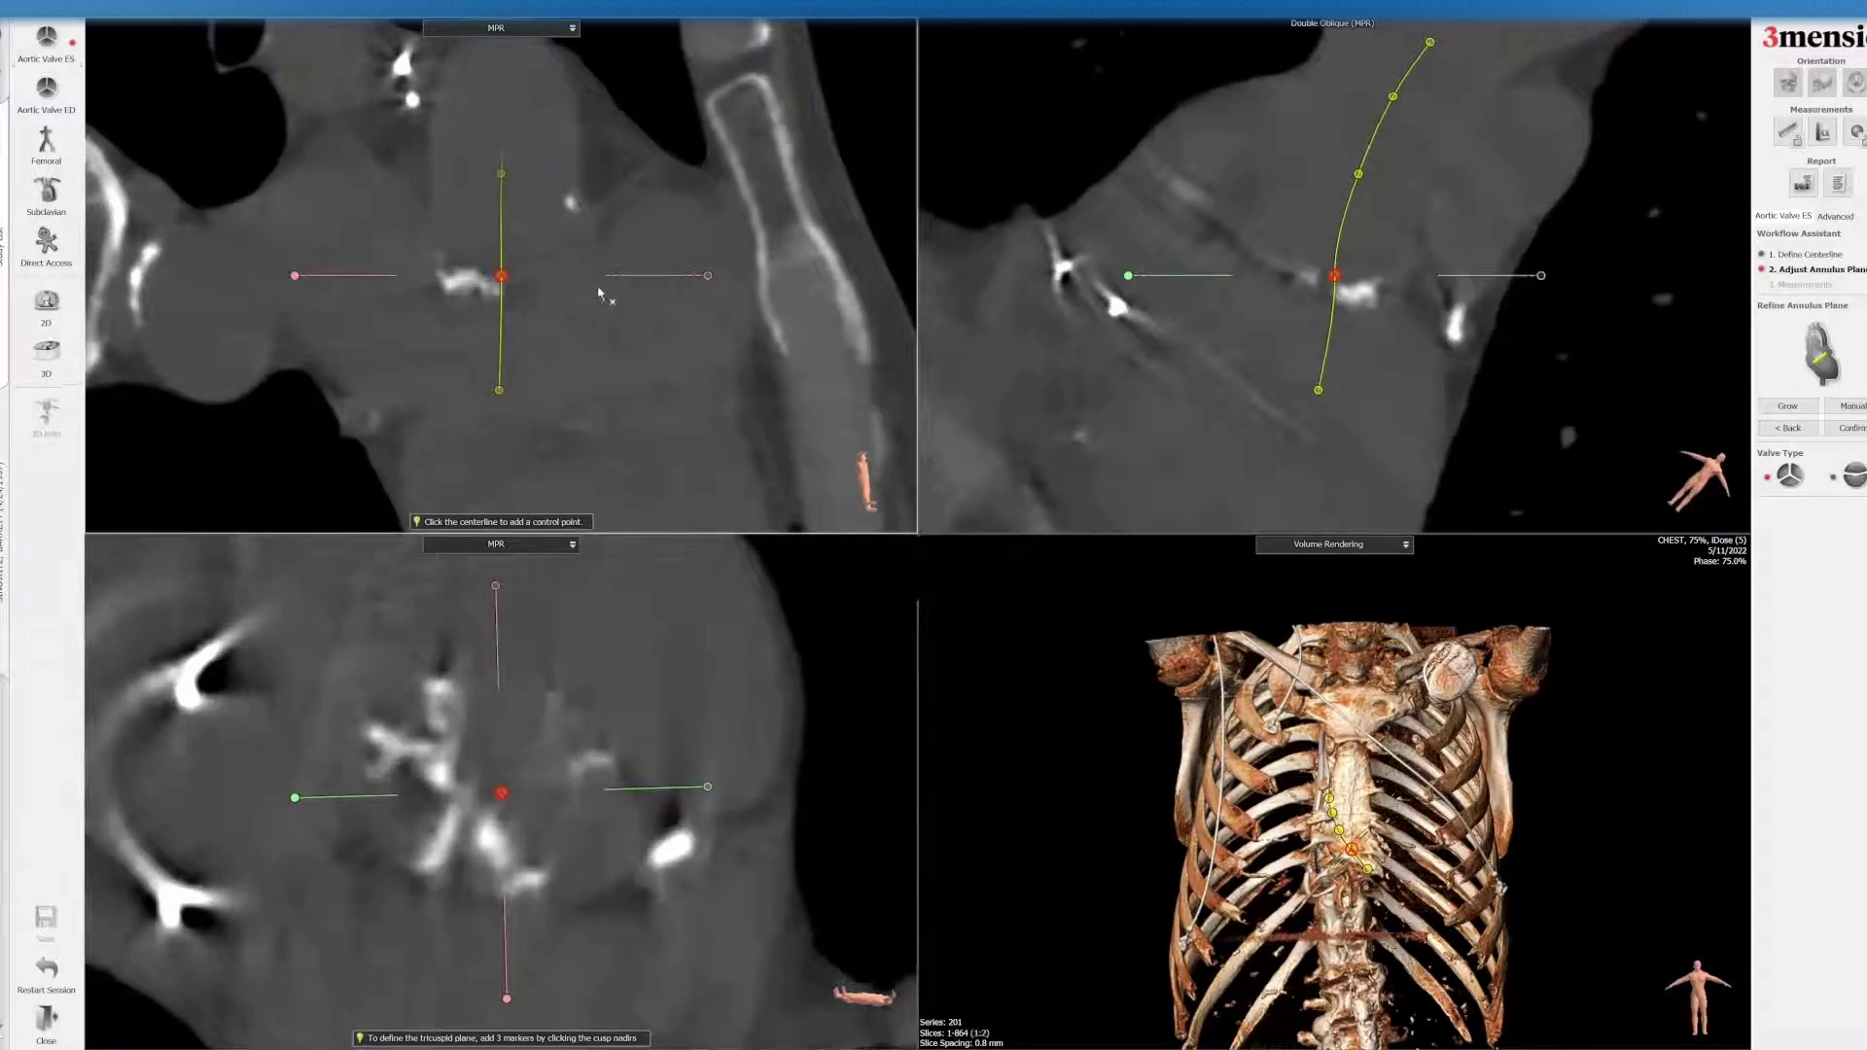
pyautogui.moveTo(494, 585); pyautogui.dragTo(269, 793)
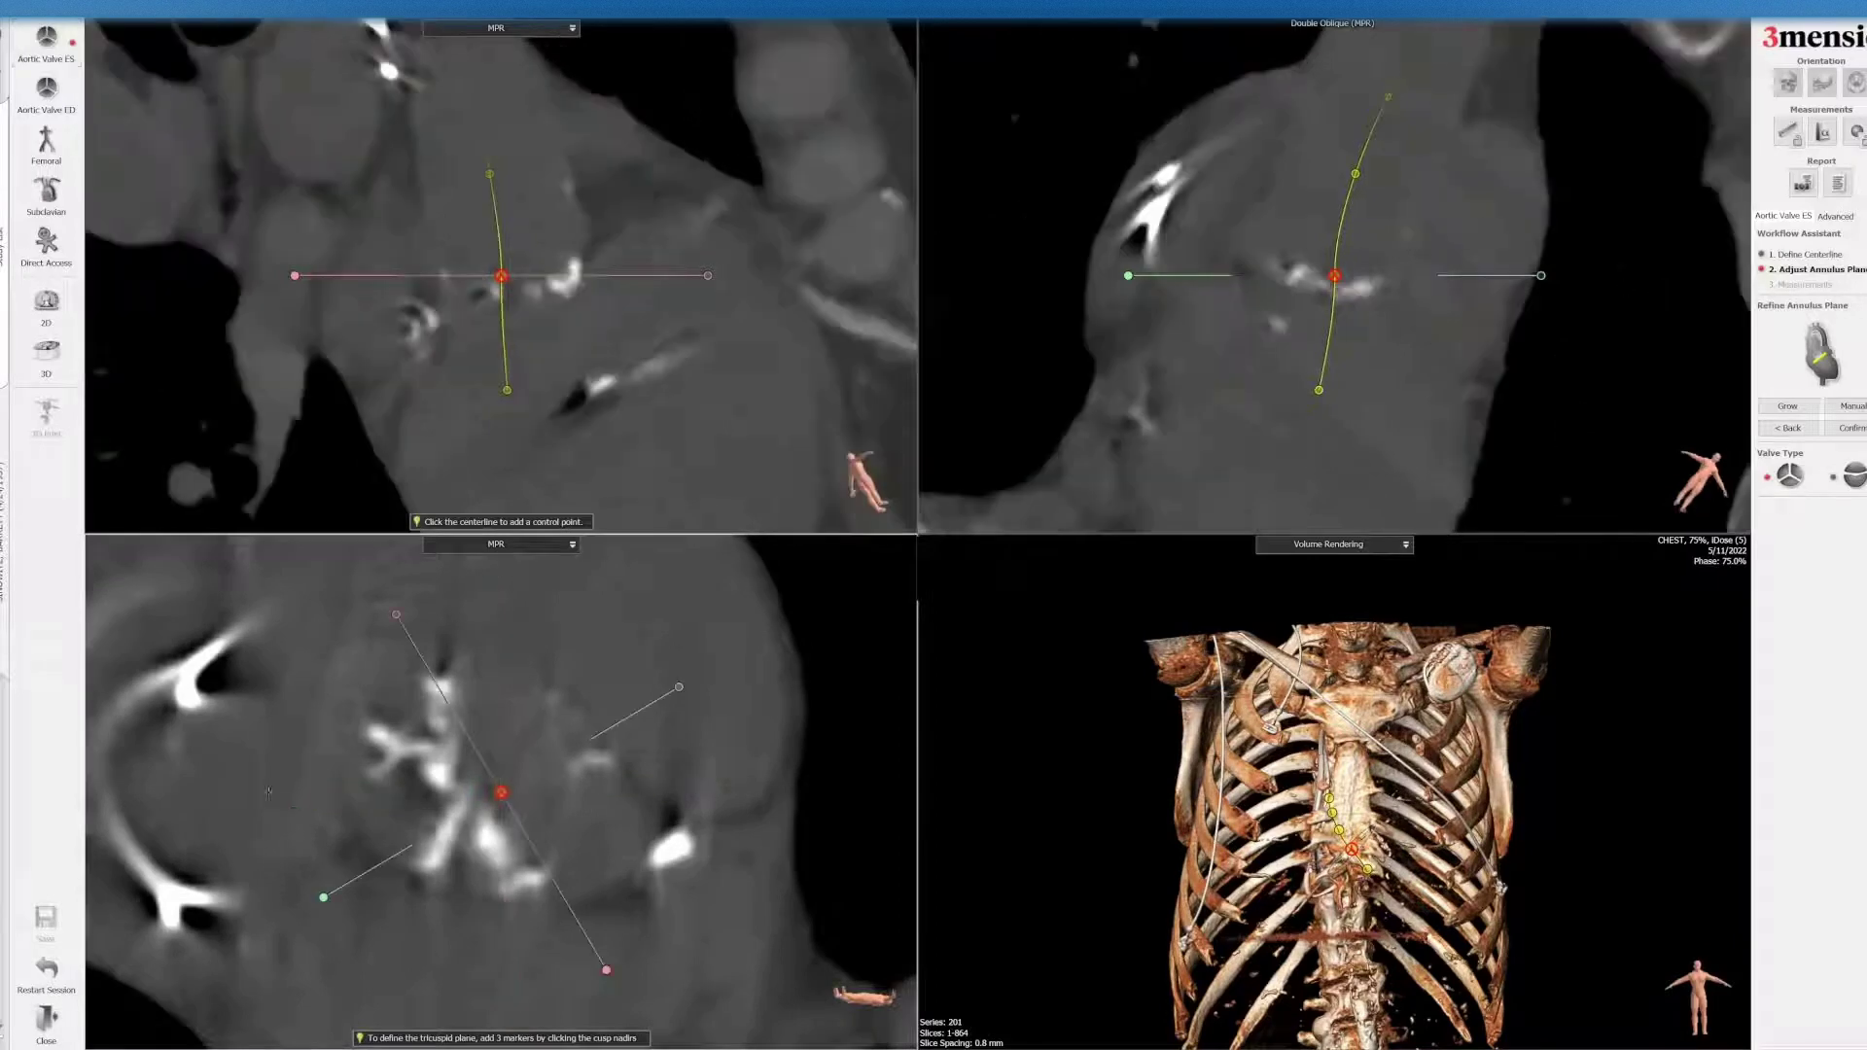
pyautogui.moveTo(284, 867); pyautogui.dragTo(285, 852)
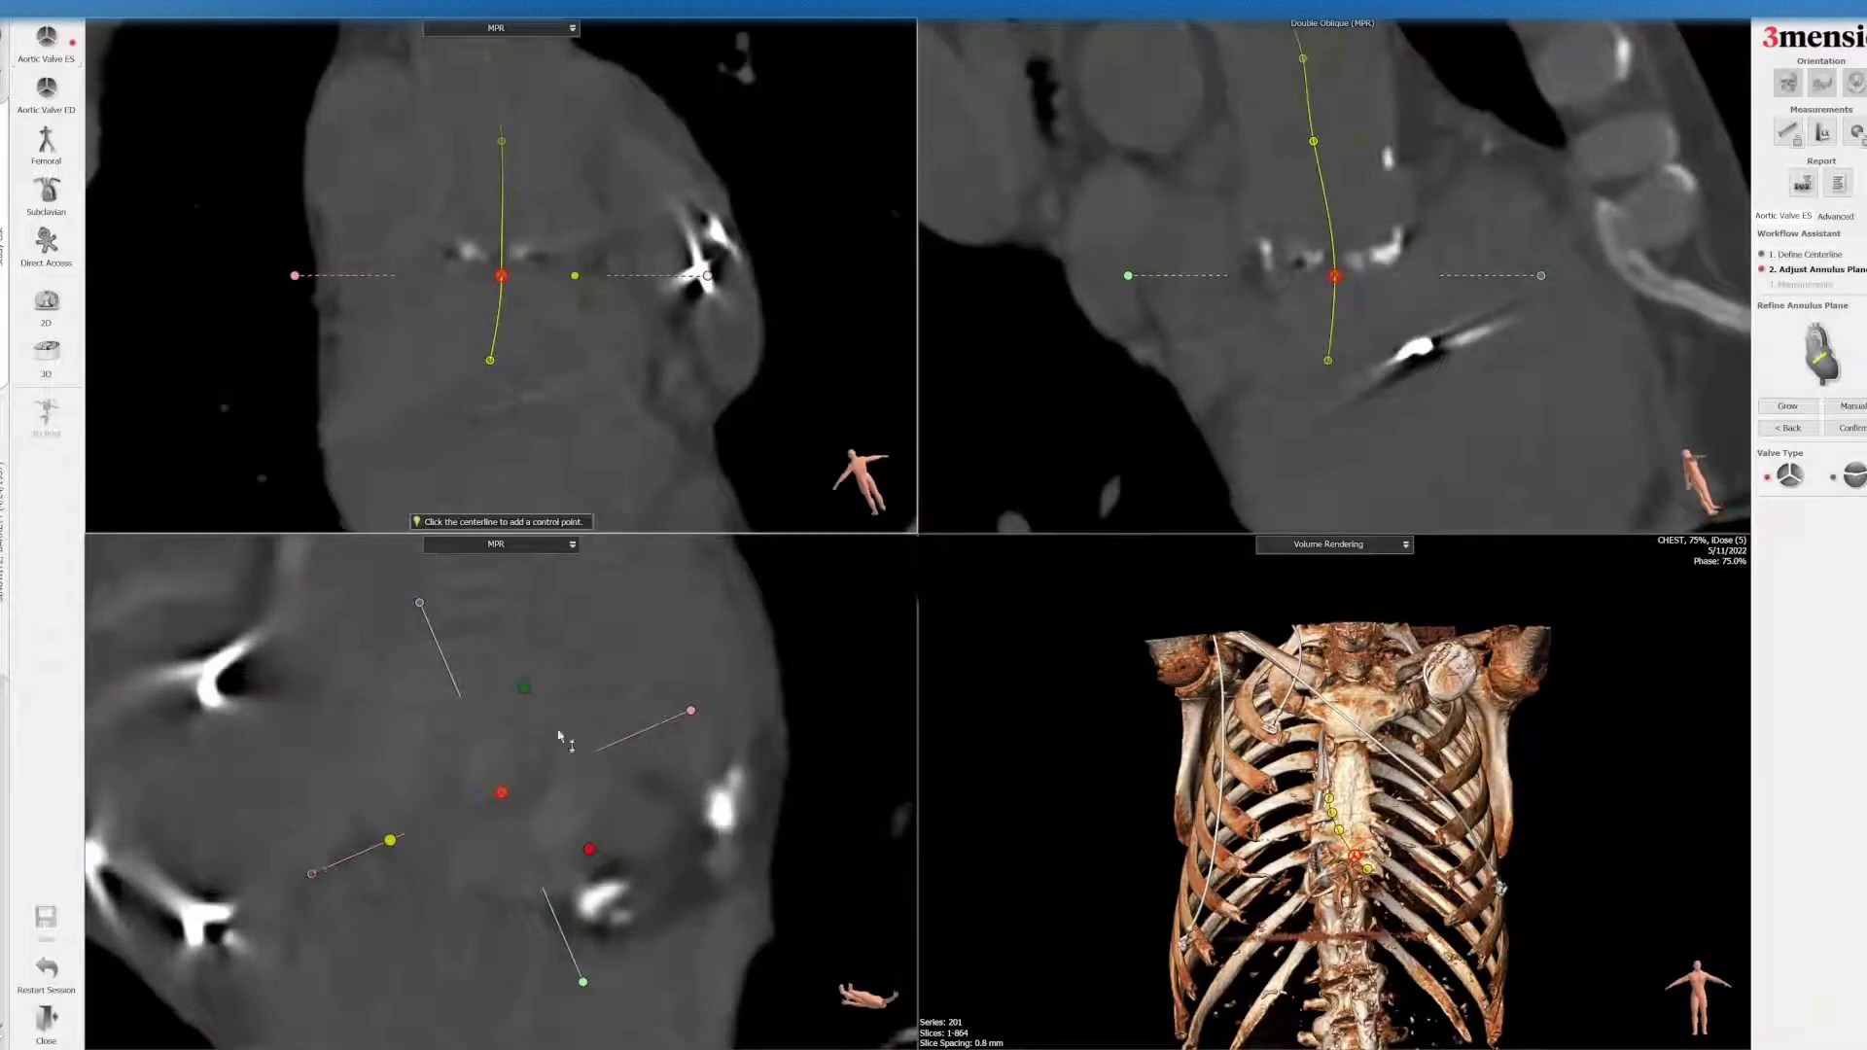
# - Shift the lowest centerline control point to the middle of the outflow tract and check the slices below the annulus
pyautogui.moveTo(491, 360); pyautogui.dragTo(506, 365)
pyautogui.scroll(-5, 597, 712)
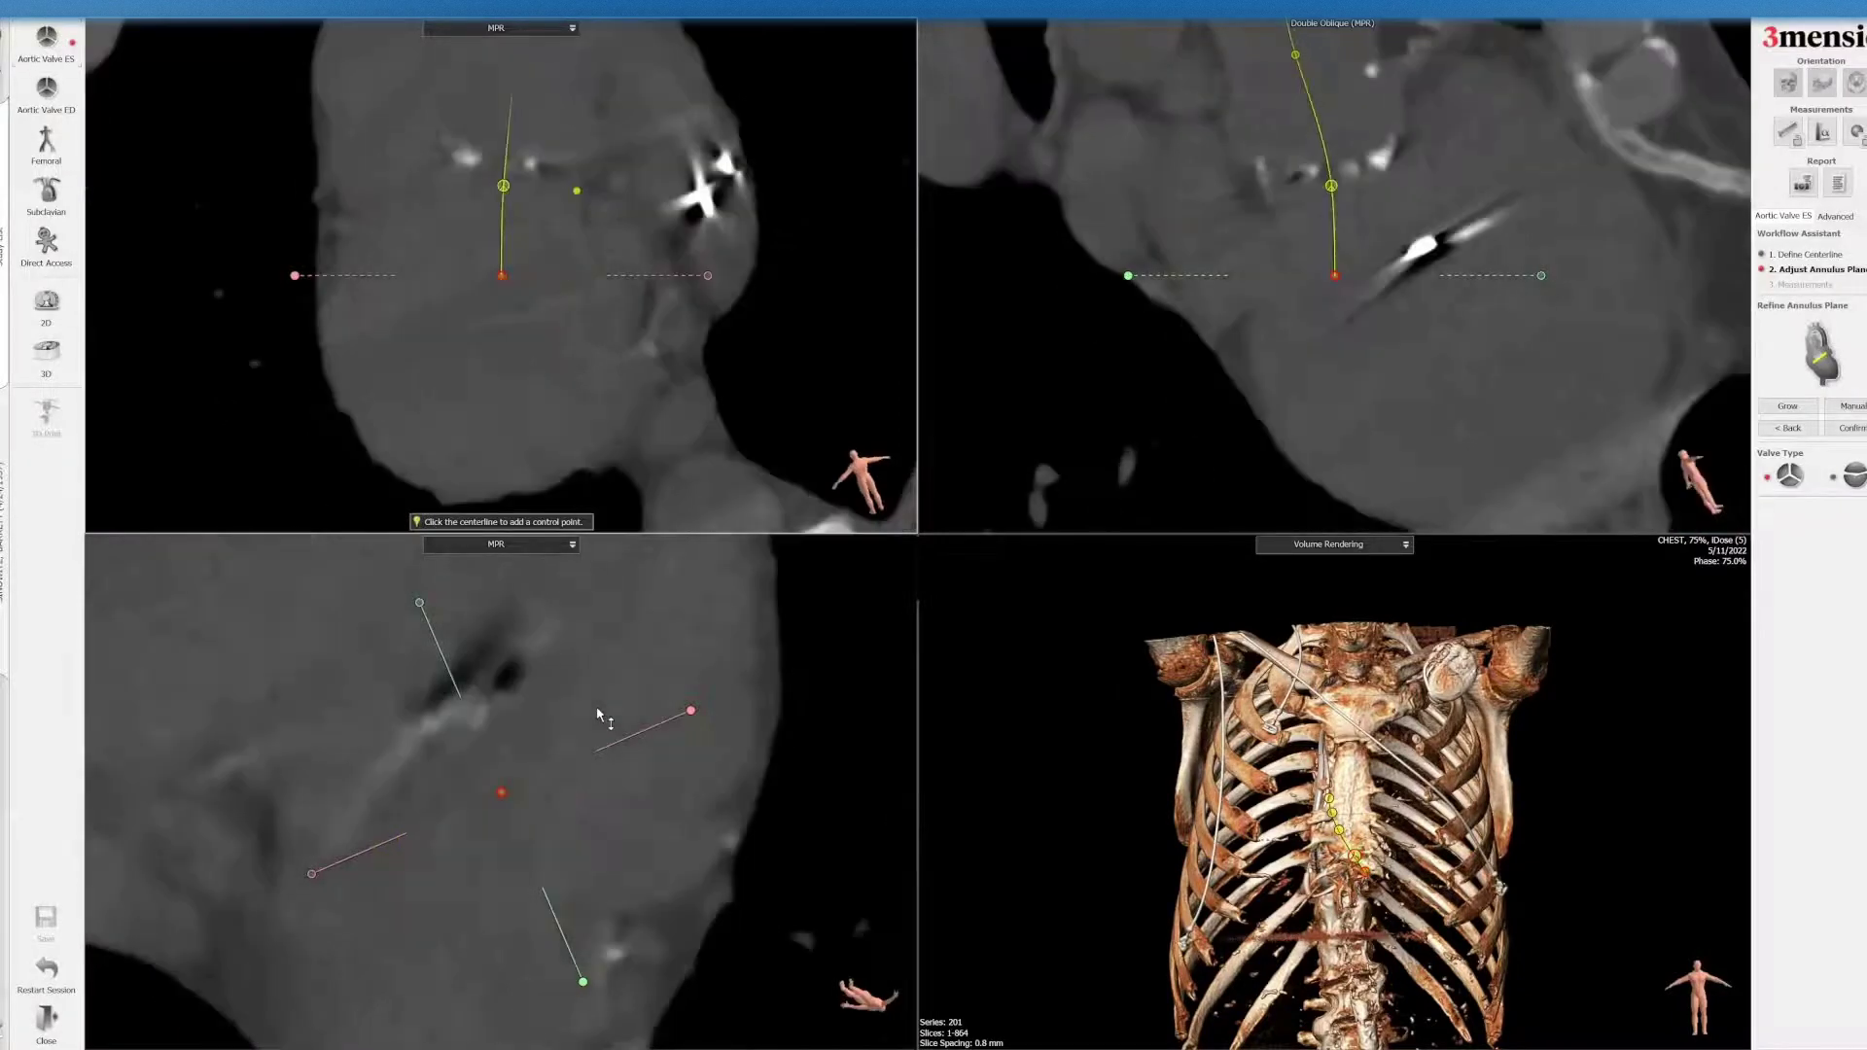
pyautogui.scroll(5, 597, 715)
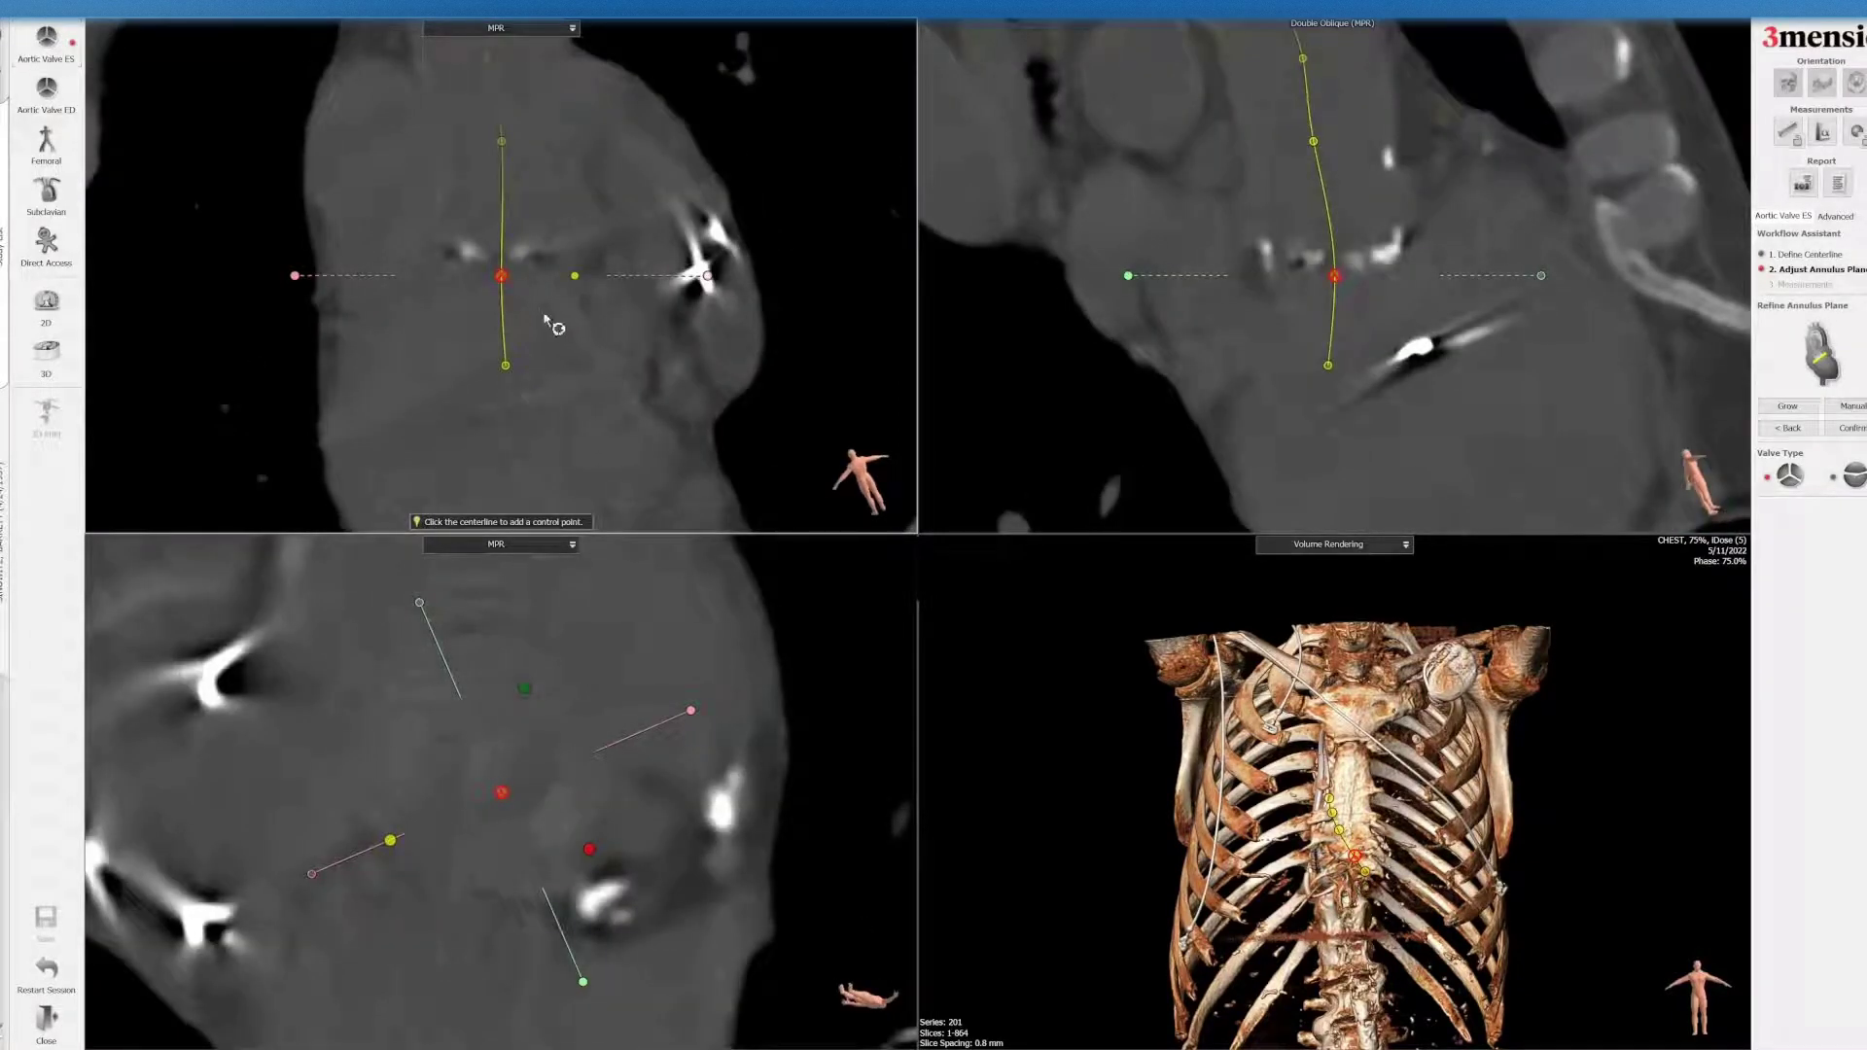
# - Fine-tune the yellow and green cusp nadir markers in the long-axis view, aligning the plane through the green one
pyautogui.moveTo(544, 317); pyautogui.dragTo(558, 274, button='right')
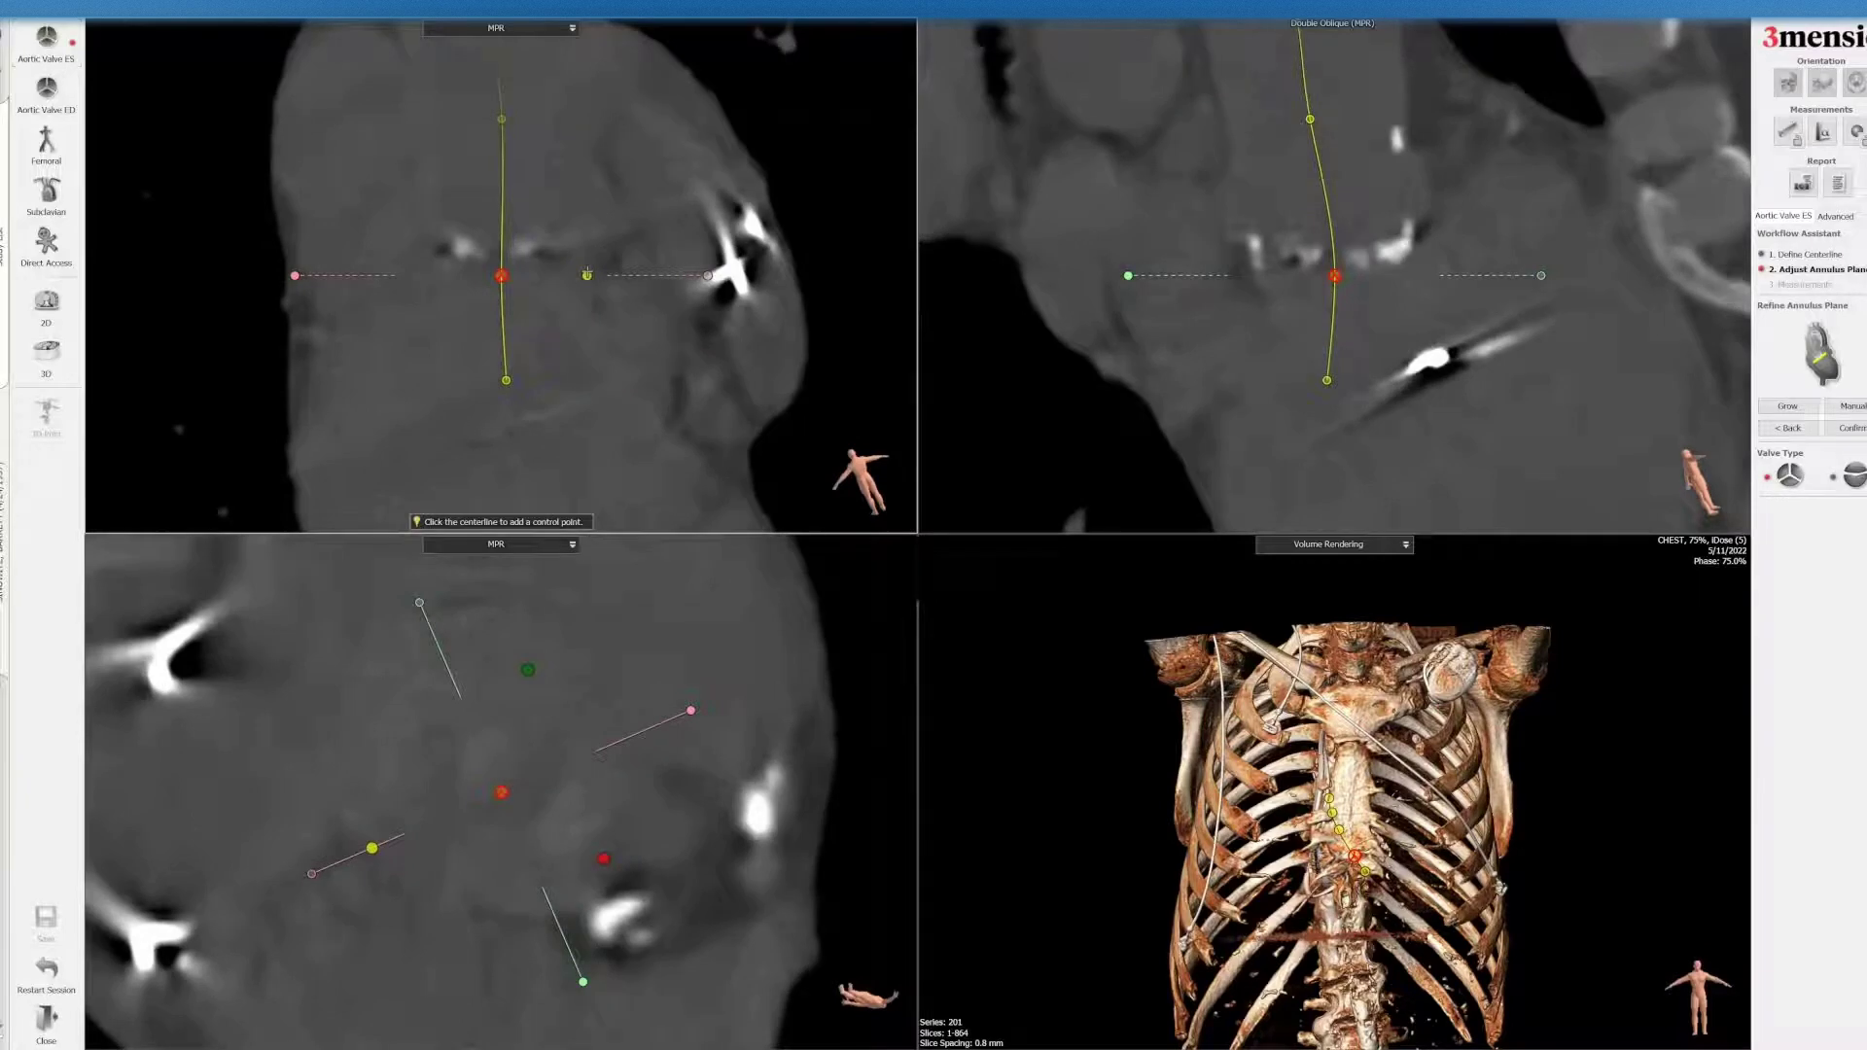
pyautogui.moveTo(584, 276); pyautogui.dragTo(578, 238)
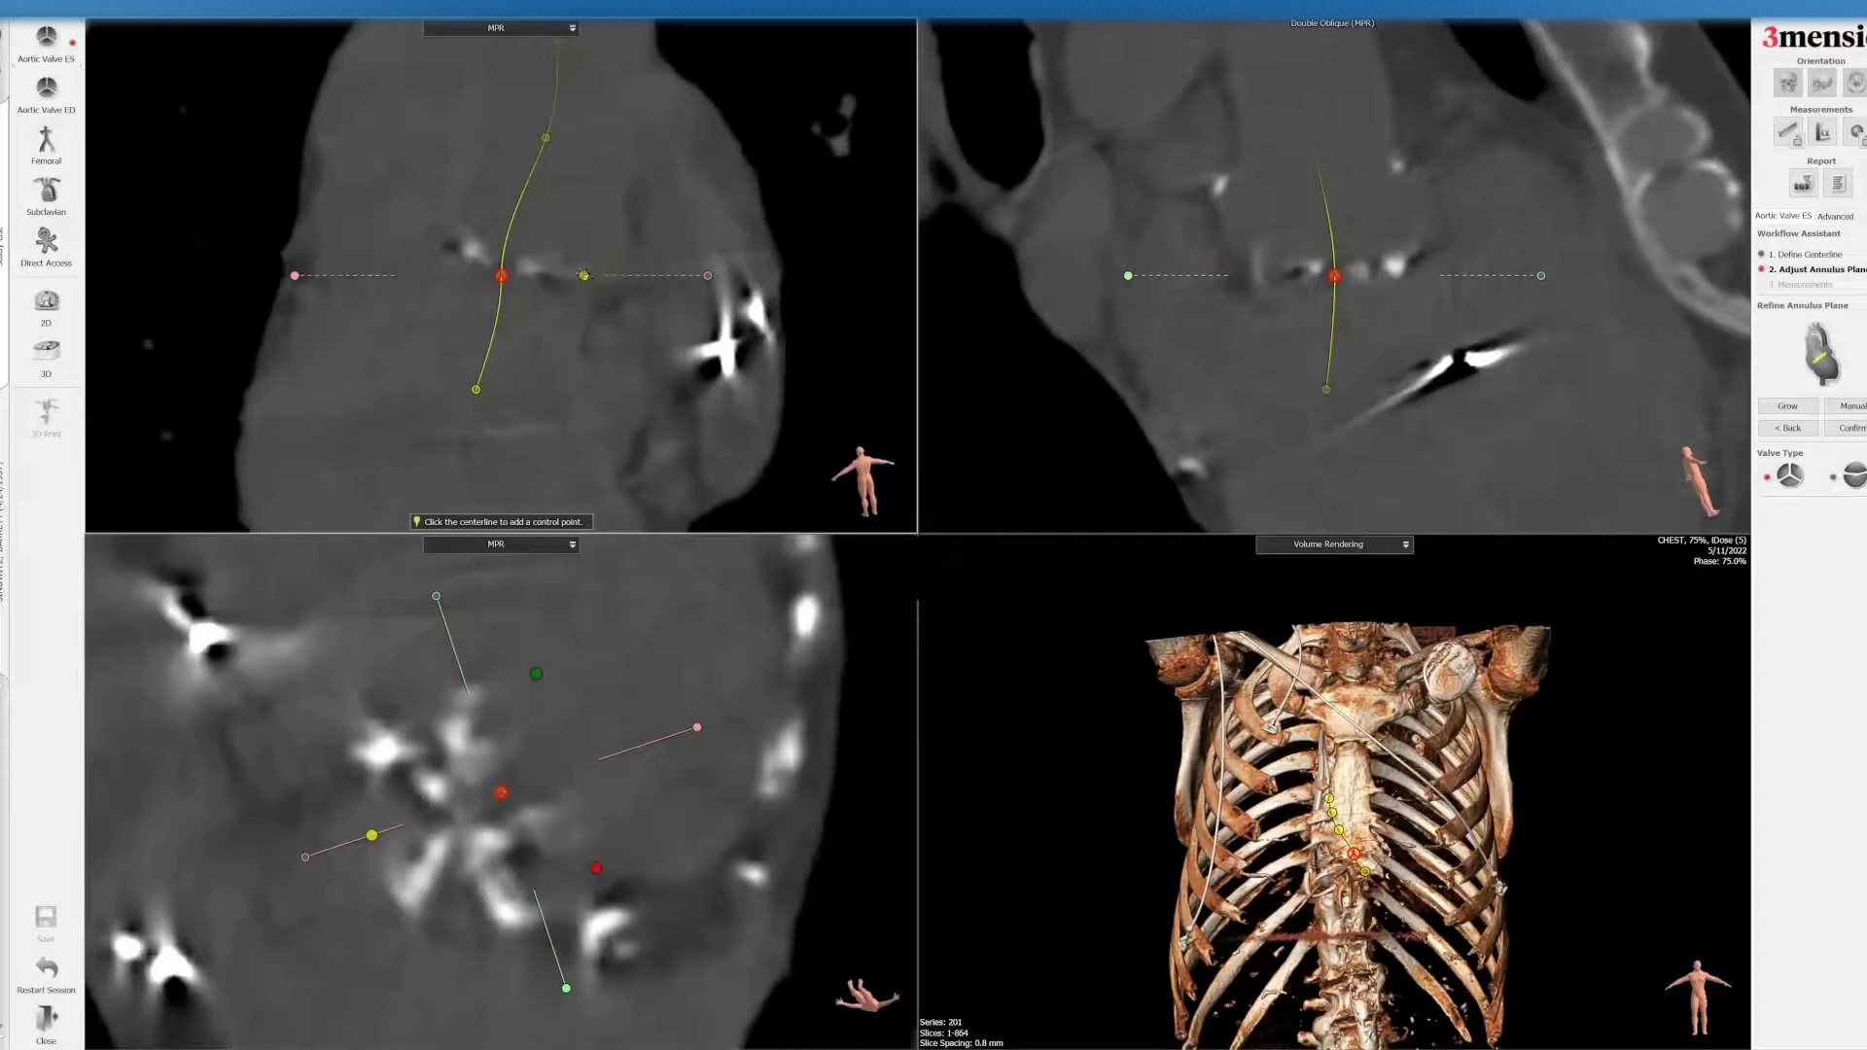
pyautogui.moveTo(583, 276); pyautogui.dragTo(584, 296)
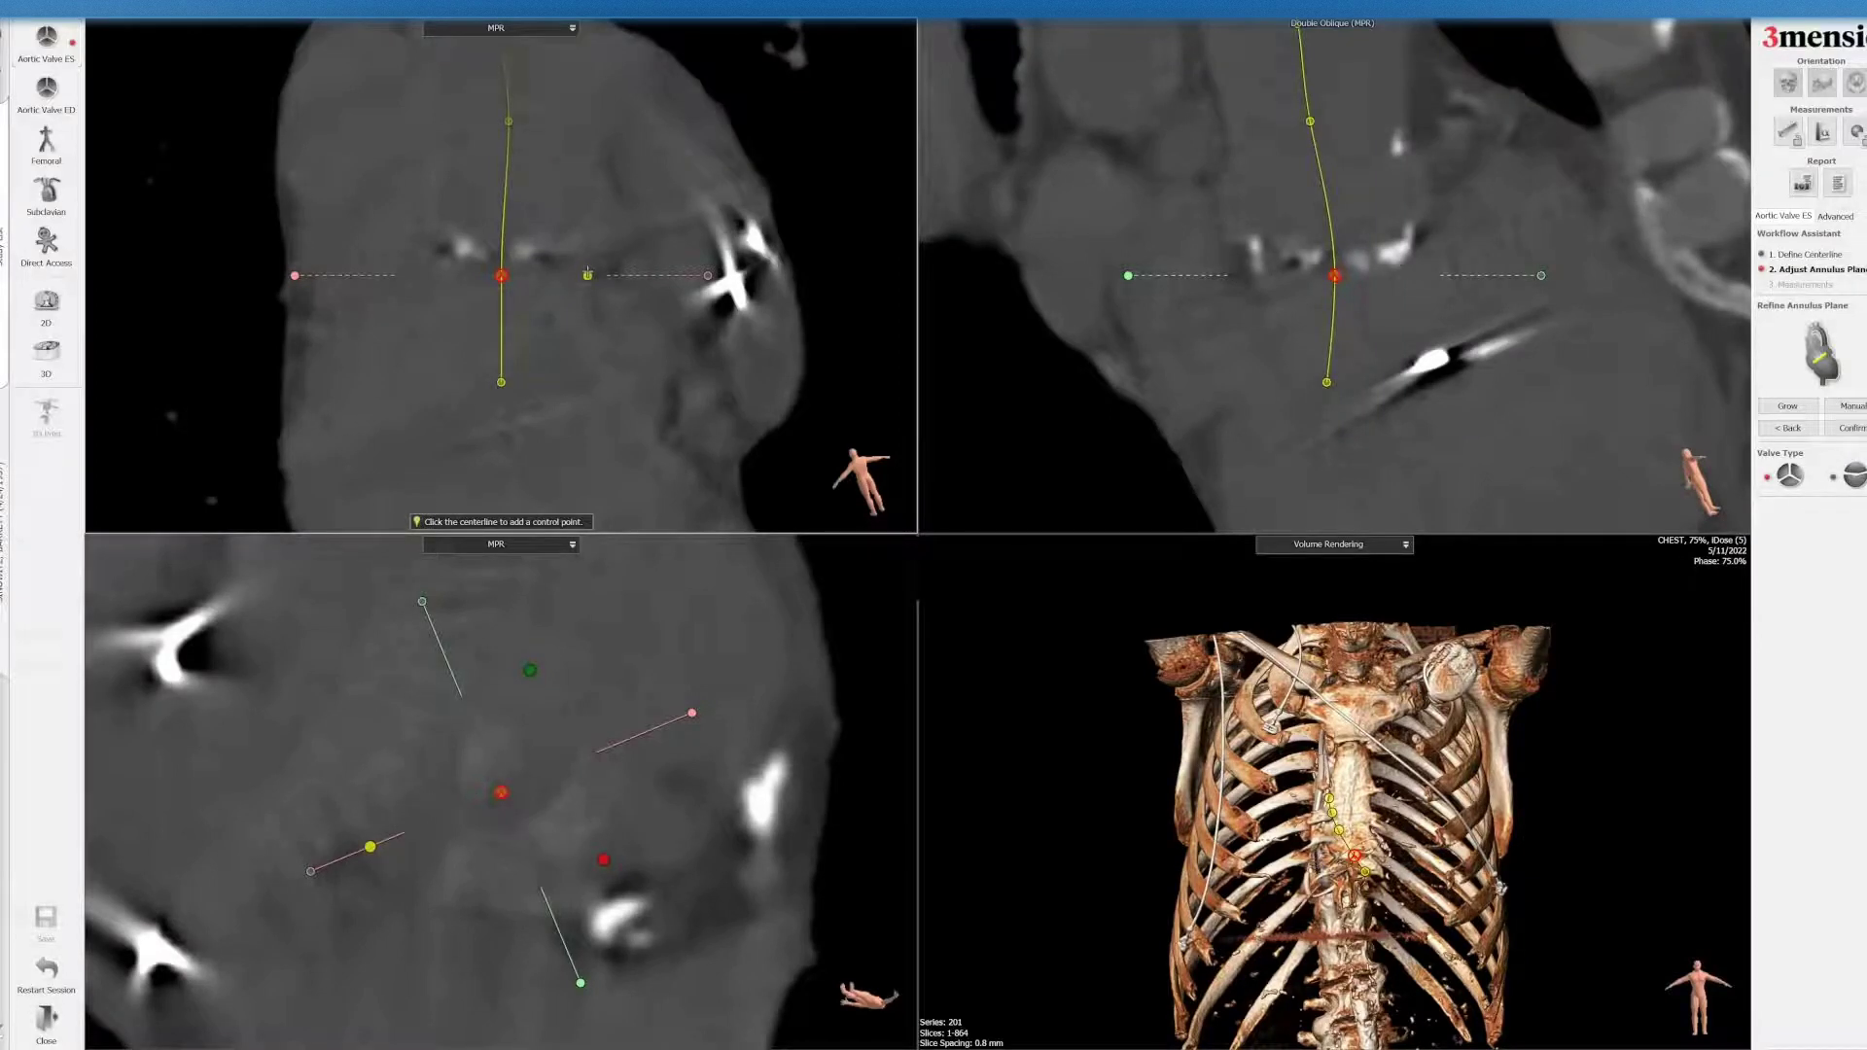
pyautogui.moveTo(587, 275); pyautogui.dragTo(589, 276)
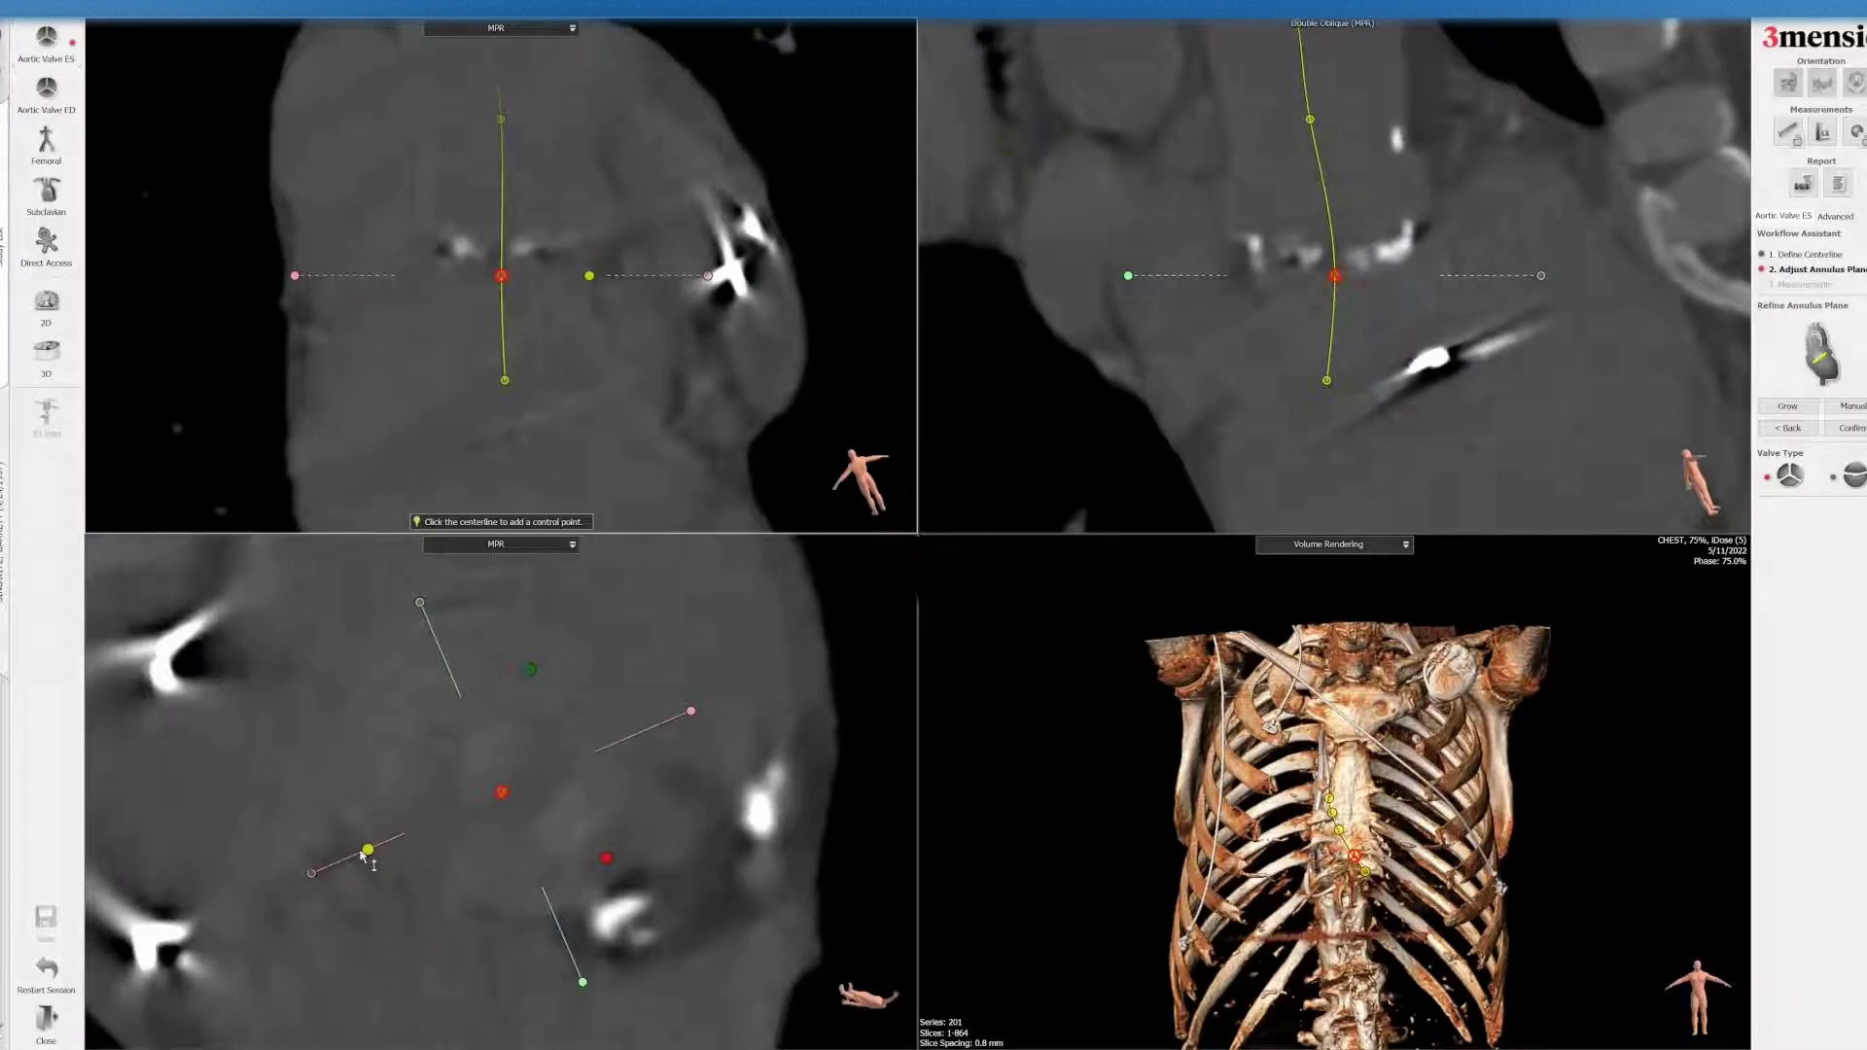
pyautogui.click(530, 671)
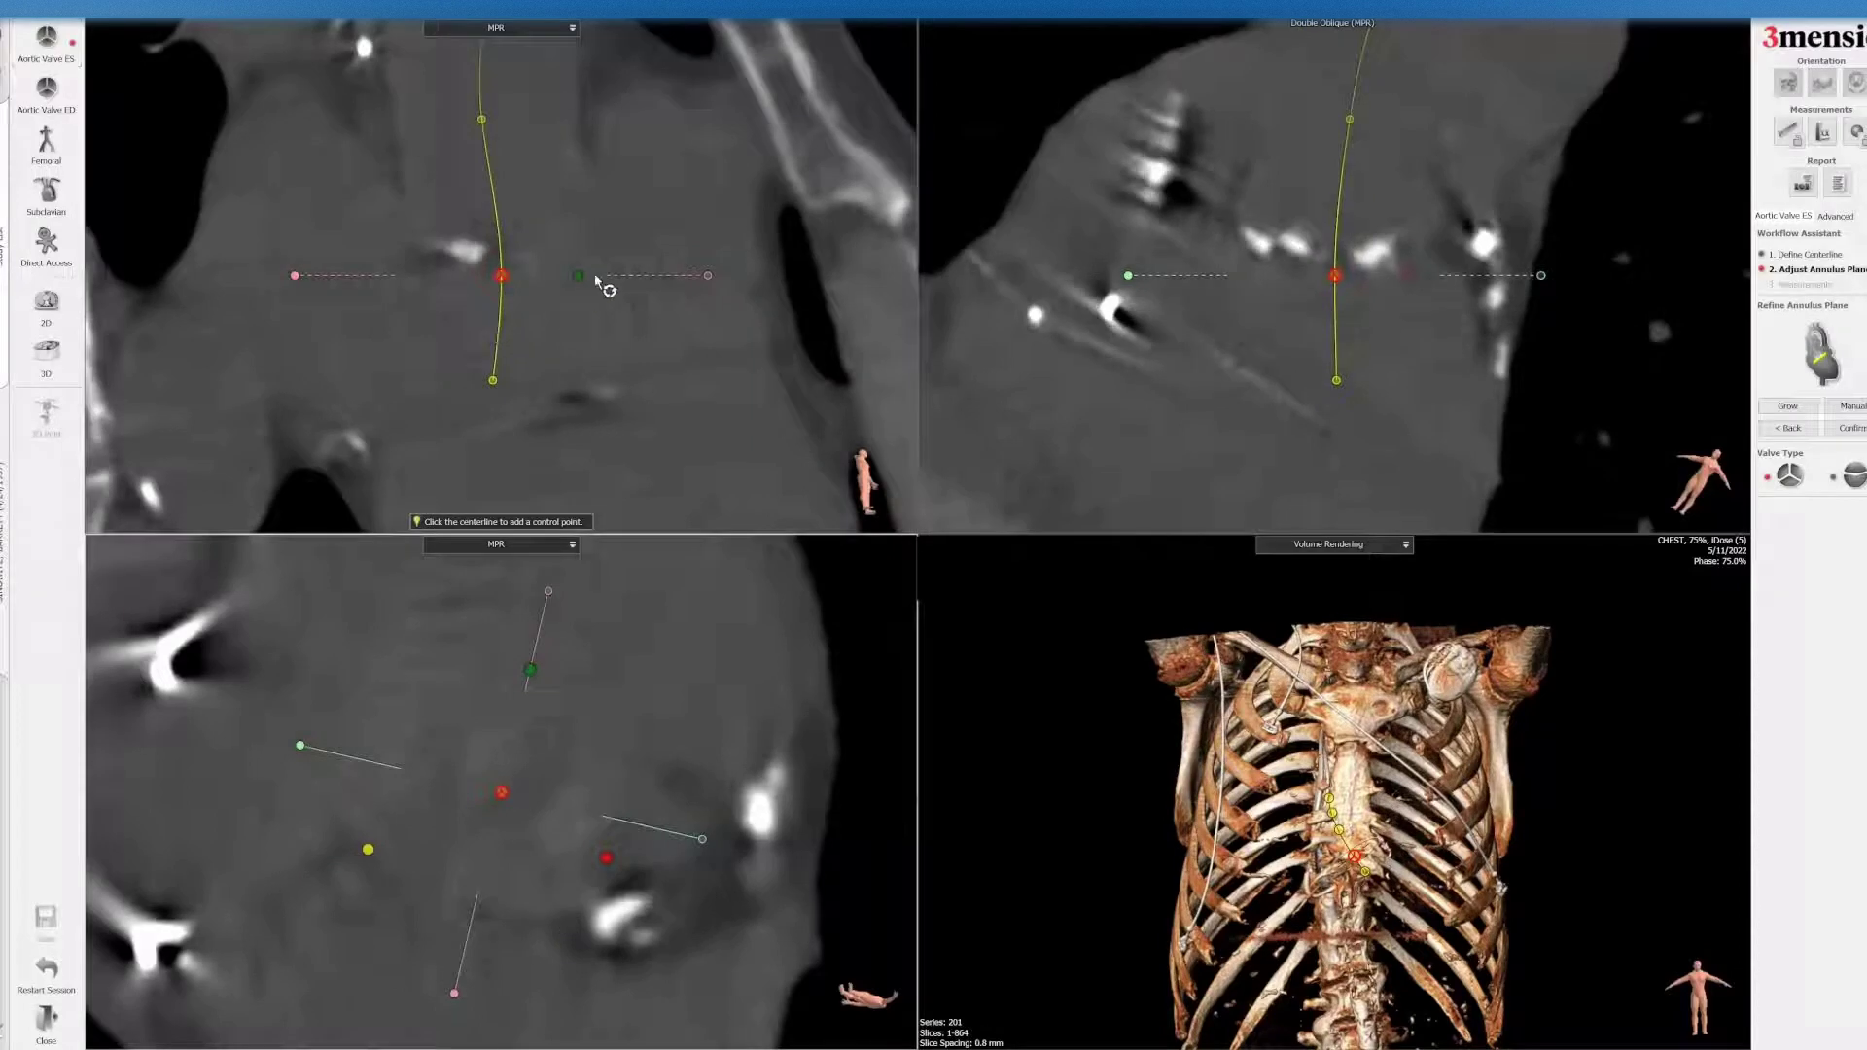
pyautogui.moveTo(579, 277)
pyautogui.mouseDown()
pyautogui.moveTo(575, 249)
pyautogui.moveTo(578, 275)
pyautogui.mouseUp()
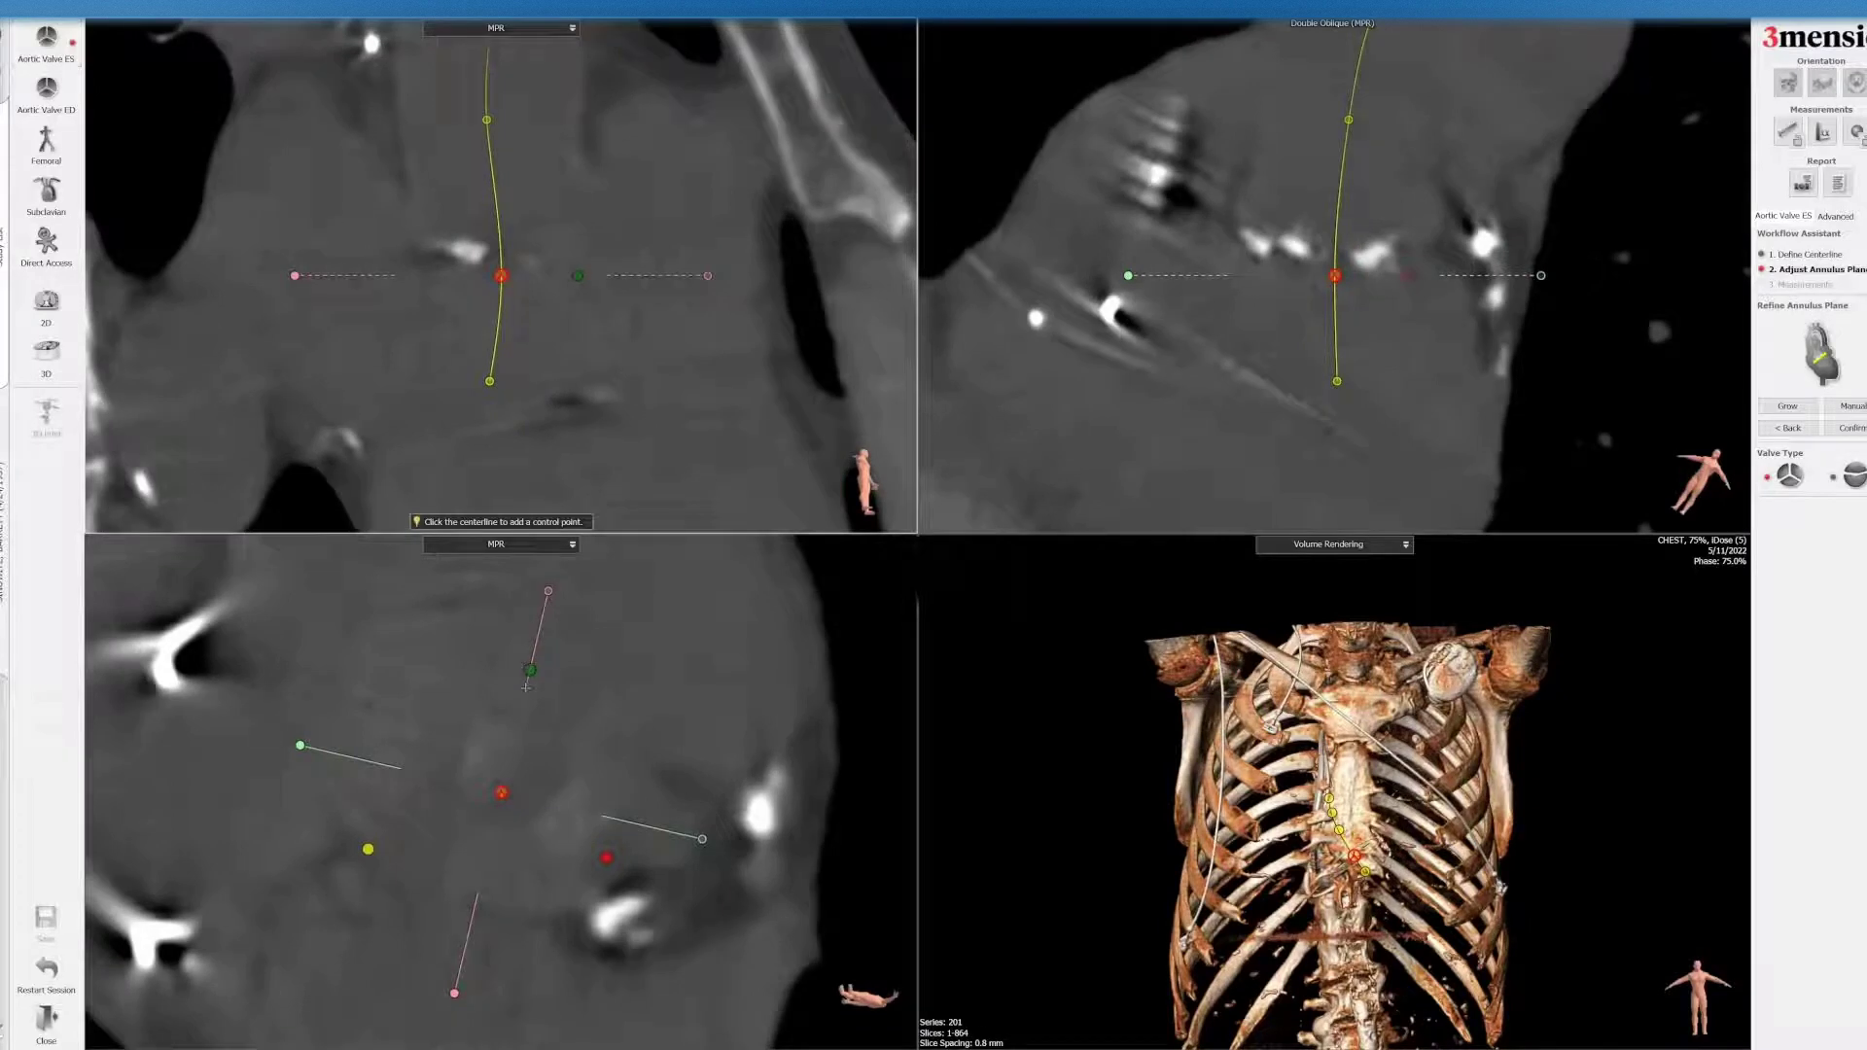
# - Refine the green and red cusp nadir markers at the annulus level, aligning the long-axis plane through each one
pyautogui.moveTo(526, 686); pyautogui.dragTo(517, 701)
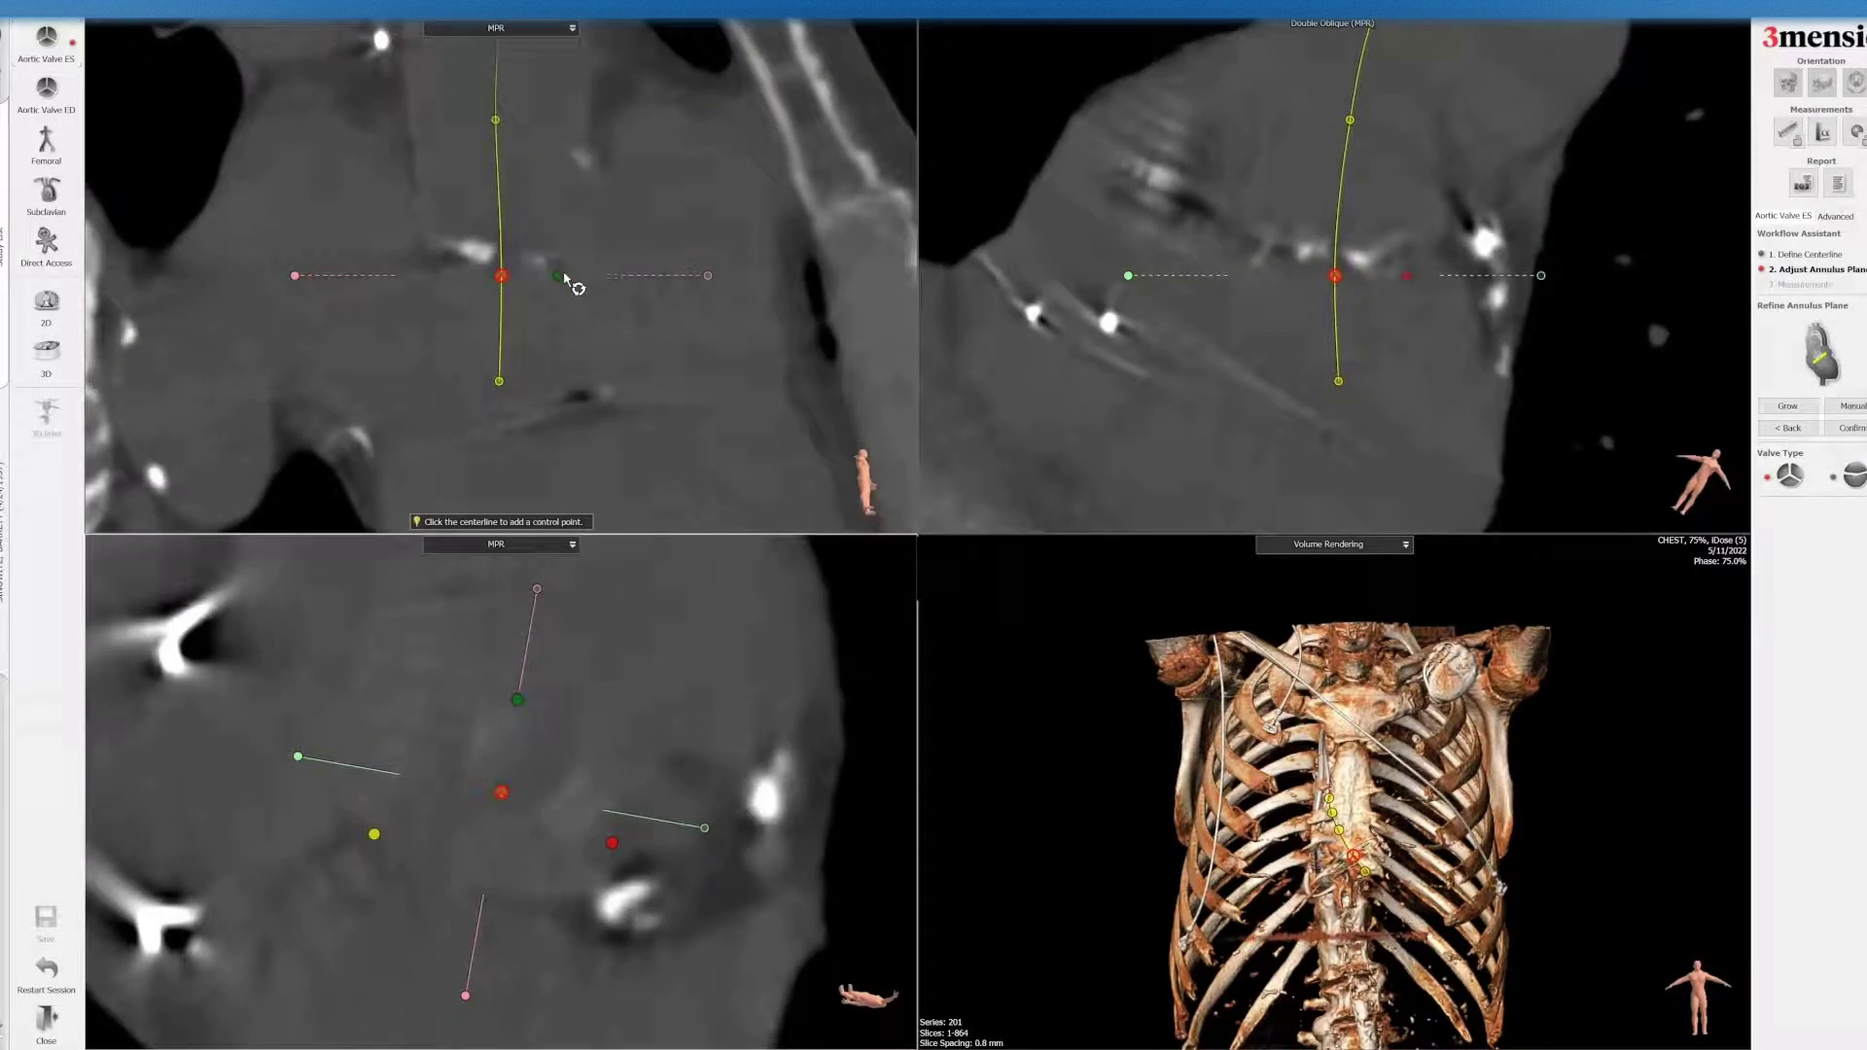
pyautogui.moveTo(563, 277)
pyautogui.mouseDown()
pyautogui.moveTo(552, 256)
pyautogui.moveTo(558, 280)
pyautogui.mouseUp()
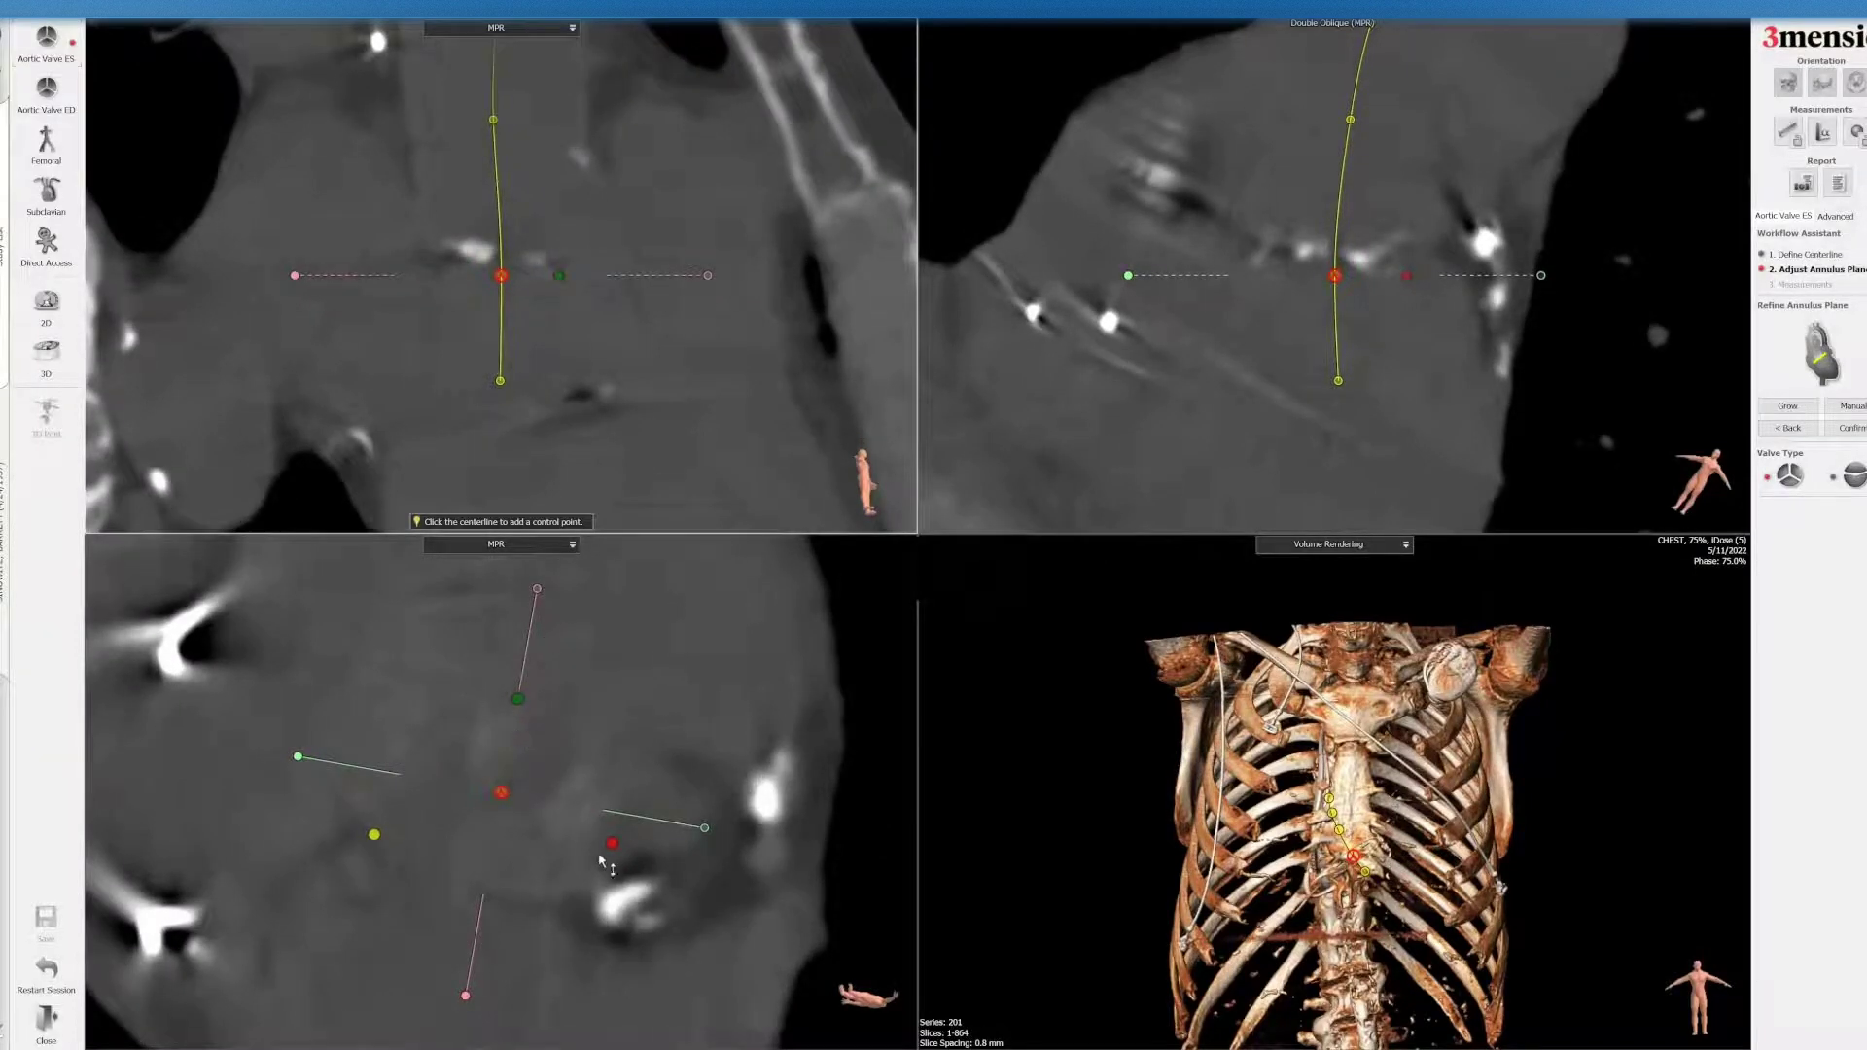
pyautogui.moveTo(613, 845); pyautogui.dragTo(615, 836)
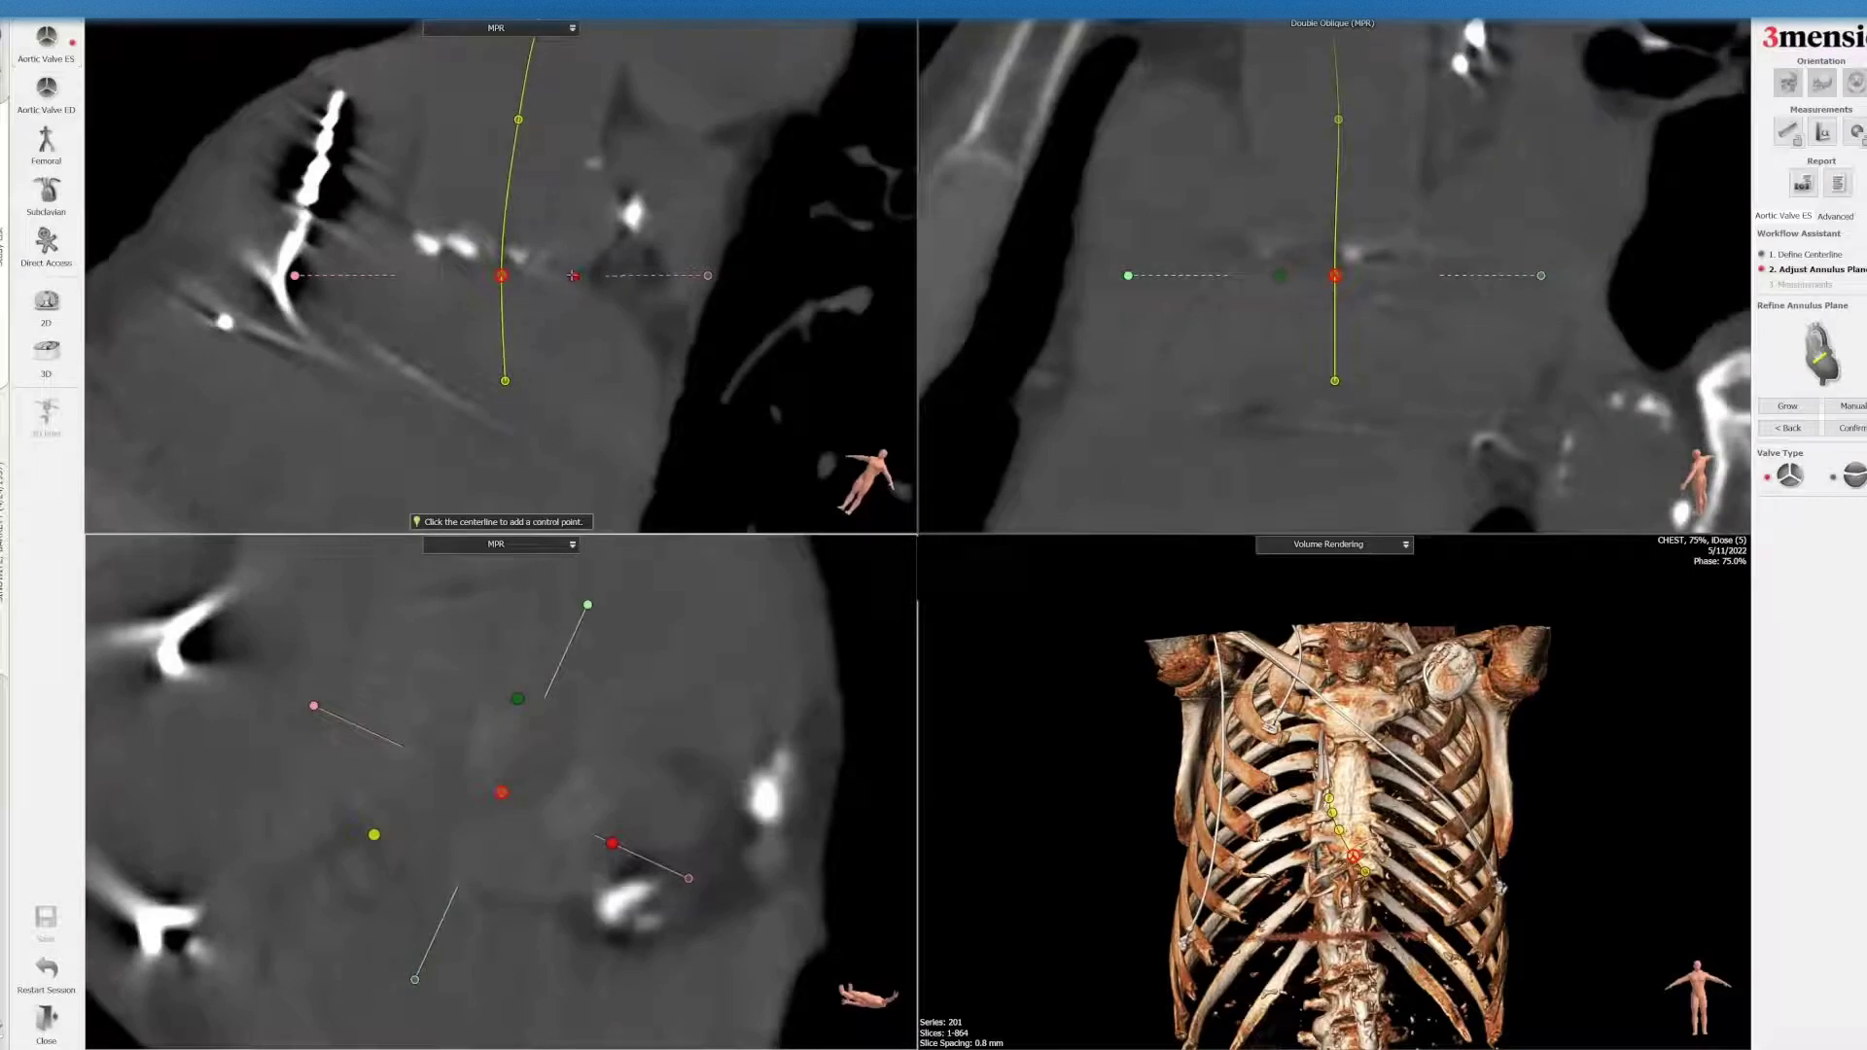
pyautogui.moveTo(574, 277); pyautogui.dragTo(573, 283)
pyautogui.moveTo(607, 852); pyautogui.dragTo(592, 862)
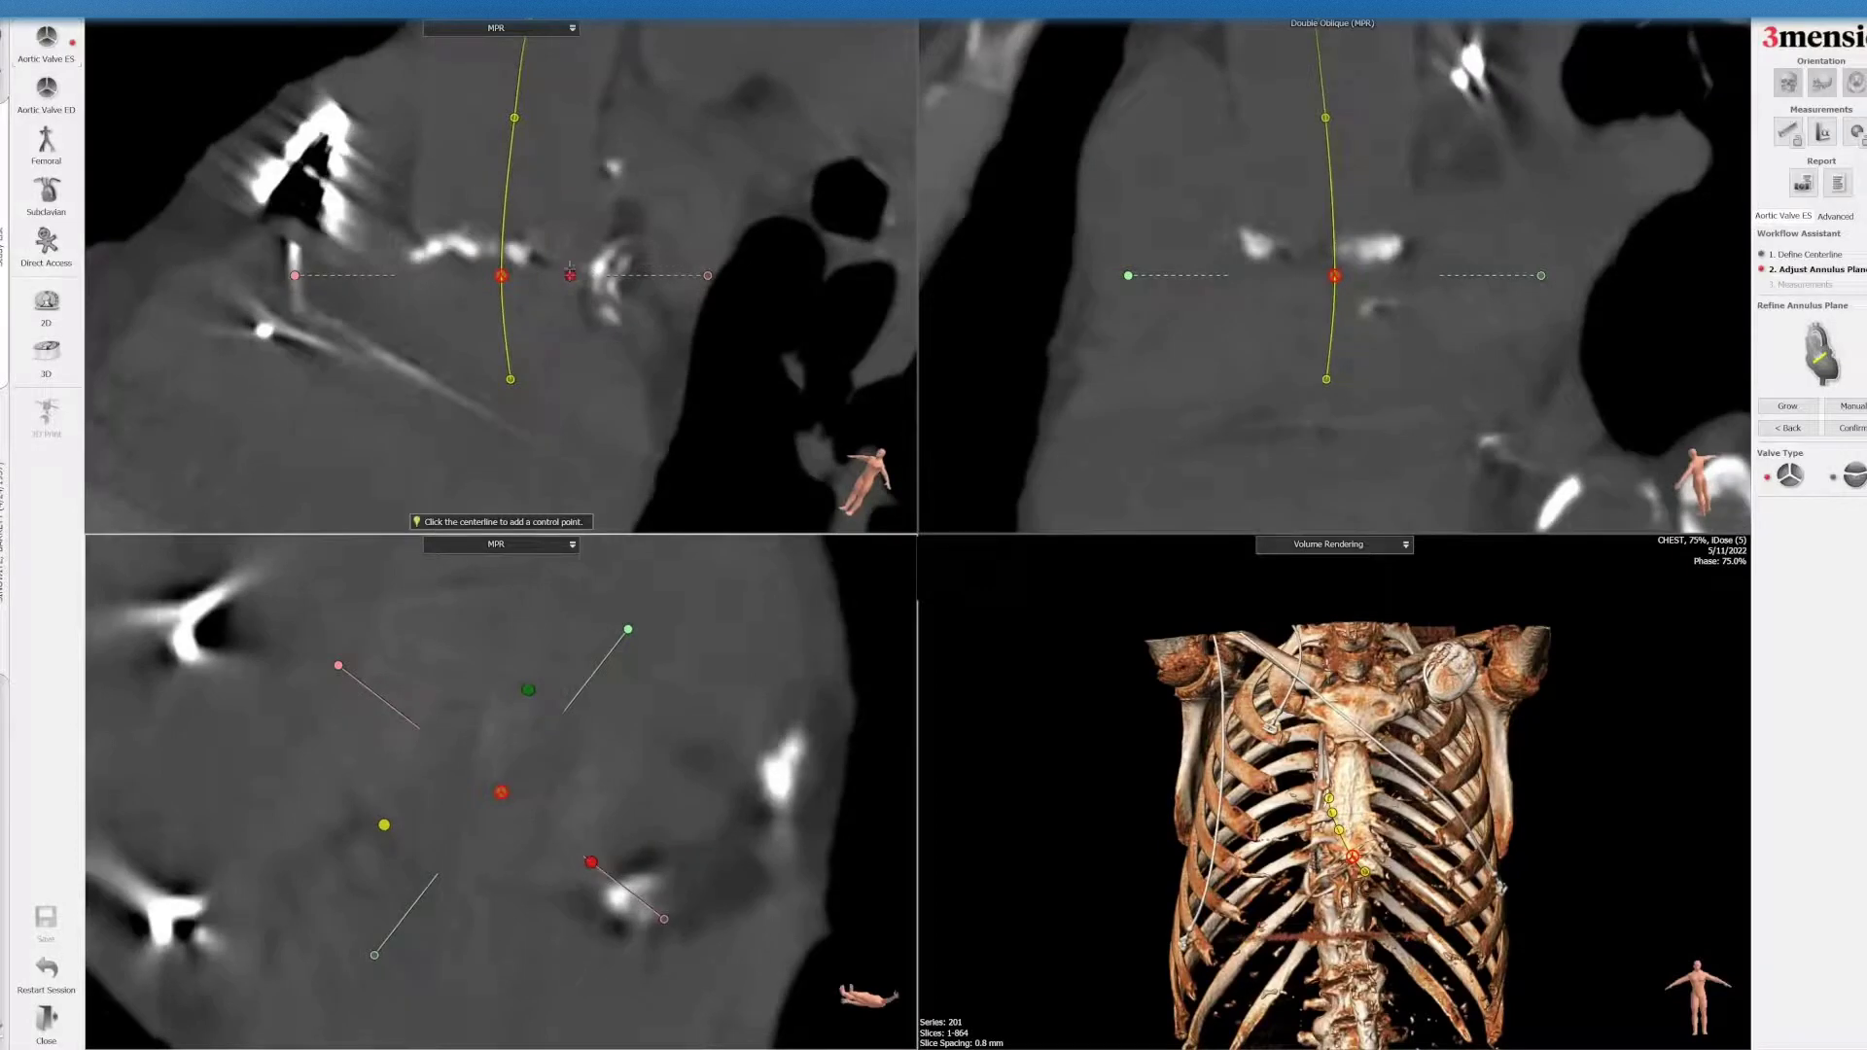
pyautogui.moveTo(570, 275); pyautogui.dragTo(583, 275)
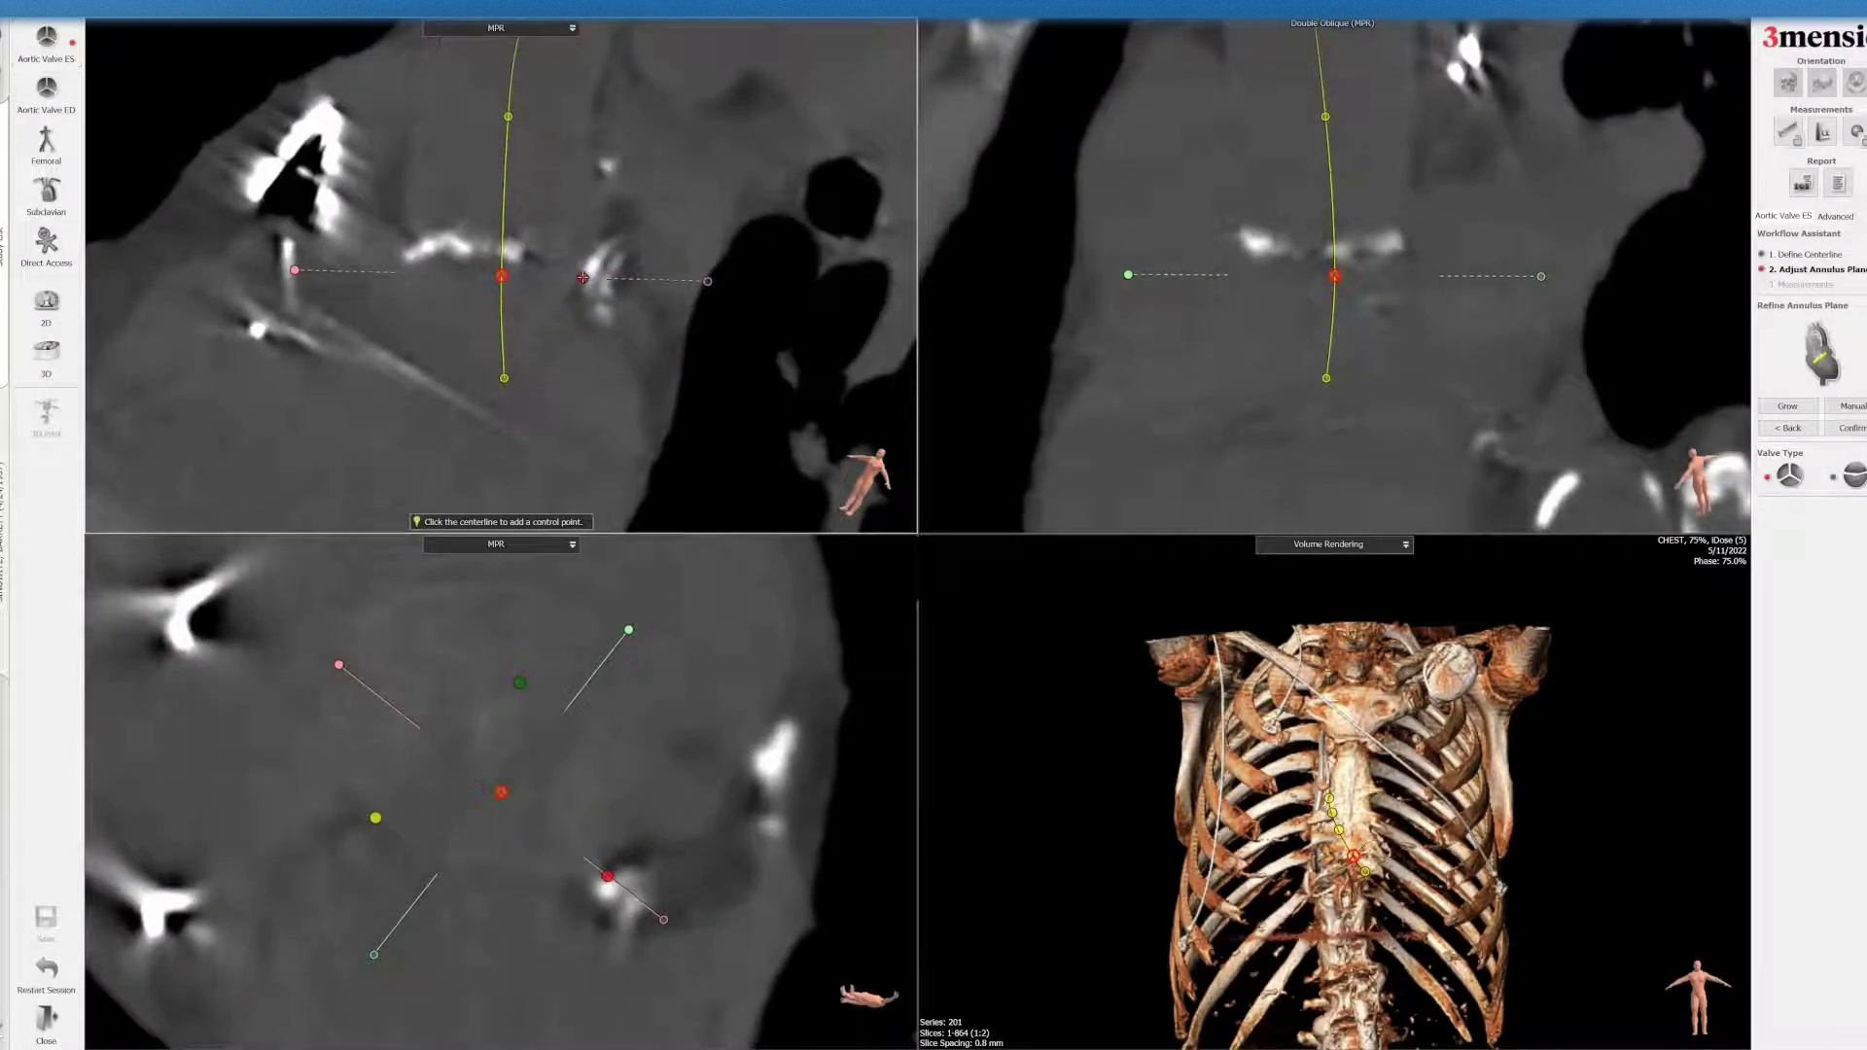
# - Fine-tune the yellow cusp nadir marker in its long-axis view, check the slices above, and confirm the annulus plane
pyautogui.click(375, 818)
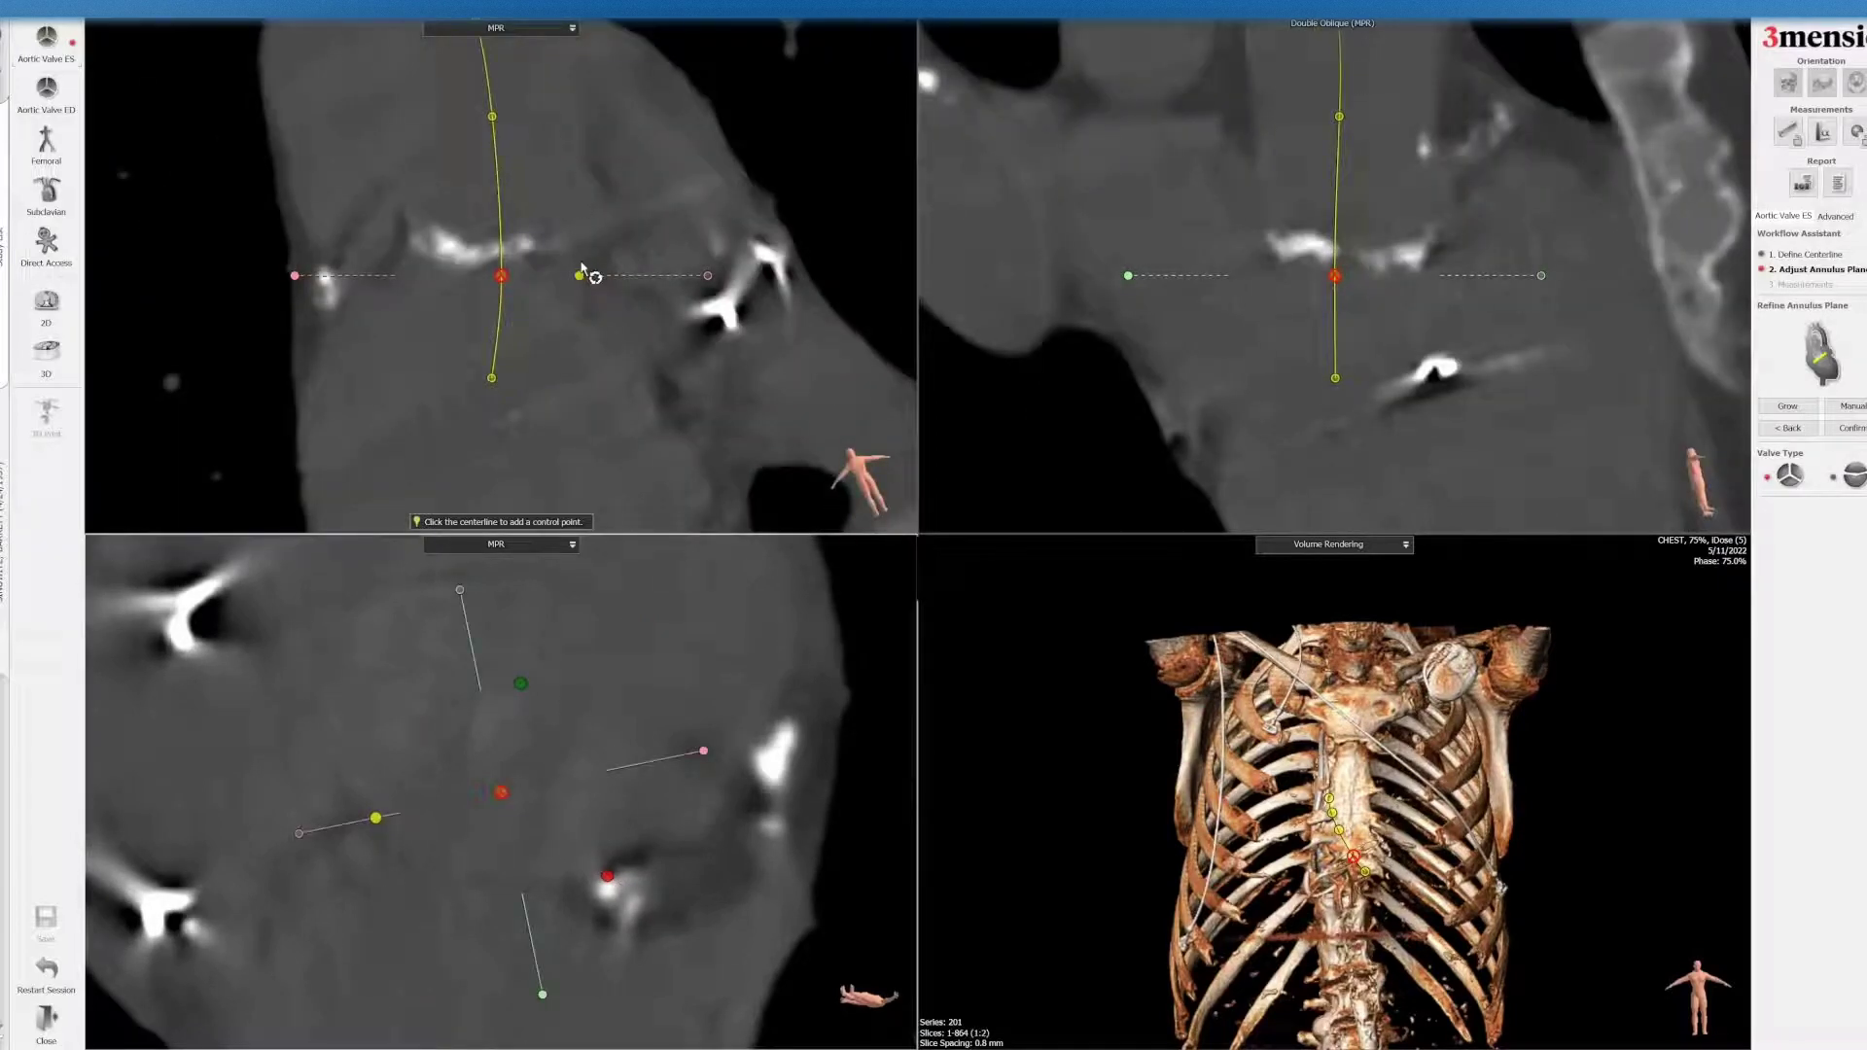
pyautogui.moveTo(580, 276); pyautogui.dragTo(576, 275)
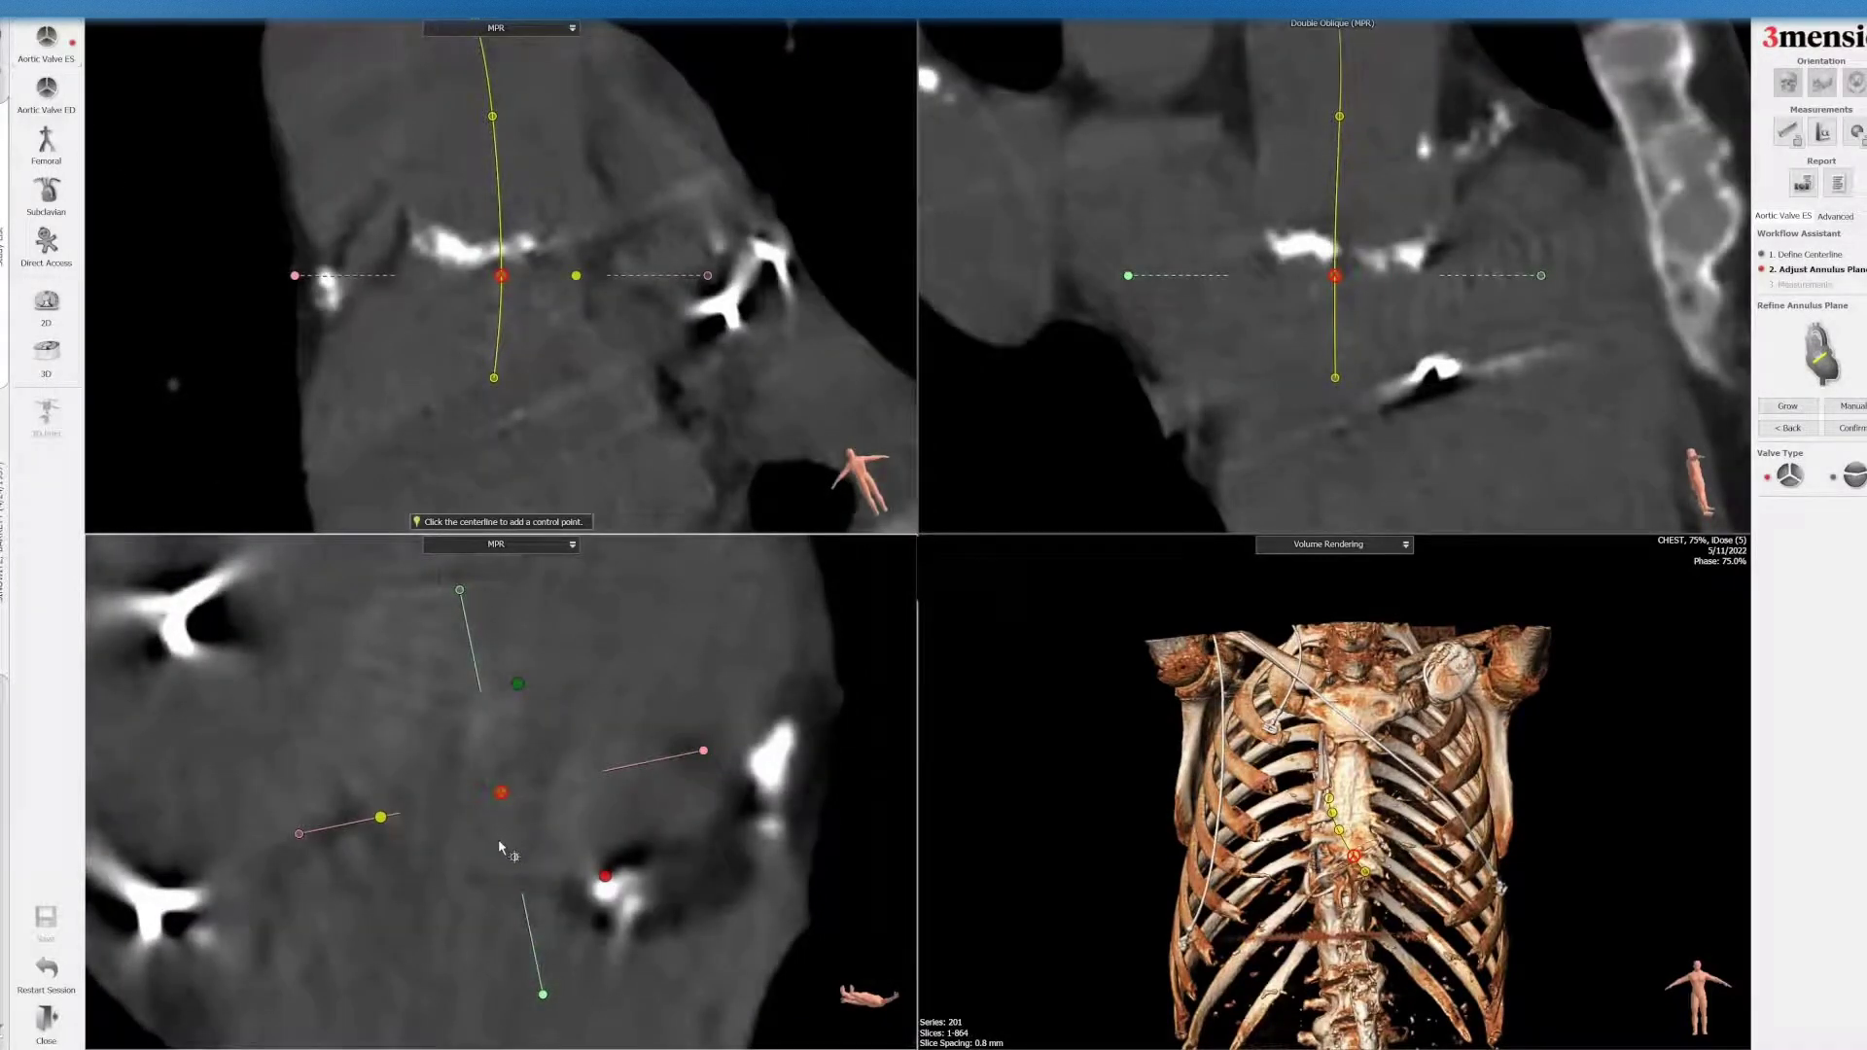
pyautogui.scroll(5, 701, 801)
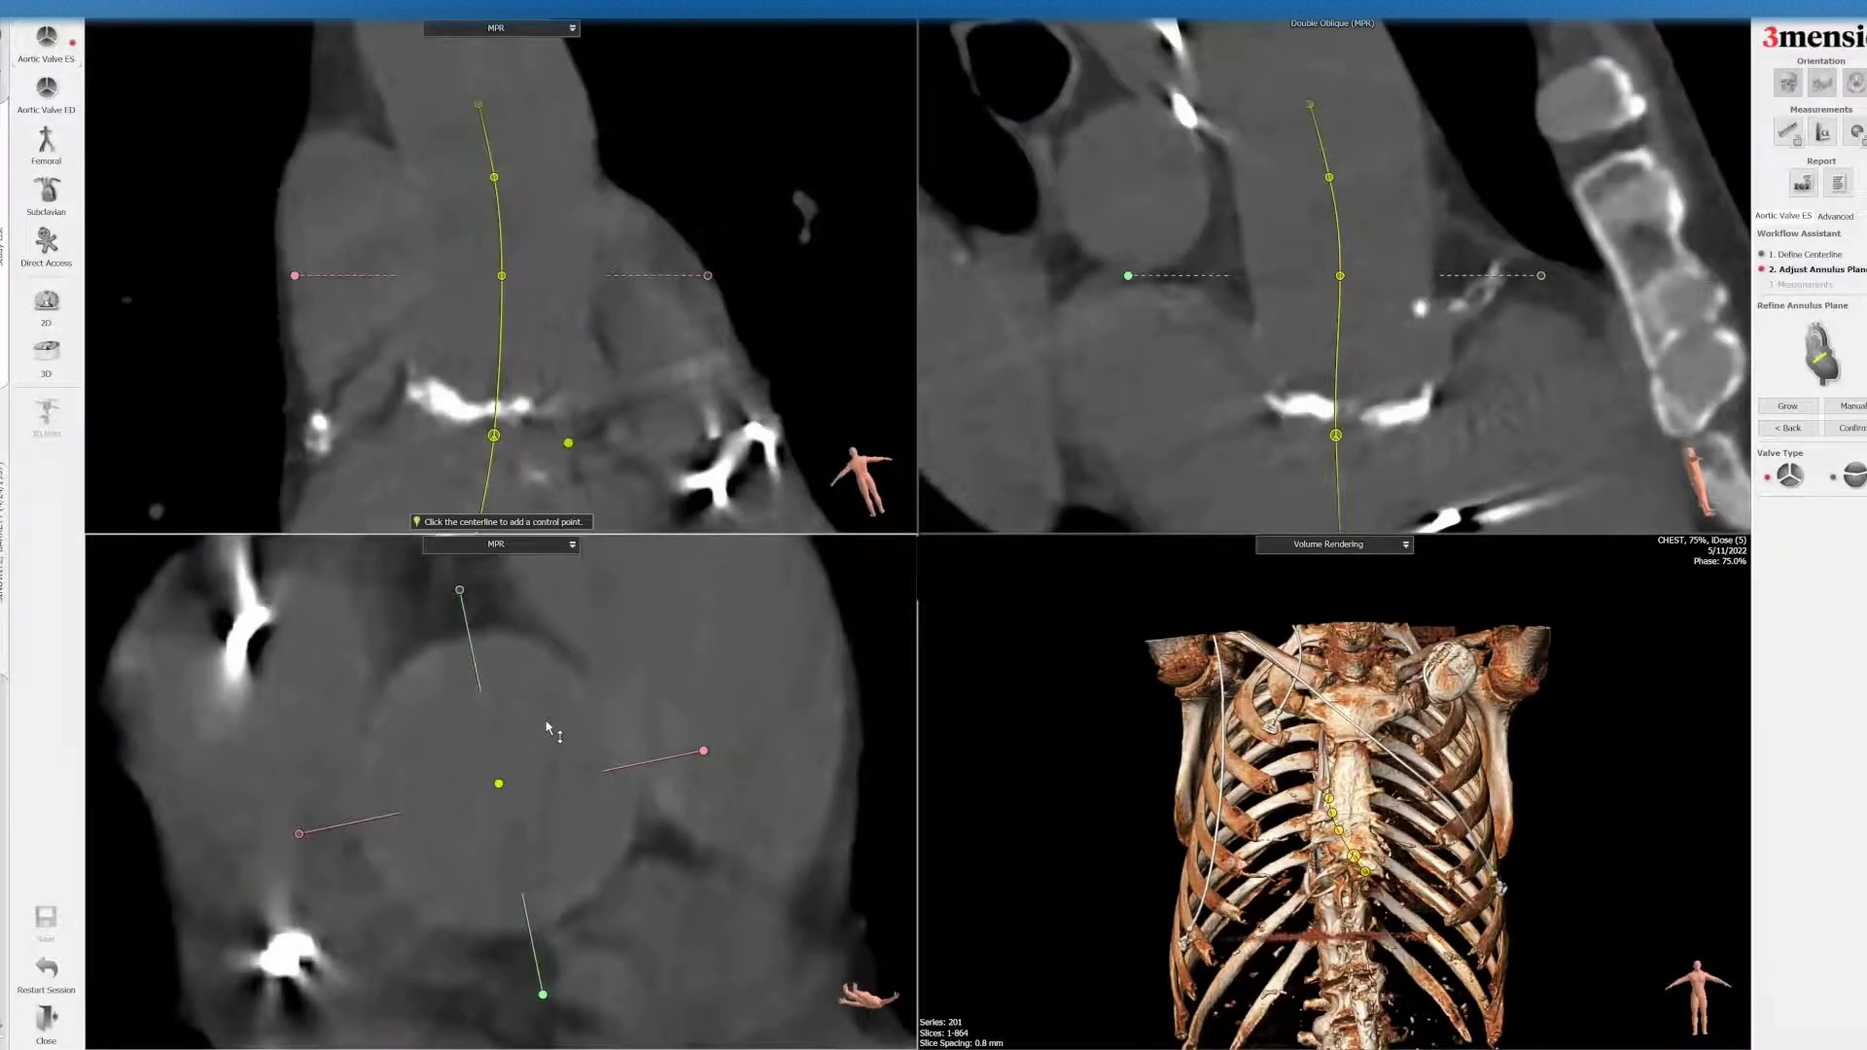
pyautogui.scroll(5, 547, 724)
pyautogui.scroll(-5, 548, 724)
pyautogui.scroll(-5, 550, 727)
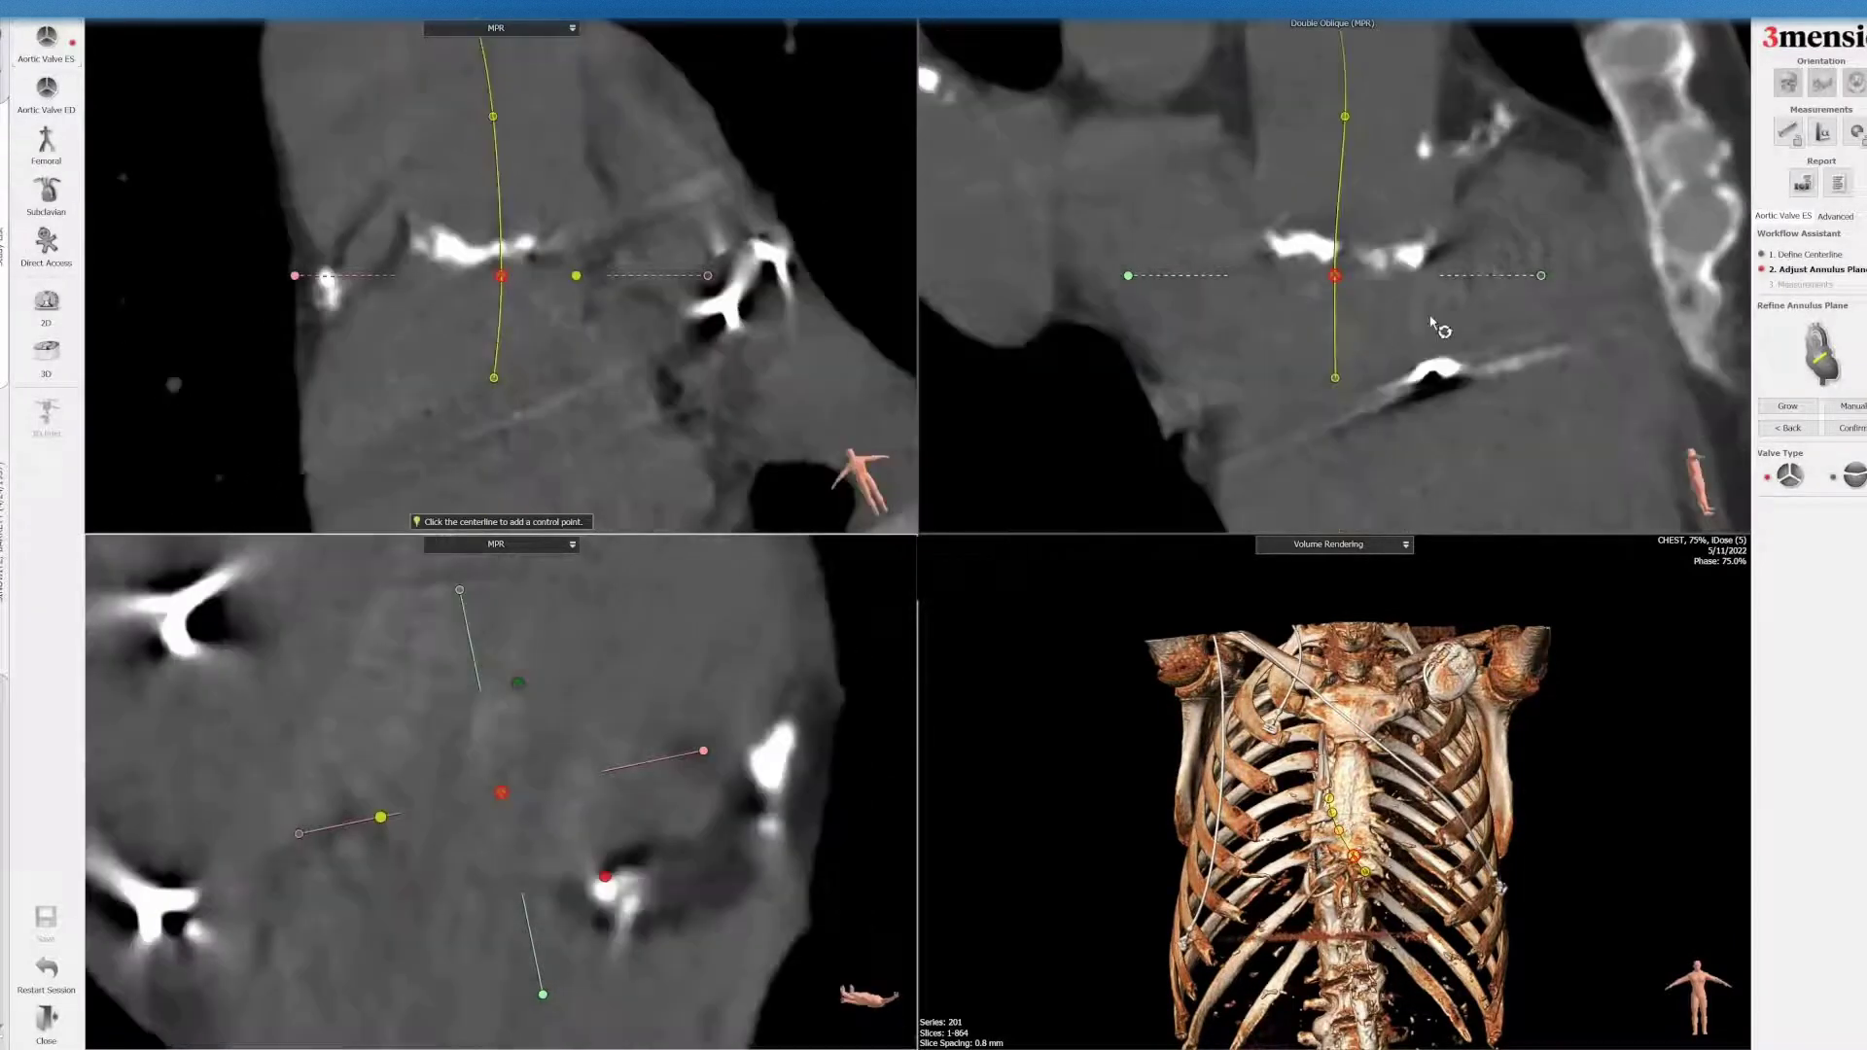
pyautogui.click(1850, 428)
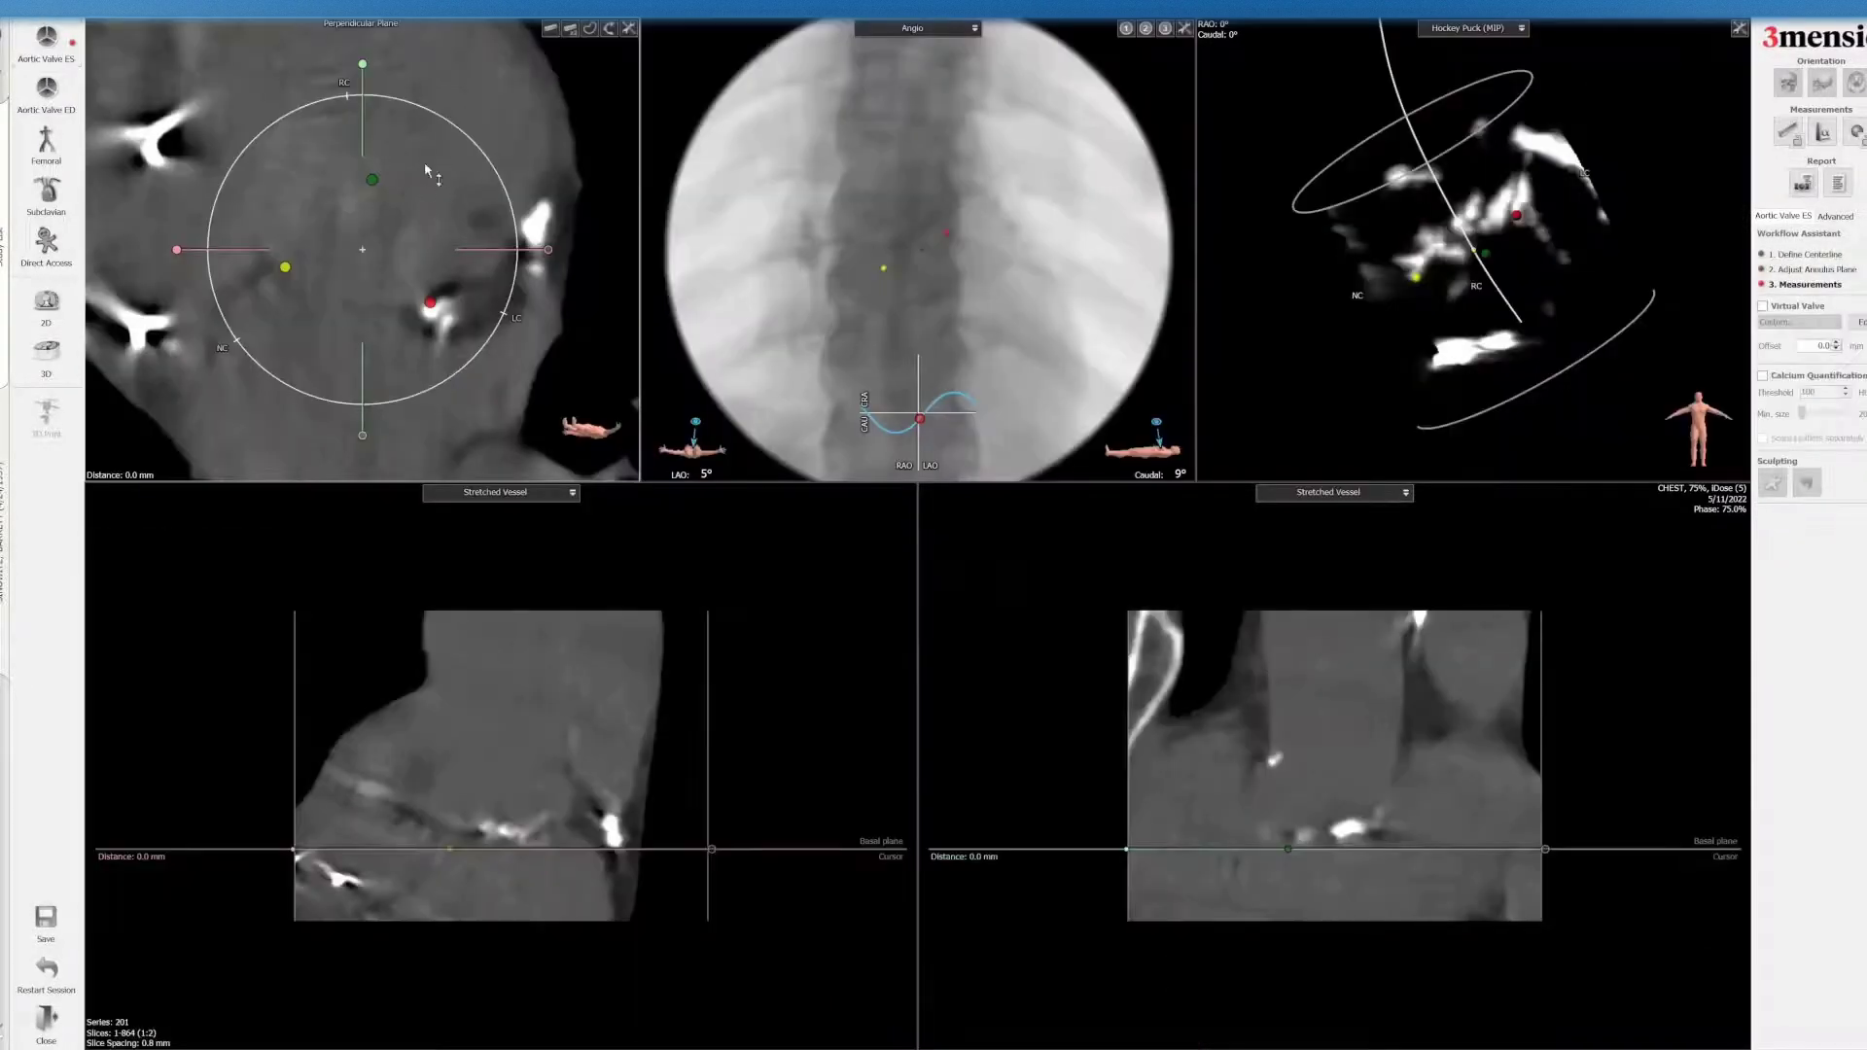
# - Trace the annulus contour through the cusp nadir markers in the perpendicular plane and label it as Annulus Dimensions
pyautogui.moveTo(380, 224); pyautogui.dragTo(380, 193, button='right')
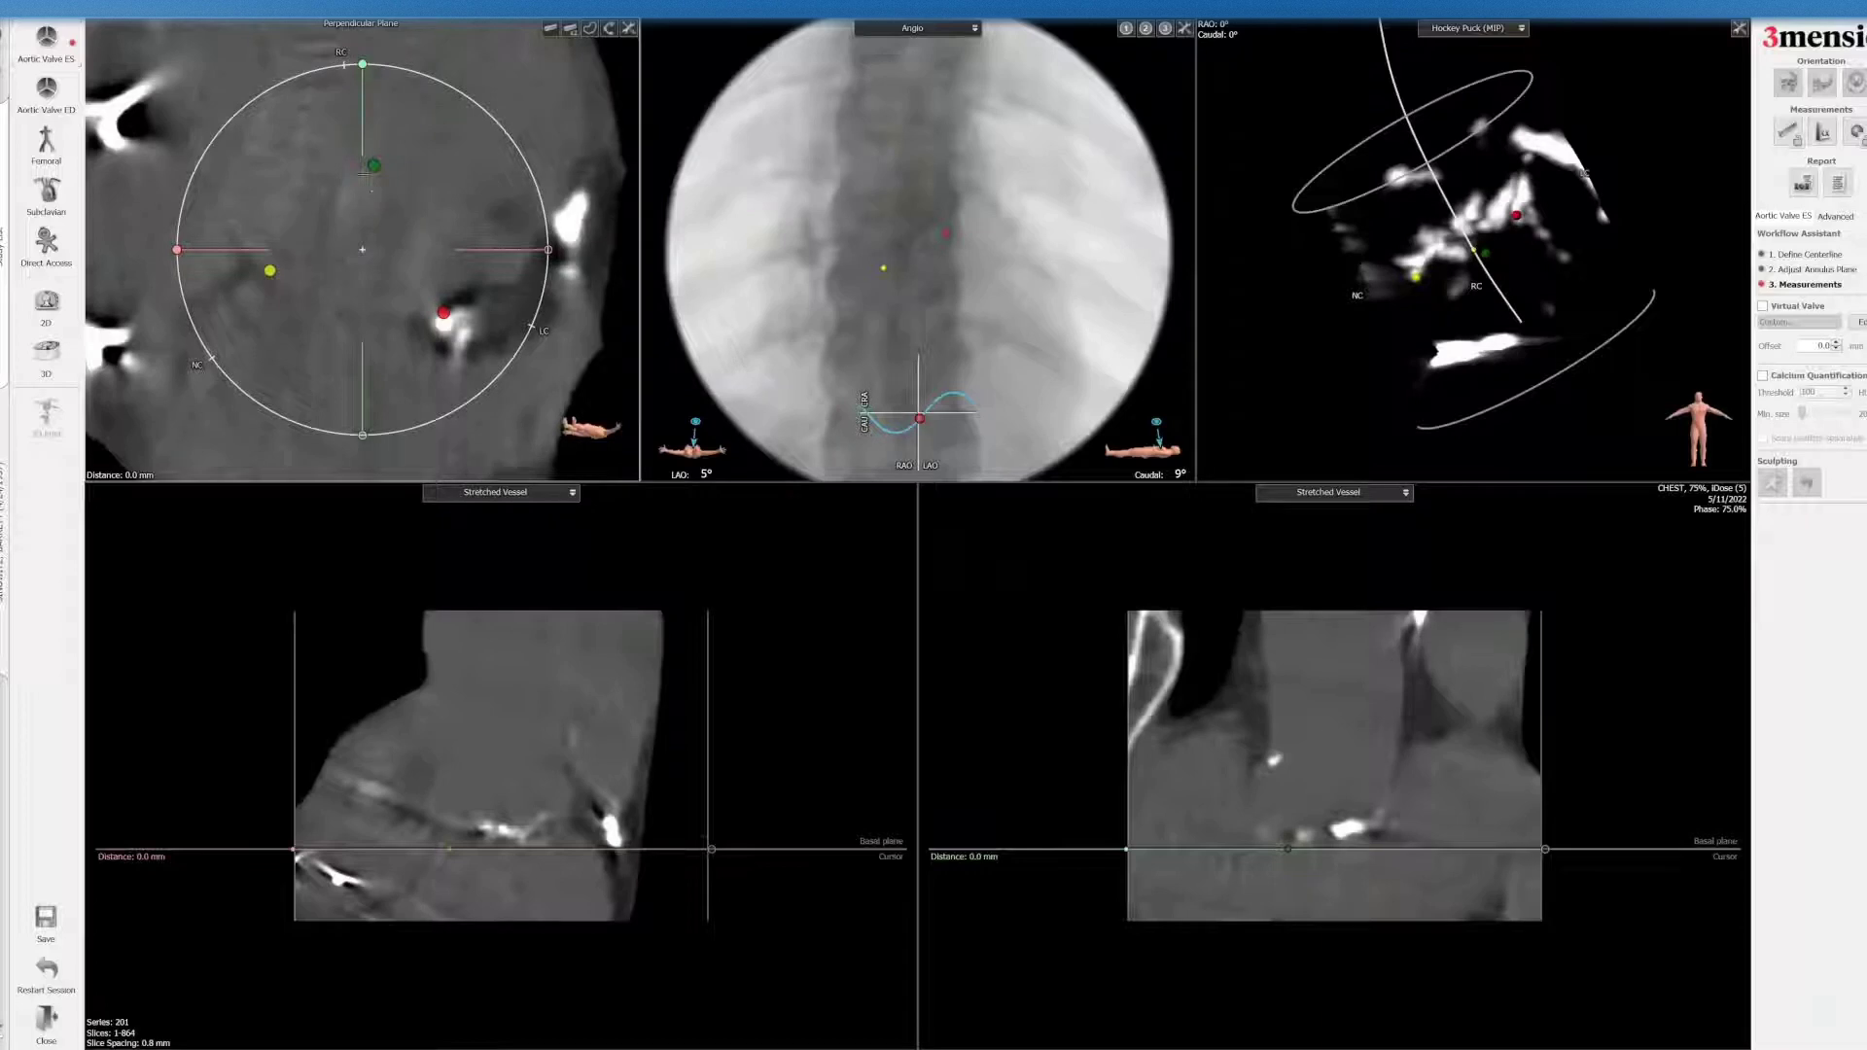
pyautogui.moveTo(340, 166); pyautogui.dragTo(322, 169)
pyautogui.click(269, 272)
pyautogui.moveTo(360, 317)
pyautogui.mouseDown()
pyautogui.moveTo(432, 303)
pyautogui.moveTo(455, 232)
pyautogui.moveTo(362, 167)
pyautogui.mouseUp()
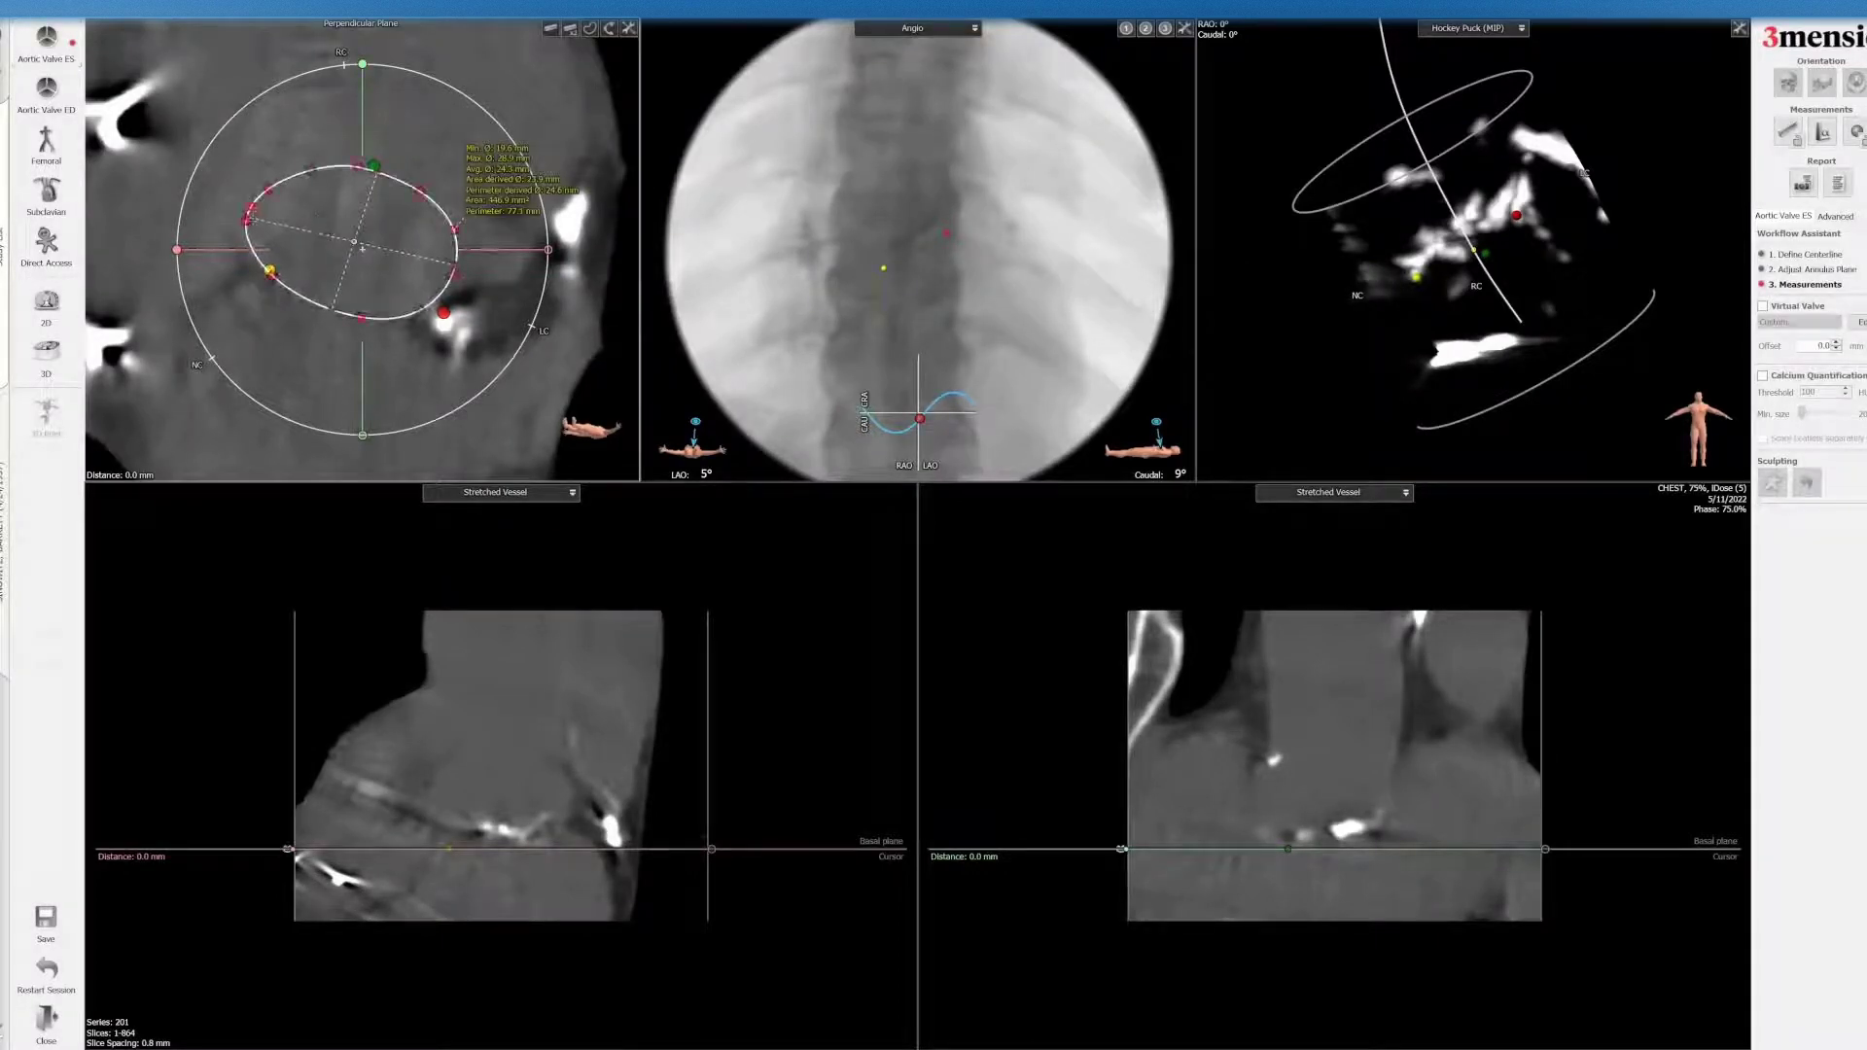
pyautogui.moveTo(257, 222); pyautogui.dragTo(283, 184)
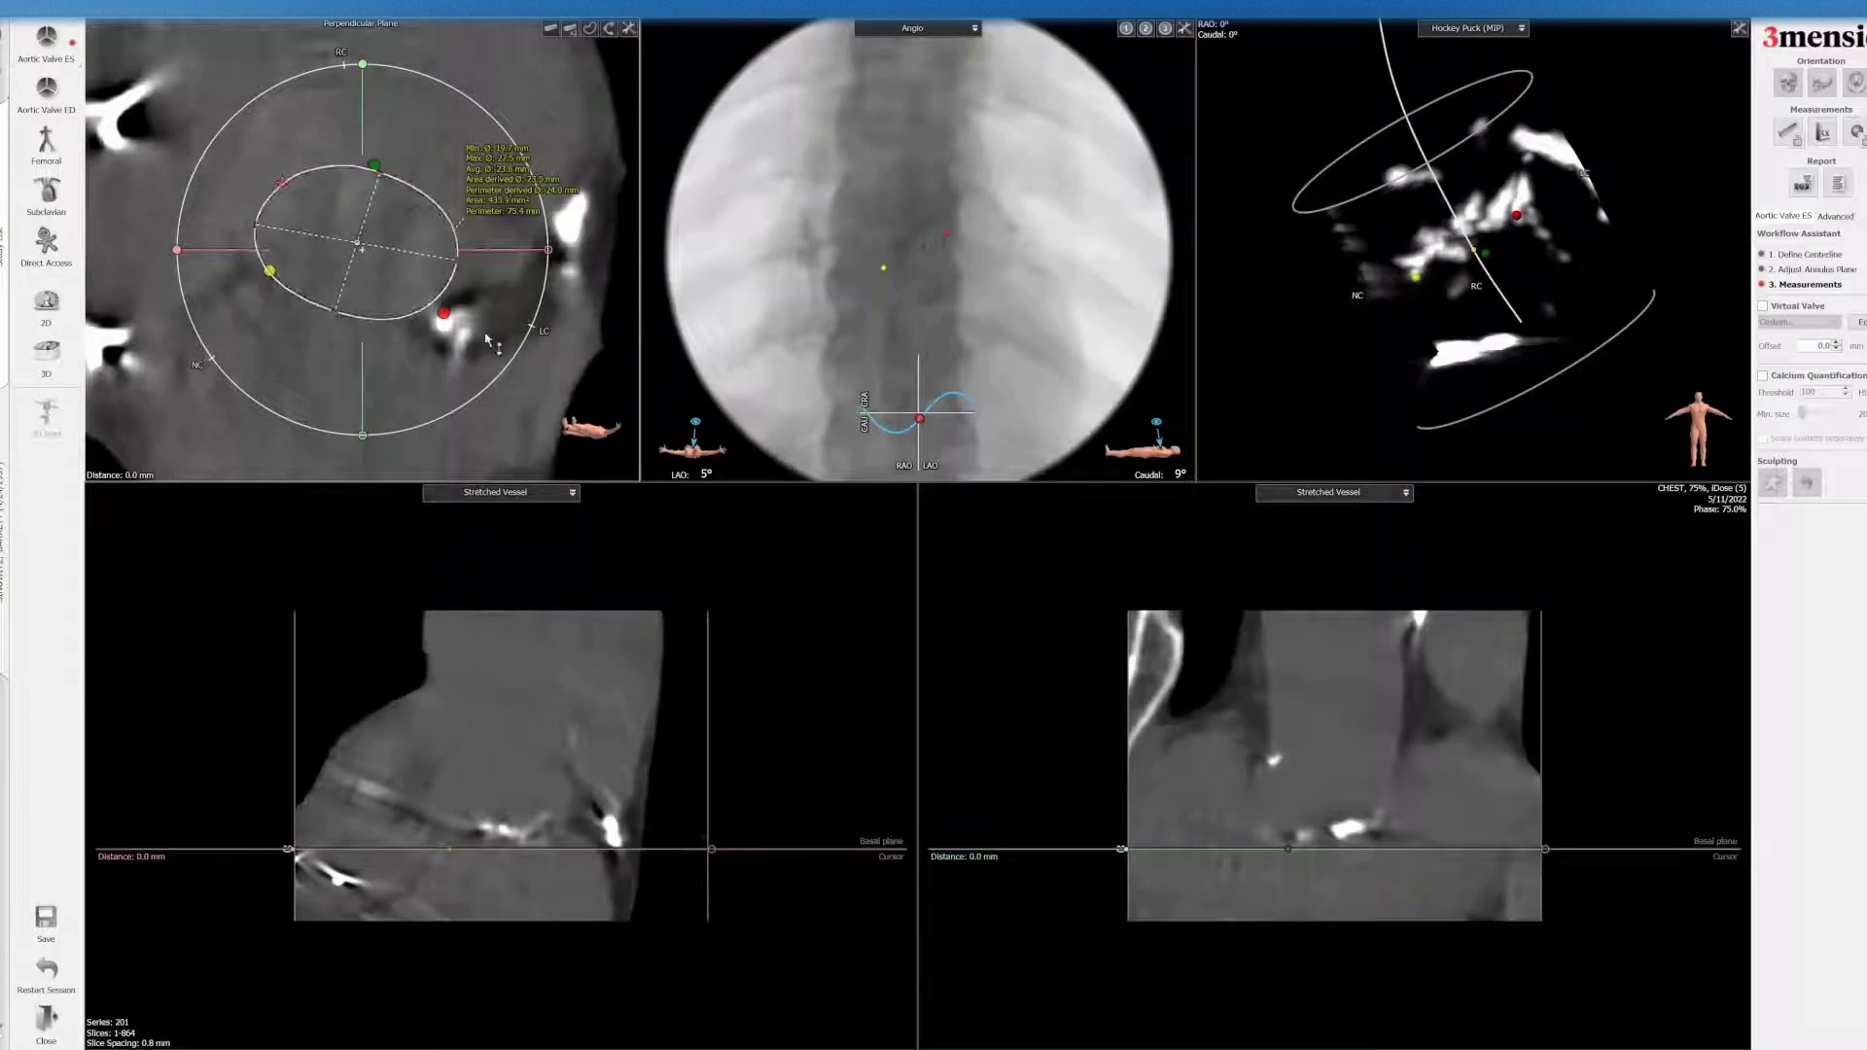
pyautogui.moveTo(462, 362)
pyautogui.mouseDown()
pyautogui.moveTo(457, 323)
pyautogui.moveTo(465, 363)
pyautogui.mouseUp()
pyautogui.rightClick(498, 182)
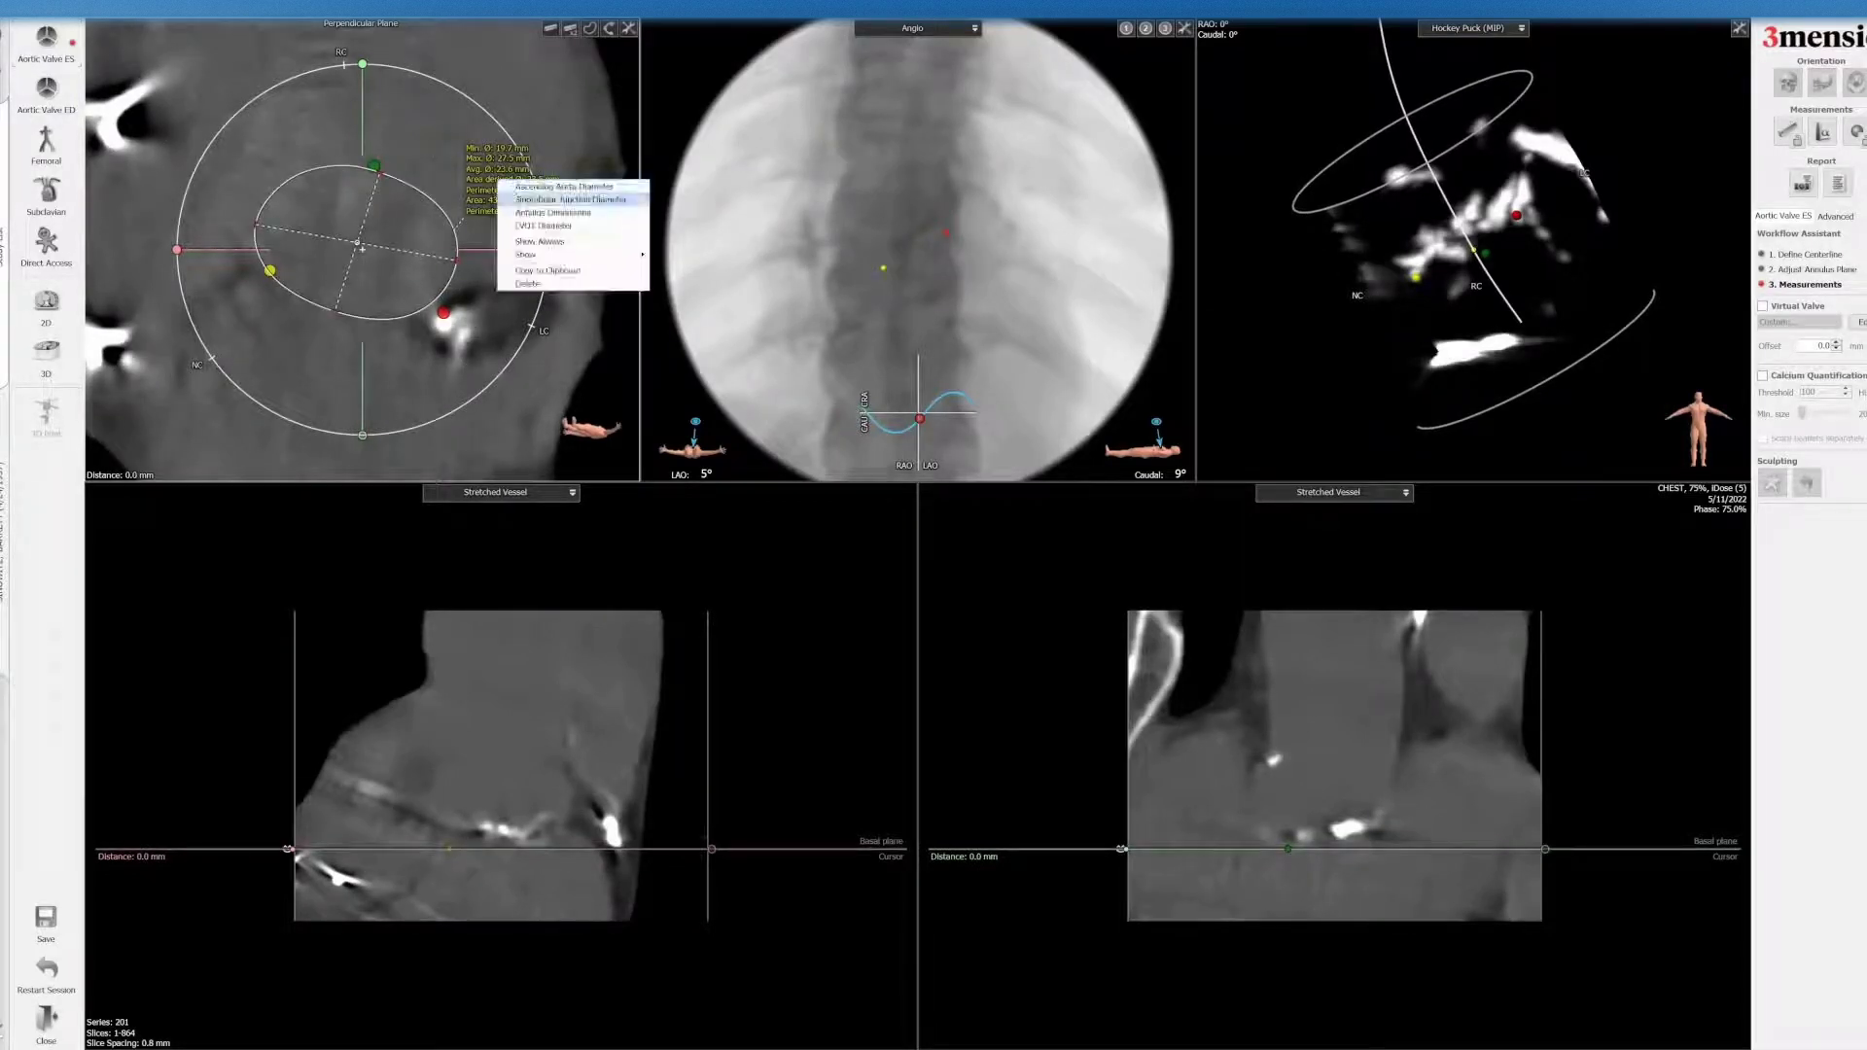
pyautogui.click(553, 212)
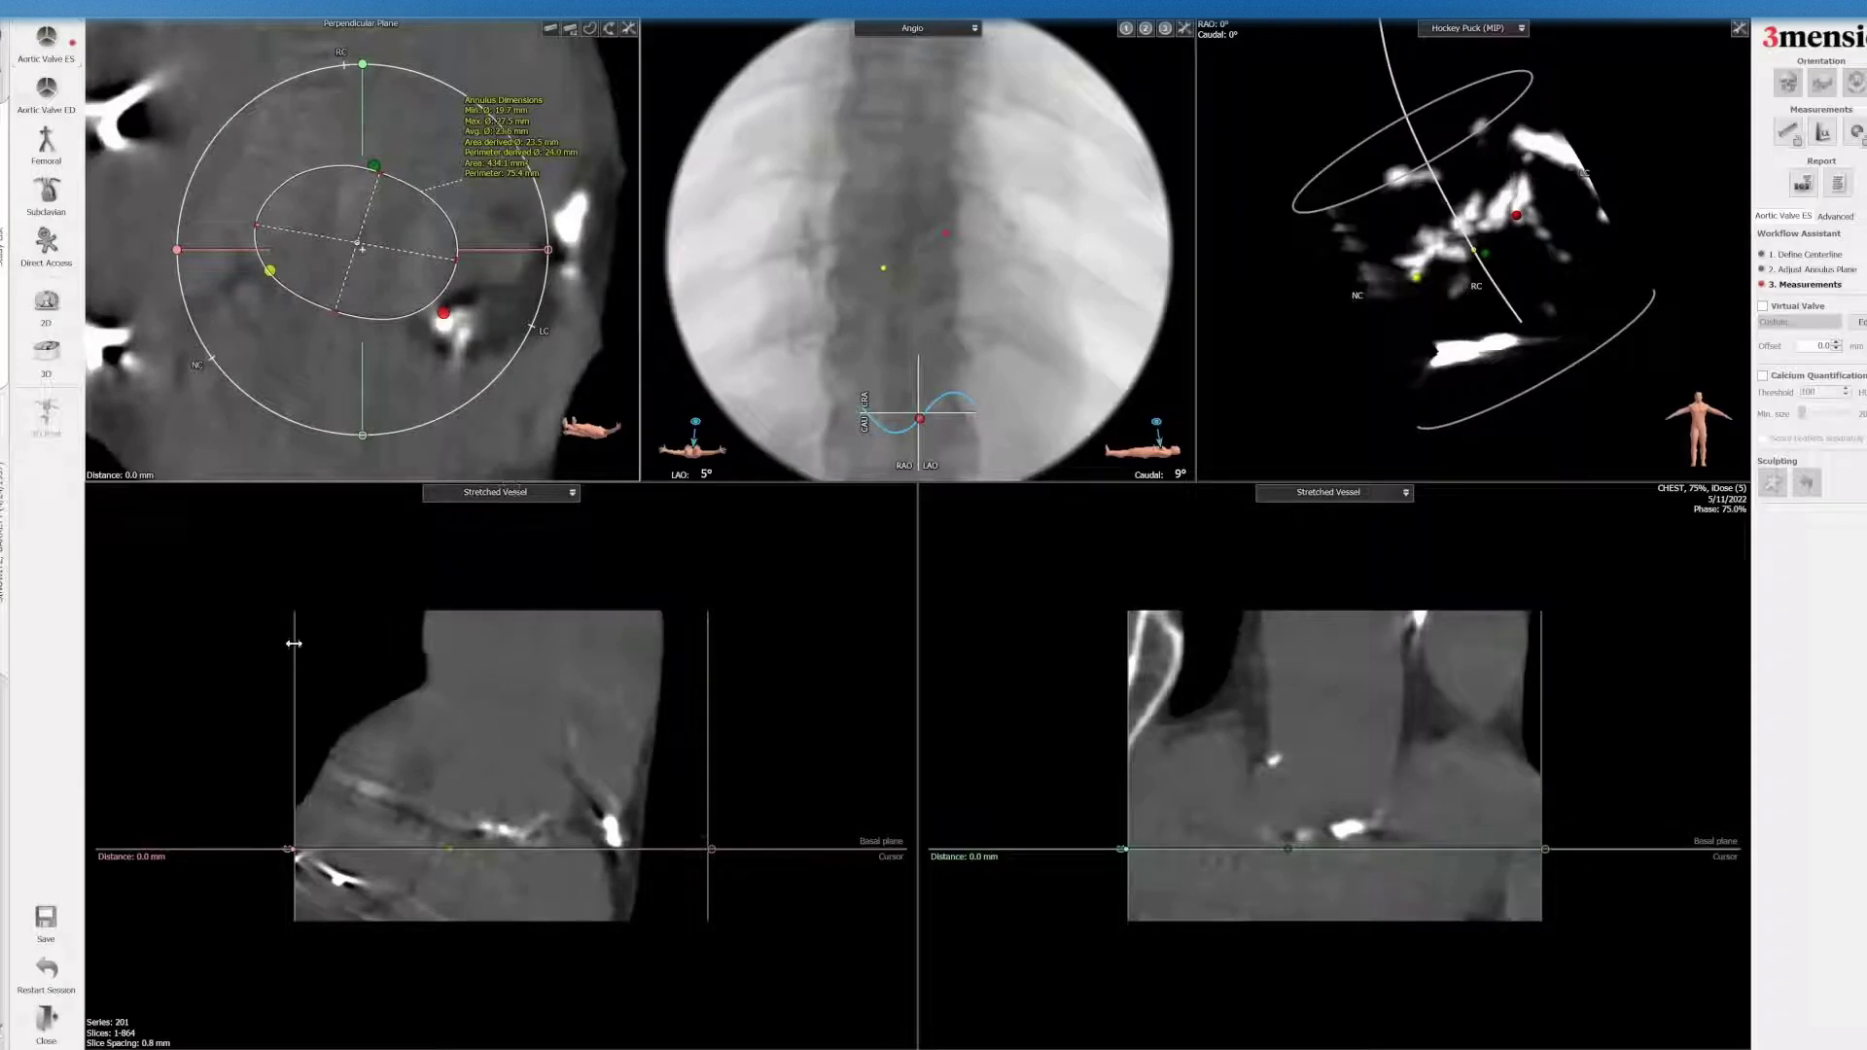
# - Add a screenshot of the perpendicular plane with the annulus measurement to the report, titled Annulus
pyautogui.moveTo(294, 645); pyautogui.dragTo(360, 645)
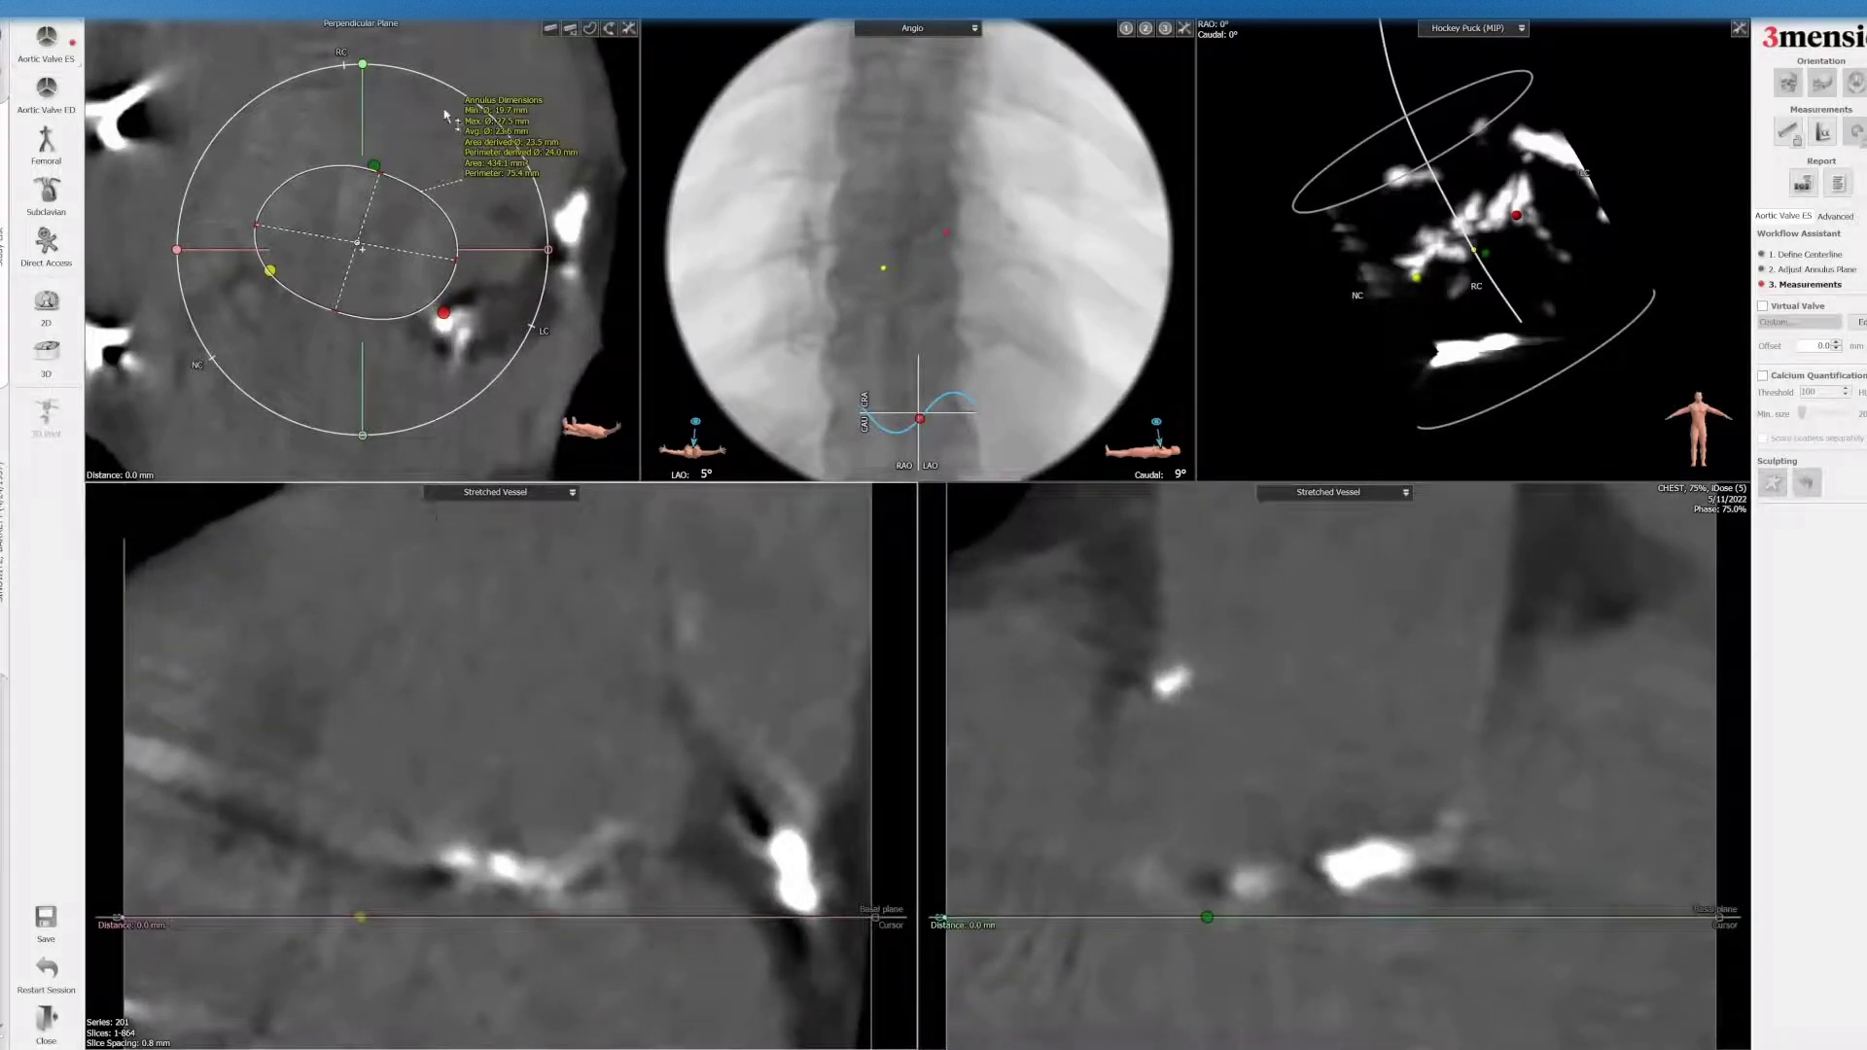
pyautogui.rightClick(610, 99)
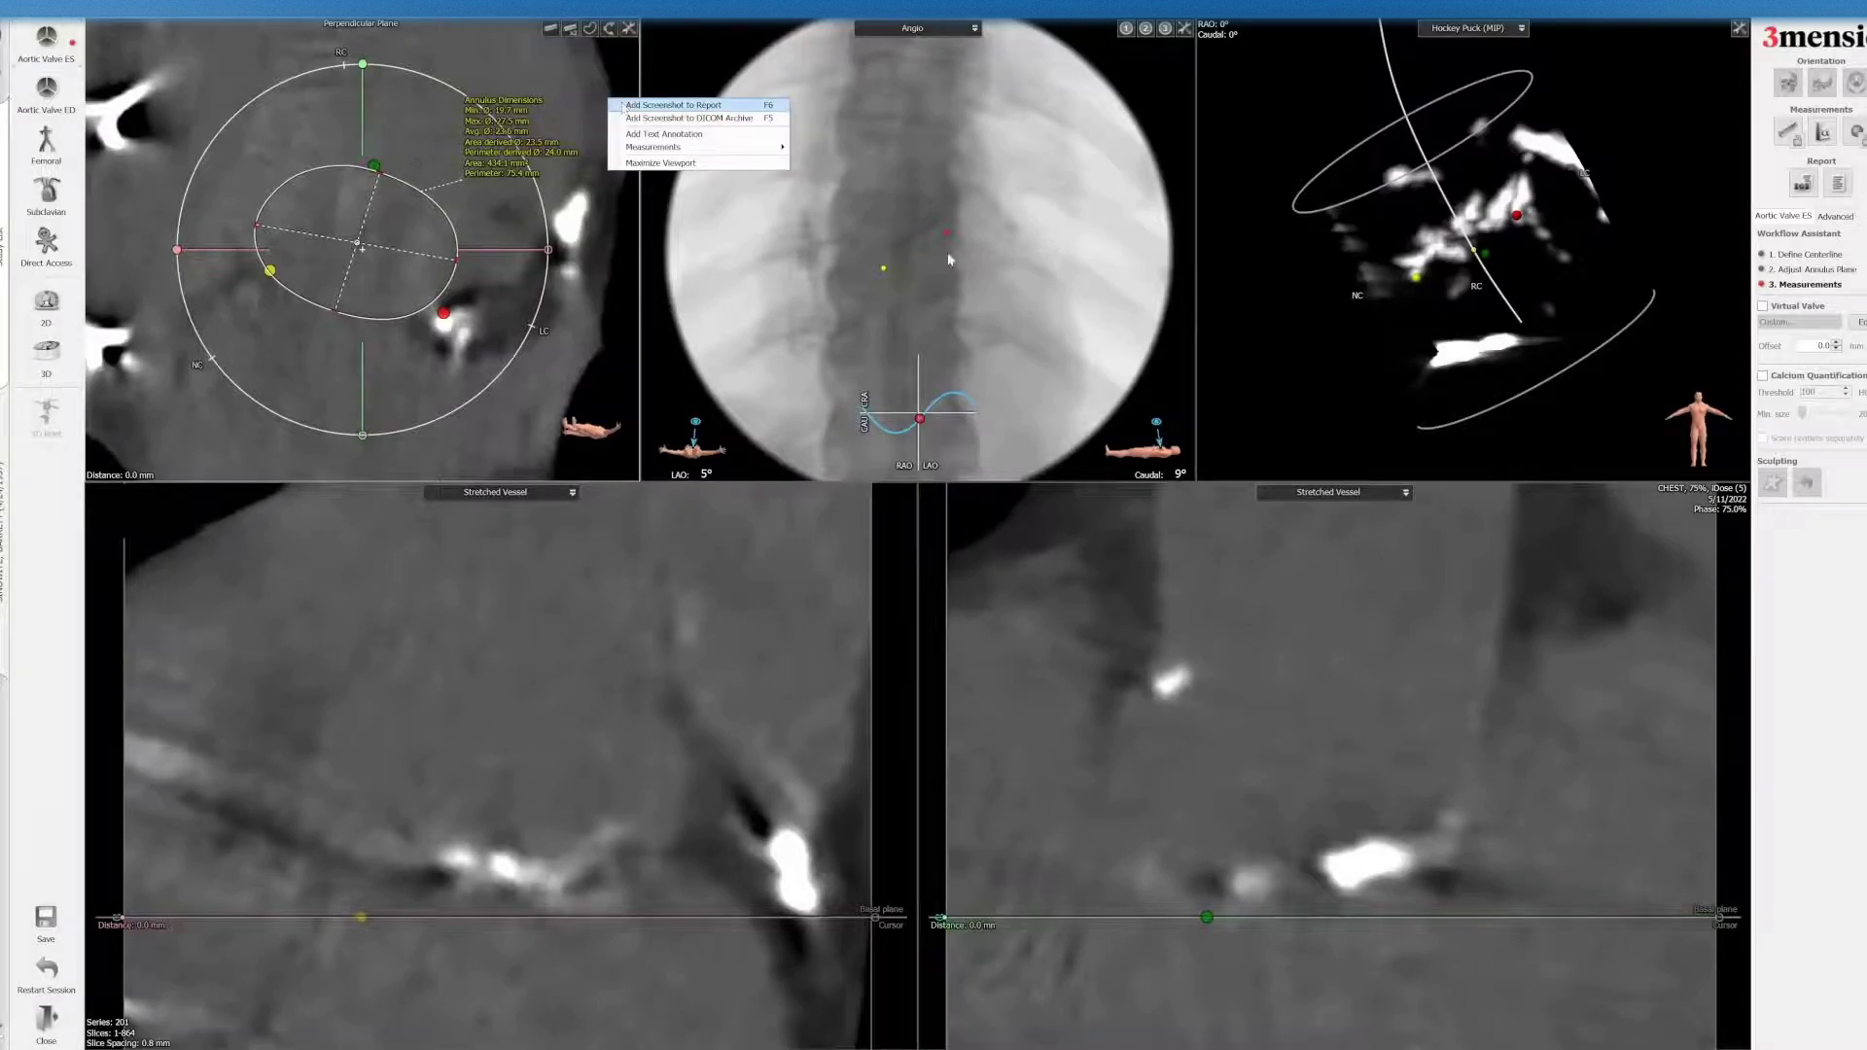
pyautogui.click(673, 105)
pyautogui.click(937, 359)
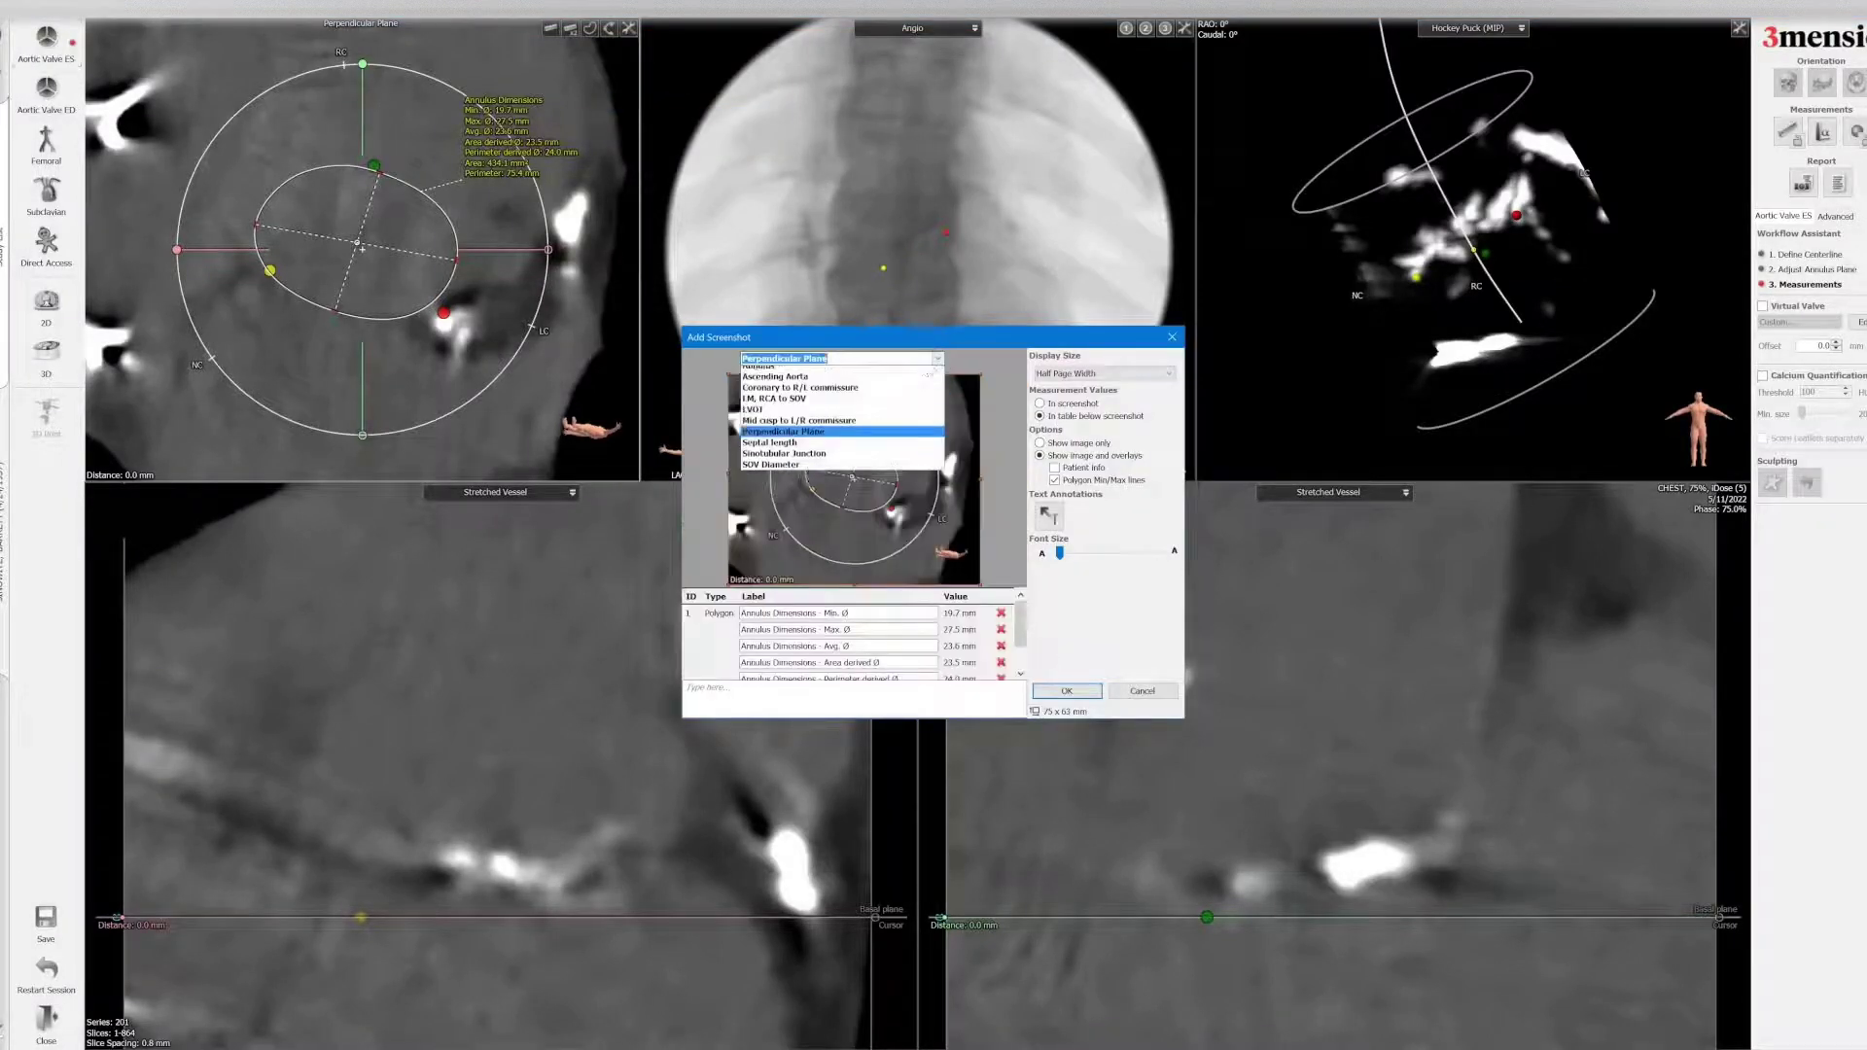
pyautogui.click(920, 371)
pyautogui.click(1066, 690)
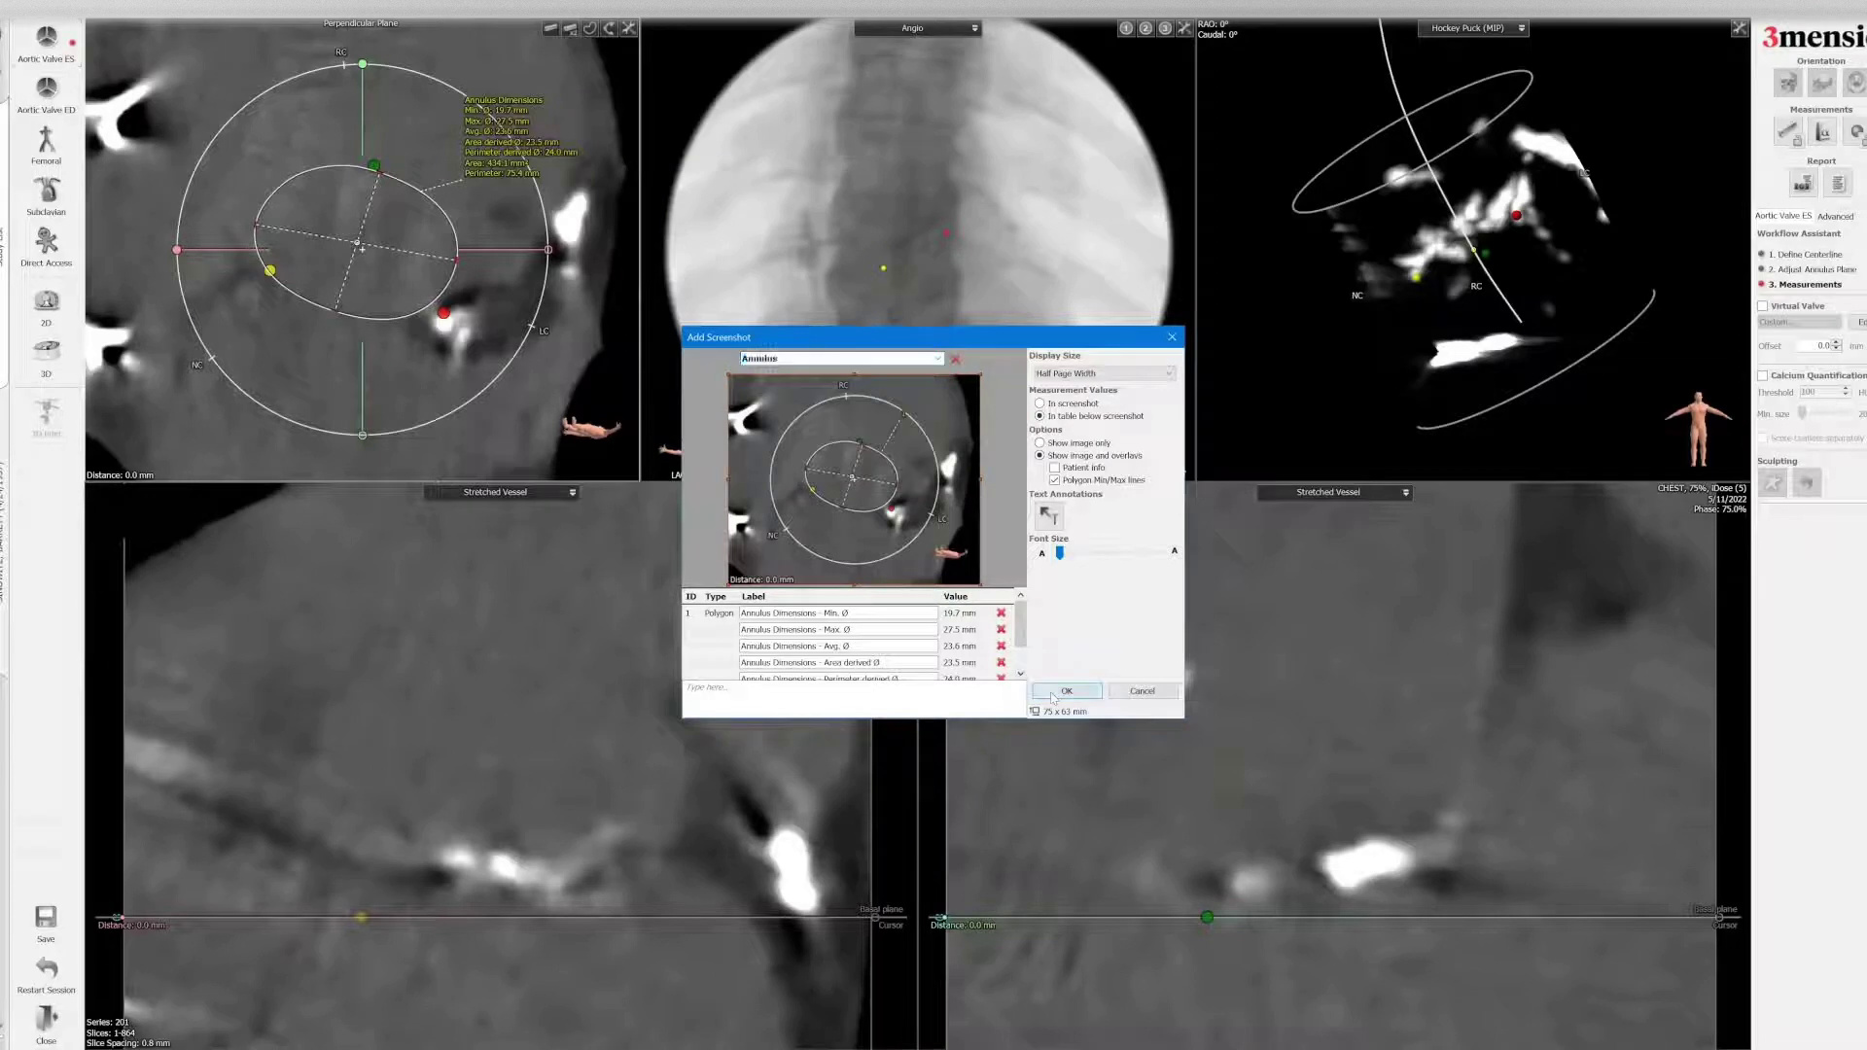
# - Place the cursor plane about 24.6 mm above the basal plane, rotate the long-axis views, and add the Sinus of Valsalva Height measurement
pyautogui.moveTo(470, 917); pyautogui.dragTo(456, 640)
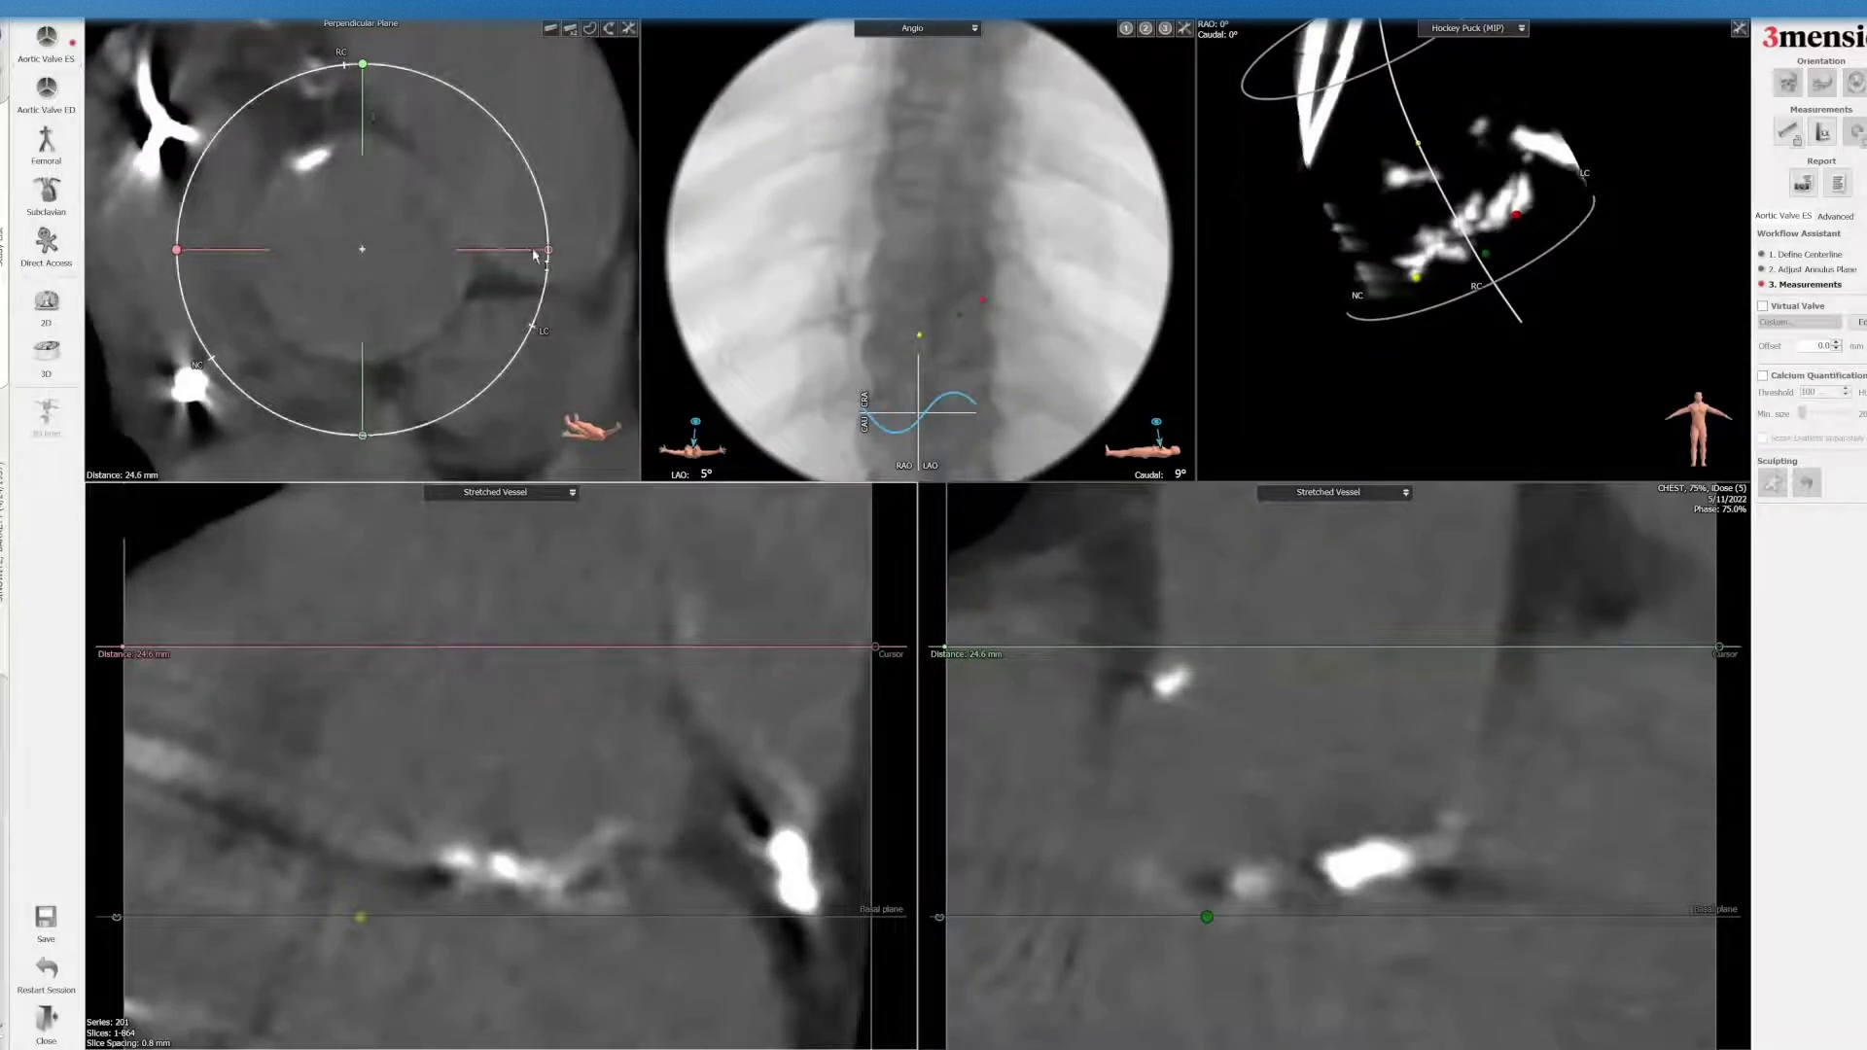
pyautogui.moveTo(475, 246); pyautogui.dragTo(499, 324)
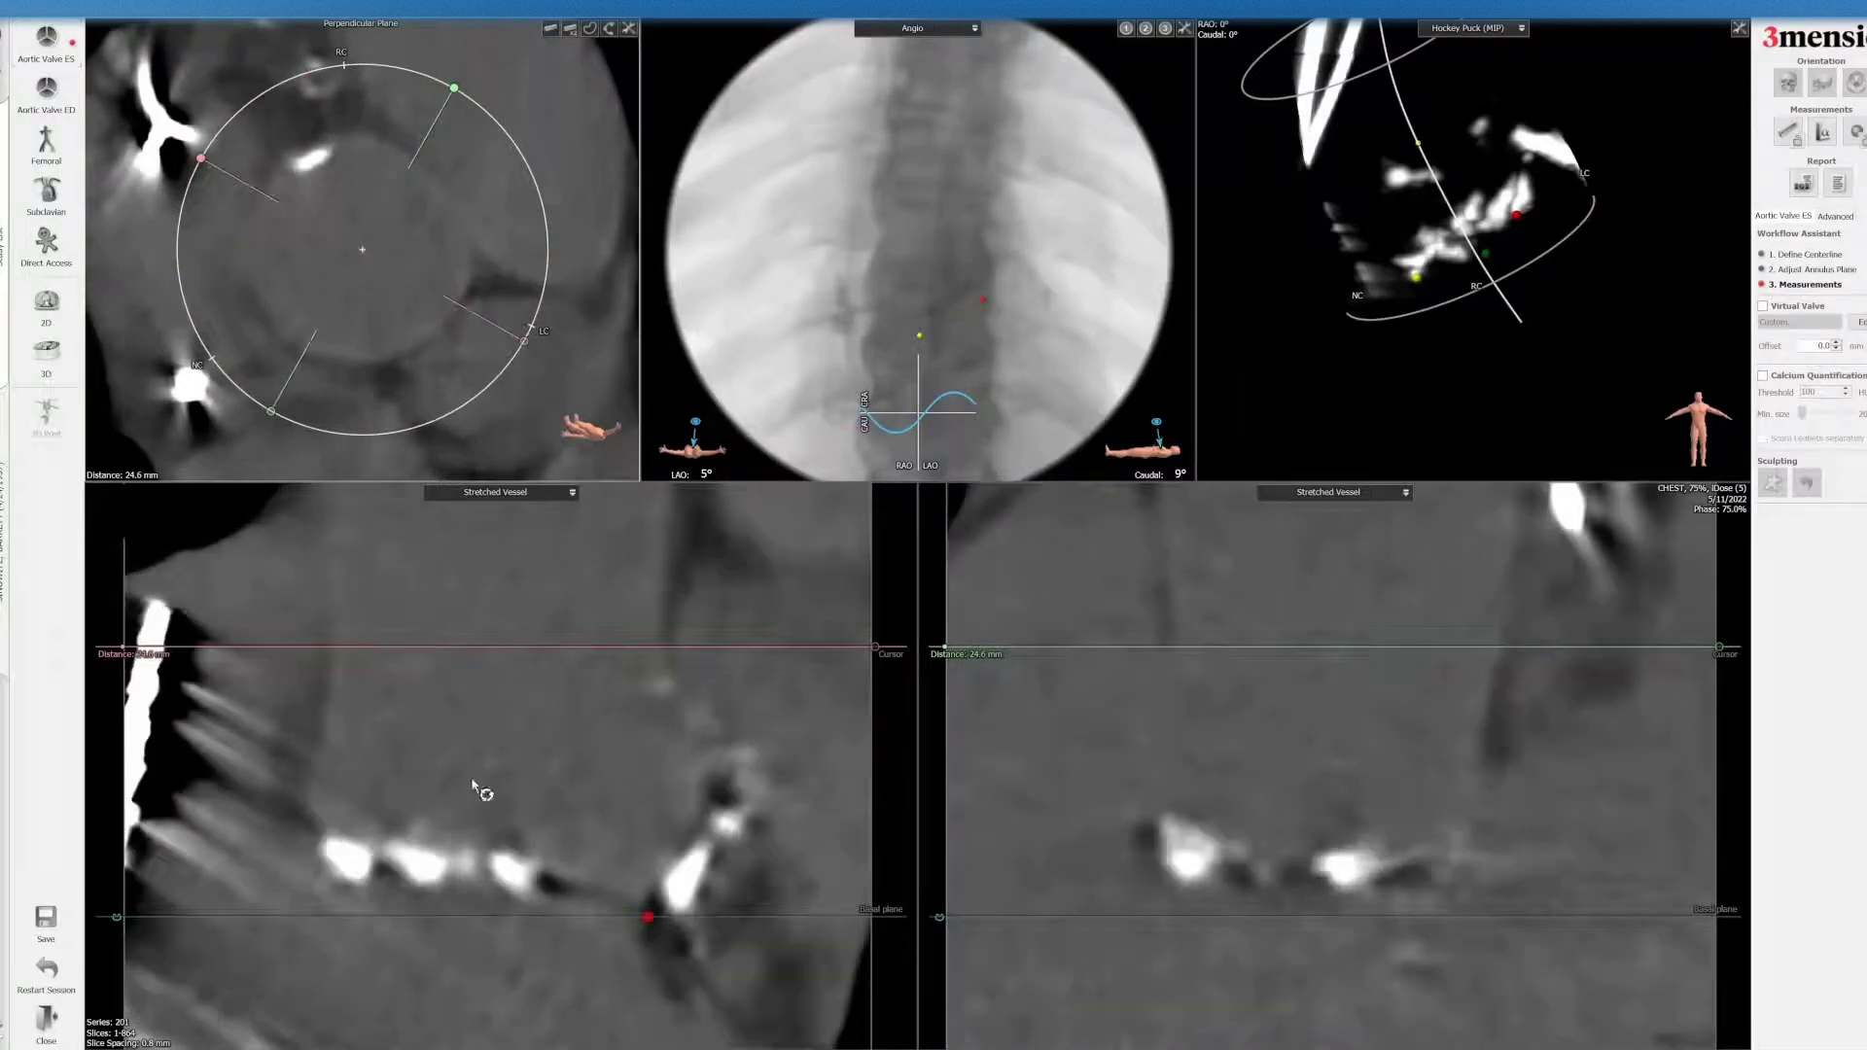
pyautogui.rightClick(488, 664)
pyautogui.click(496, 671)
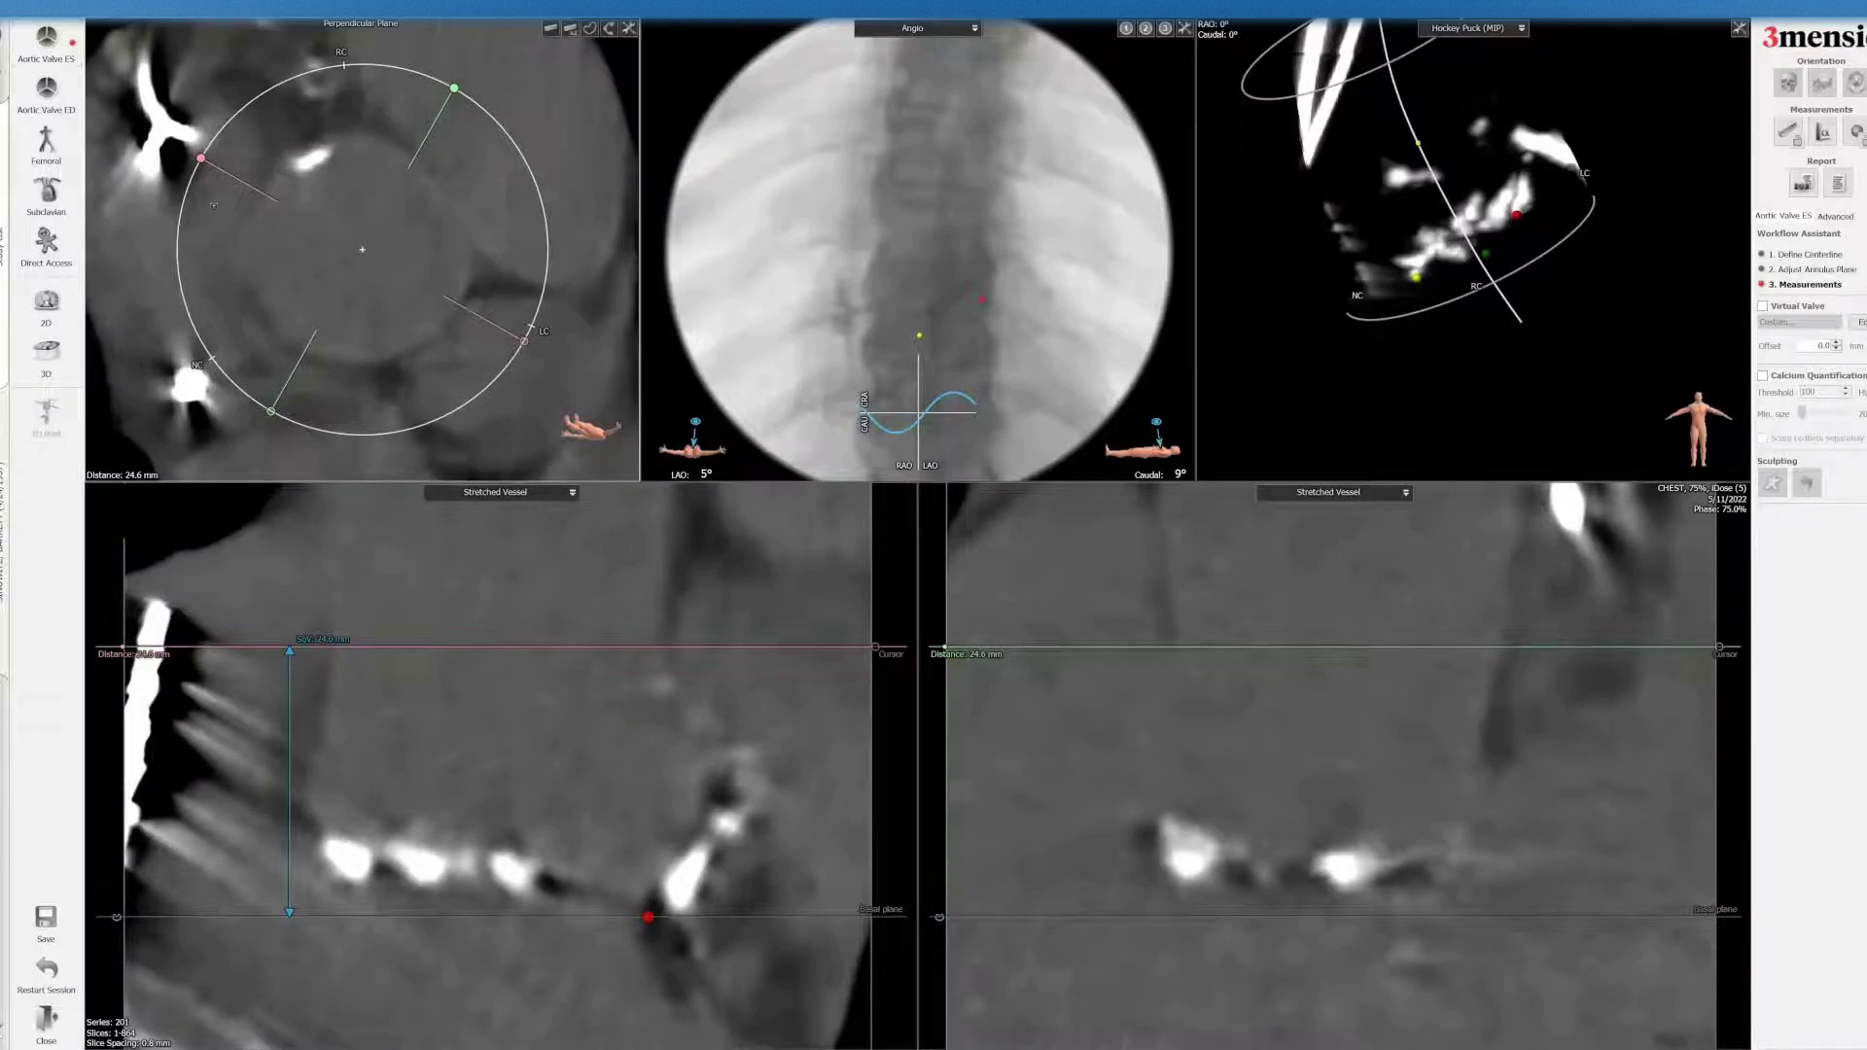
# - Measure two crossing diameters of the aorta at this level and label them as Sinotubular Junction Diameter
pyautogui.moveTo(268, 194); pyautogui.dragTo(455, 303)
pyautogui.moveTo(305, 348); pyautogui.dragTo(413, 162)
pyautogui.moveTo(497, 317); pyautogui.dragTo(499, 117)
pyautogui.rightClick(499, 118)
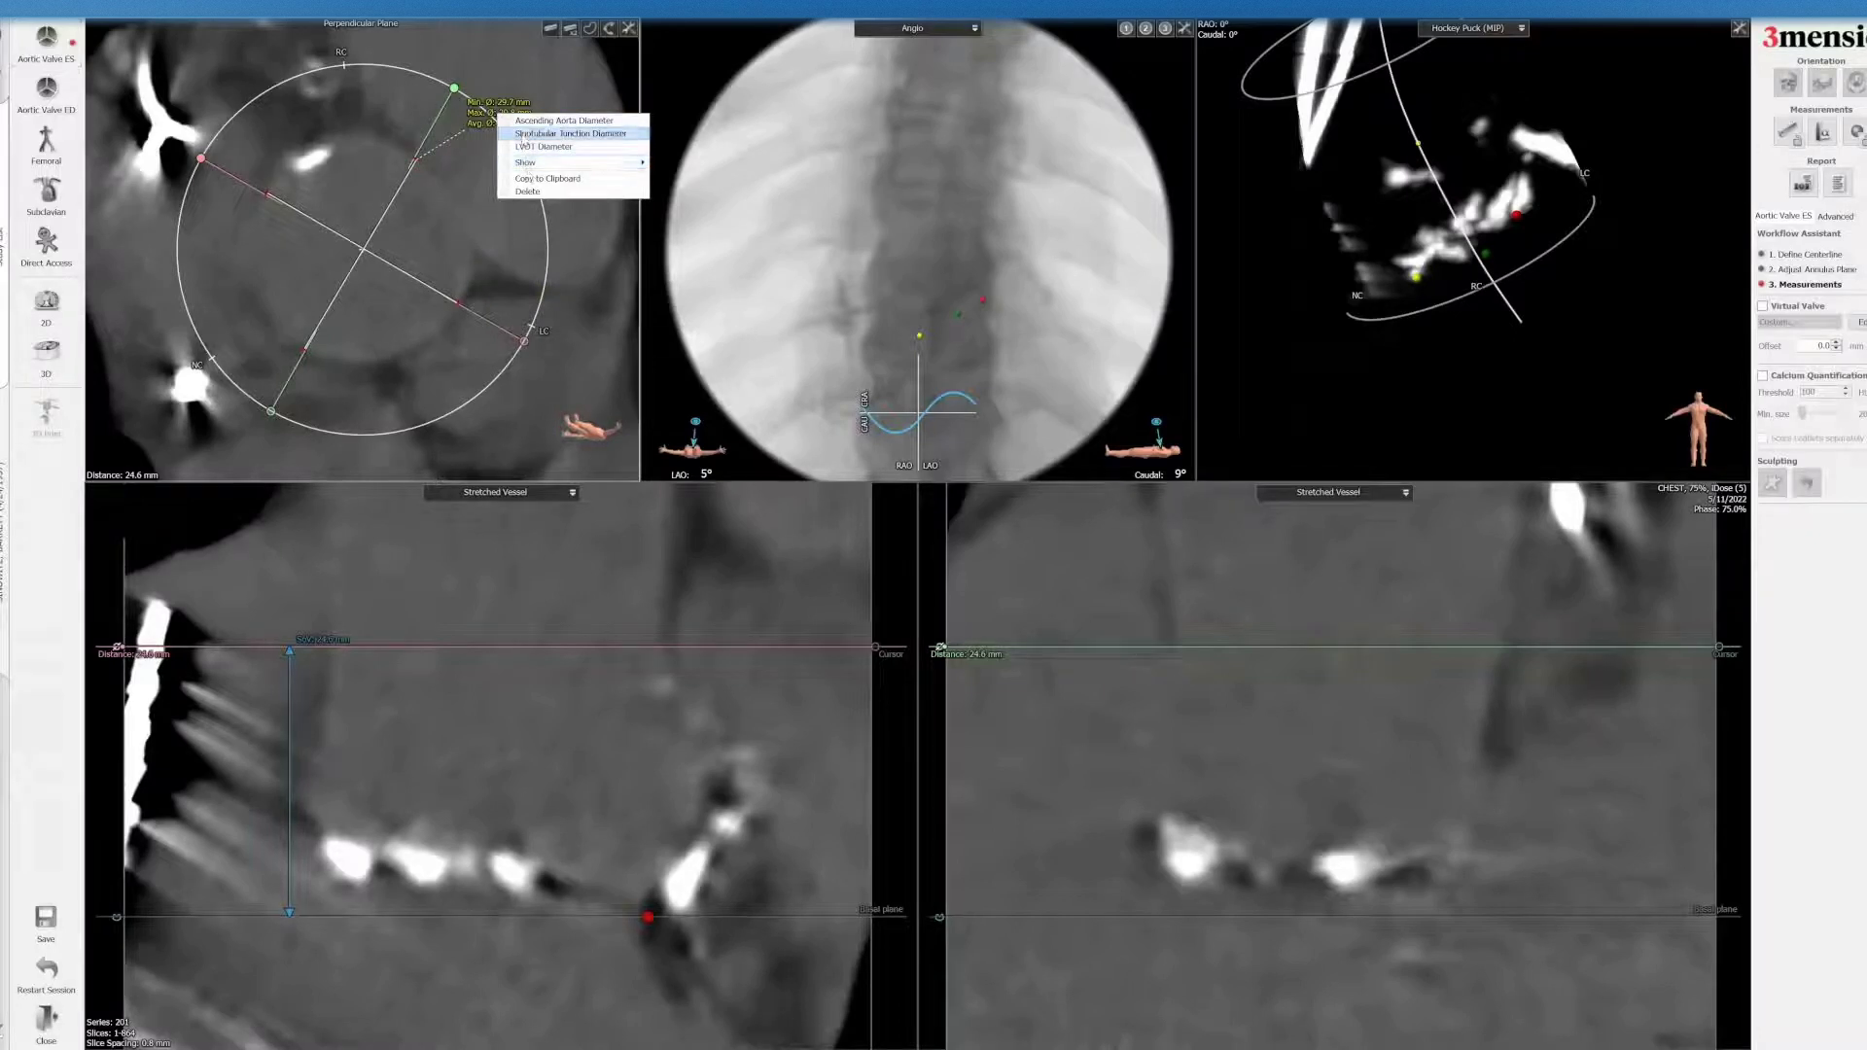
pyautogui.click(571, 133)
# - Lower the cursor plane to about 12.8 mm, add the Left Coronary Height measurement, and place its arrow beside the left coronary ostium
pyautogui.moveTo(681, 639); pyautogui.dragTo(702, 781)
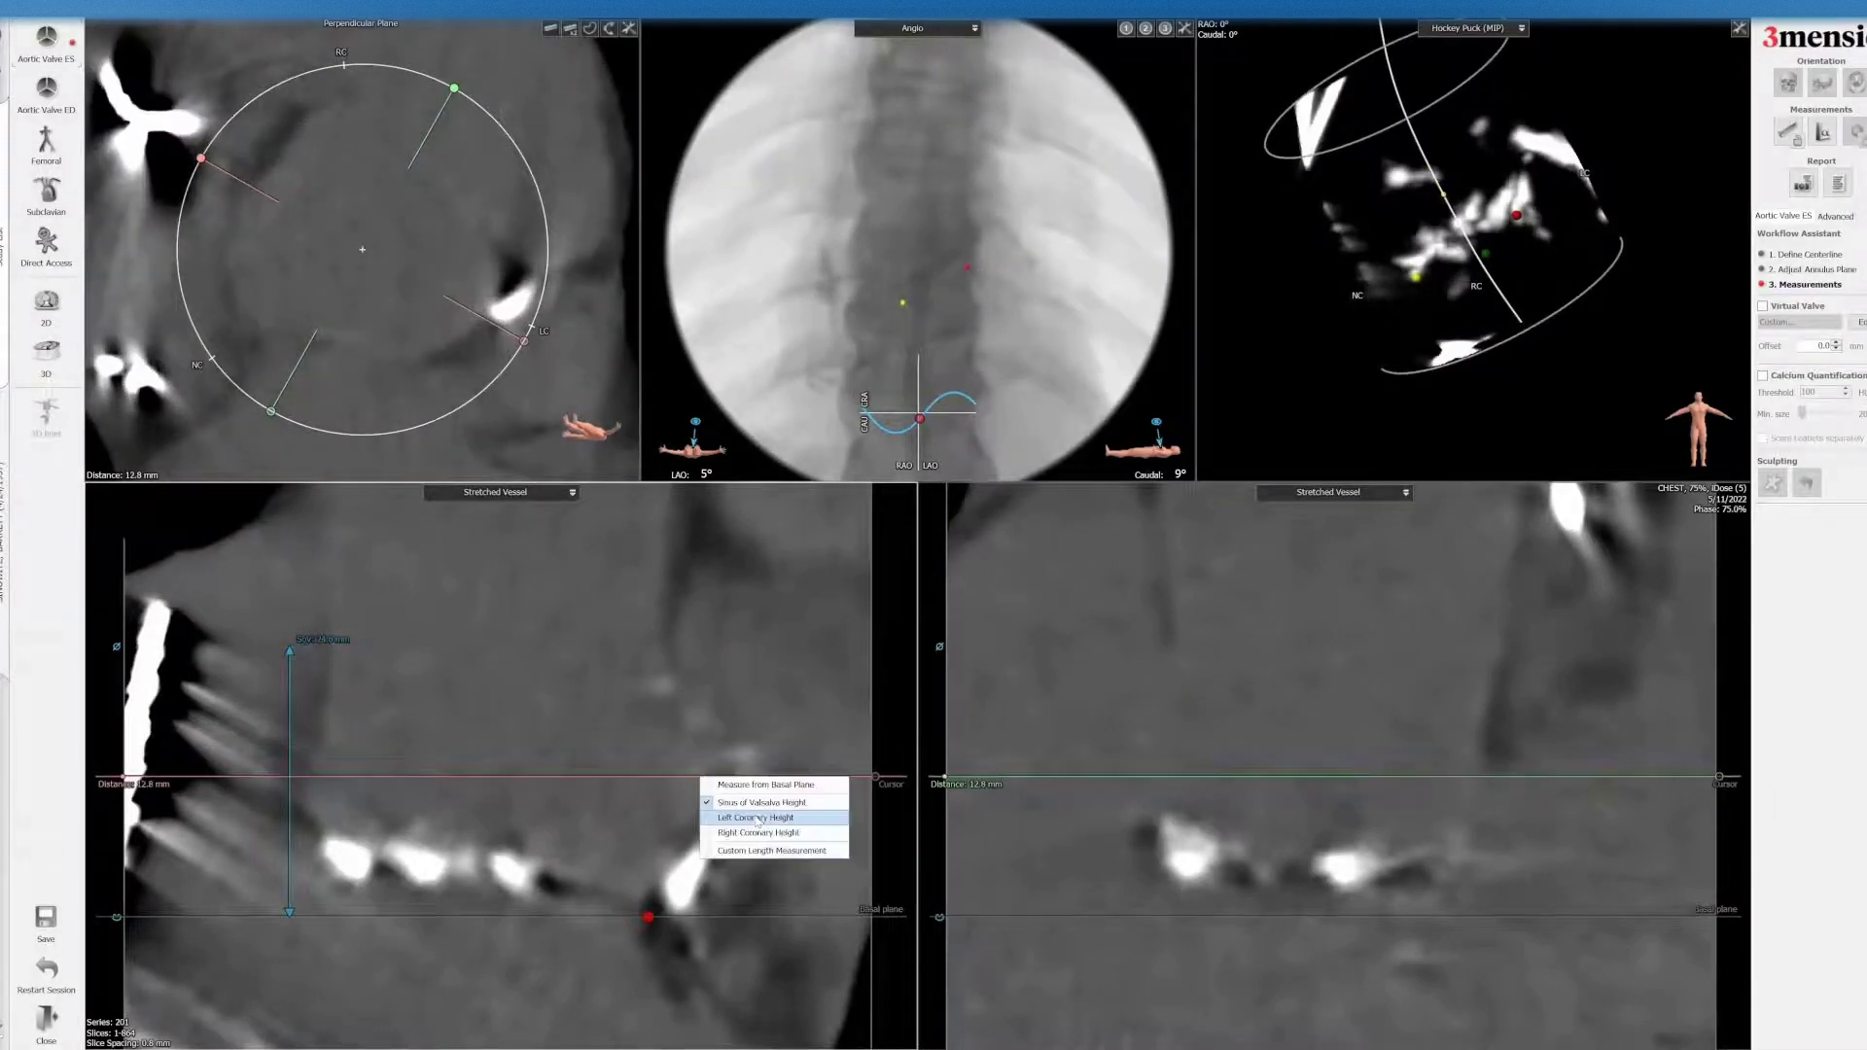
pyautogui.click(758, 818)
pyautogui.moveTo(262, 805); pyautogui.dragTo(784, 800)
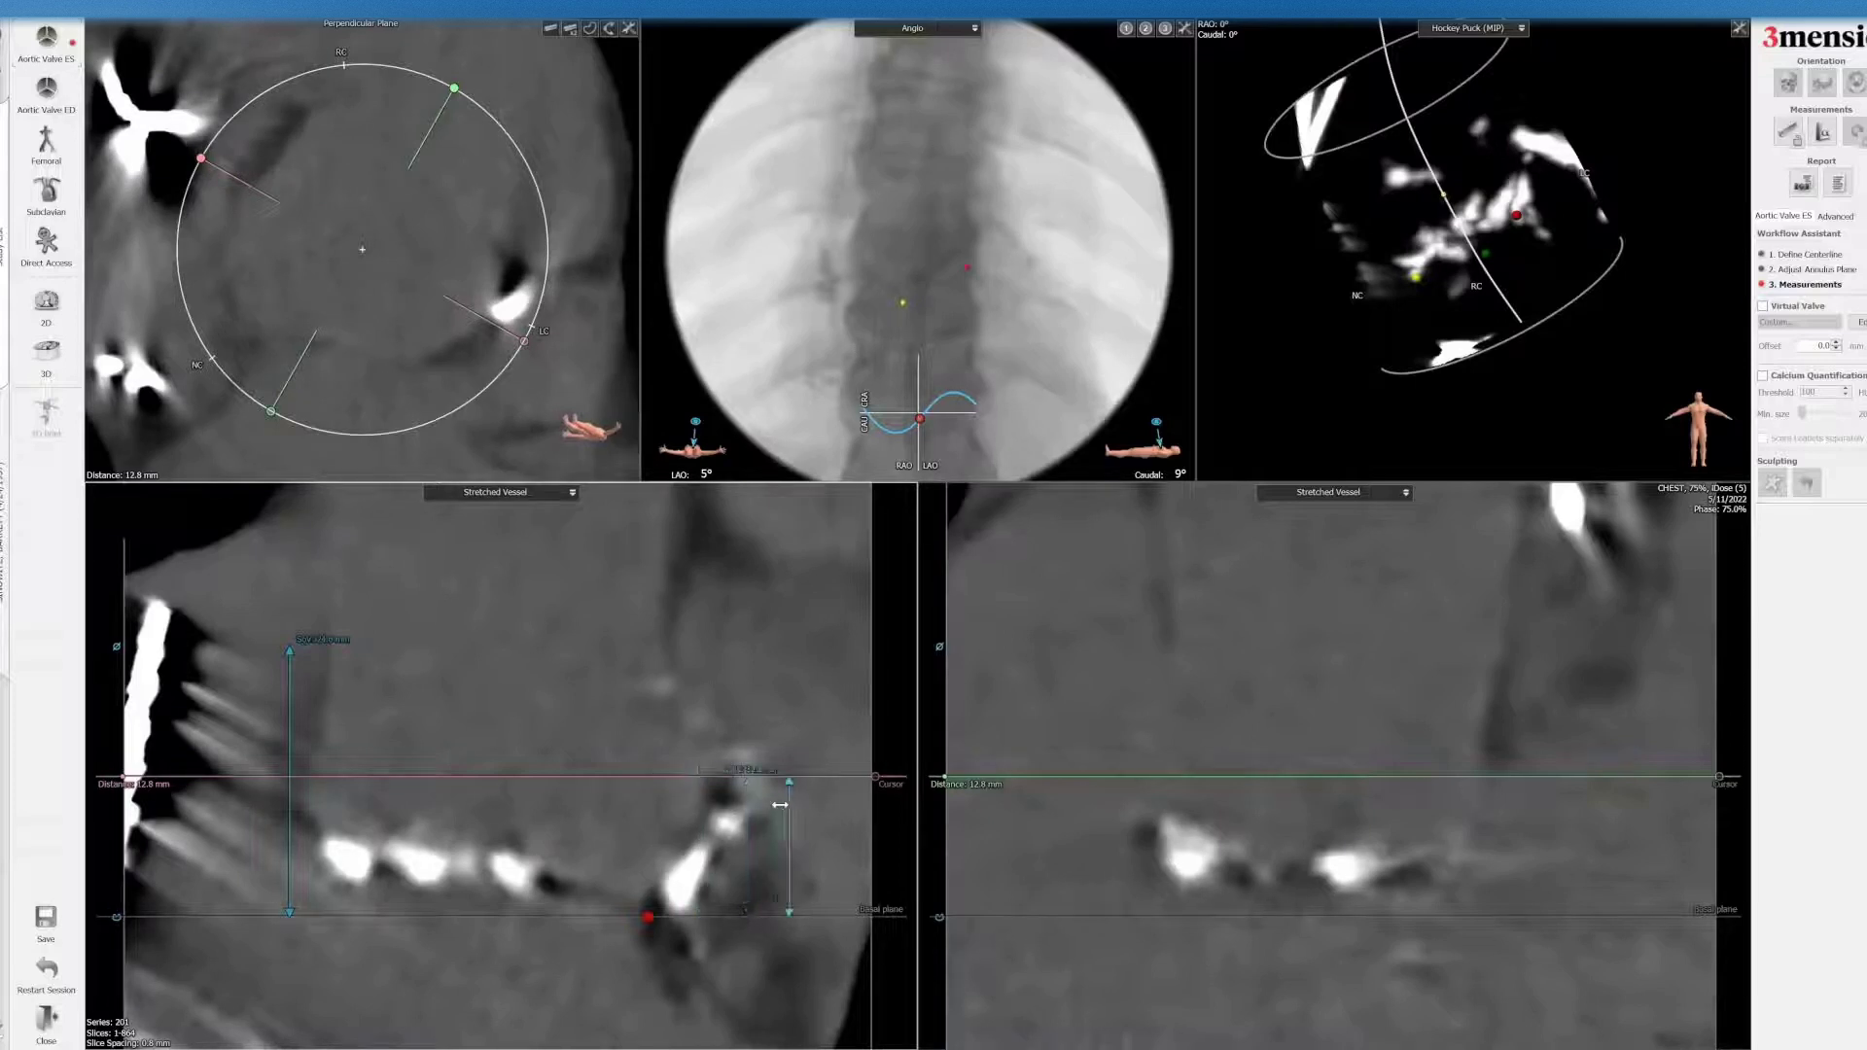
# - Add a custom length measurement from the basal plane to about 22.5 mm and place its arrow outside the left coronary height
pyautogui.moveTo(516, 777); pyautogui.dragTo(526, 670)
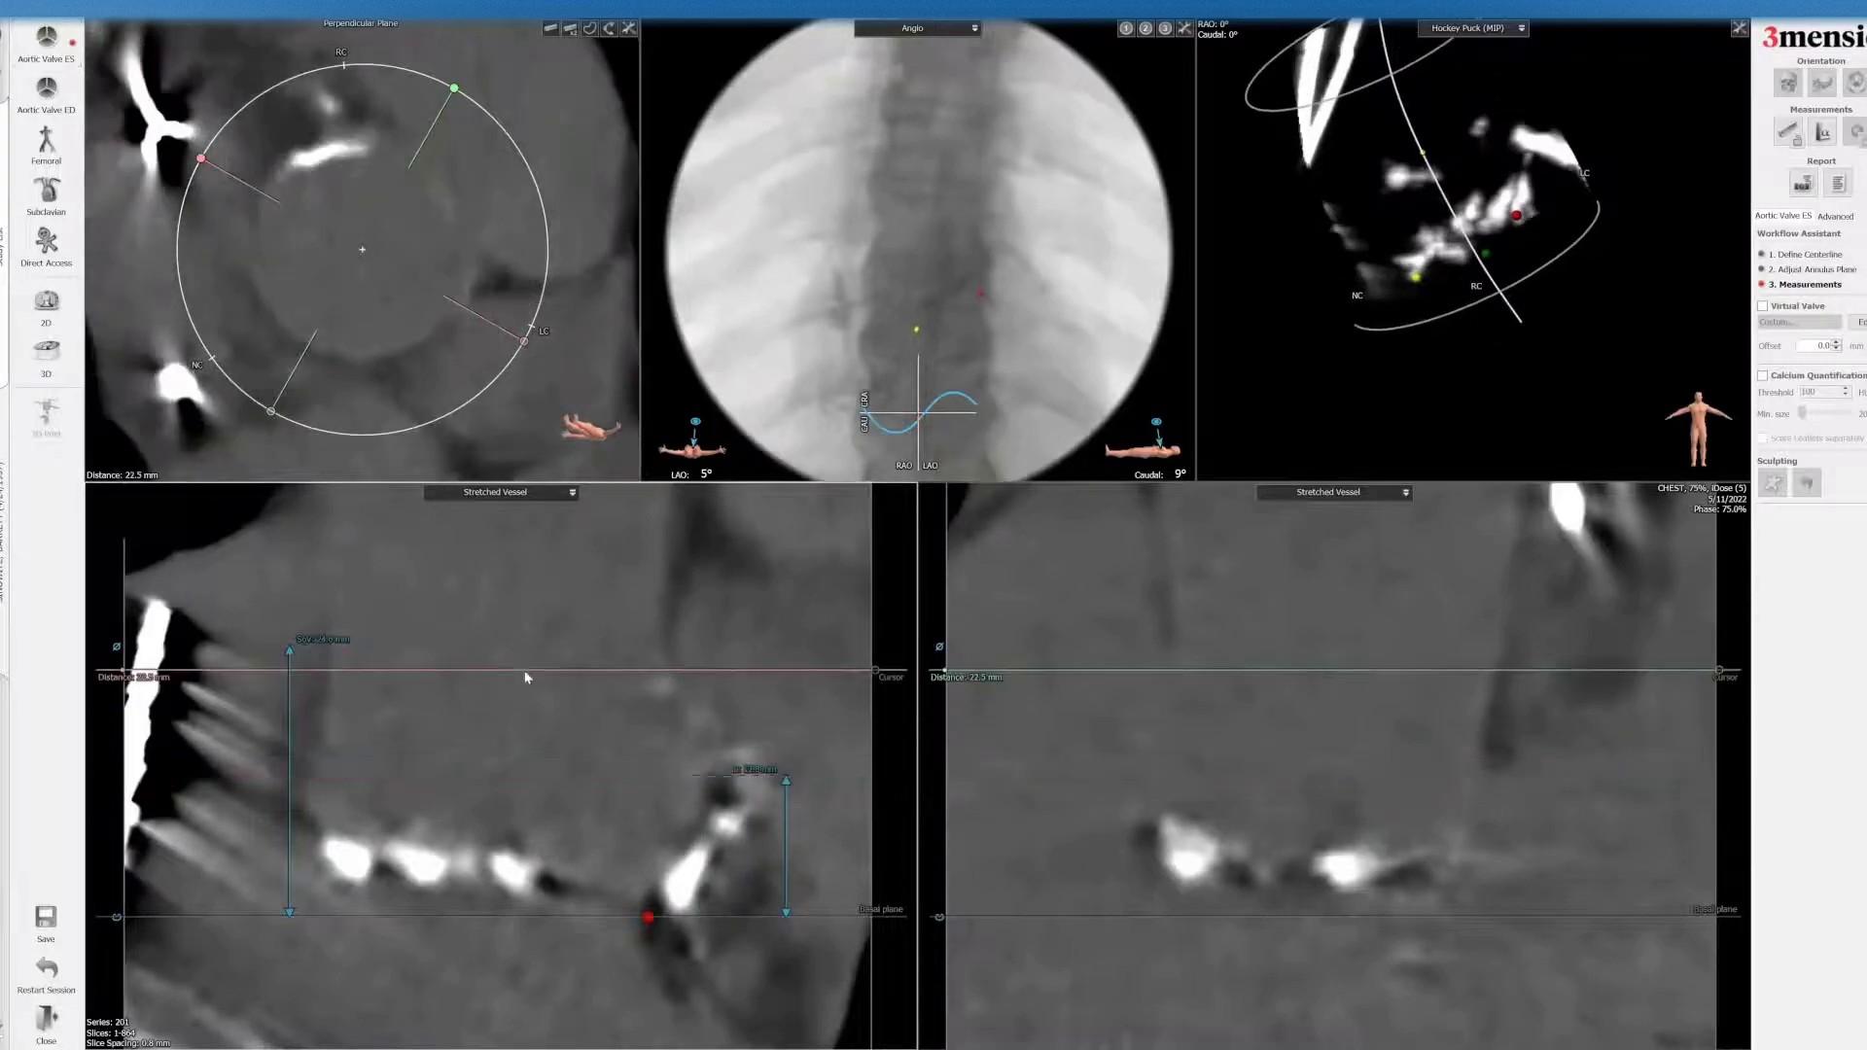
pyautogui.click(531, 681)
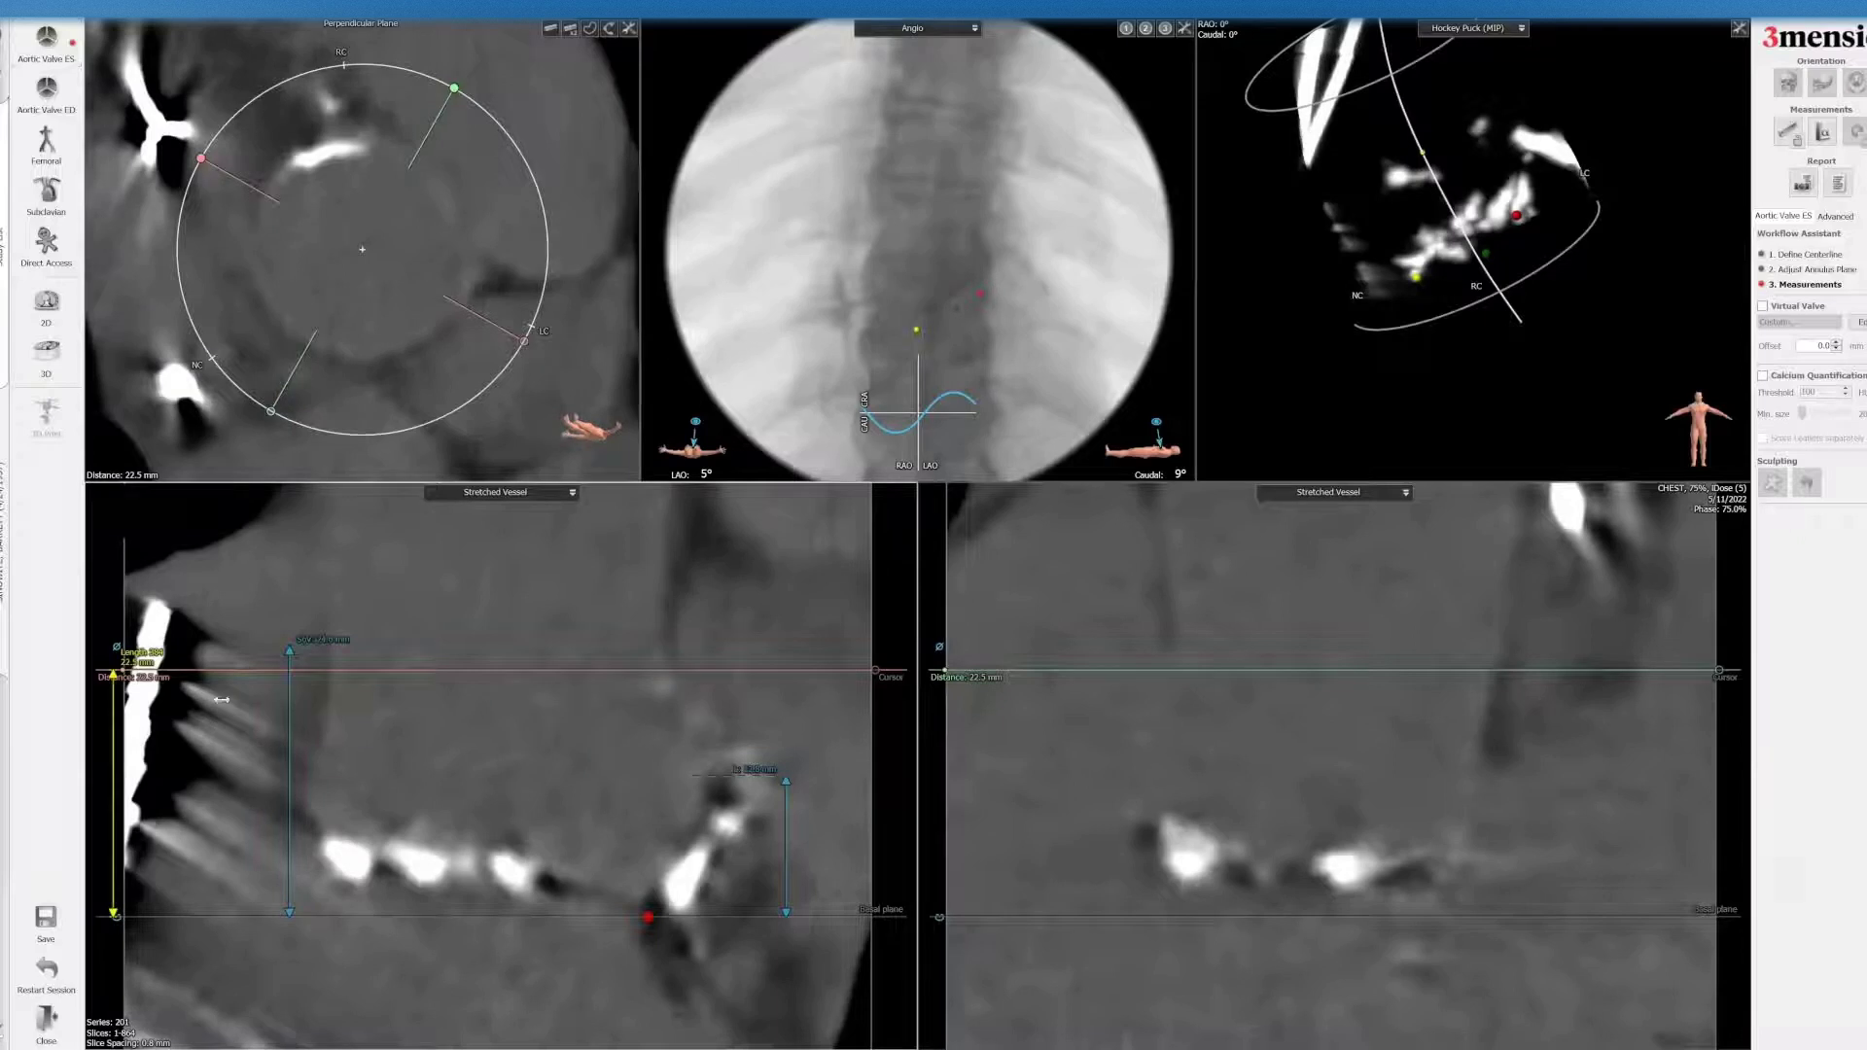
pyautogui.moveTo(127, 768); pyautogui.dragTo(832, 768)
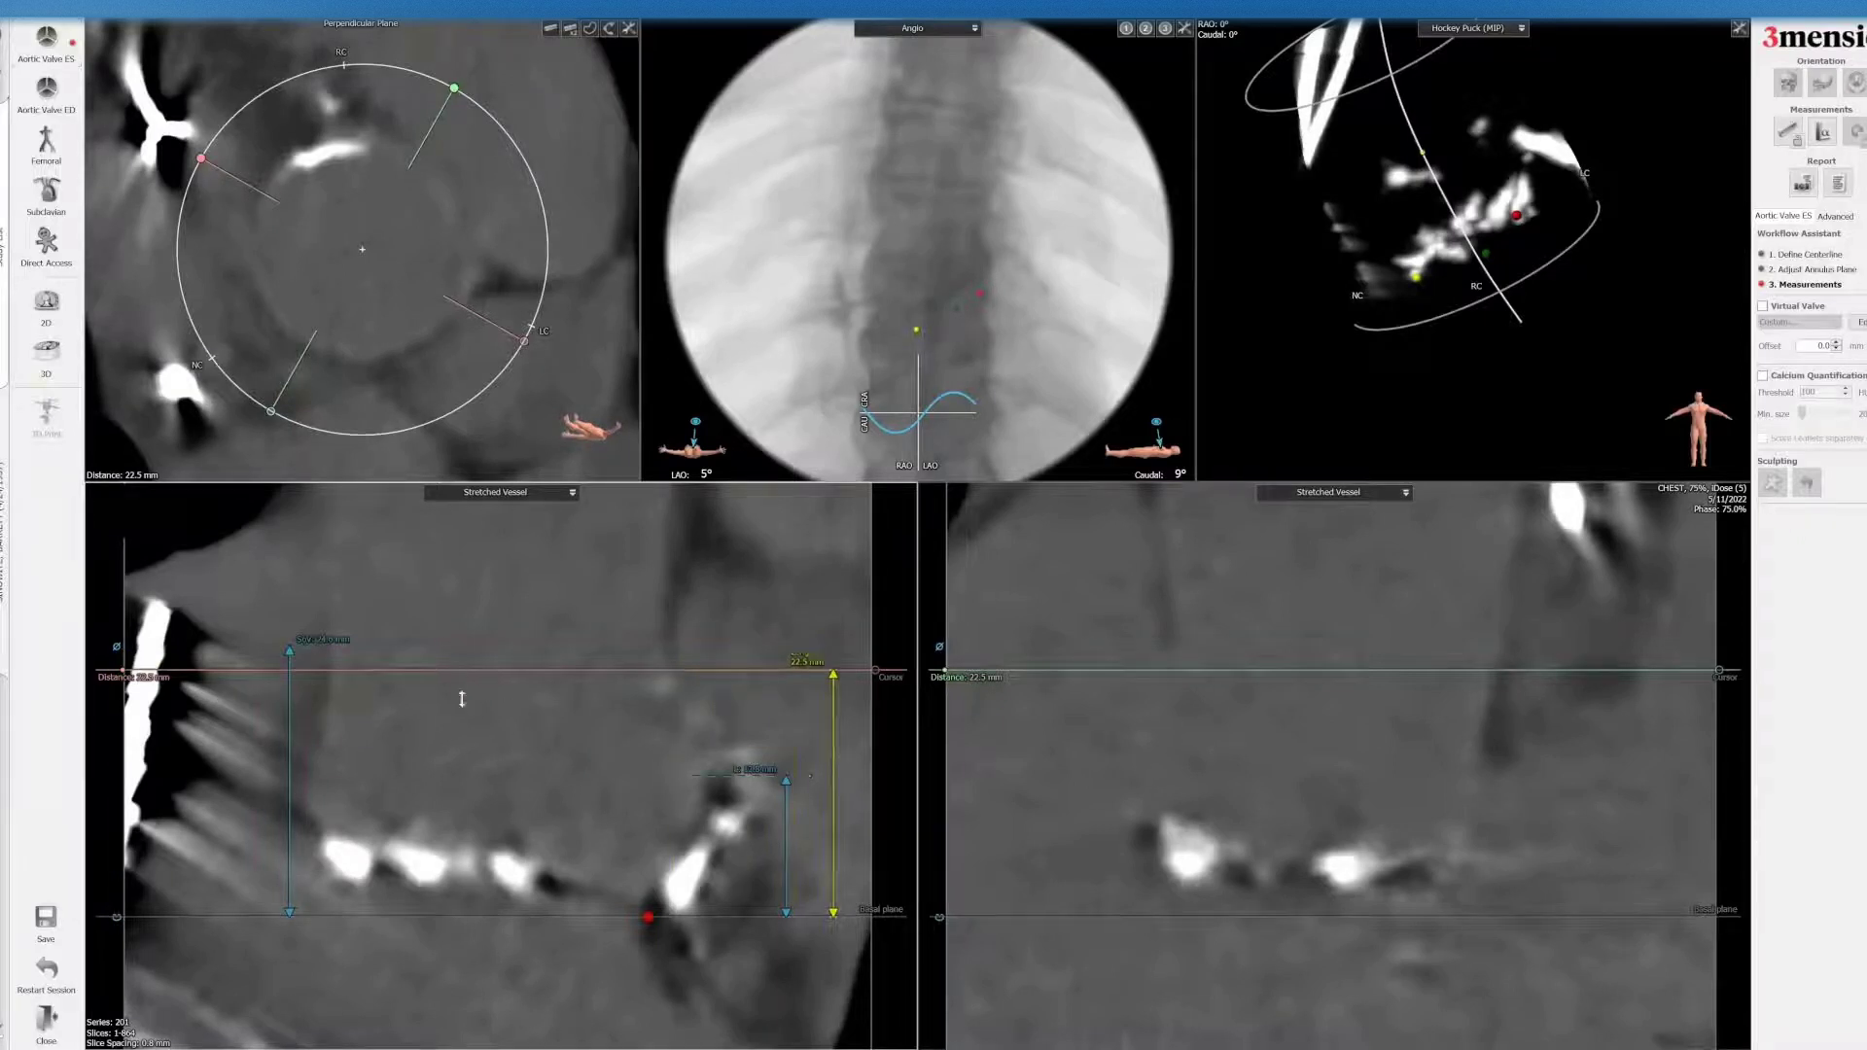
# - Lower the cursor plane to about 12.3 mm and measure three crossing diameters of the sinuses of Valsalva
pyautogui.moveTo(461, 699); pyautogui.dragTo(458, 766)
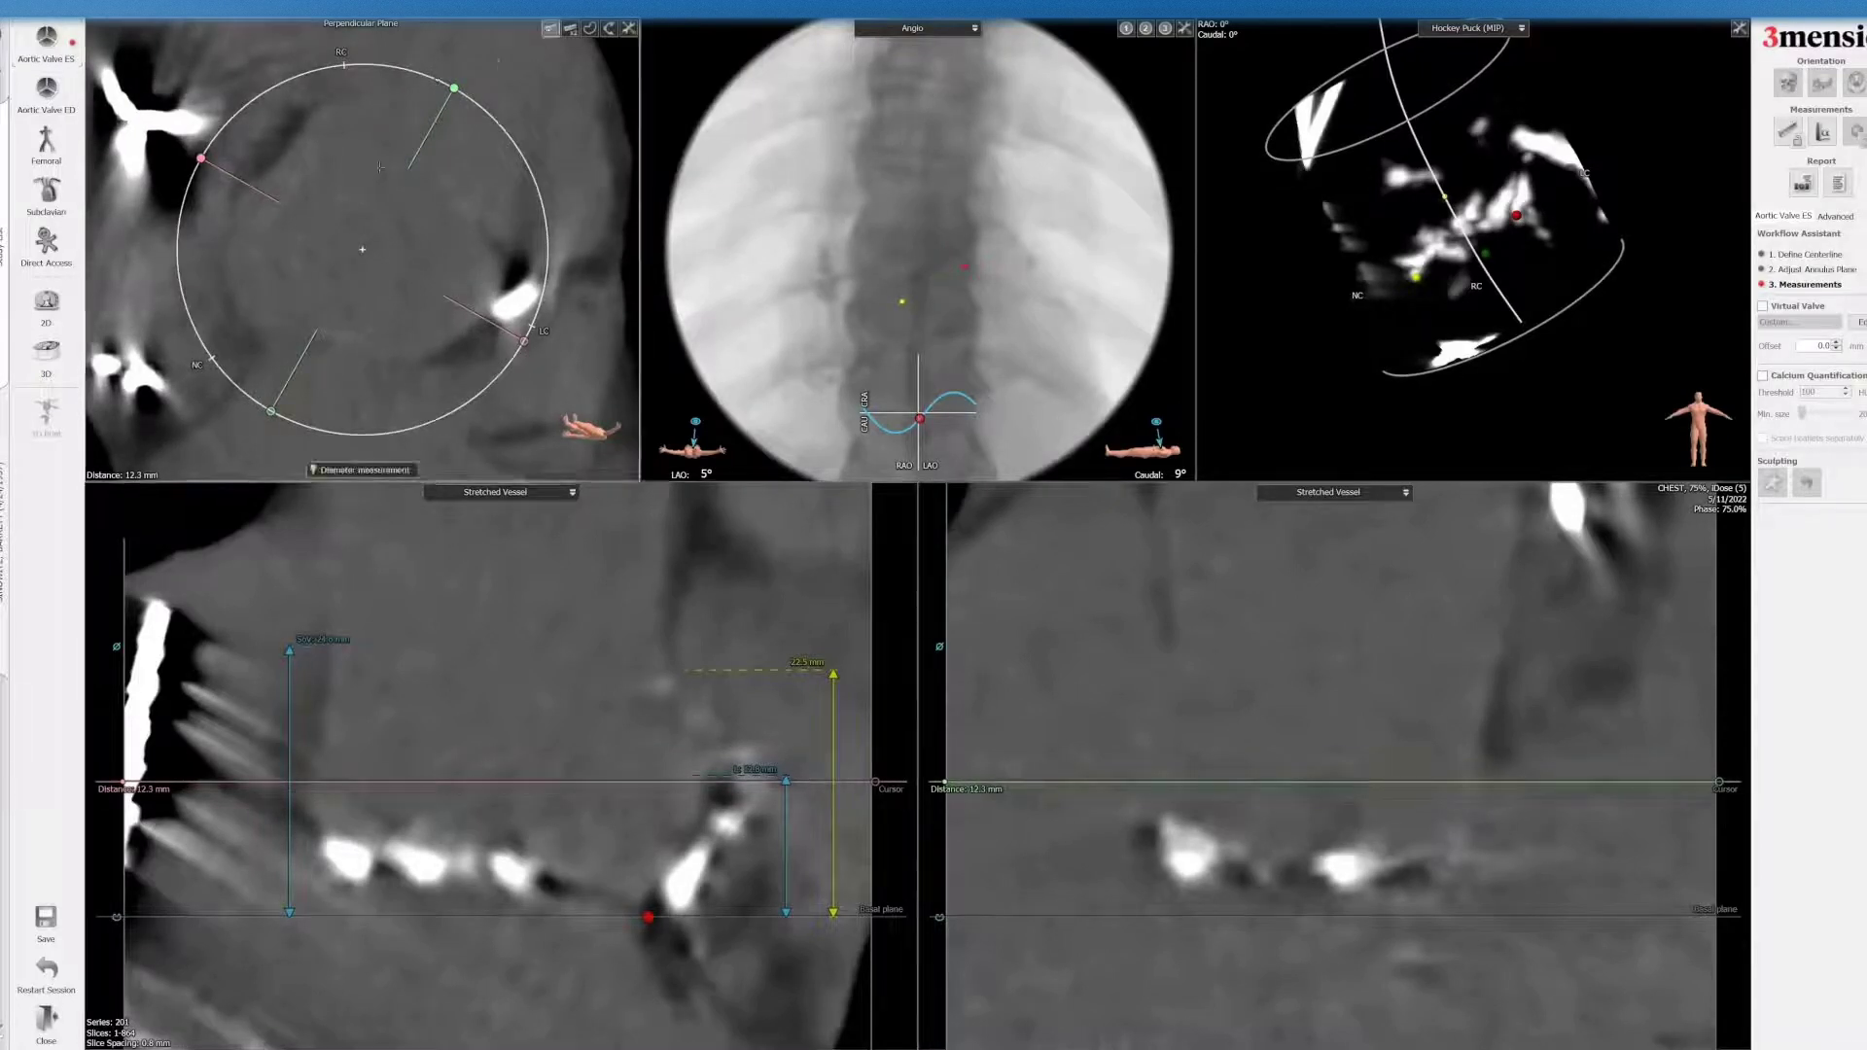
pyautogui.moveTo(275, 175); pyautogui.dragTo(484, 309)
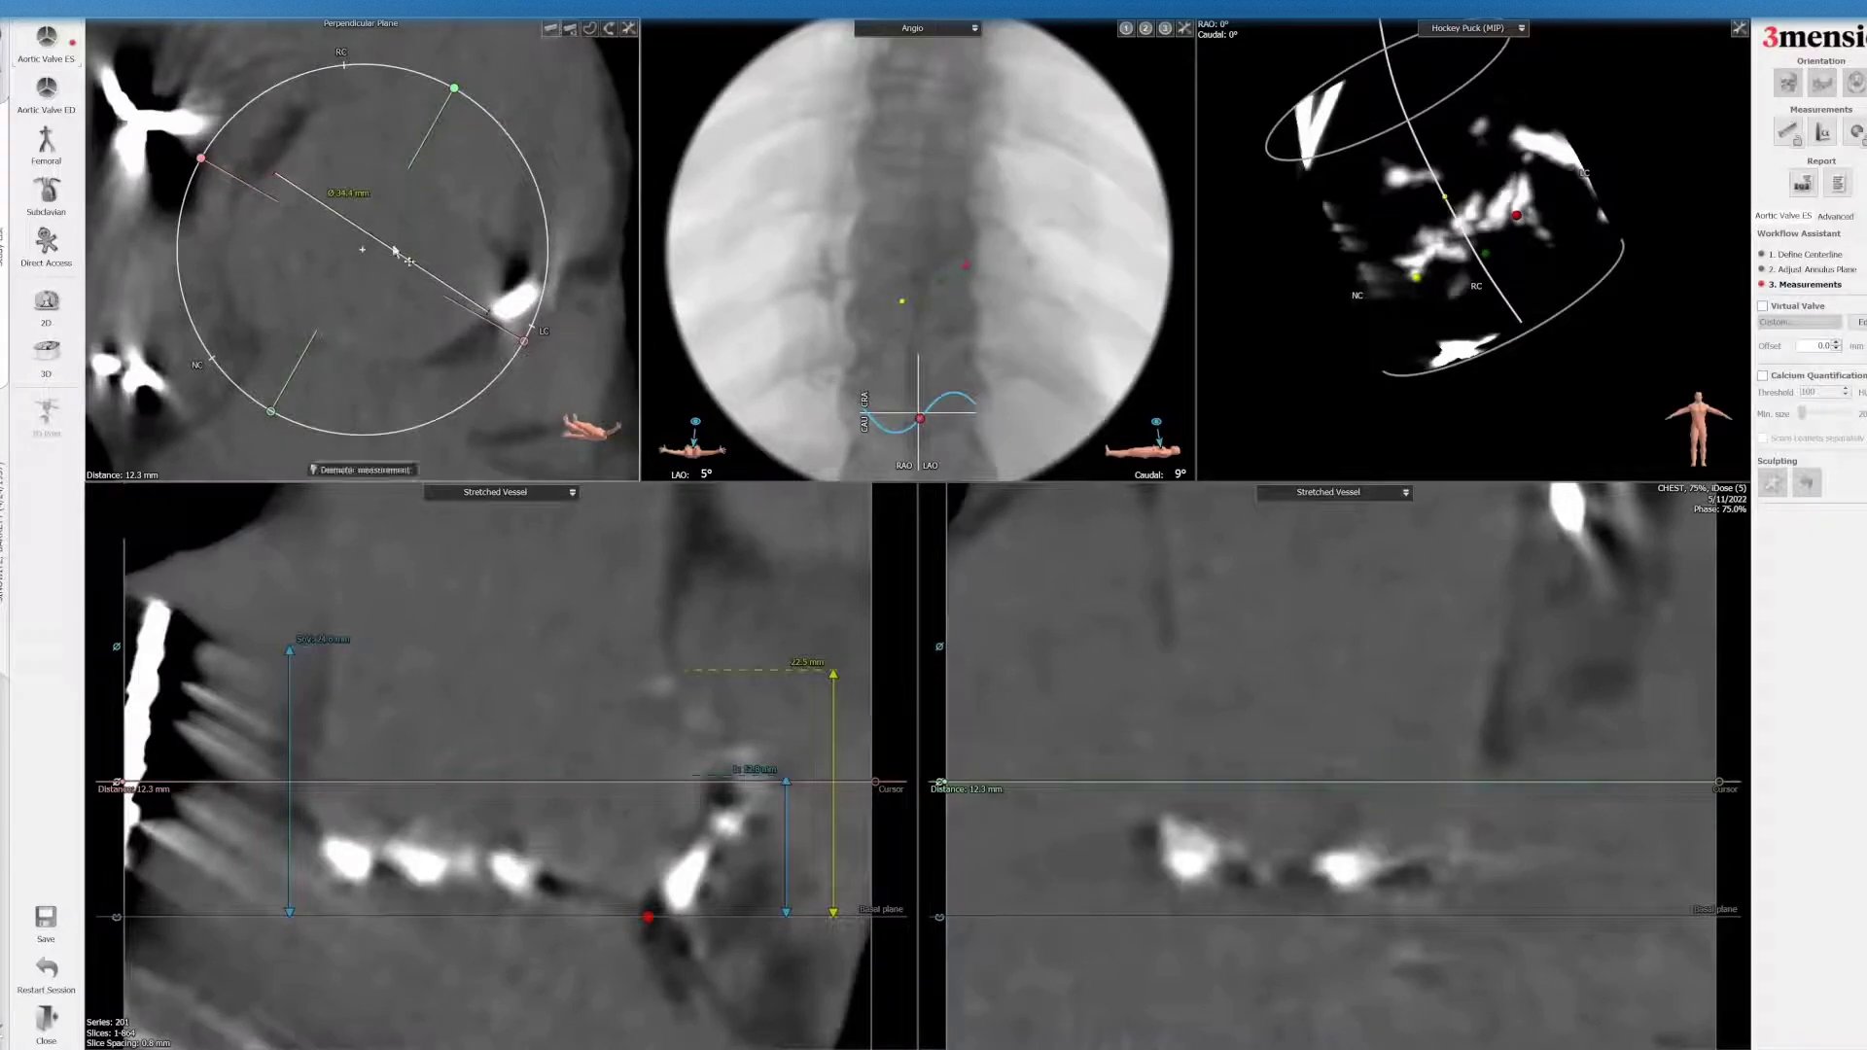
pyautogui.moveTo(414, 222); pyautogui.dragTo(239, 290)
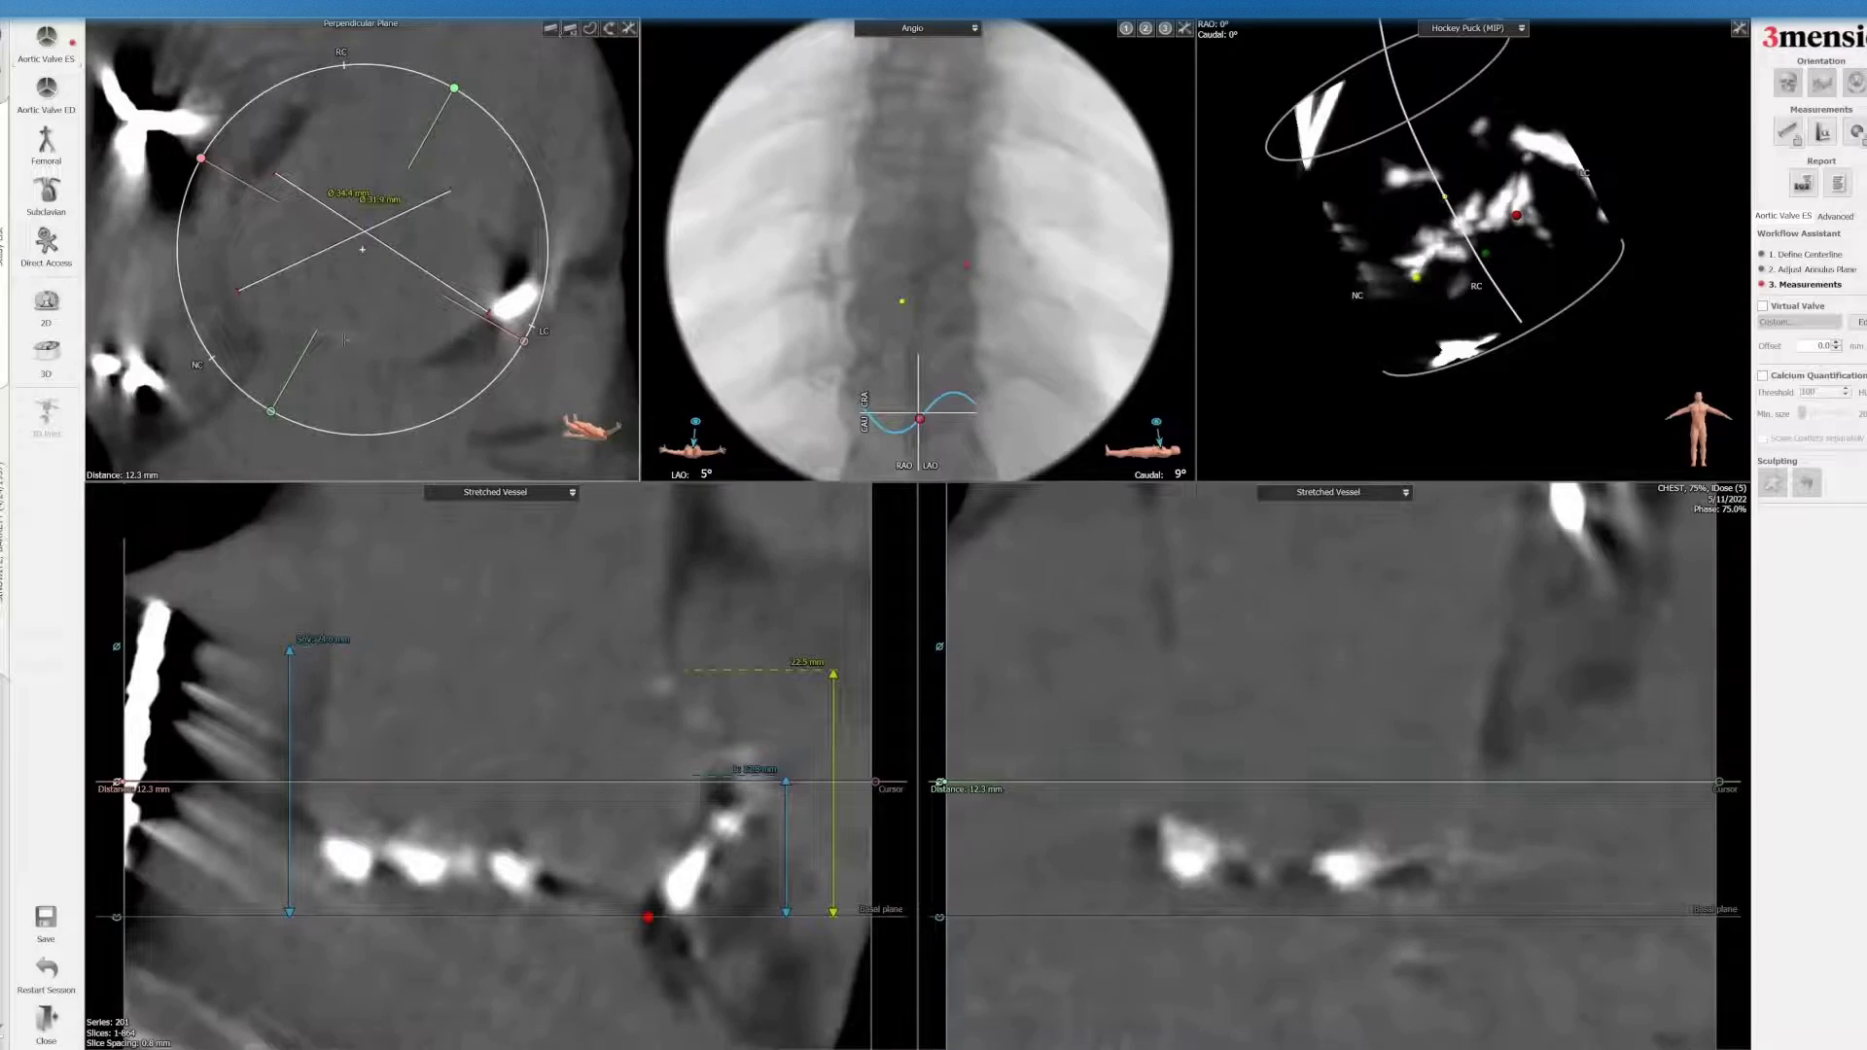
pyautogui.moveTo(352, 350); pyautogui.dragTo(376, 98)
pyautogui.moveTo(488, 313); pyautogui.dragTo(484, 317)
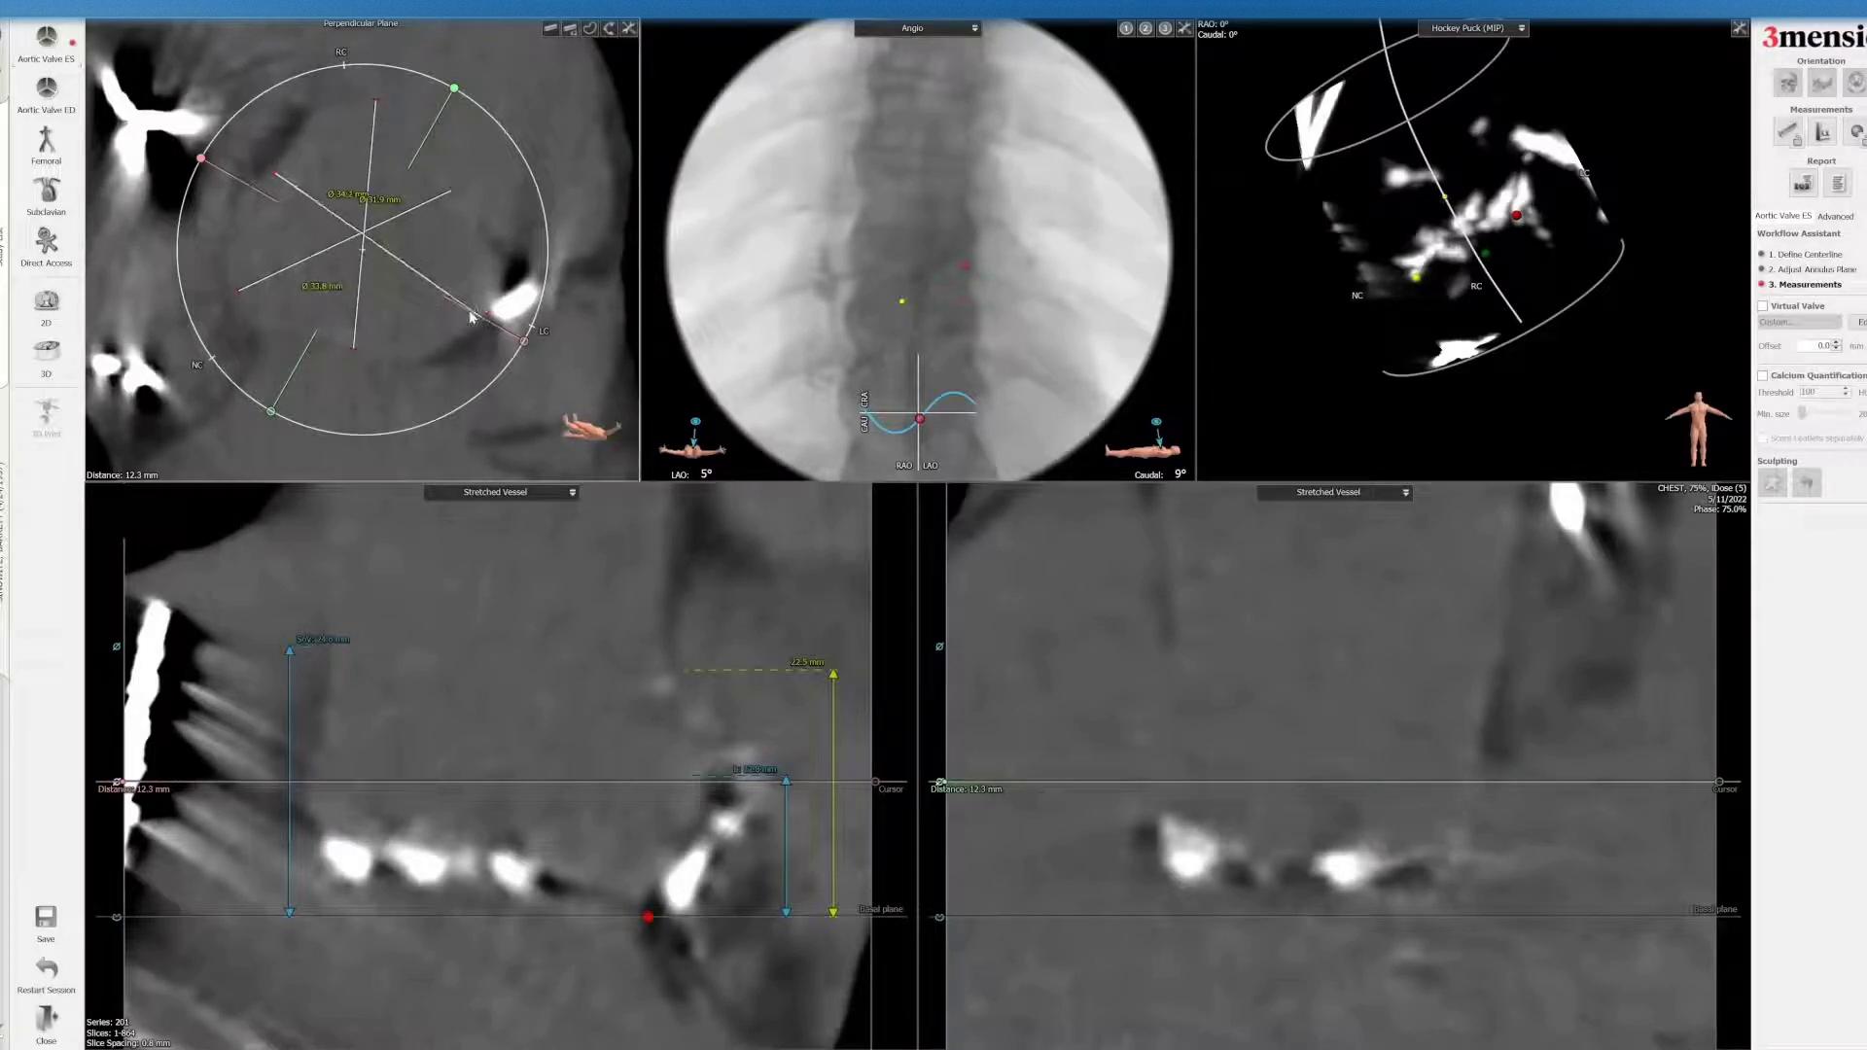
# - Examine the slices through the calcified leaflets below the sinus diameters and return to the level of the diameter measurements
pyautogui.moveTo(473, 240); pyautogui.dragTo(291, 171)
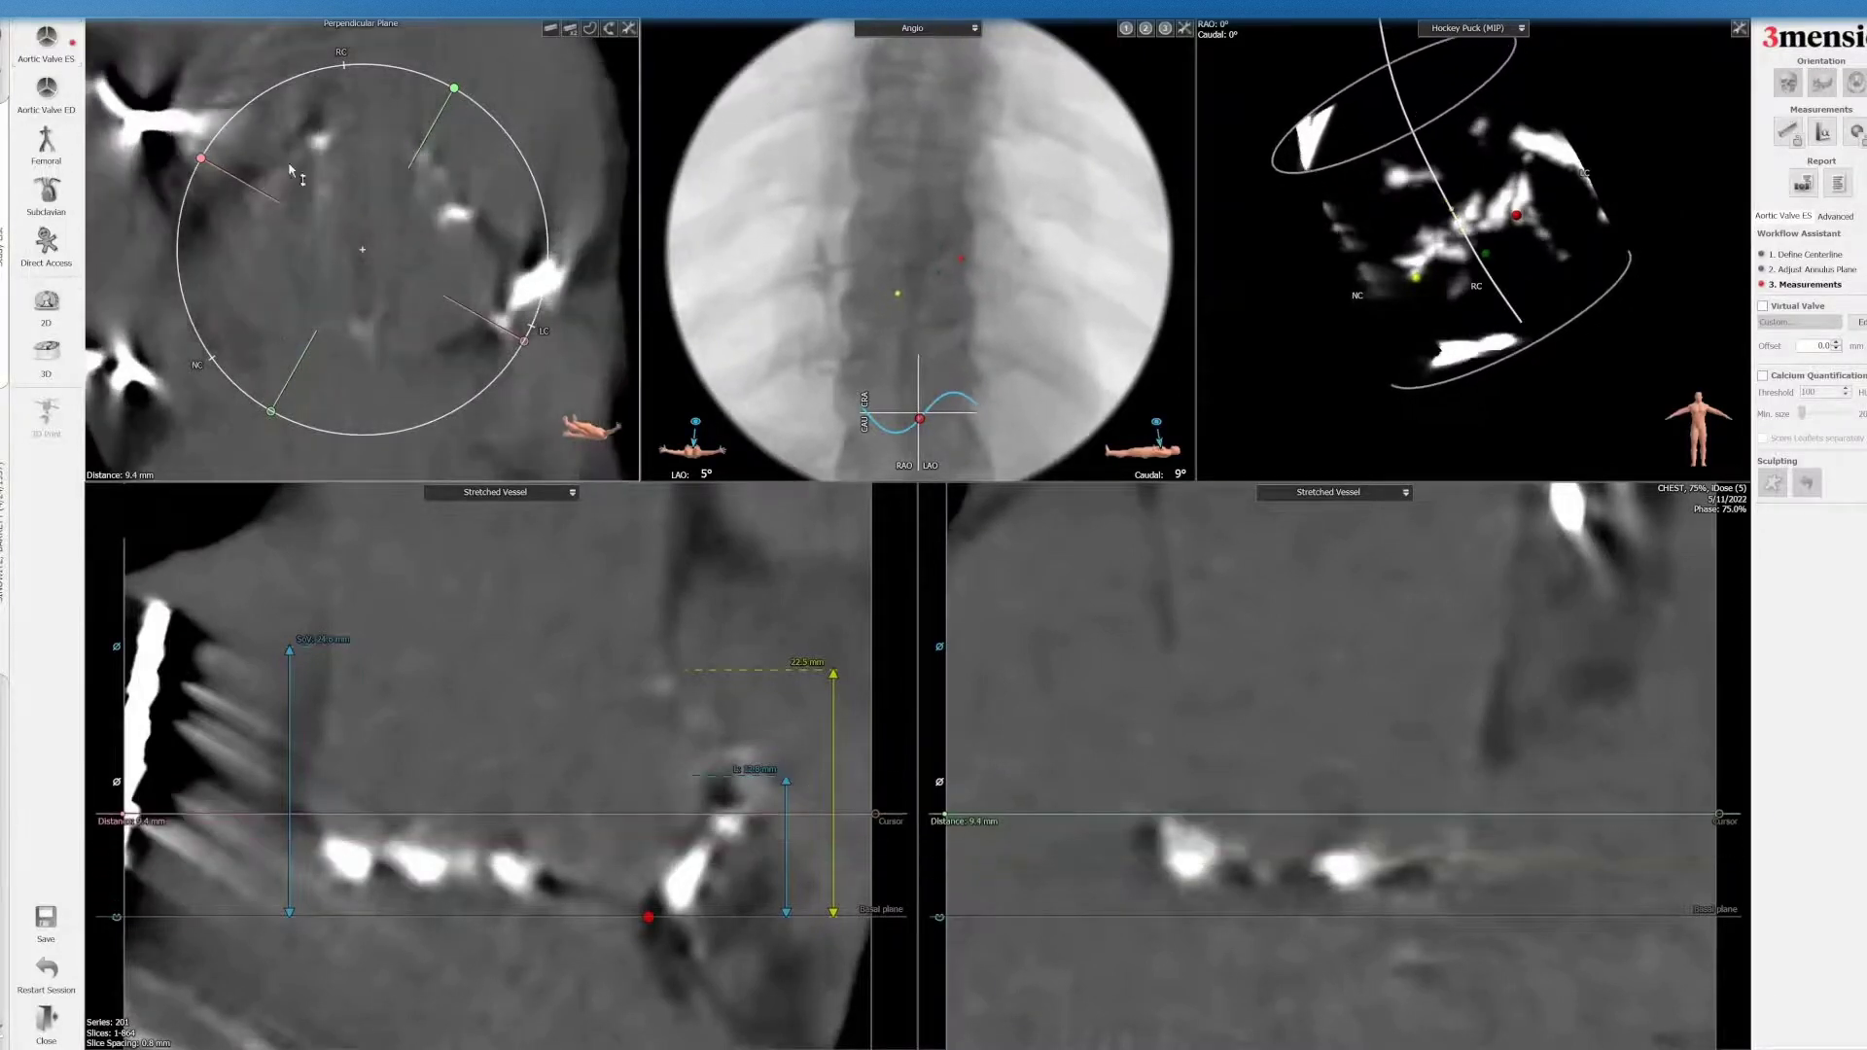
pyautogui.moveTo(433, 247)
pyautogui.mouseDown()
pyautogui.moveTo(423, 222)
pyautogui.moveTo(425, 272)
pyautogui.moveTo(422, 236)
pyautogui.moveTo(473, 267)
pyautogui.mouseUp()
pyautogui.click(117, 782)
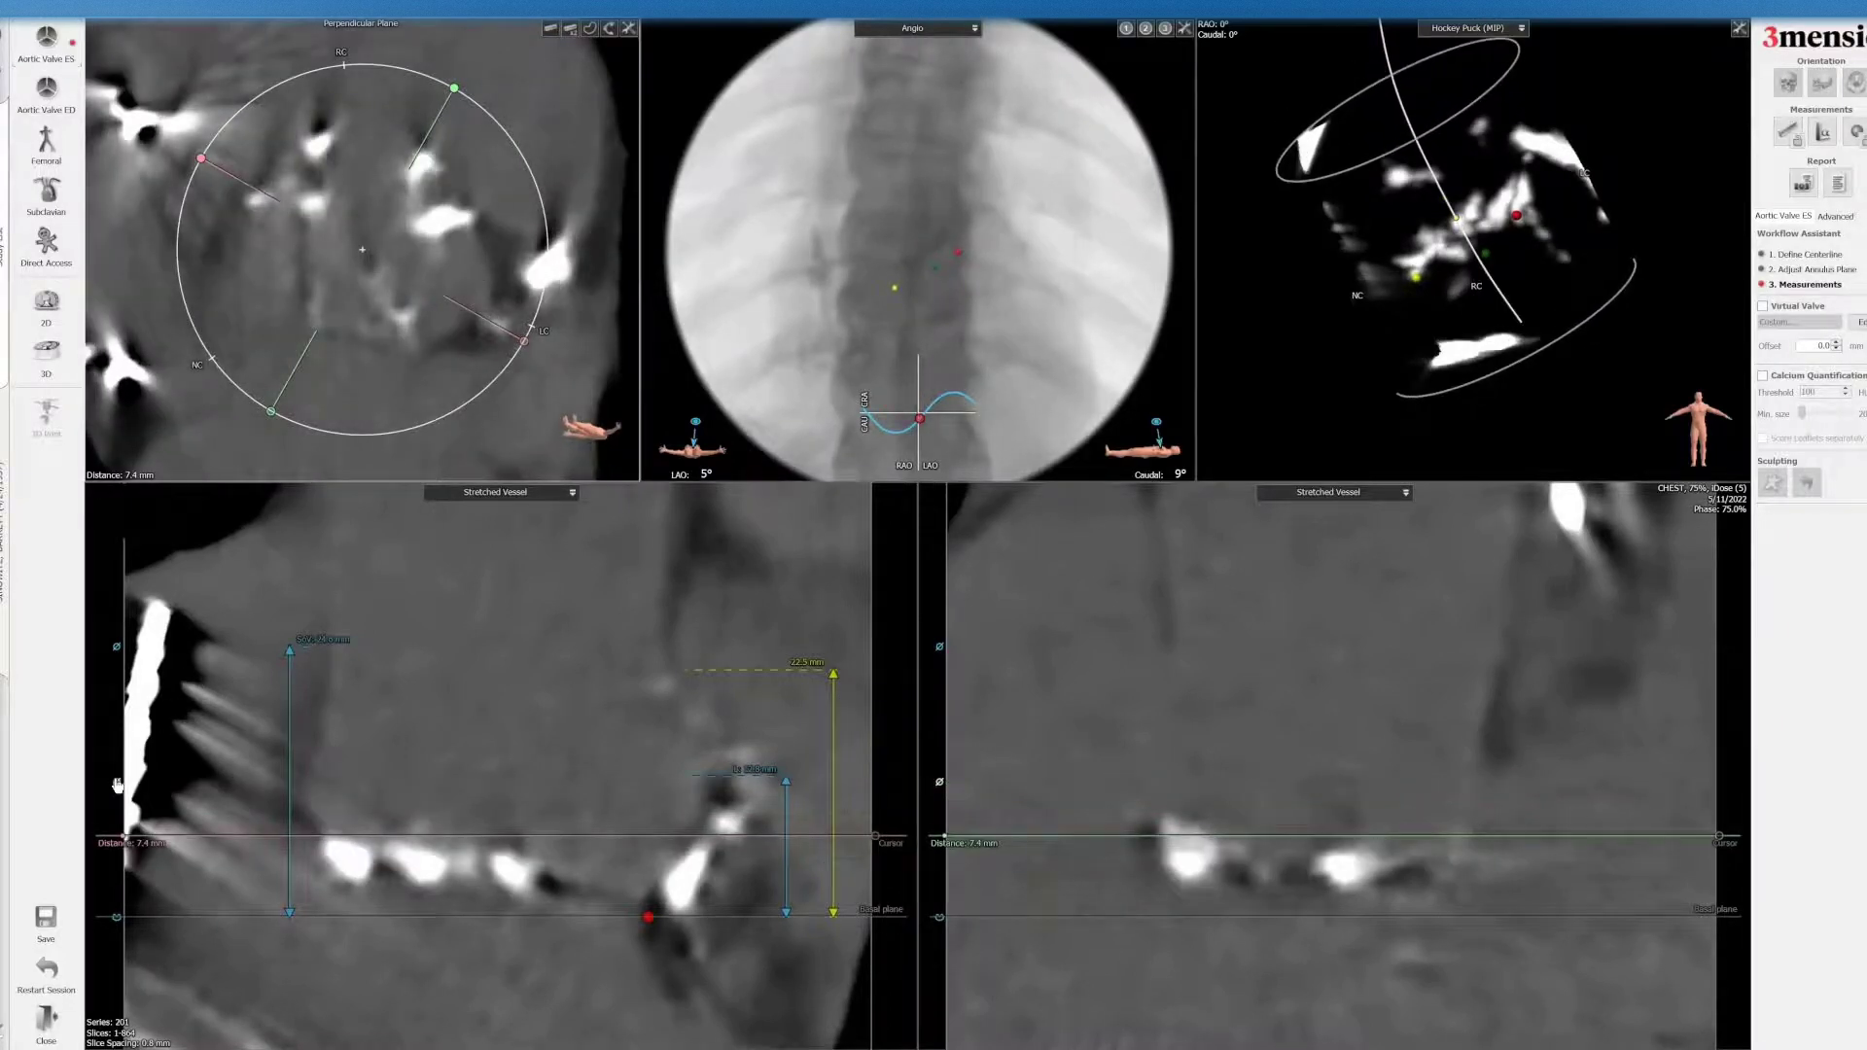
pyautogui.click(116, 783)
pyautogui.click(452, 187)
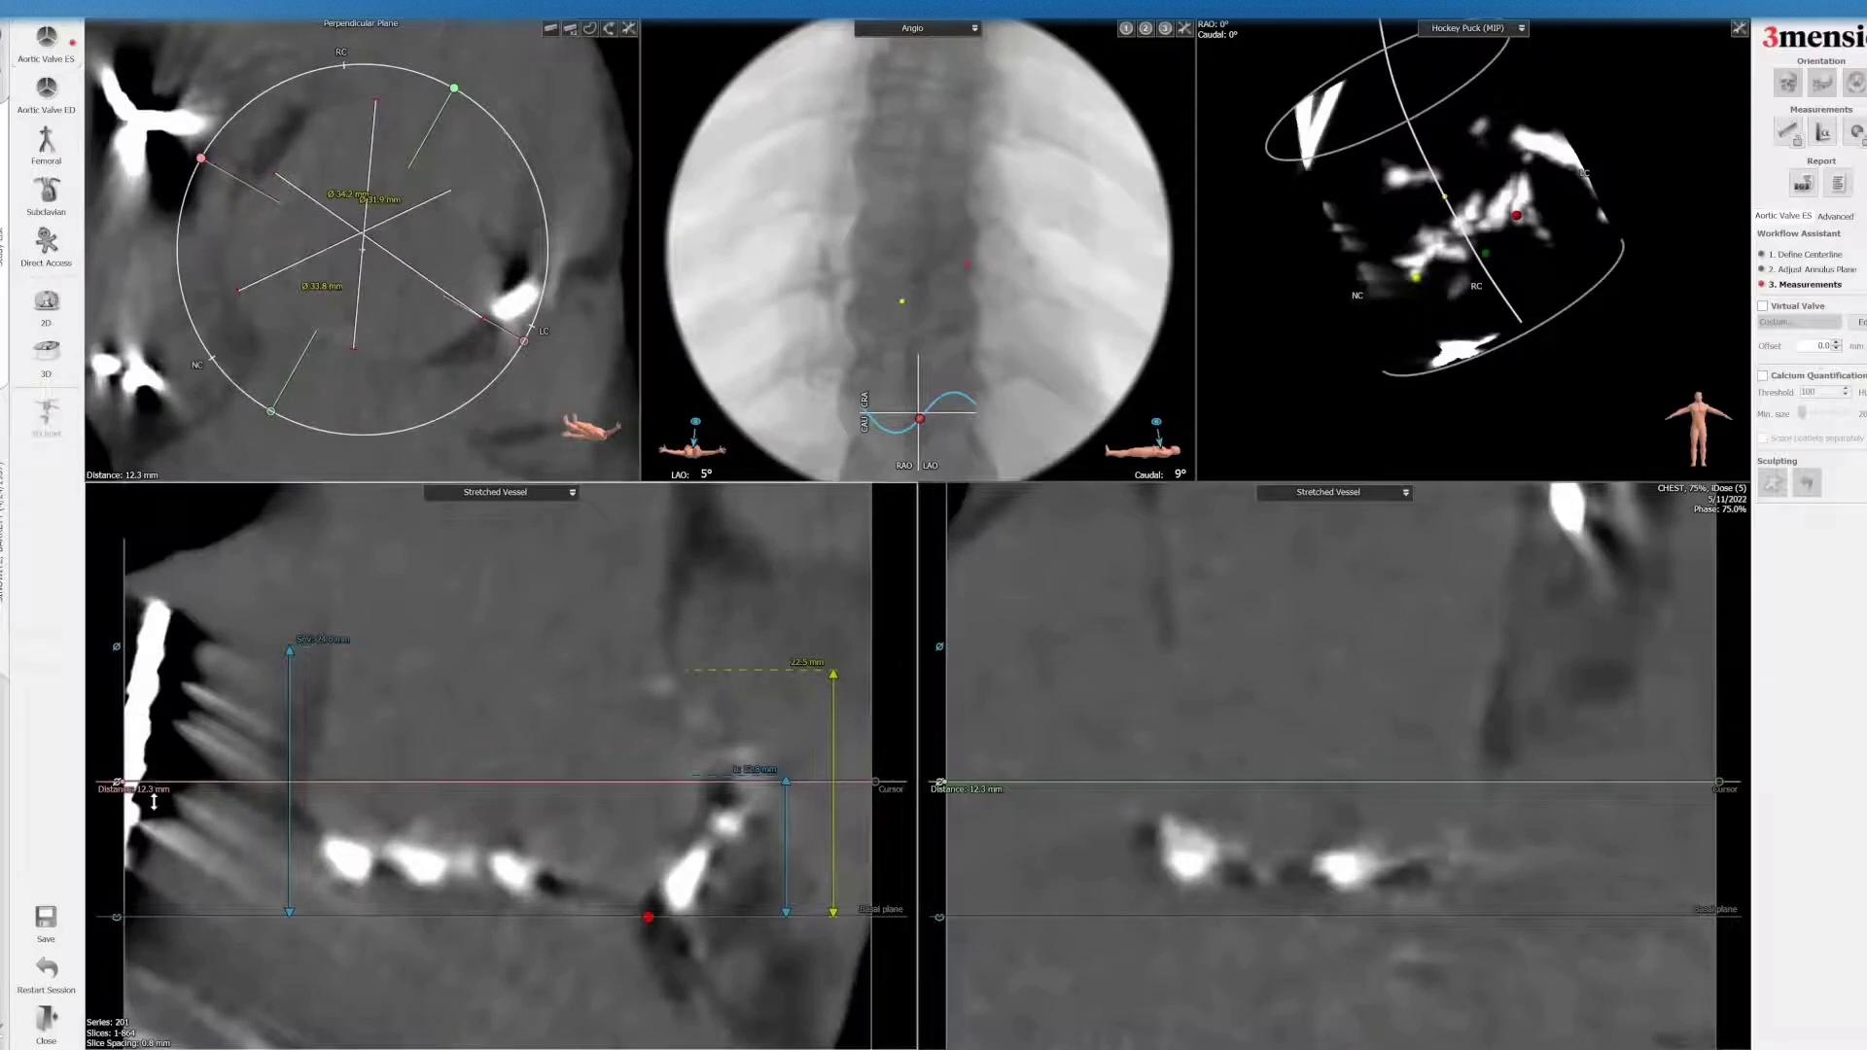
# - Return to the 12.3 mm level, move the sinus diameter labels outside the contour, and assign them as Sinus of Valsalva Left and Right
pyautogui.moveTo(154, 801); pyautogui.dragTo(158, 744)
pyautogui.scroll(-4, 245, 290)
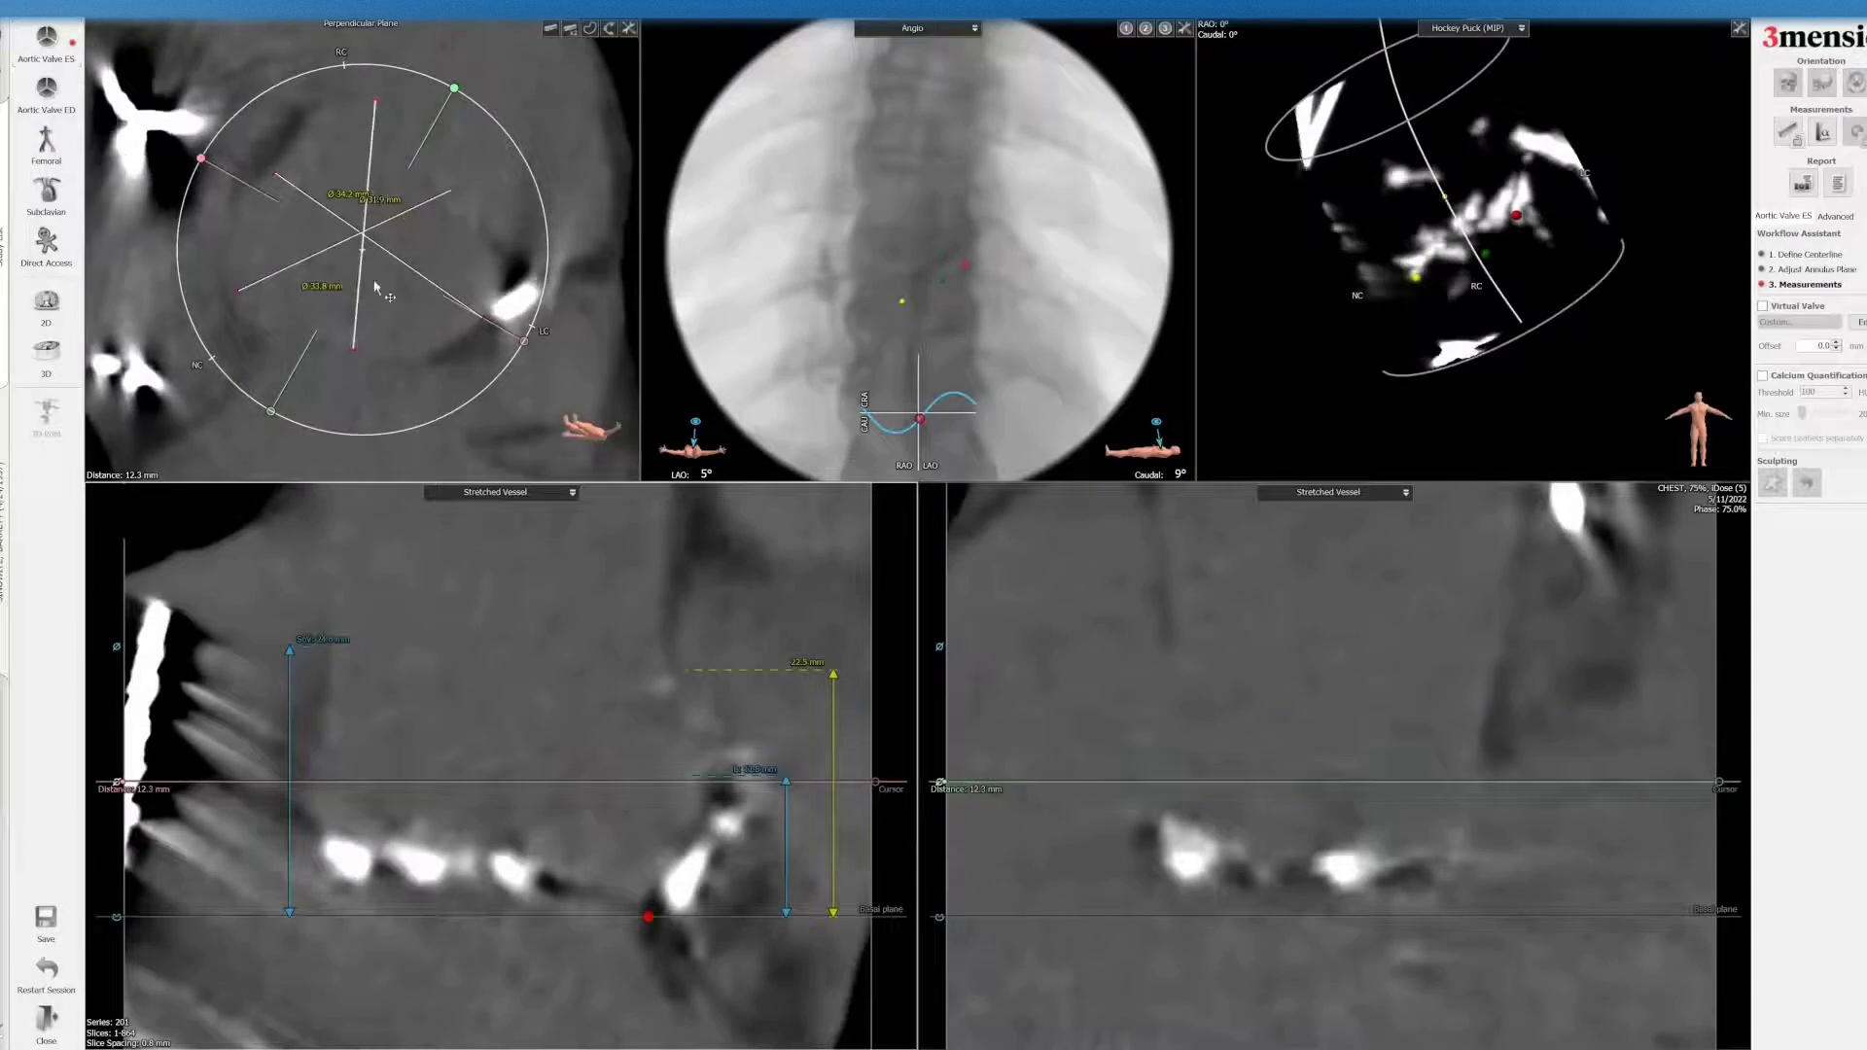
pyautogui.moveTo(372, 194); pyautogui.dragTo(538, 390)
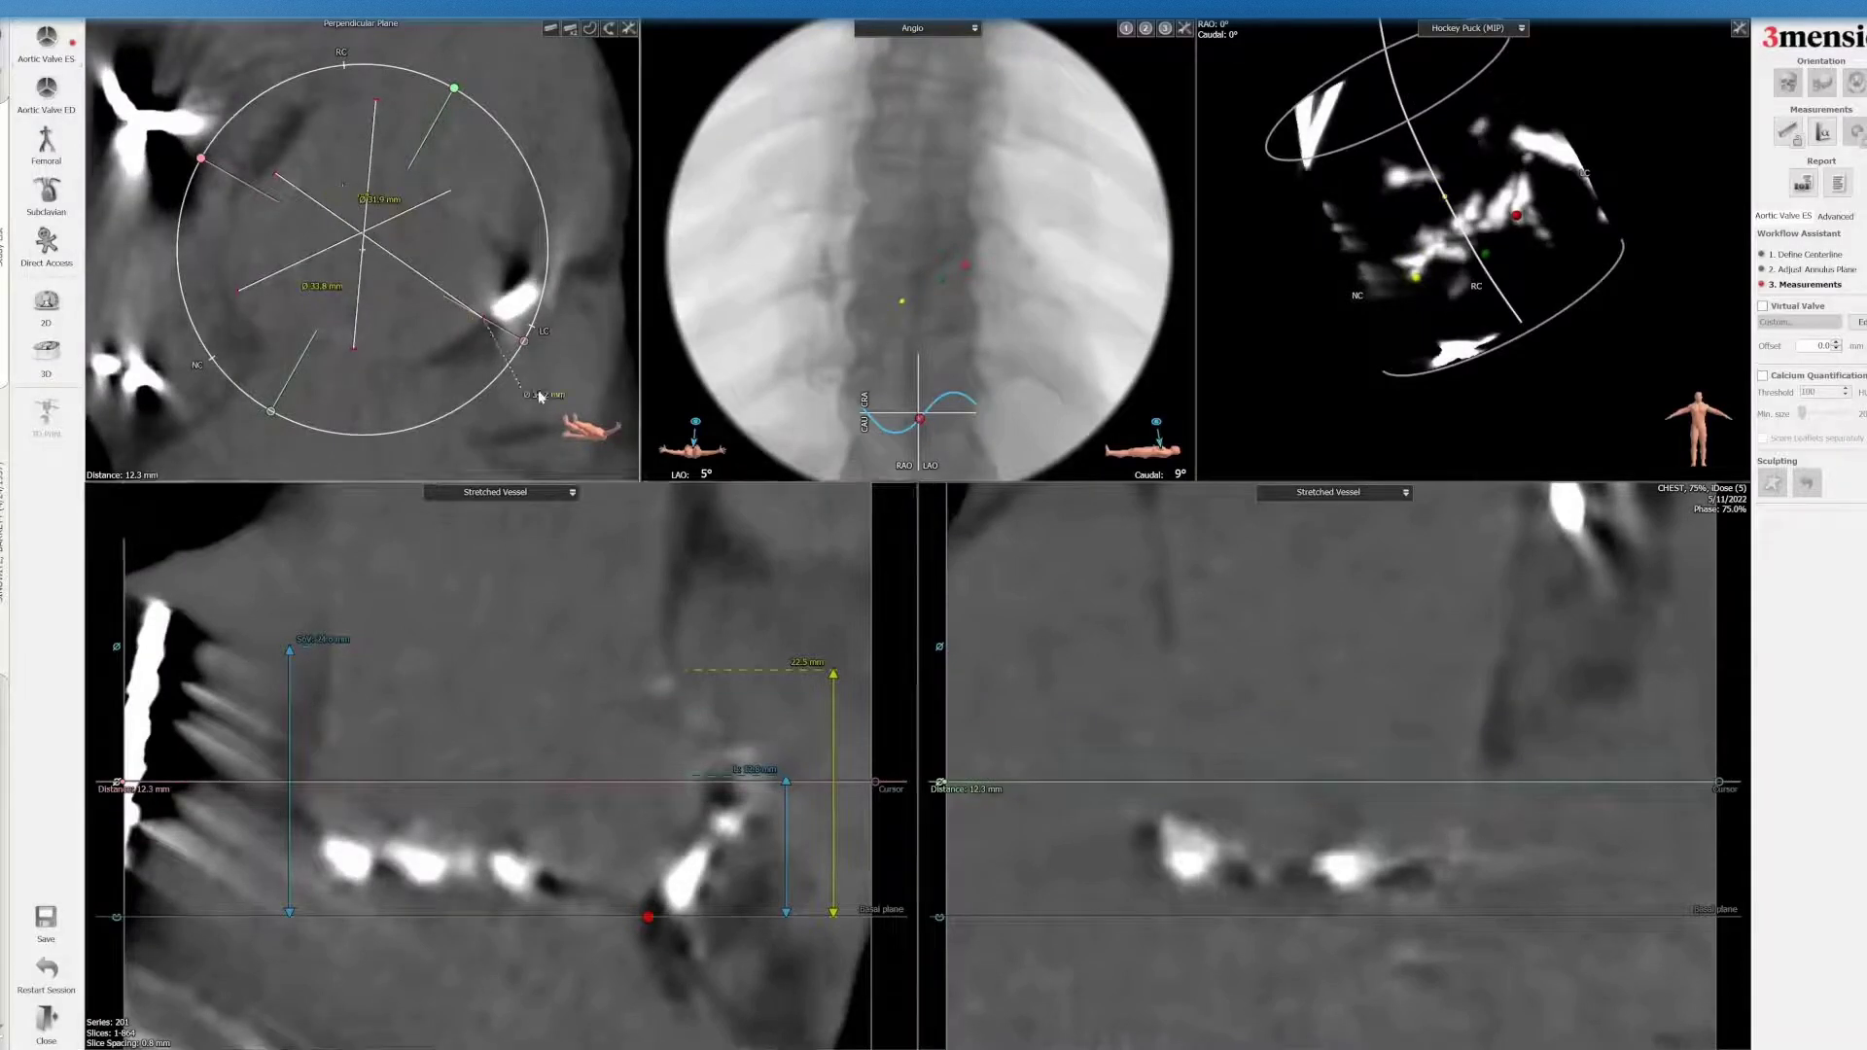
pyautogui.rightClick(539, 395)
pyautogui.click(568, 450)
pyautogui.rightClick(442, 59)
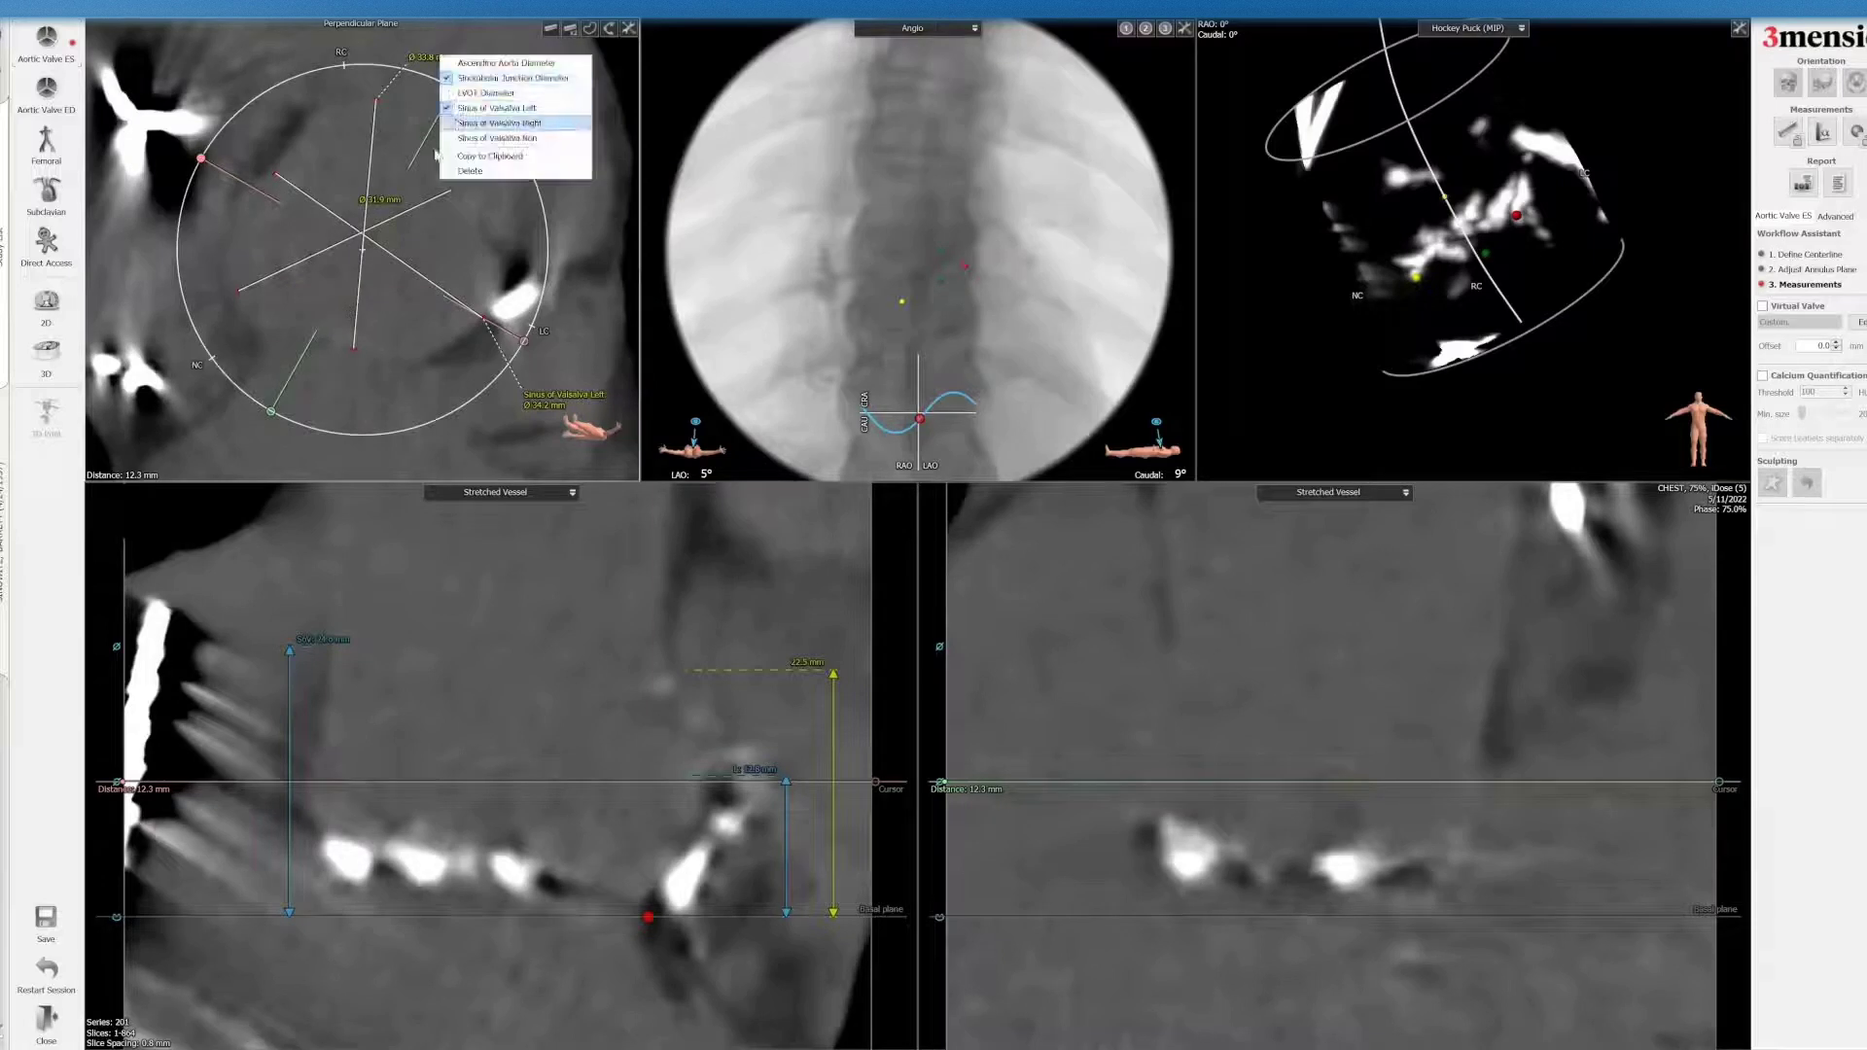
pyautogui.click(486, 123)
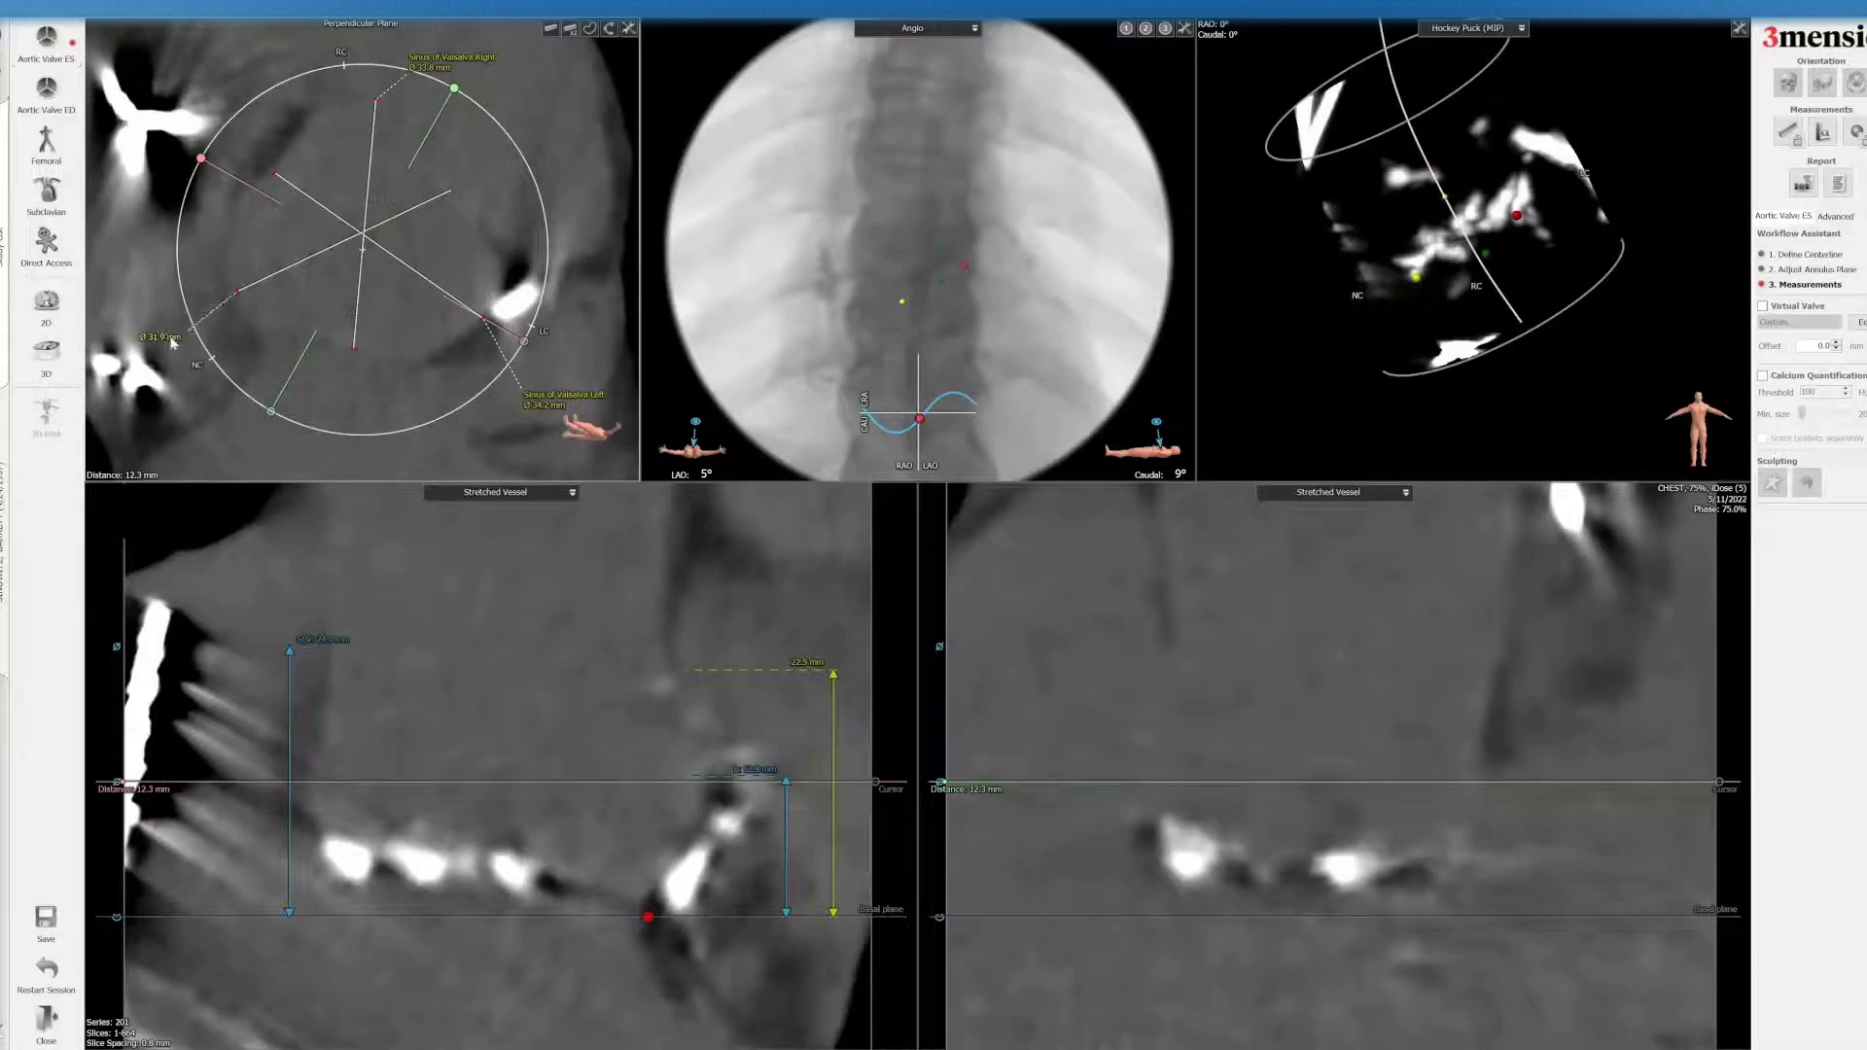
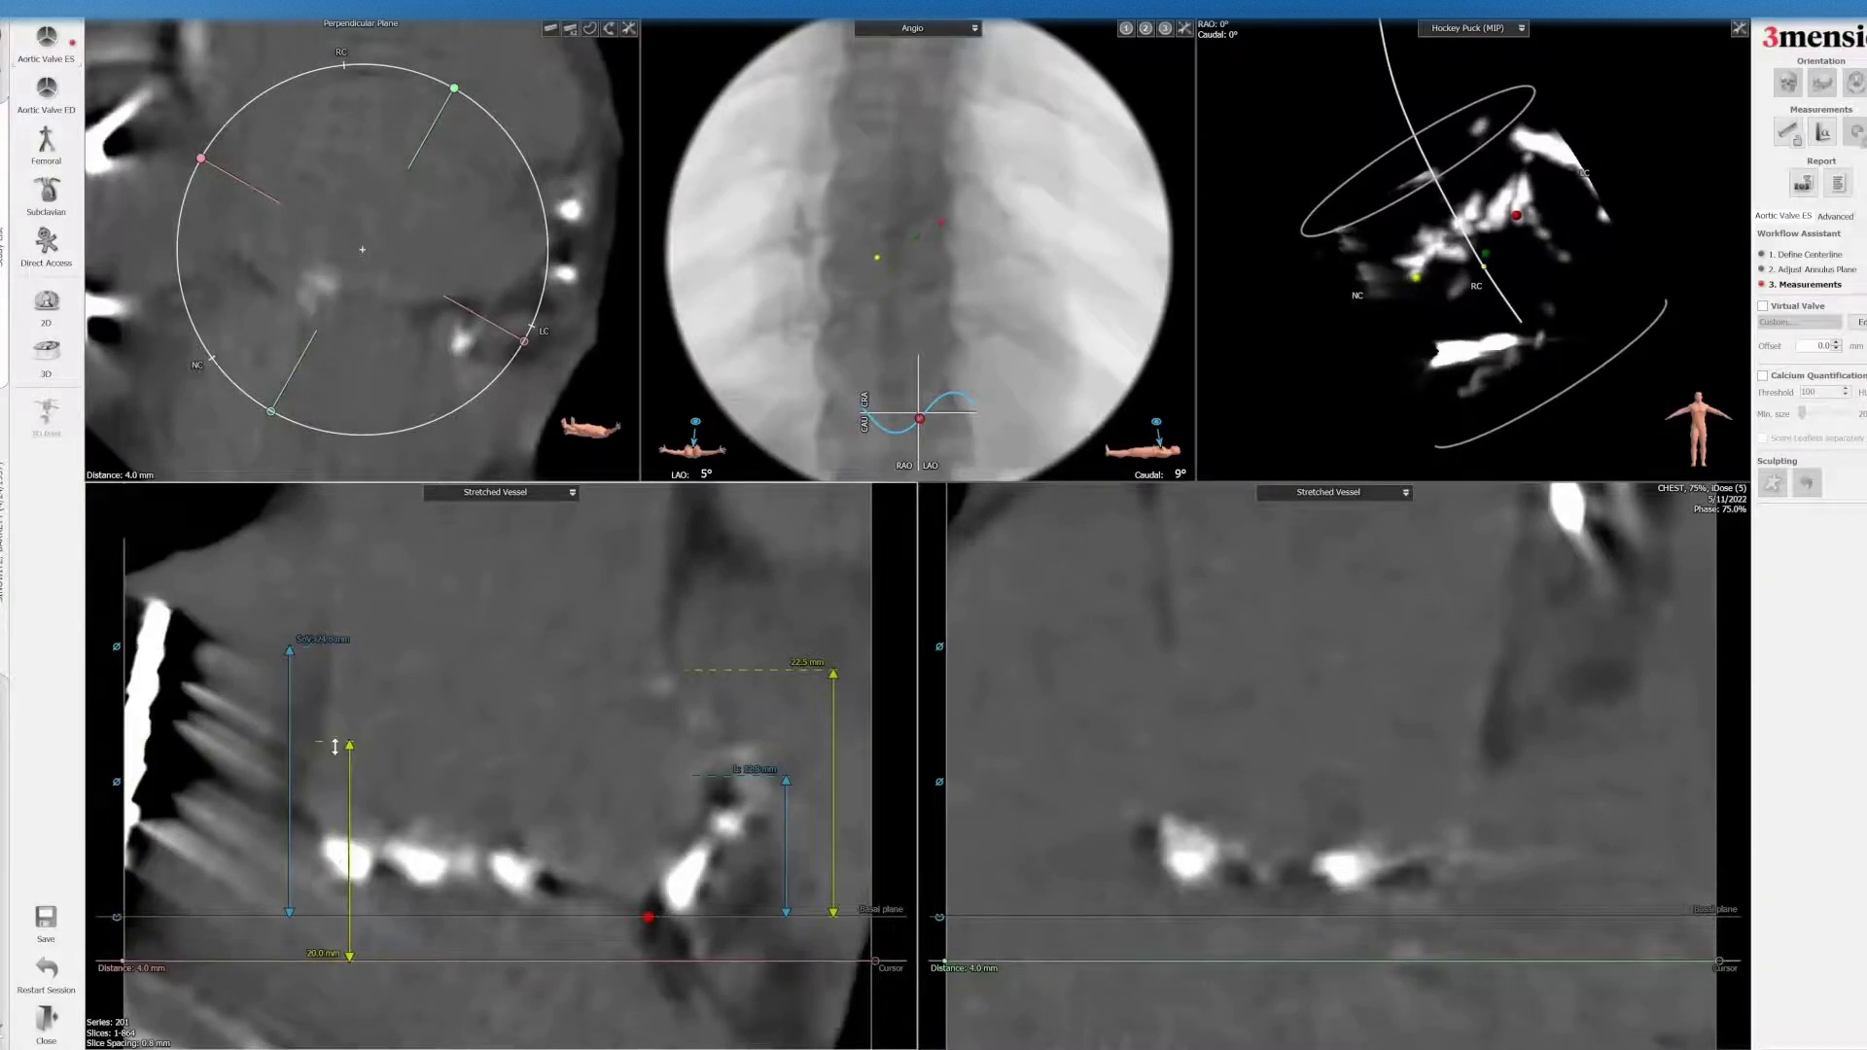
# - Add a second 20.0 mm custom length measurement between the 16.0 mm level and 4.0 mm below the basal plane, placing its arrow beside the red annulus point
pyautogui.click(334, 746)
pyautogui.rightClick(610, 742)
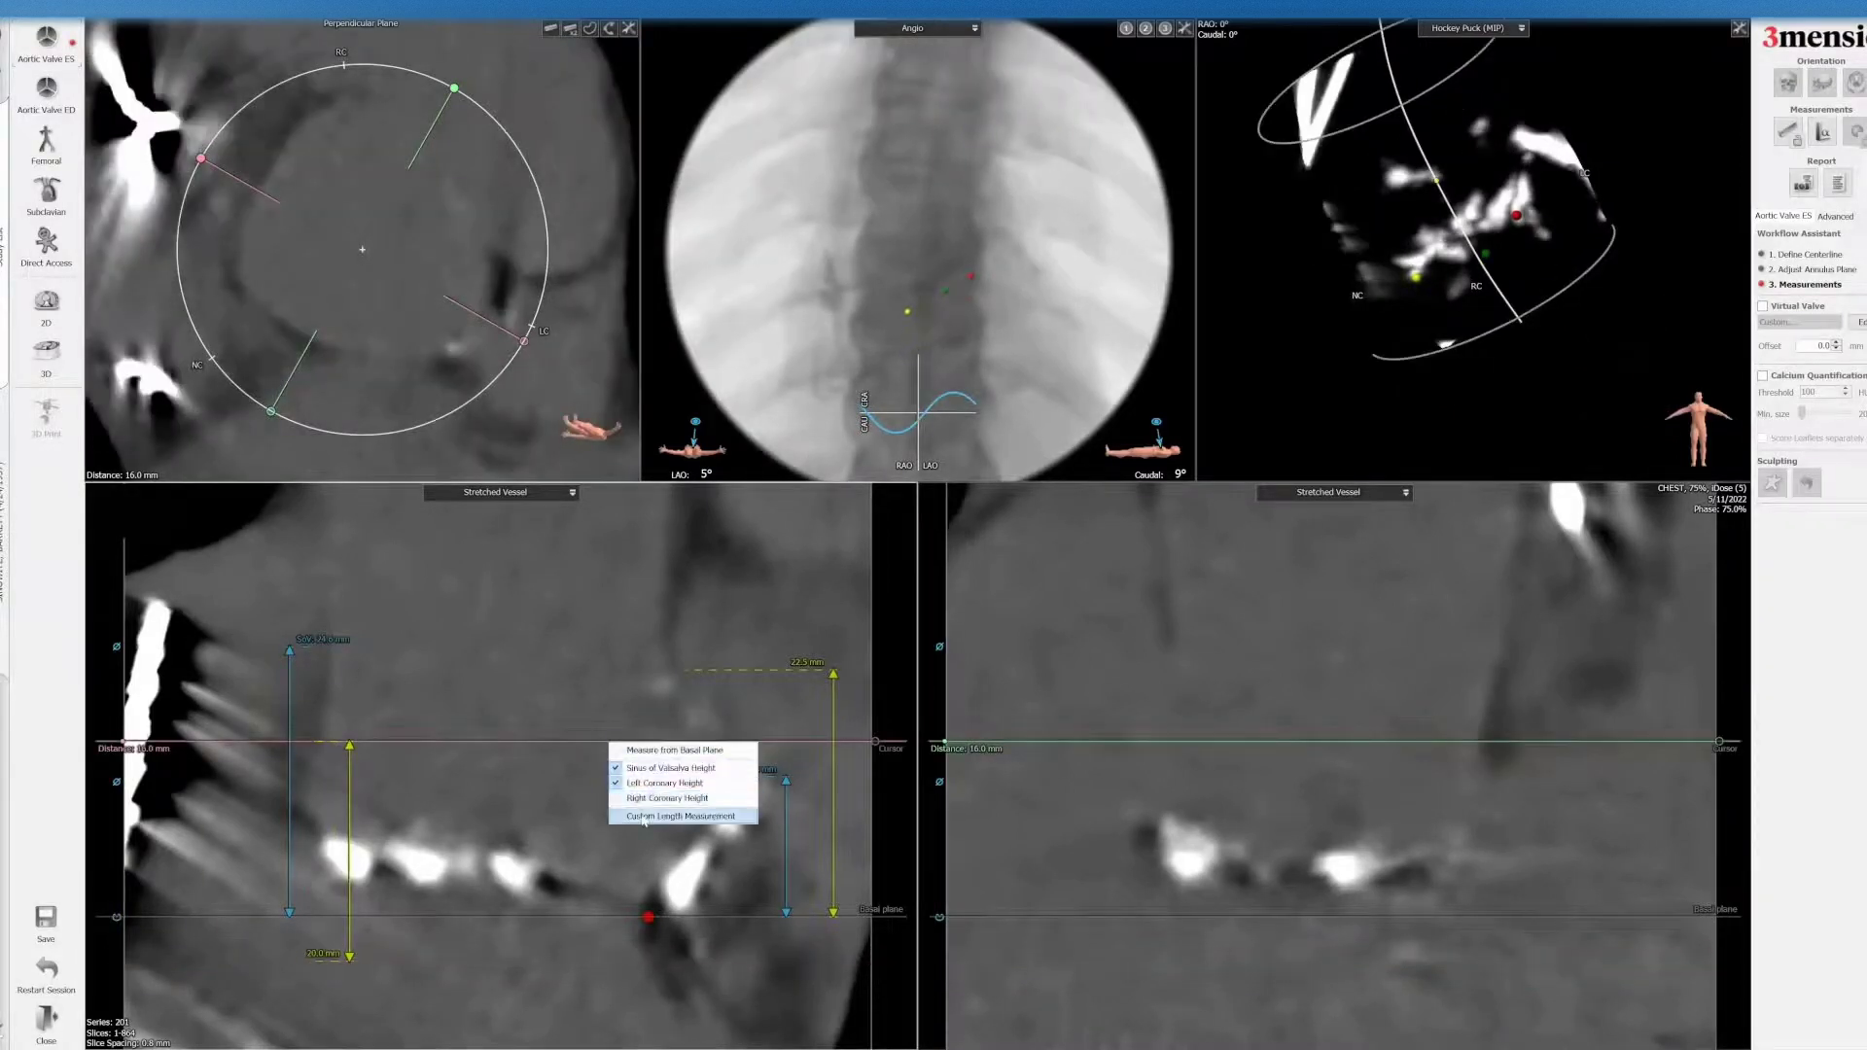
pyautogui.click(643, 815)
pyautogui.click(342, 963)
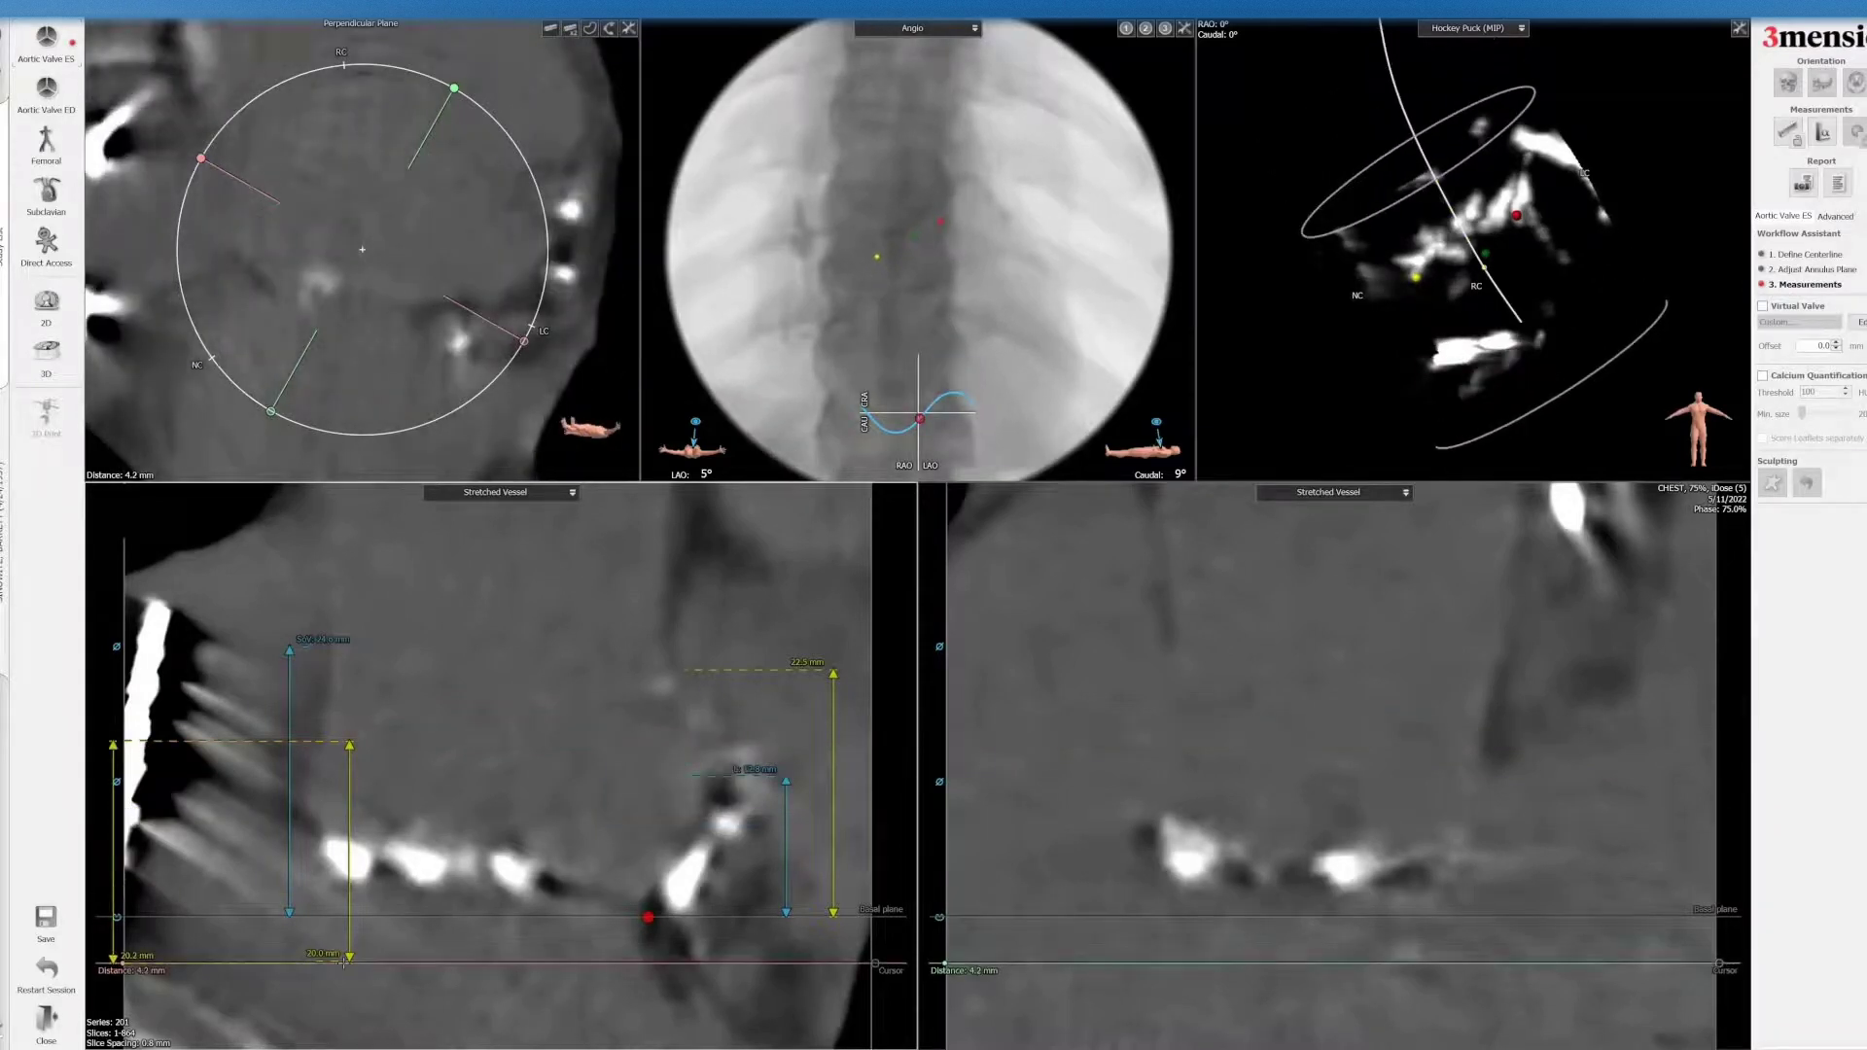
pyautogui.moveTo(337, 963); pyautogui.dragTo(331, 960)
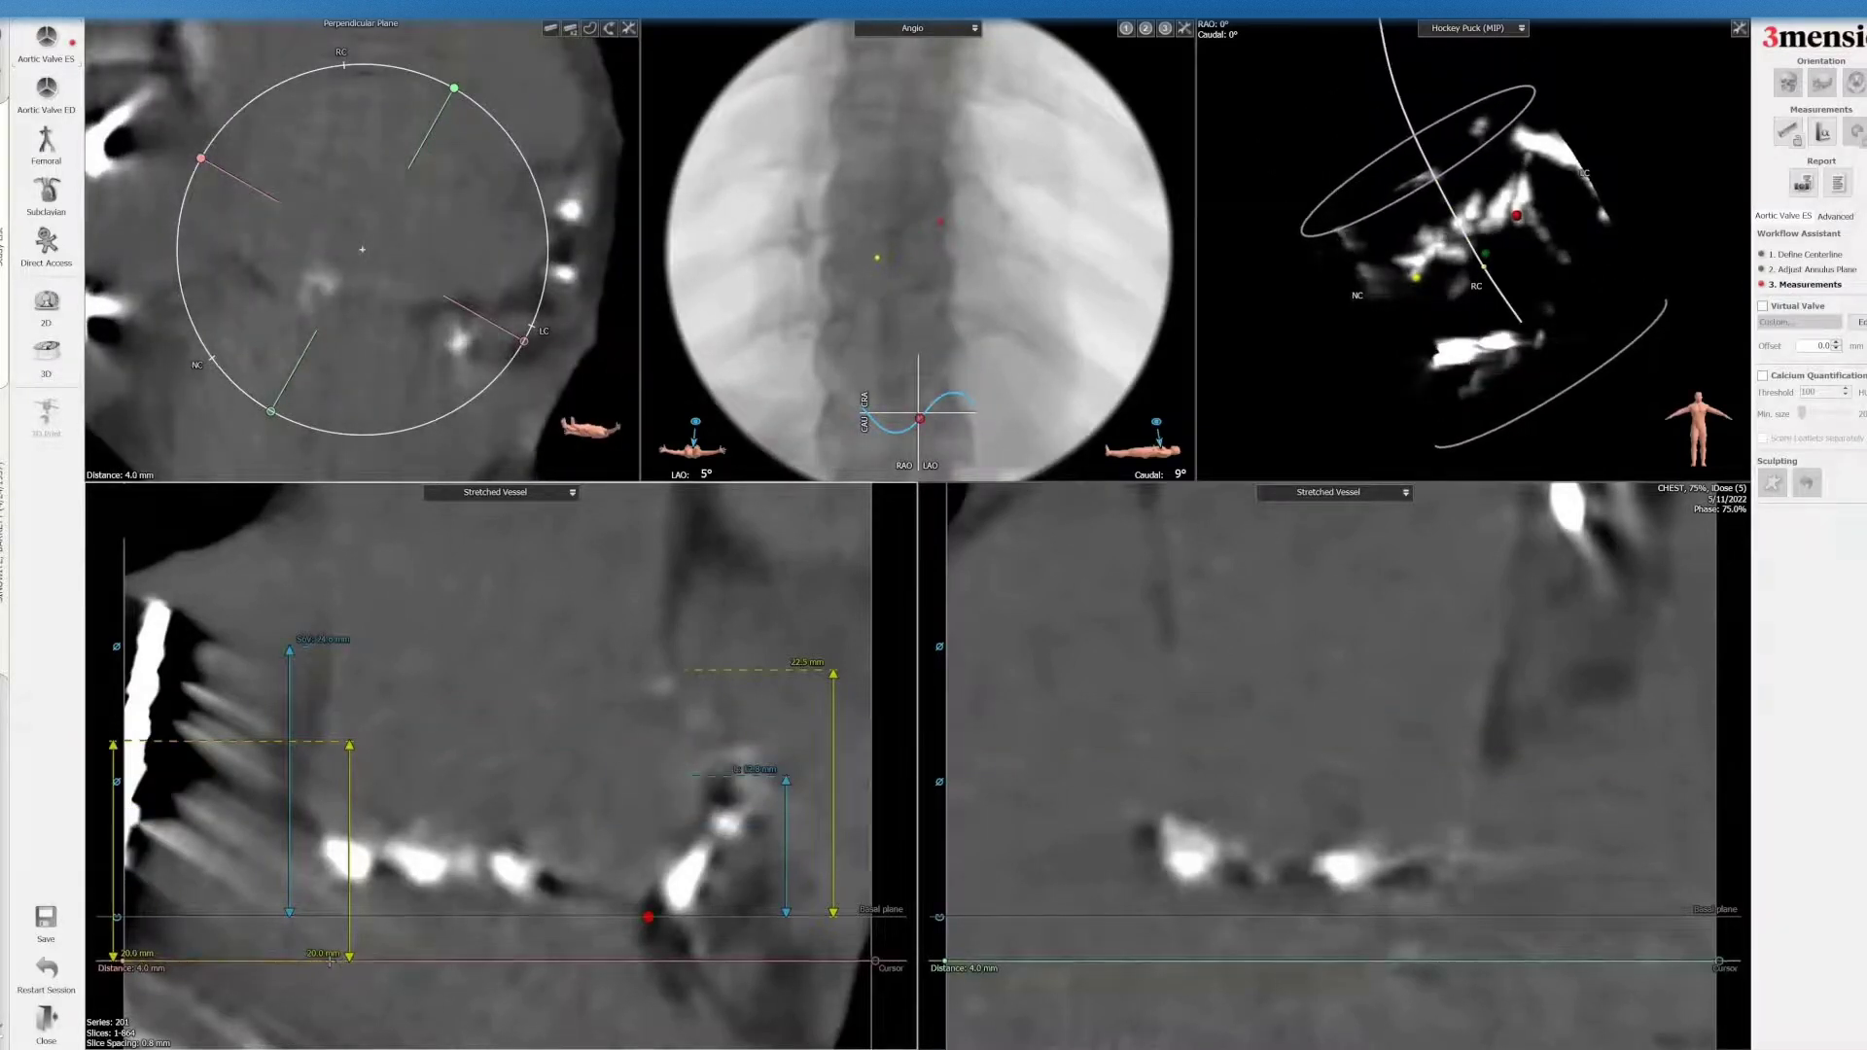
pyautogui.moveTo(115, 855); pyautogui.dragTo(643, 904)
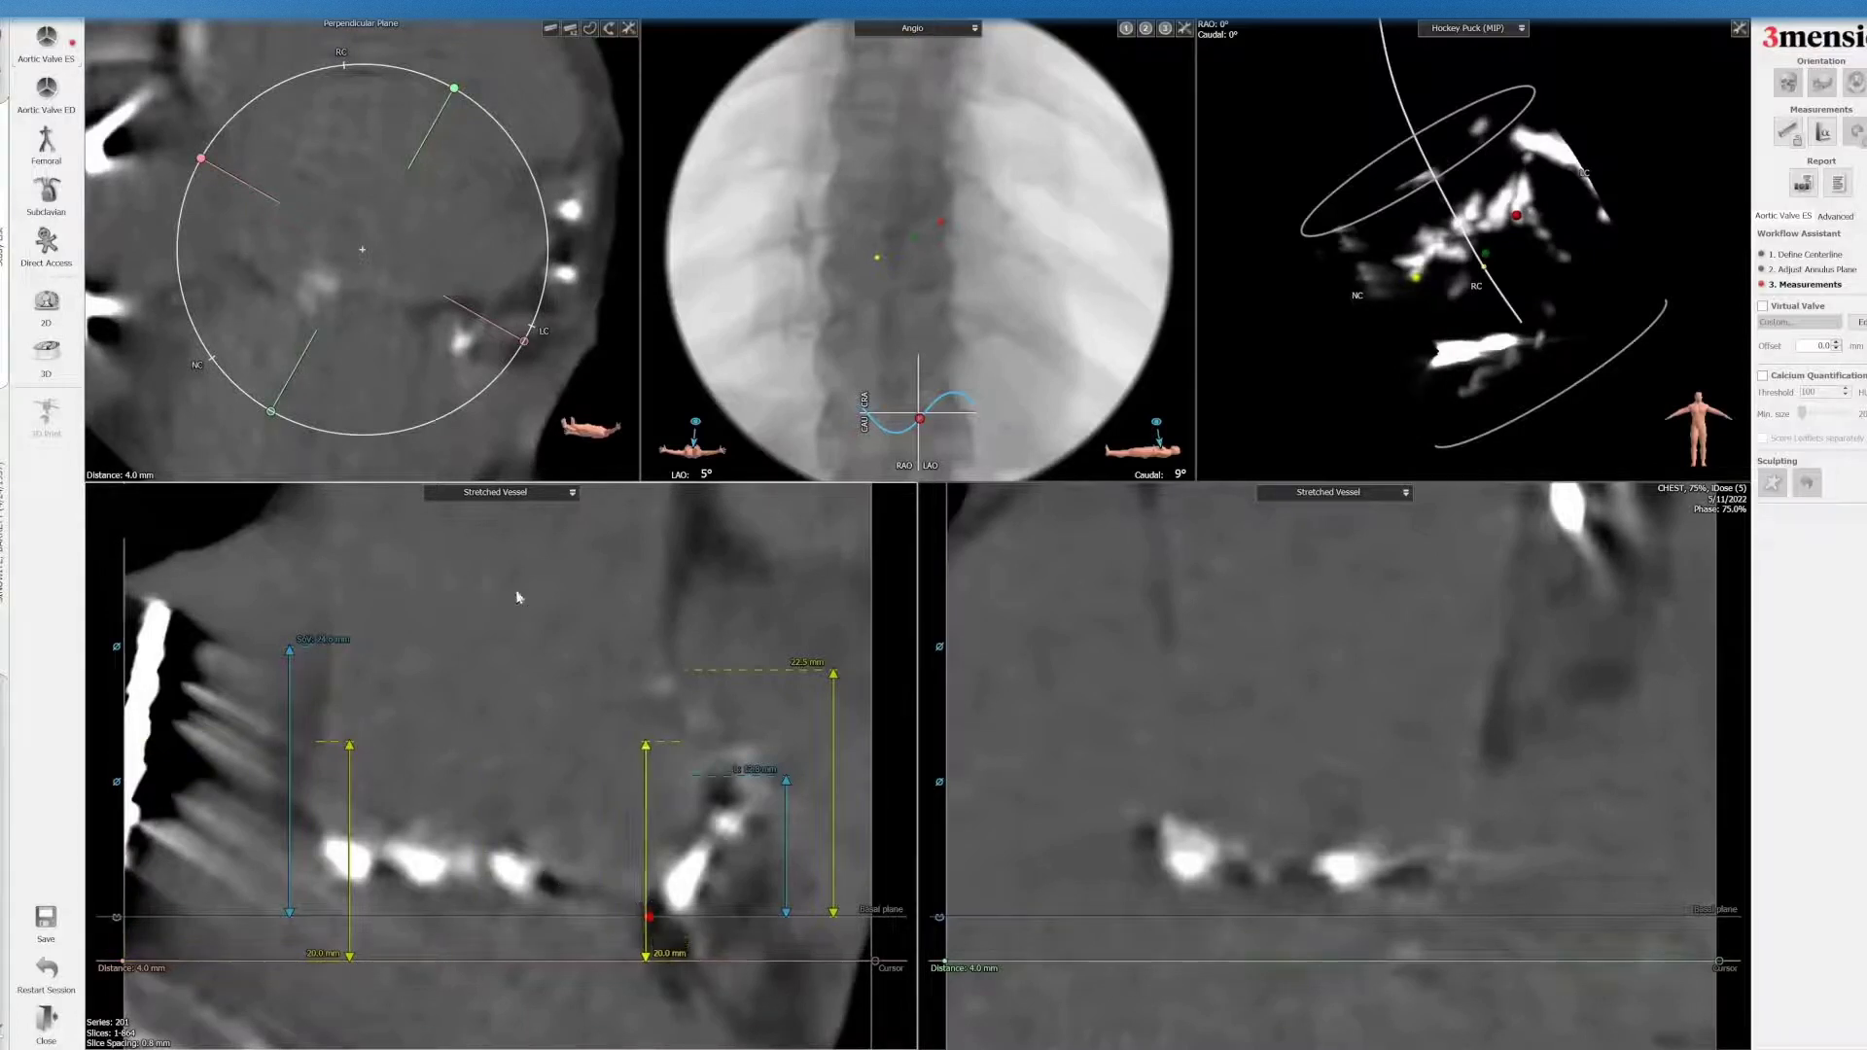
# - Draw a distance line joining the upper ends of the two 20.0 mm arrows and adjust its length to 26.0 mm
pyautogui.rightClick(513, 591)
pyautogui.moveTo(661, 639)
pyautogui.click(729, 640)
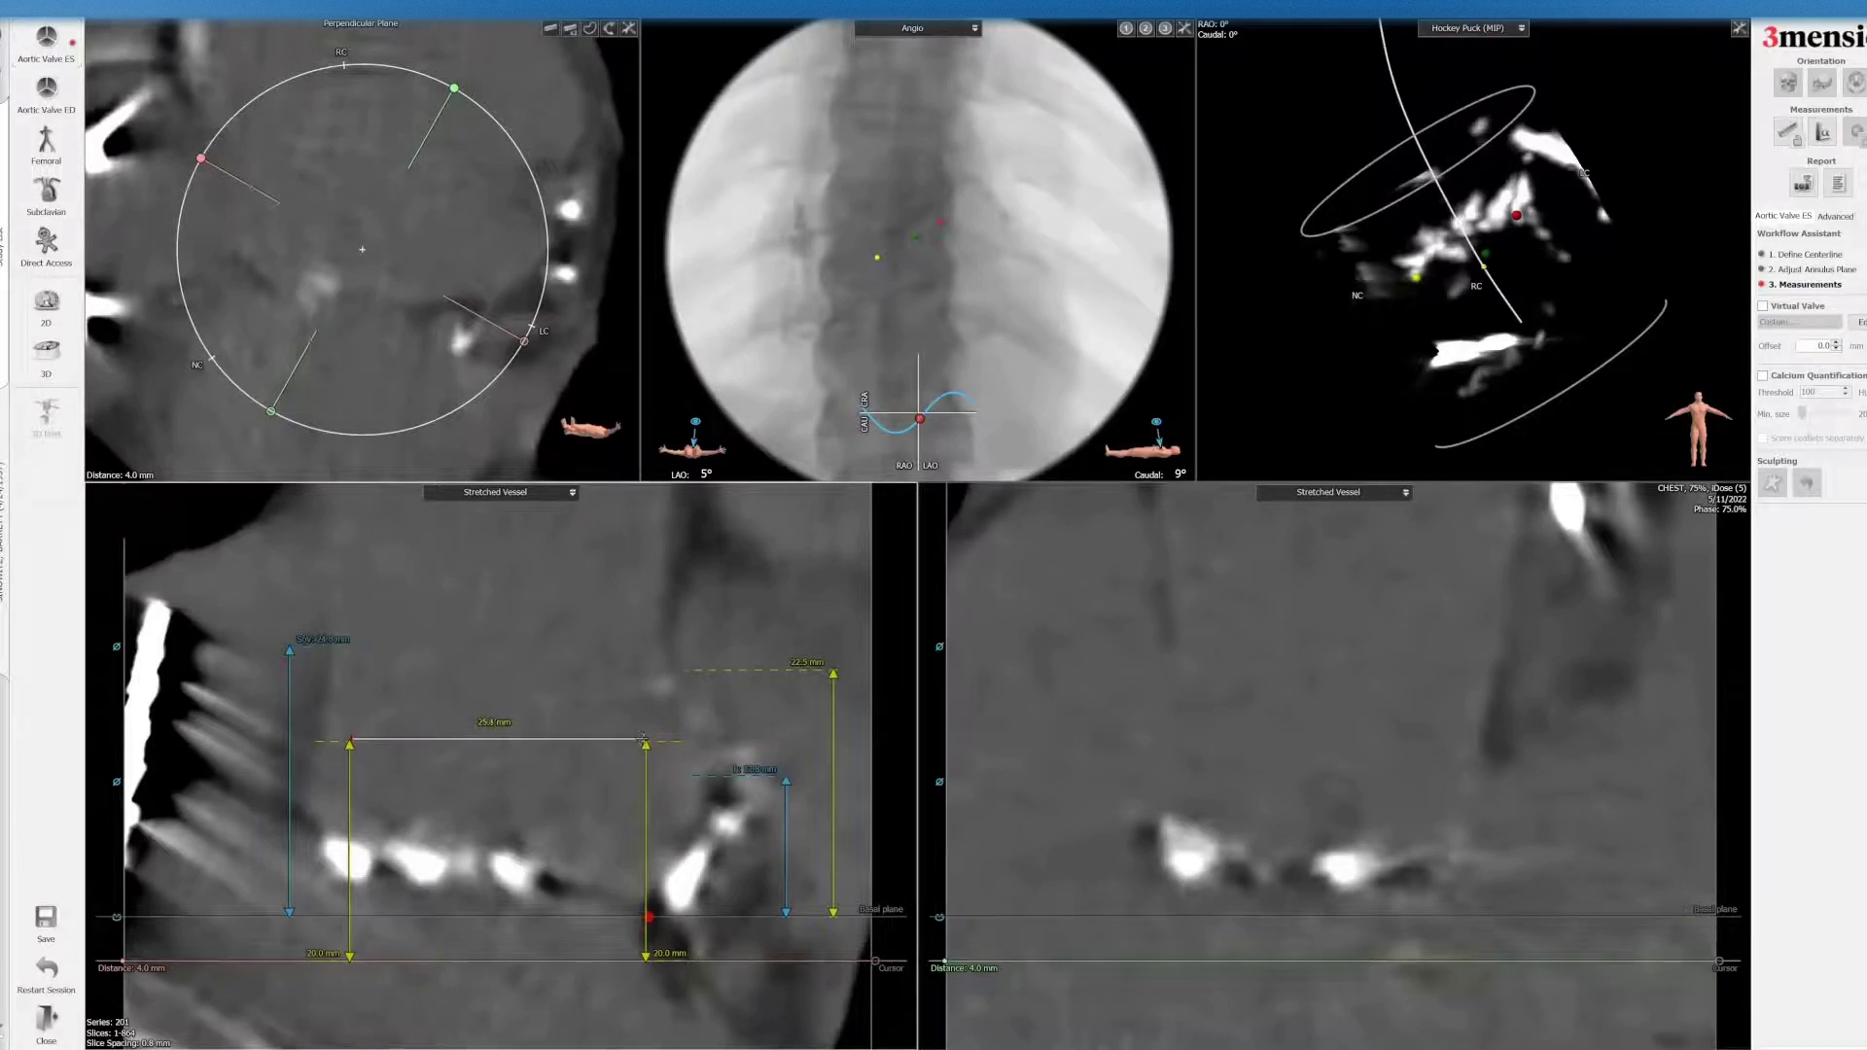
pyautogui.moveTo(643, 739); pyautogui.dragTo(543, 757)
# - Draw a 26.0 mm distance line between the lower ends of the arrows to close the valve frame outline
pyautogui.rightClick(469, 587)
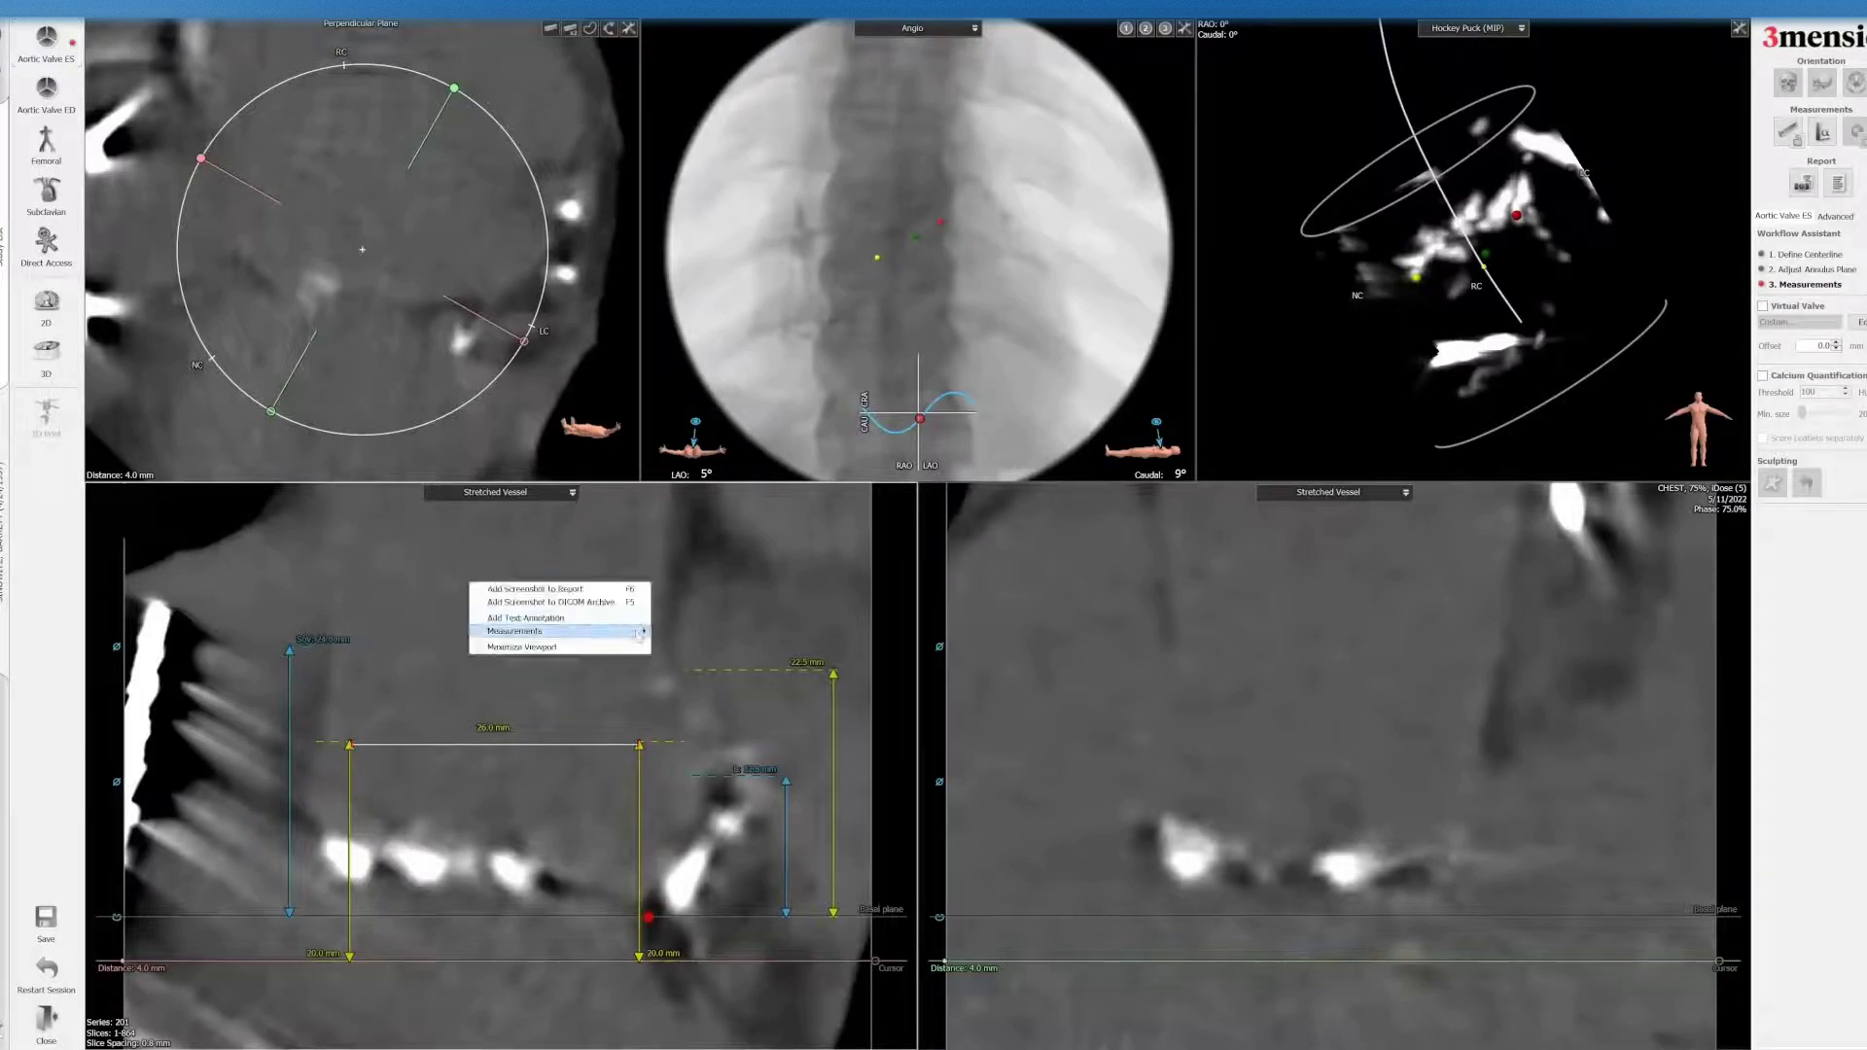
pyautogui.moveTo(622, 631)
pyautogui.click(690, 633)
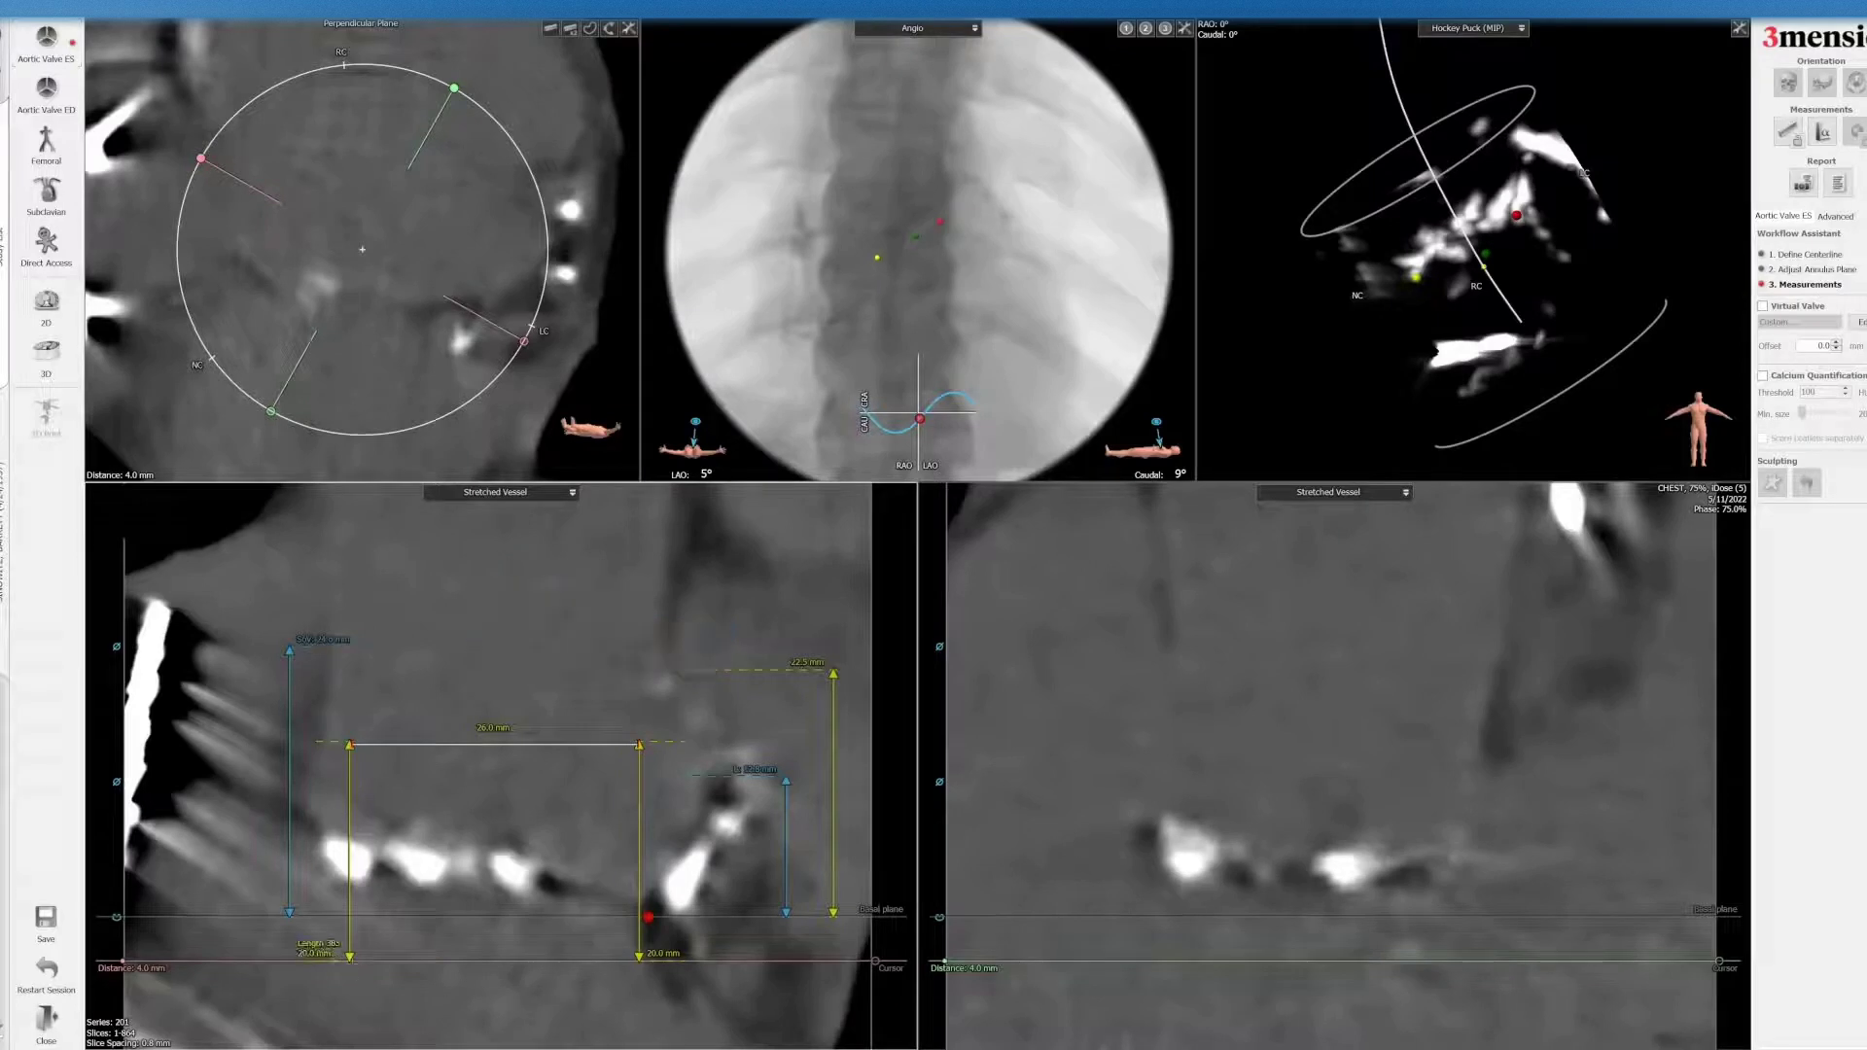
pyautogui.moveTo(350, 958); pyautogui.dragTo(637, 958)
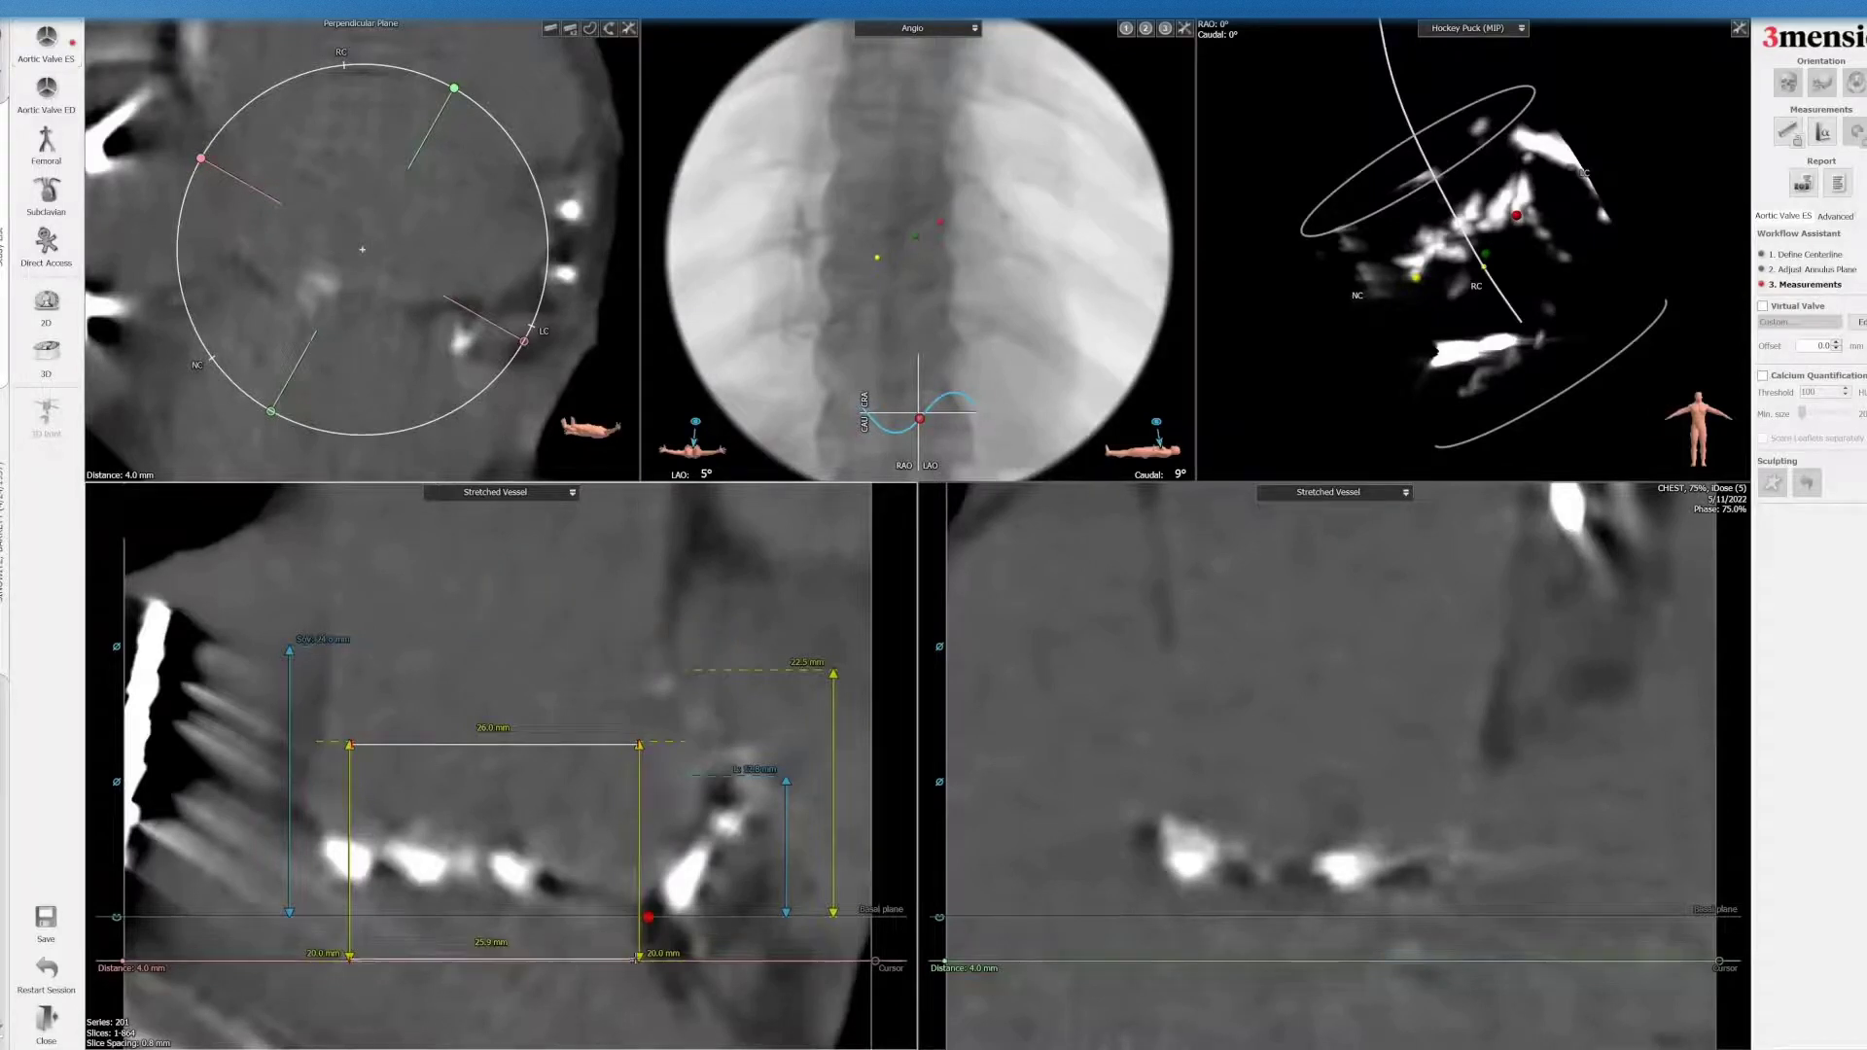
pyautogui.click(596, 961)
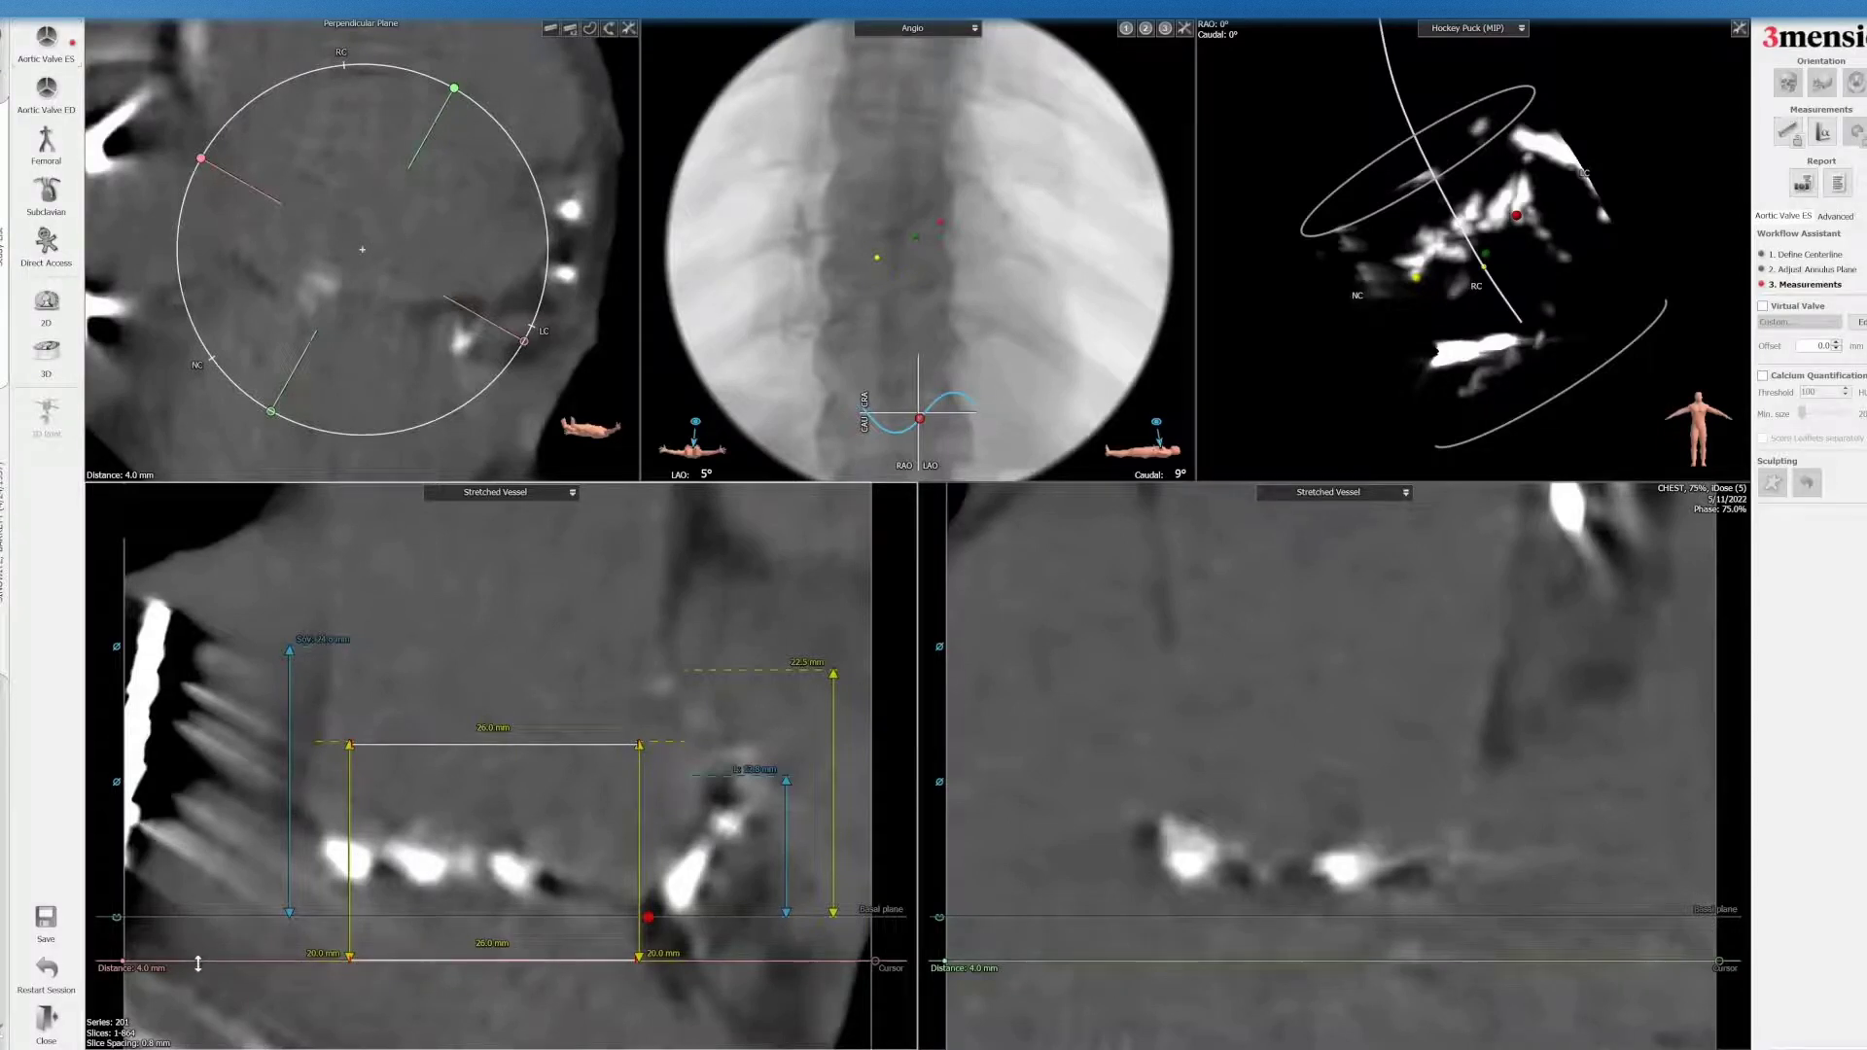
# - Set the cursor plane to 1.0 mm and draw a circular ellipse measurement of 26.0 mm diameter over the aortic root in the perpendicular plane
pyautogui.moveTo(200, 933); pyautogui.dragTo(199, 912)
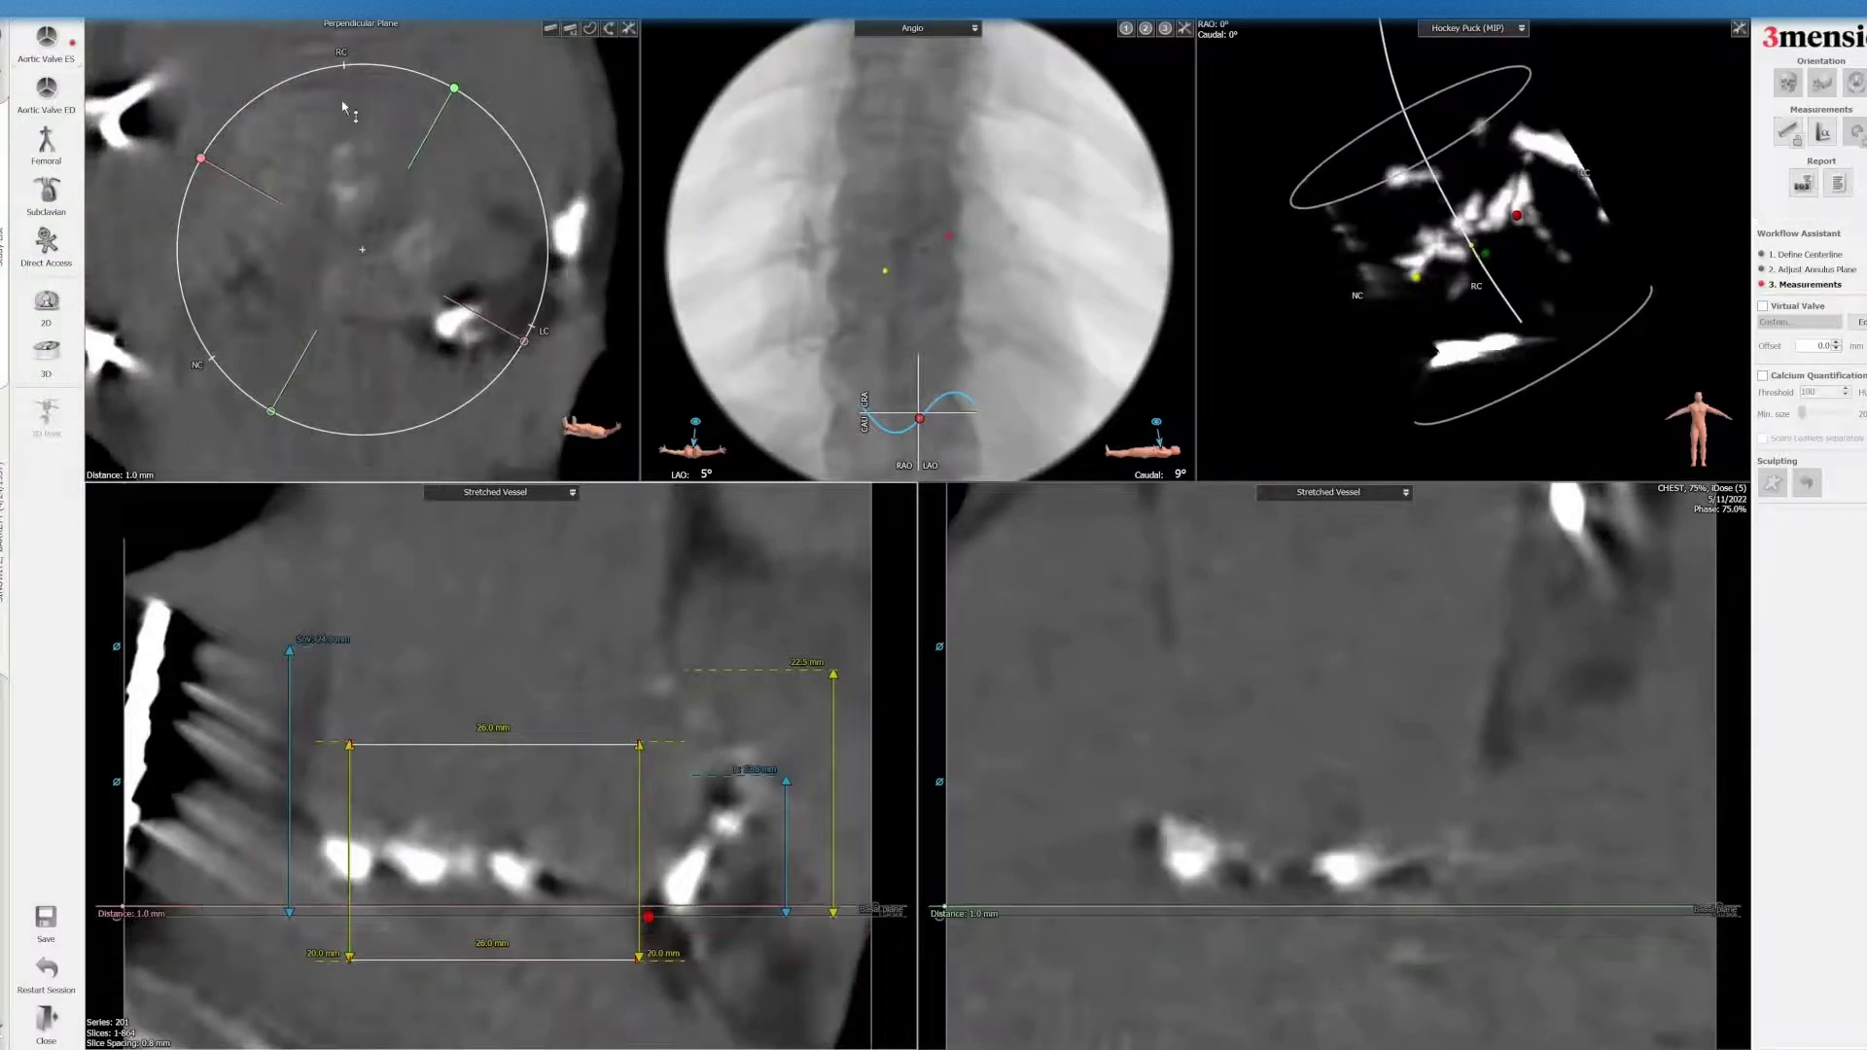
pyautogui.rightClick(347, 84)
pyautogui.moveTo(494, 133)
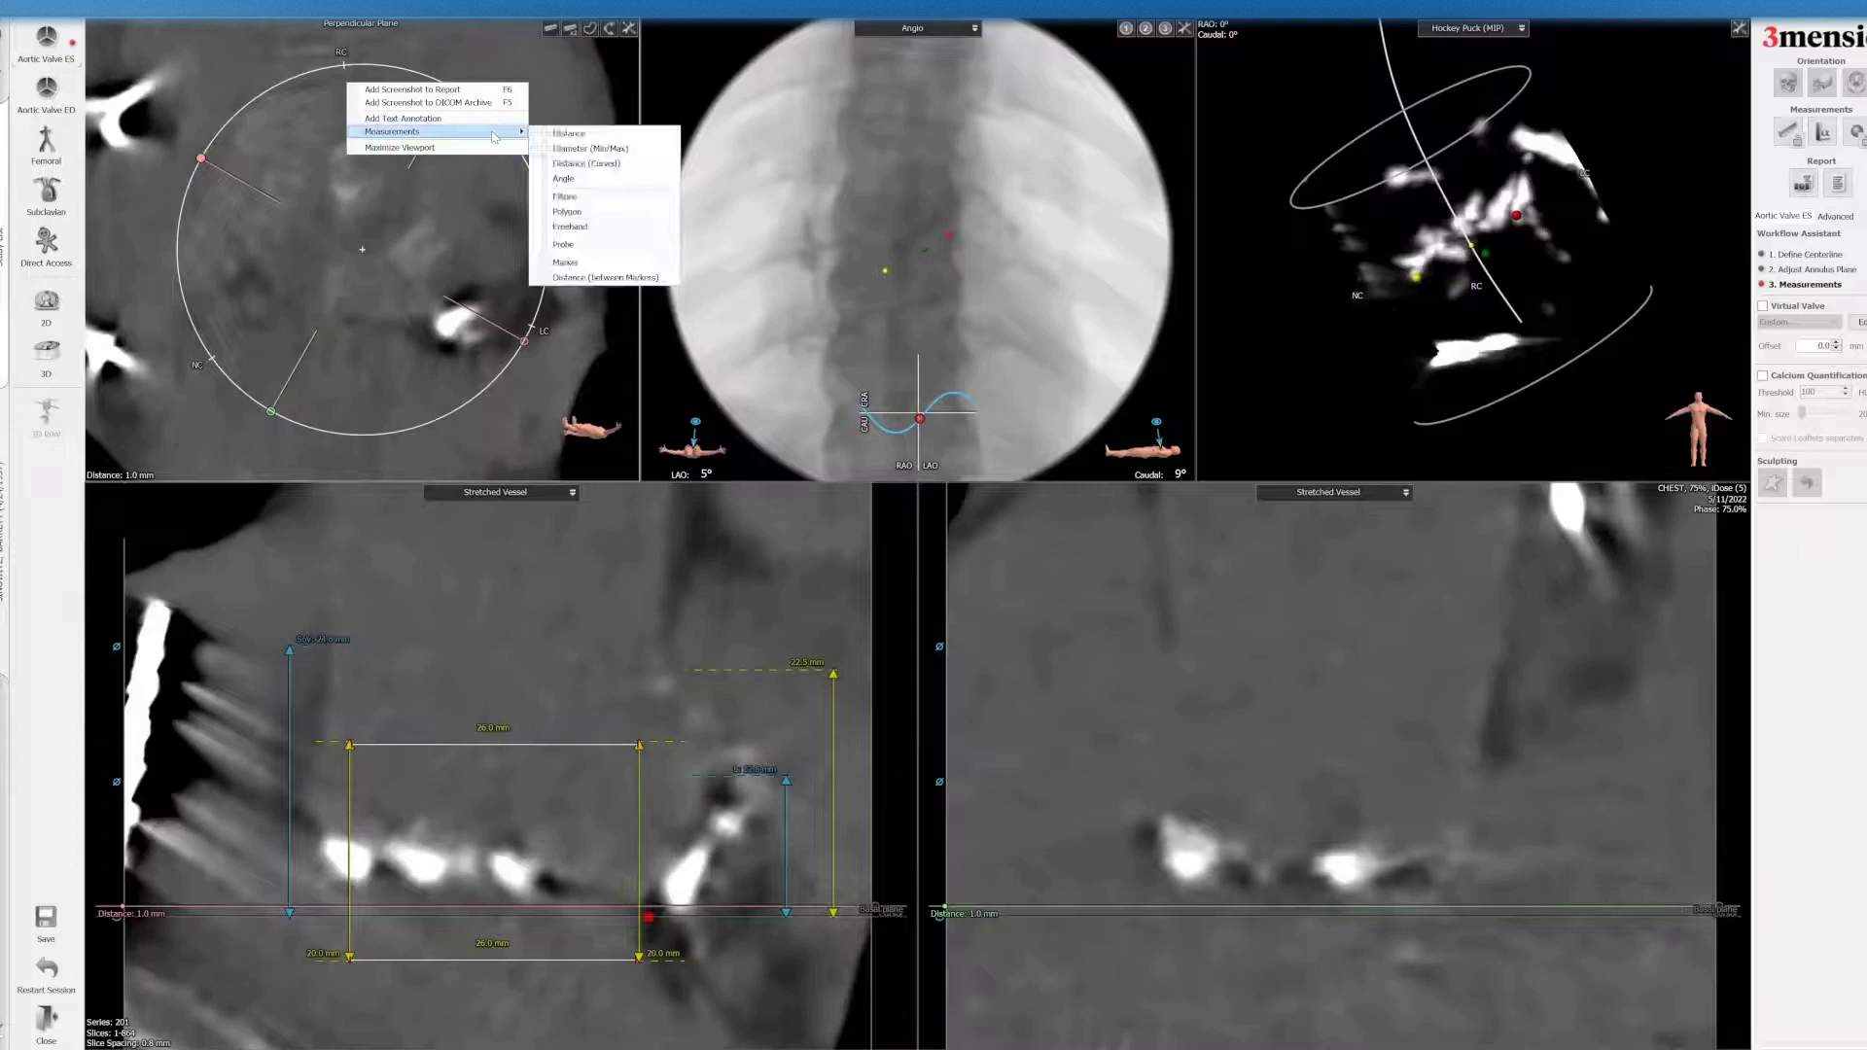
pyautogui.click(618, 200)
pyautogui.moveTo(301, 155)
pyautogui.mouseDown()
pyautogui.moveTo(398, 319)
pyautogui.moveTo(383, 294)
pyautogui.mouseUp()
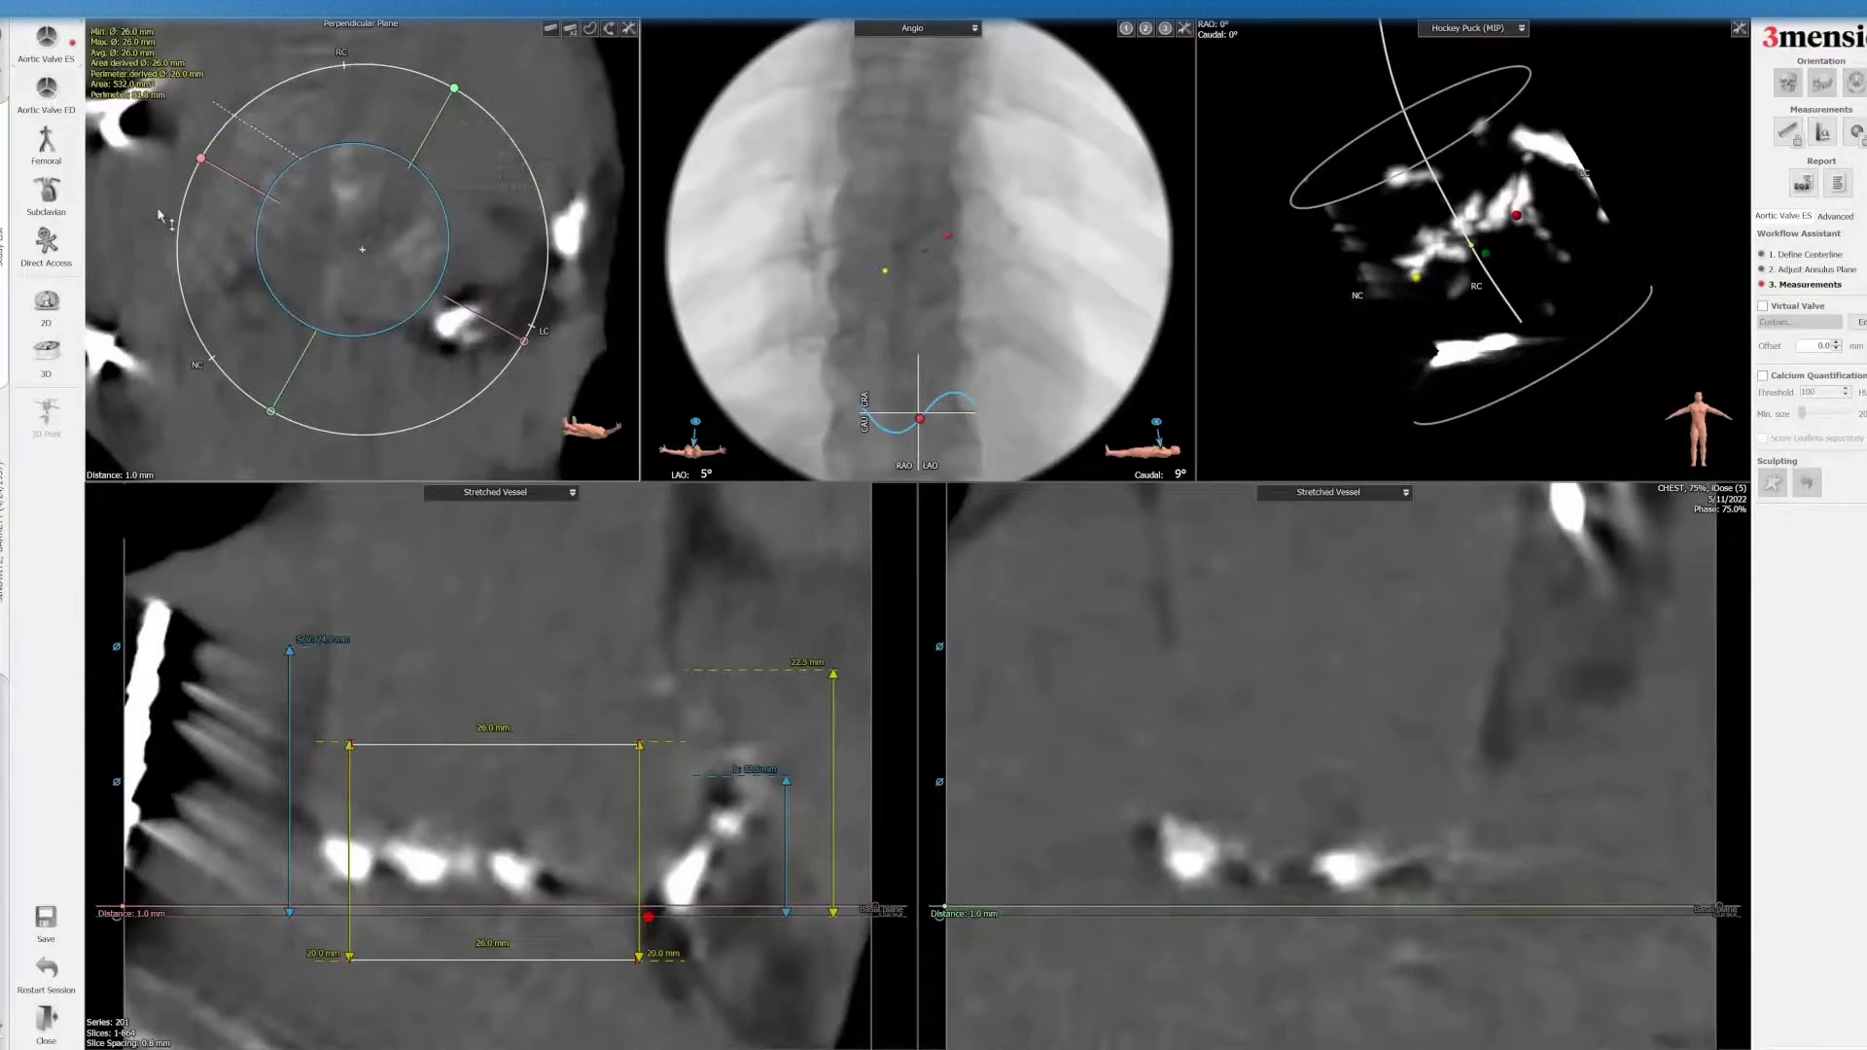
# - Add a report screenshot of the perpendicular plane titled "Root 1mm" with the measurement values shown in the screenshot
pyautogui.rightClick(543, 97)
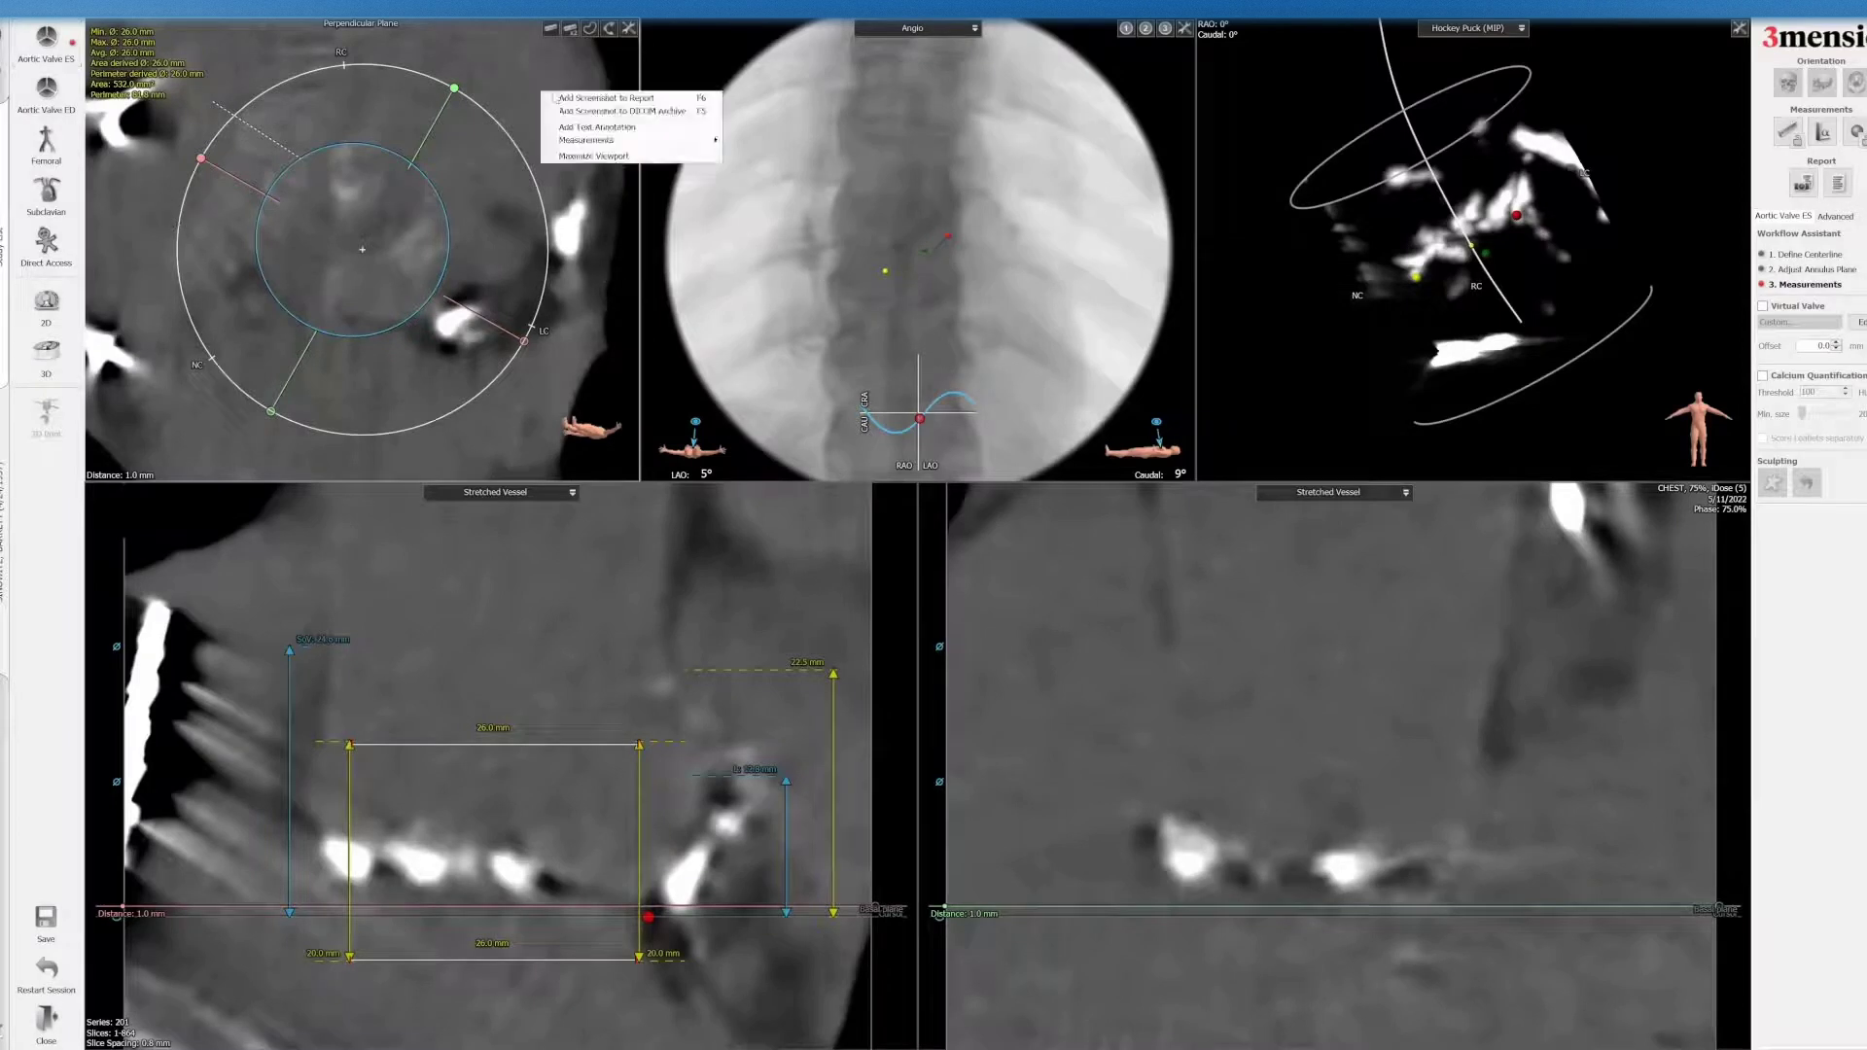
pyautogui.click(685, 100)
pyautogui.click(1039, 403)
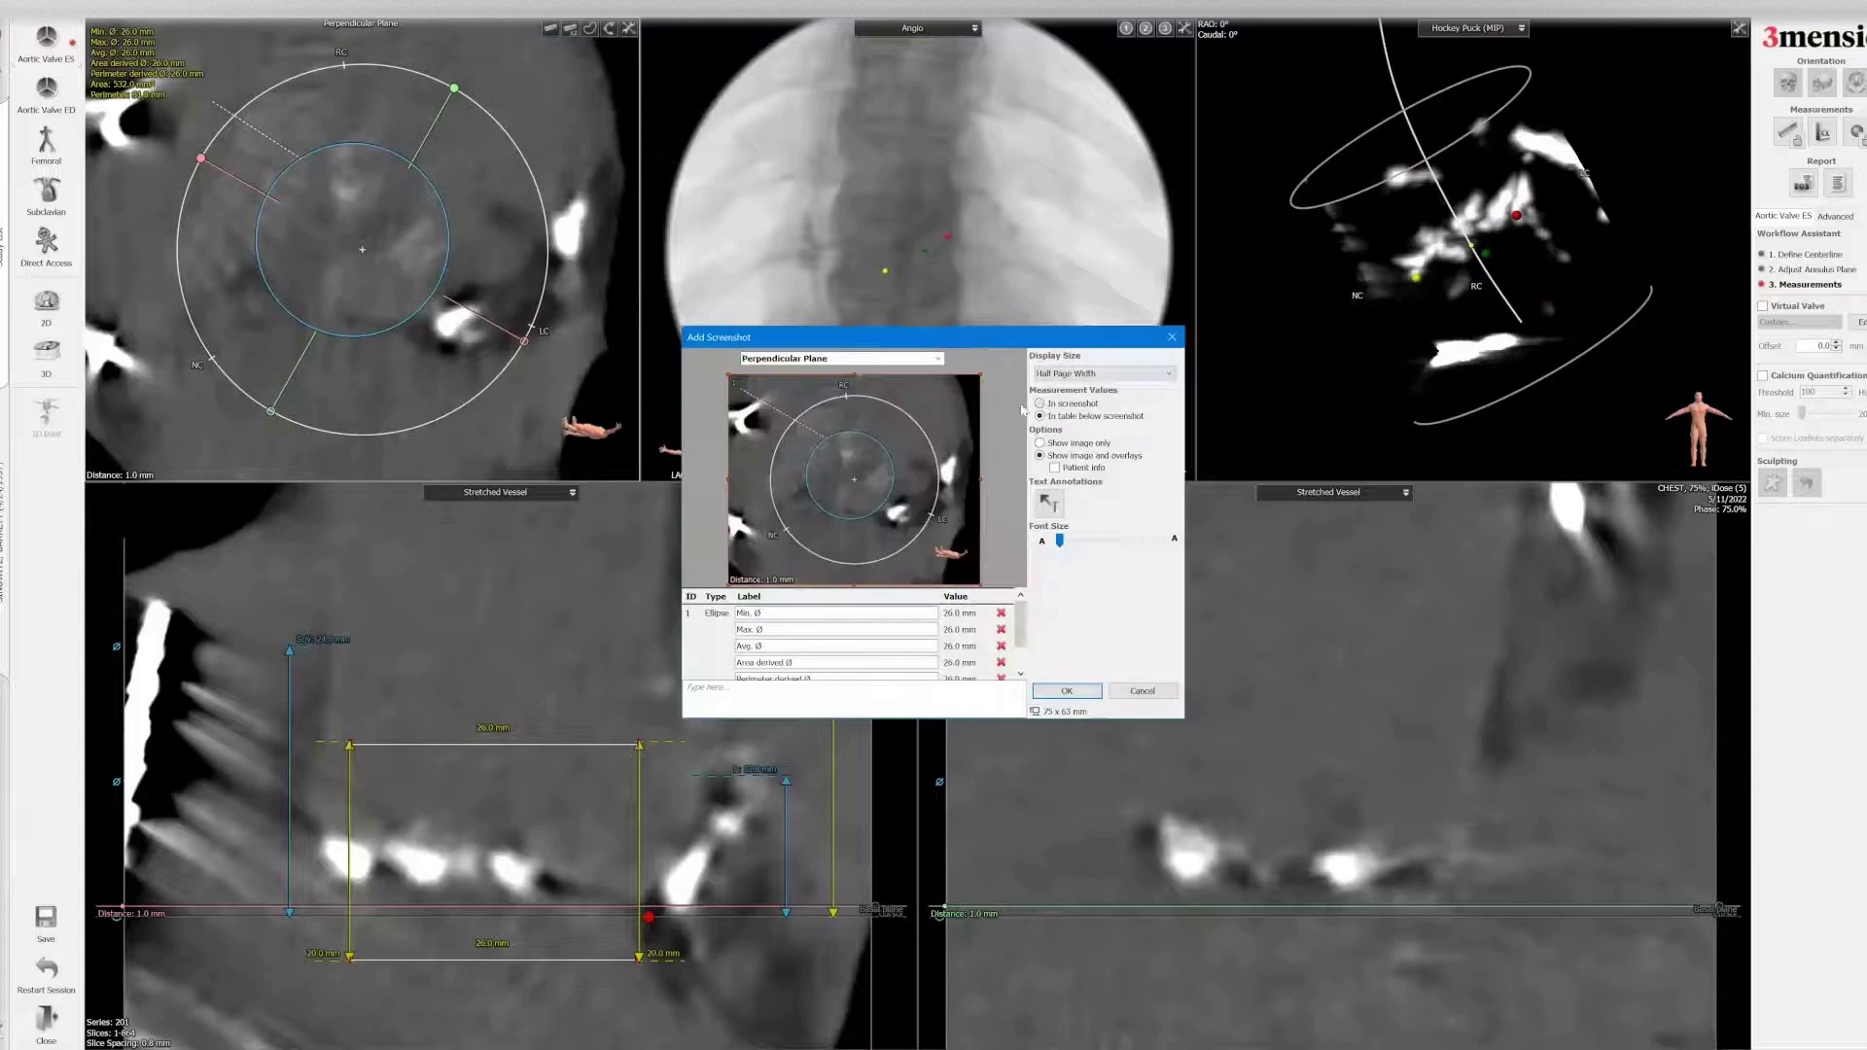
pyautogui.click(902, 359)
pyautogui.write('Root 1mm')
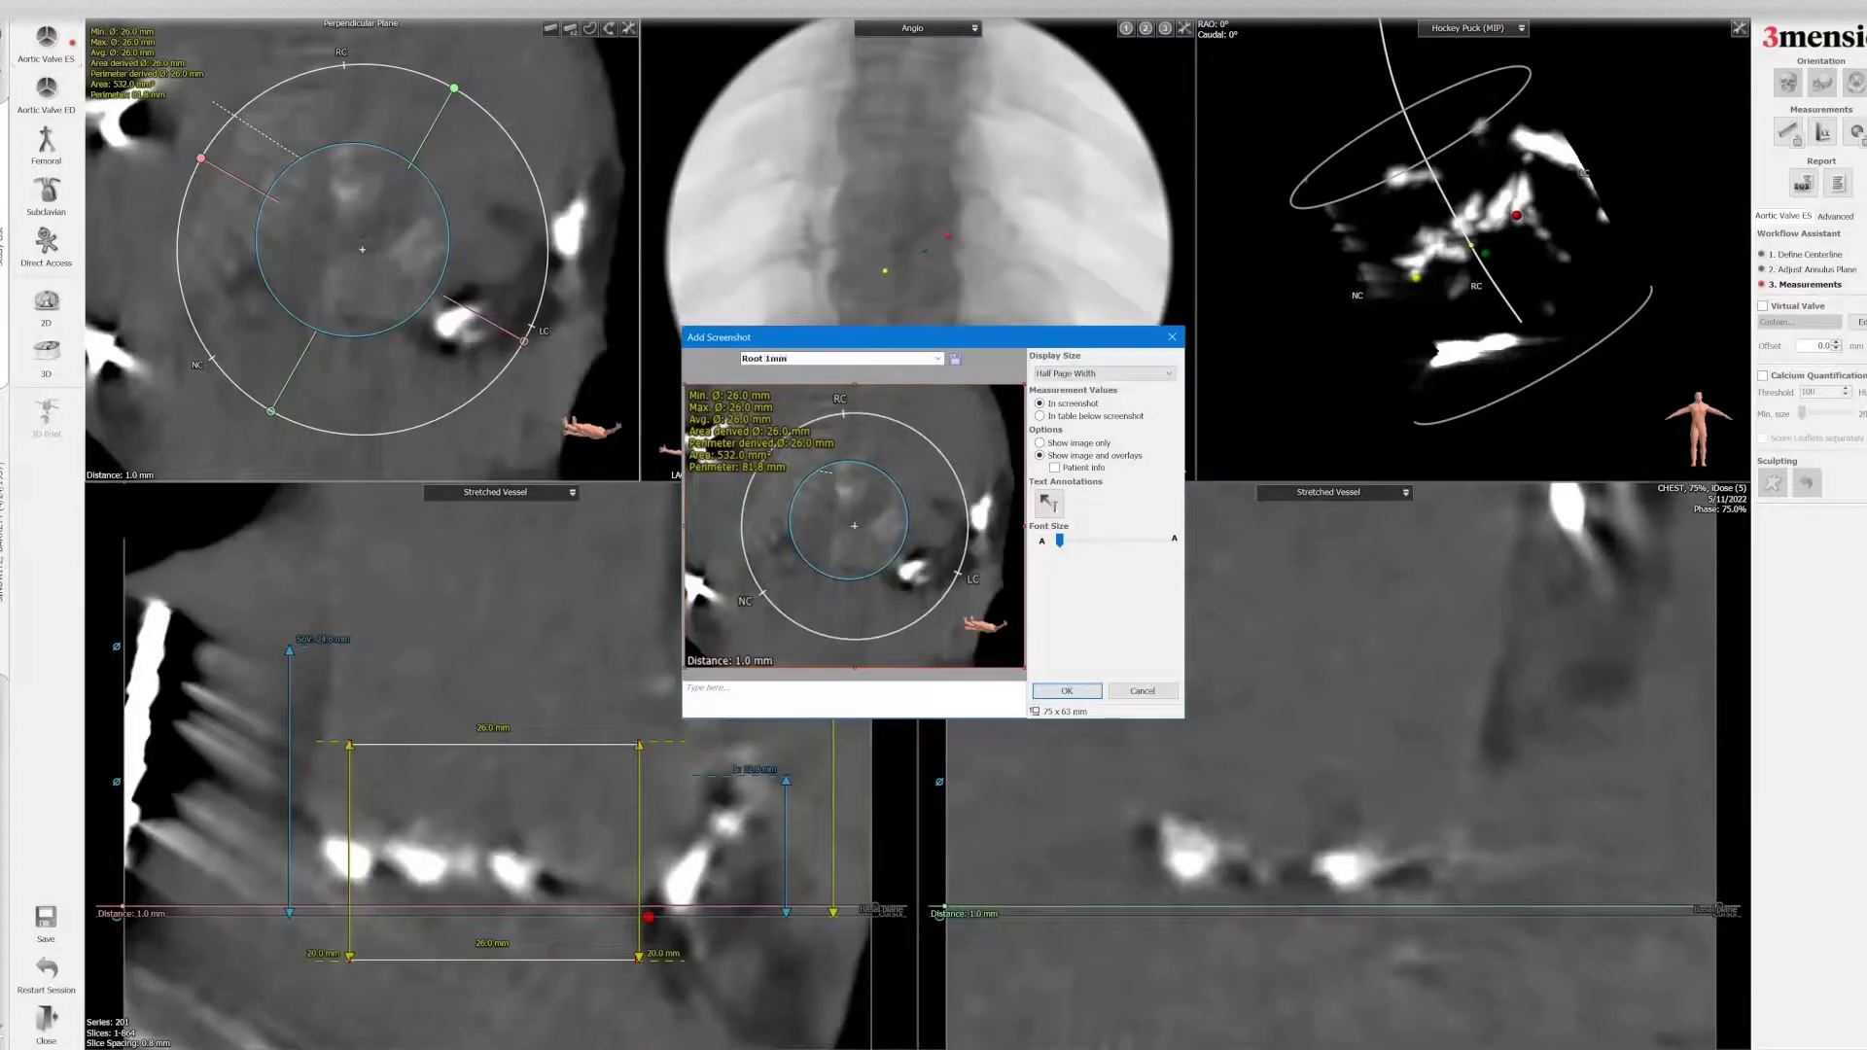
pyautogui.press('Return')
# - Raise the cursor plane to 2.0 mm and 3.0 mm, adding a report screenshot of the root with the circle at each level
pyautogui.scroll(4, 892, 356)
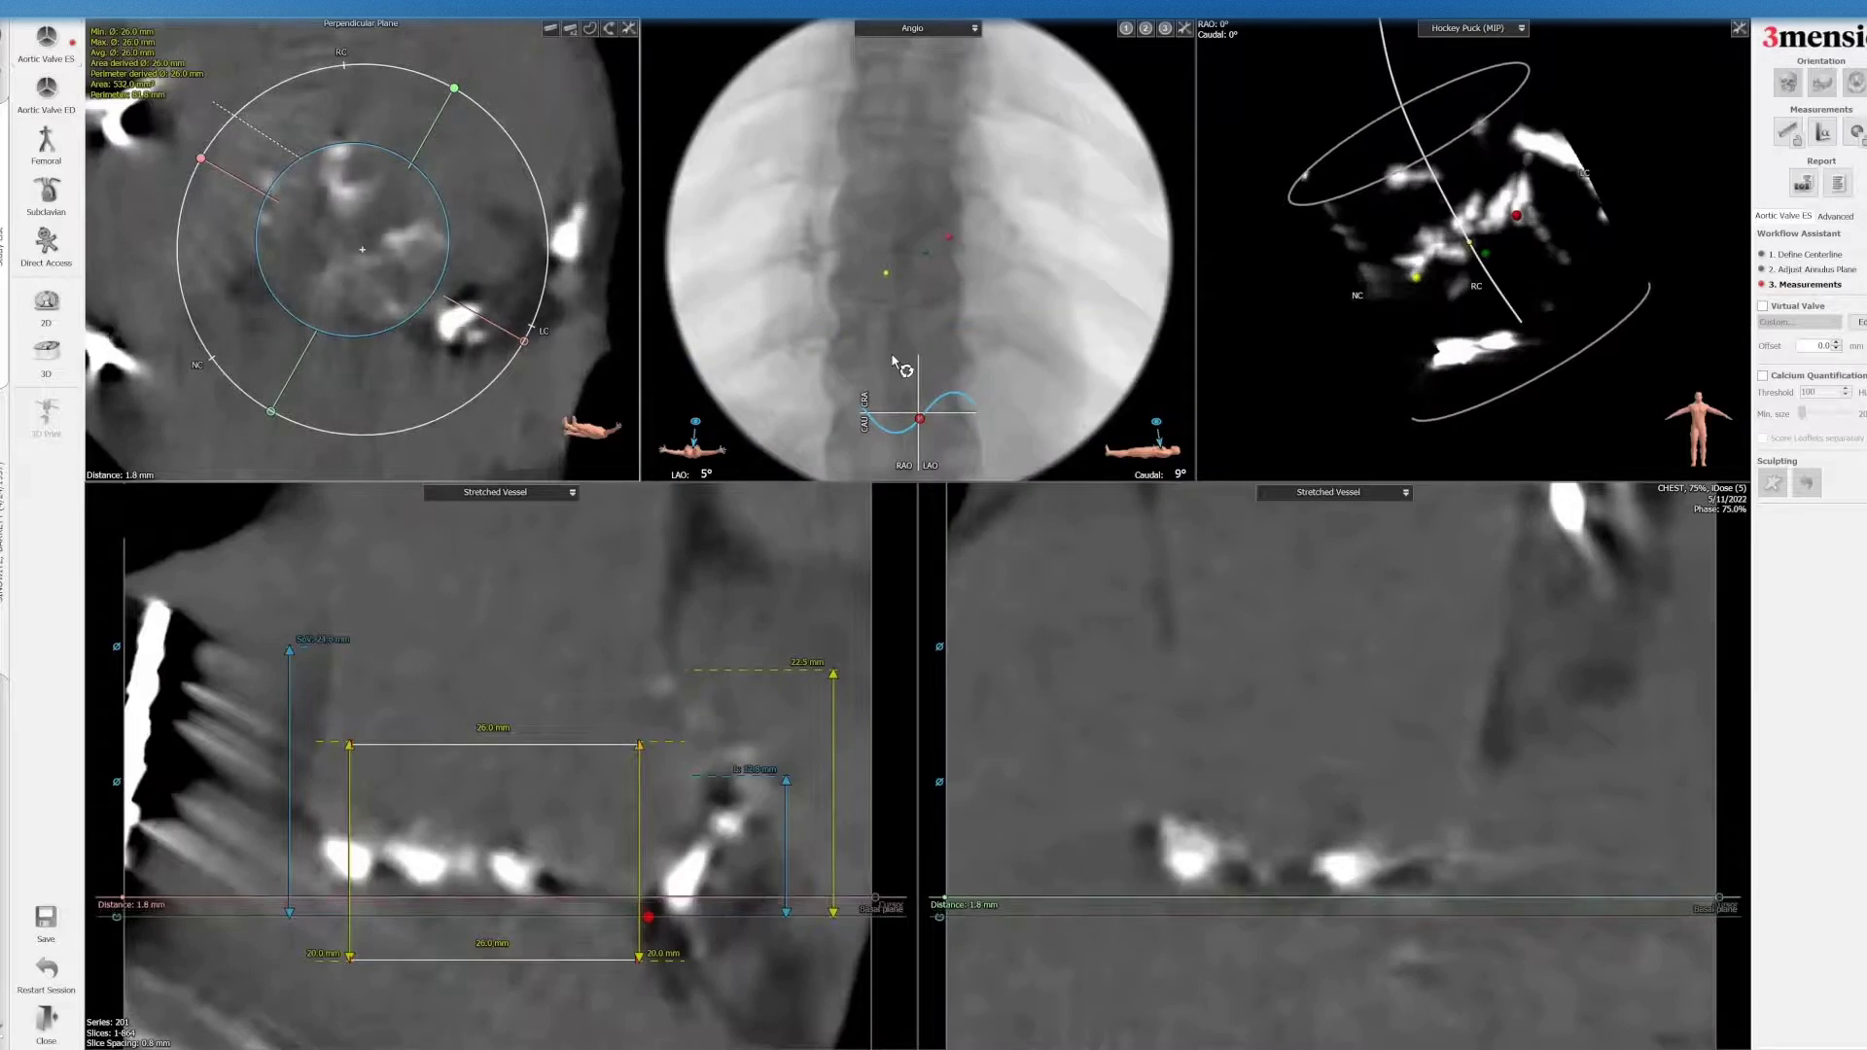
pyautogui.scroll(1, 895, 363)
pyautogui.scroll(1, 895, 363)
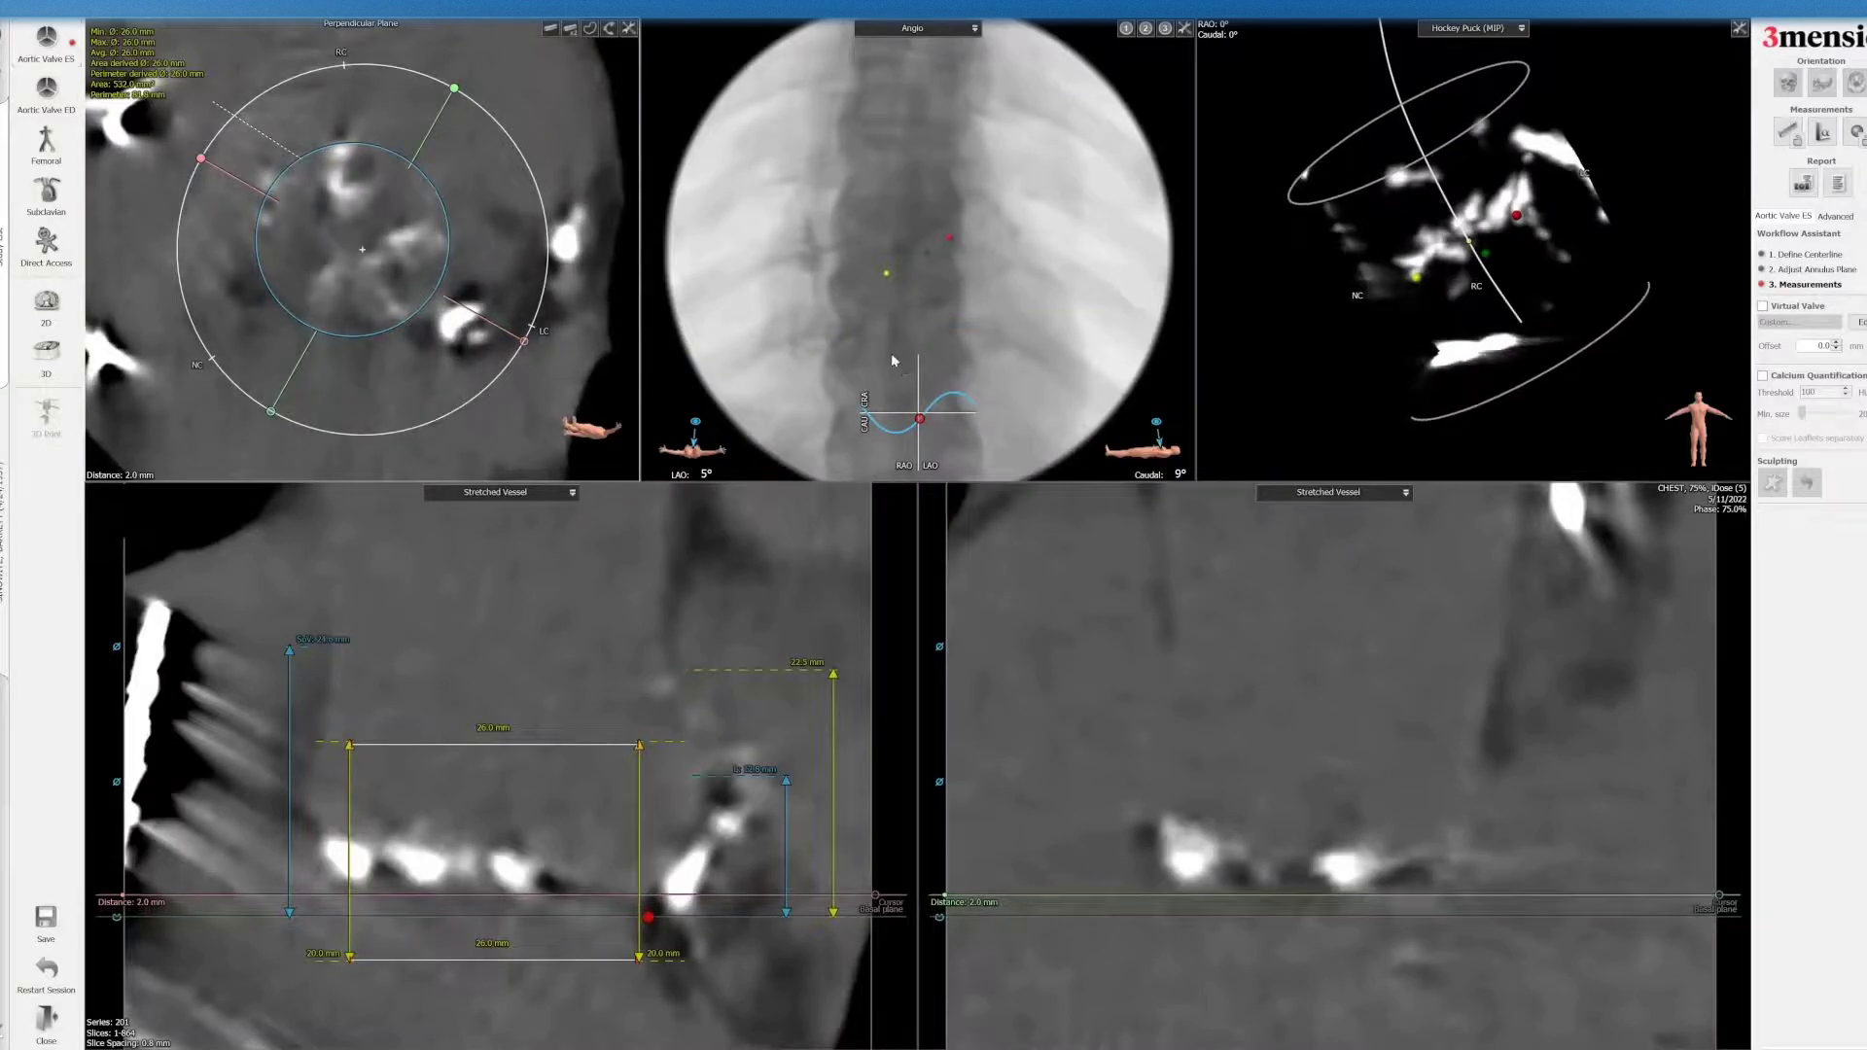
pyautogui.press('s')
pyautogui.press('Return')
pyautogui.scroll(3, 885, 351)
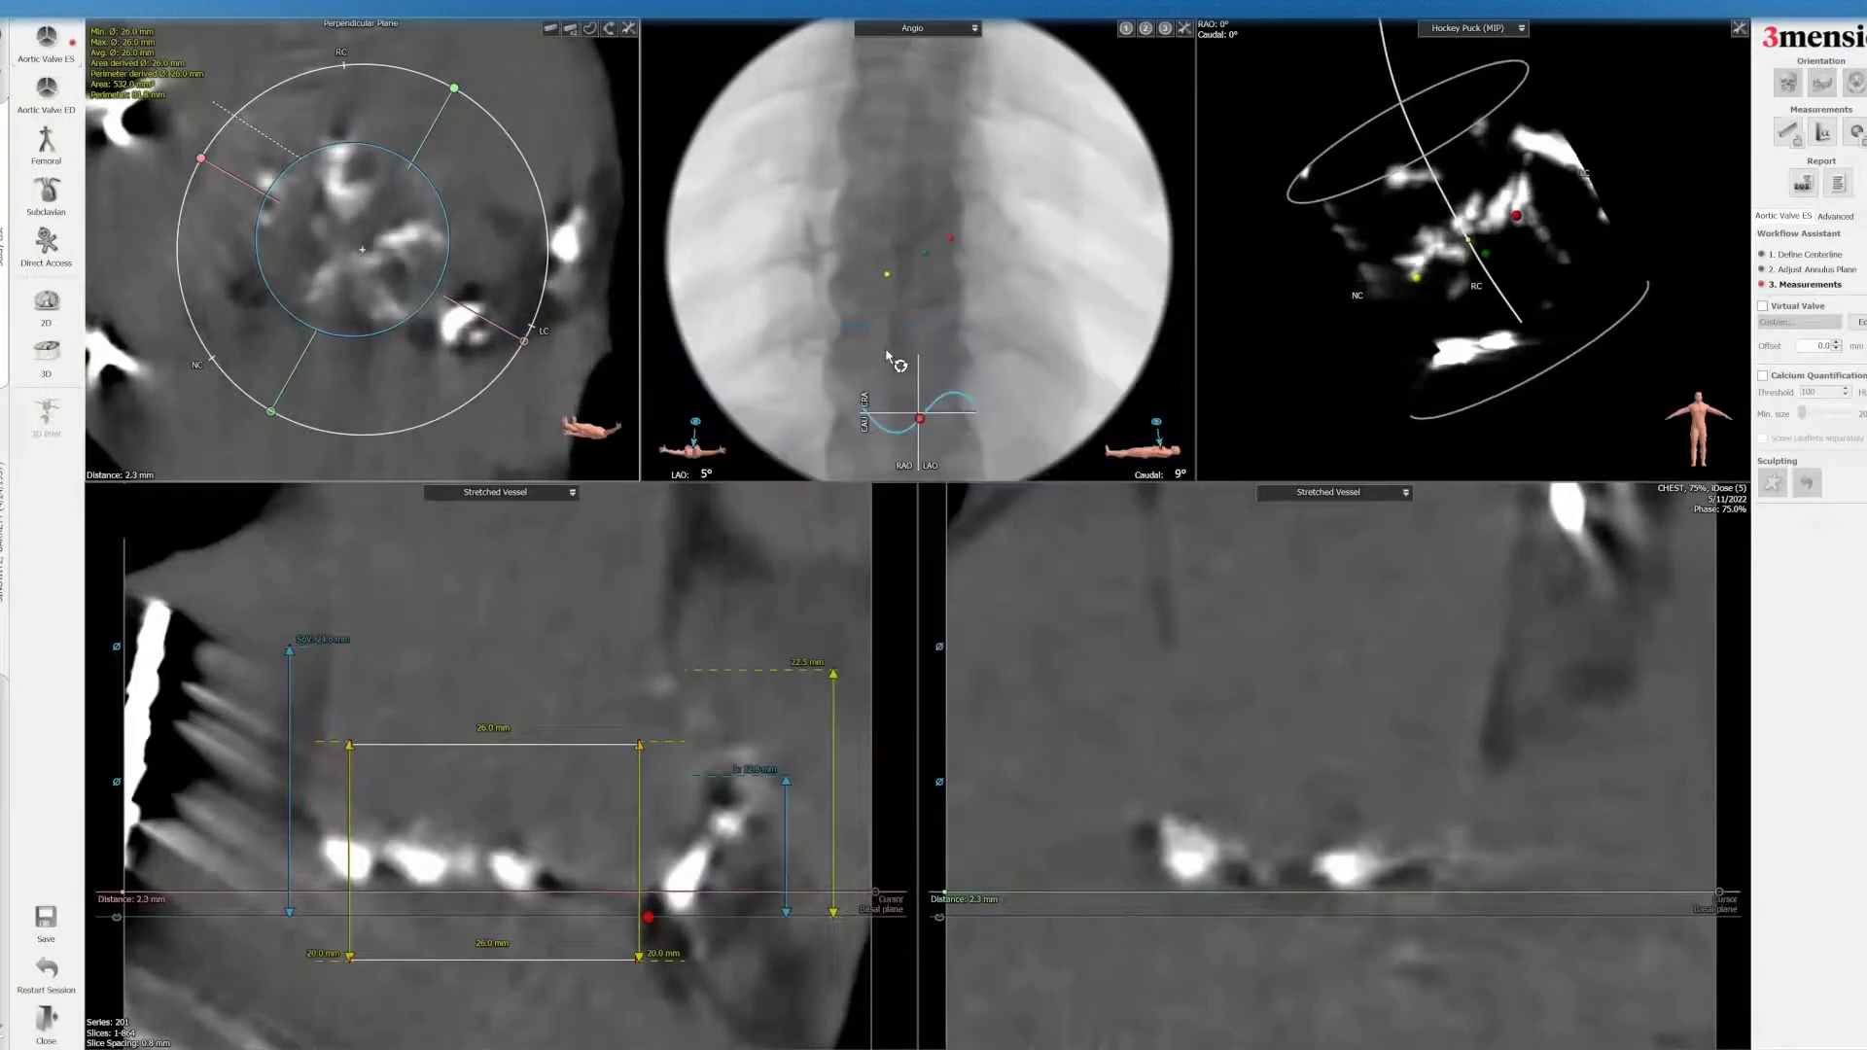
pyautogui.scroll(7, 887, 358)
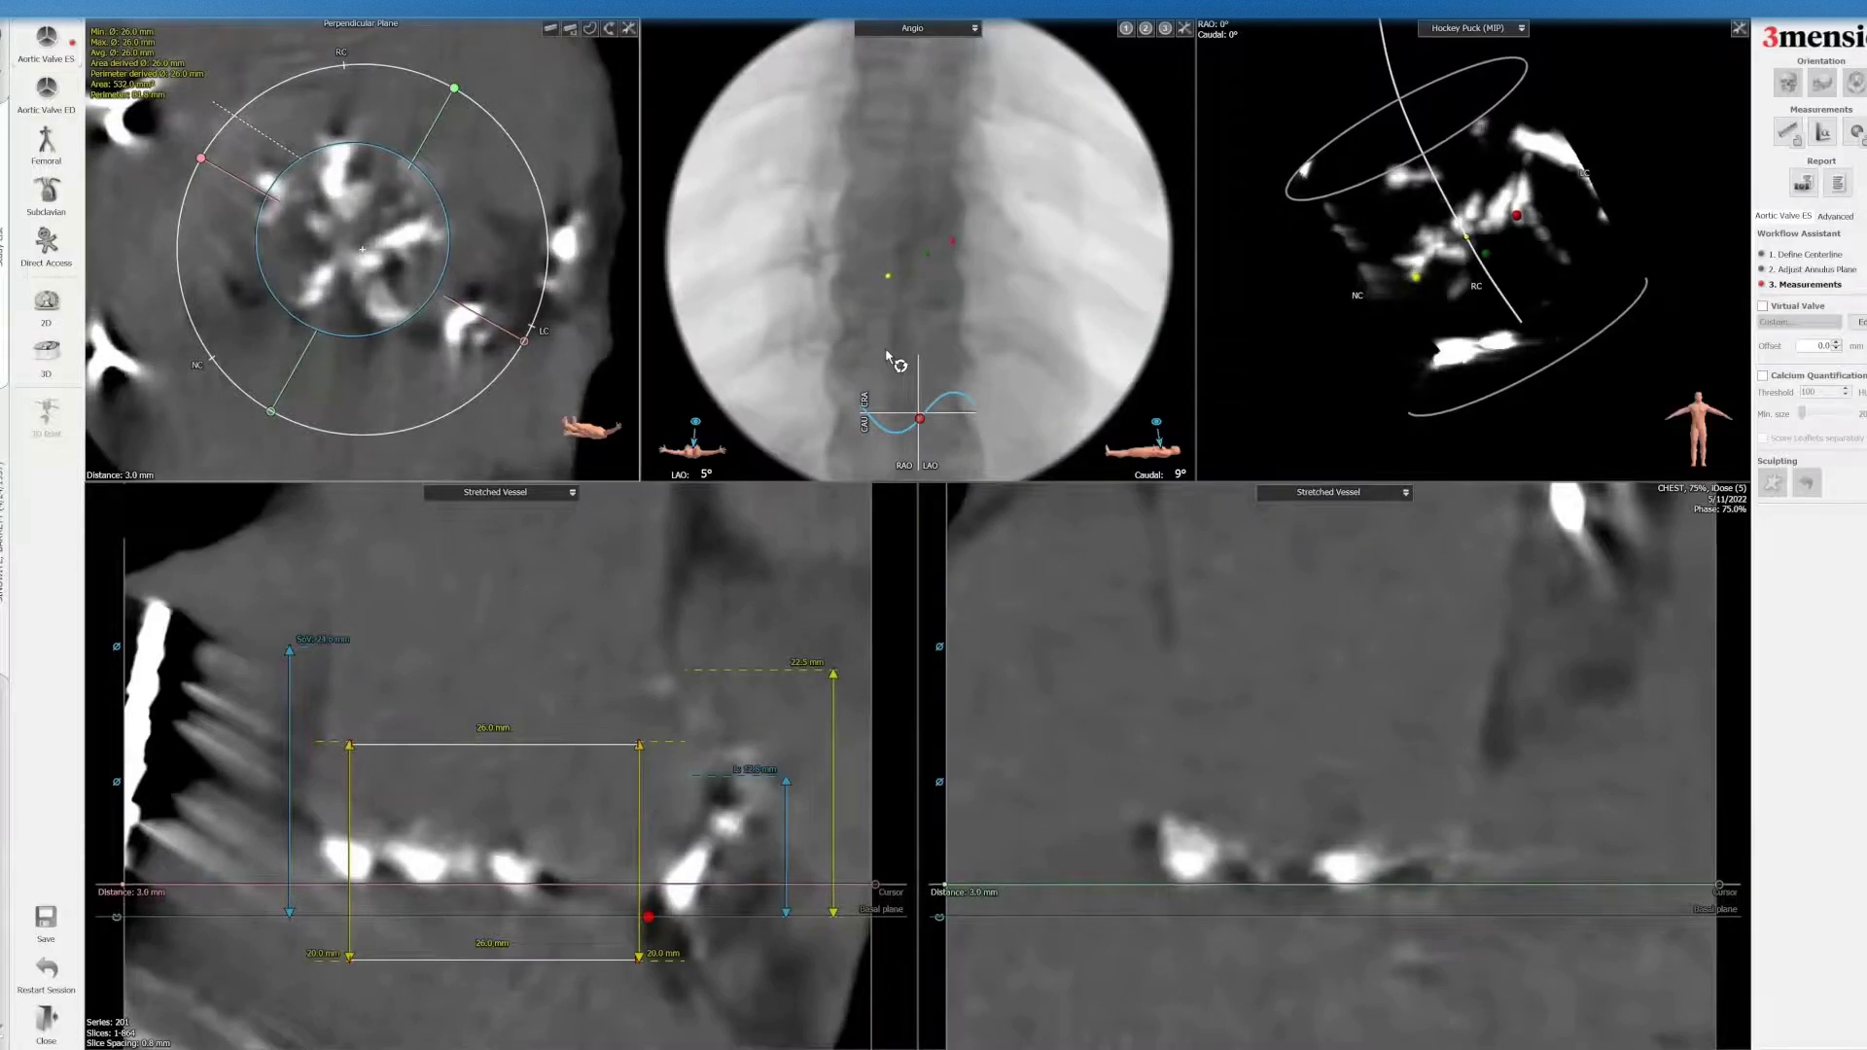
pyautogui.press('s')
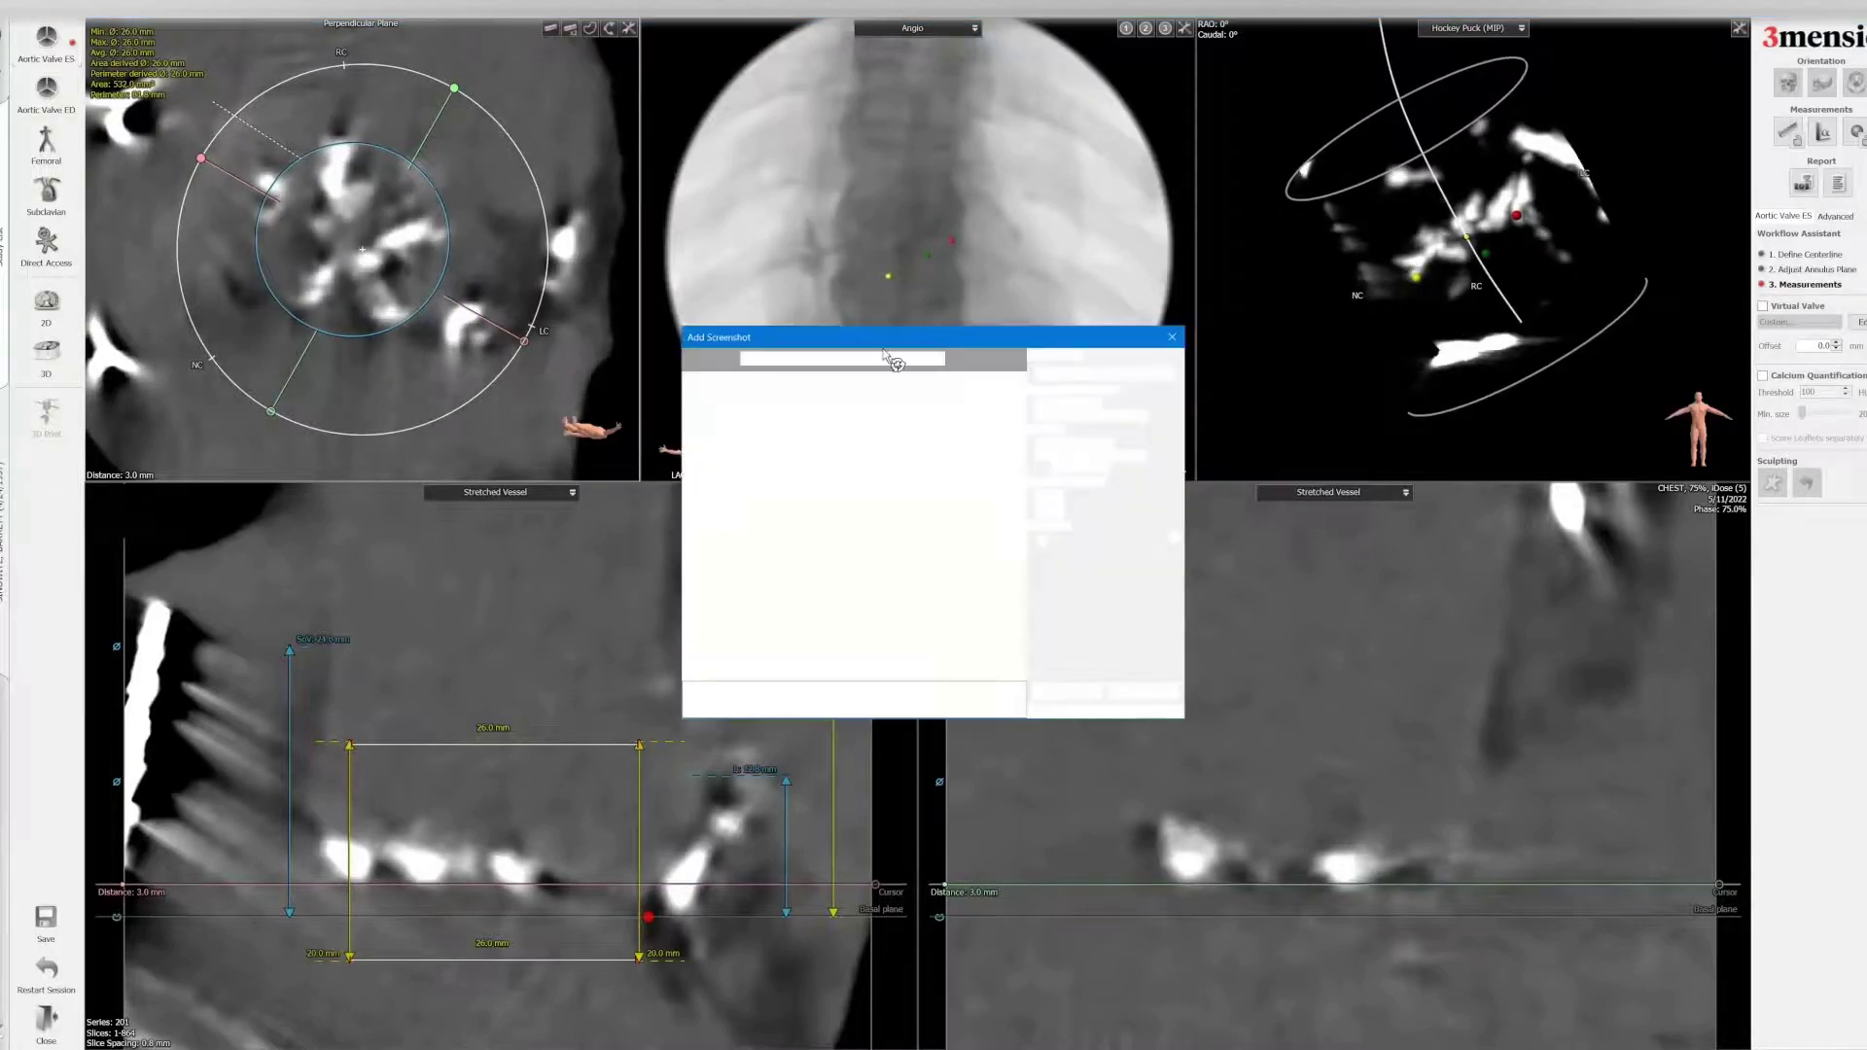
pyautogui.press('Return')
# - Examine the 26.0 mm circle against the leaflet calcification at each millimetre level from 4.0 to 10.0 mm above the basal plane
pyautogui.scroll(7, 885, 355)
pyautogui.scroll(3, 885, 355)
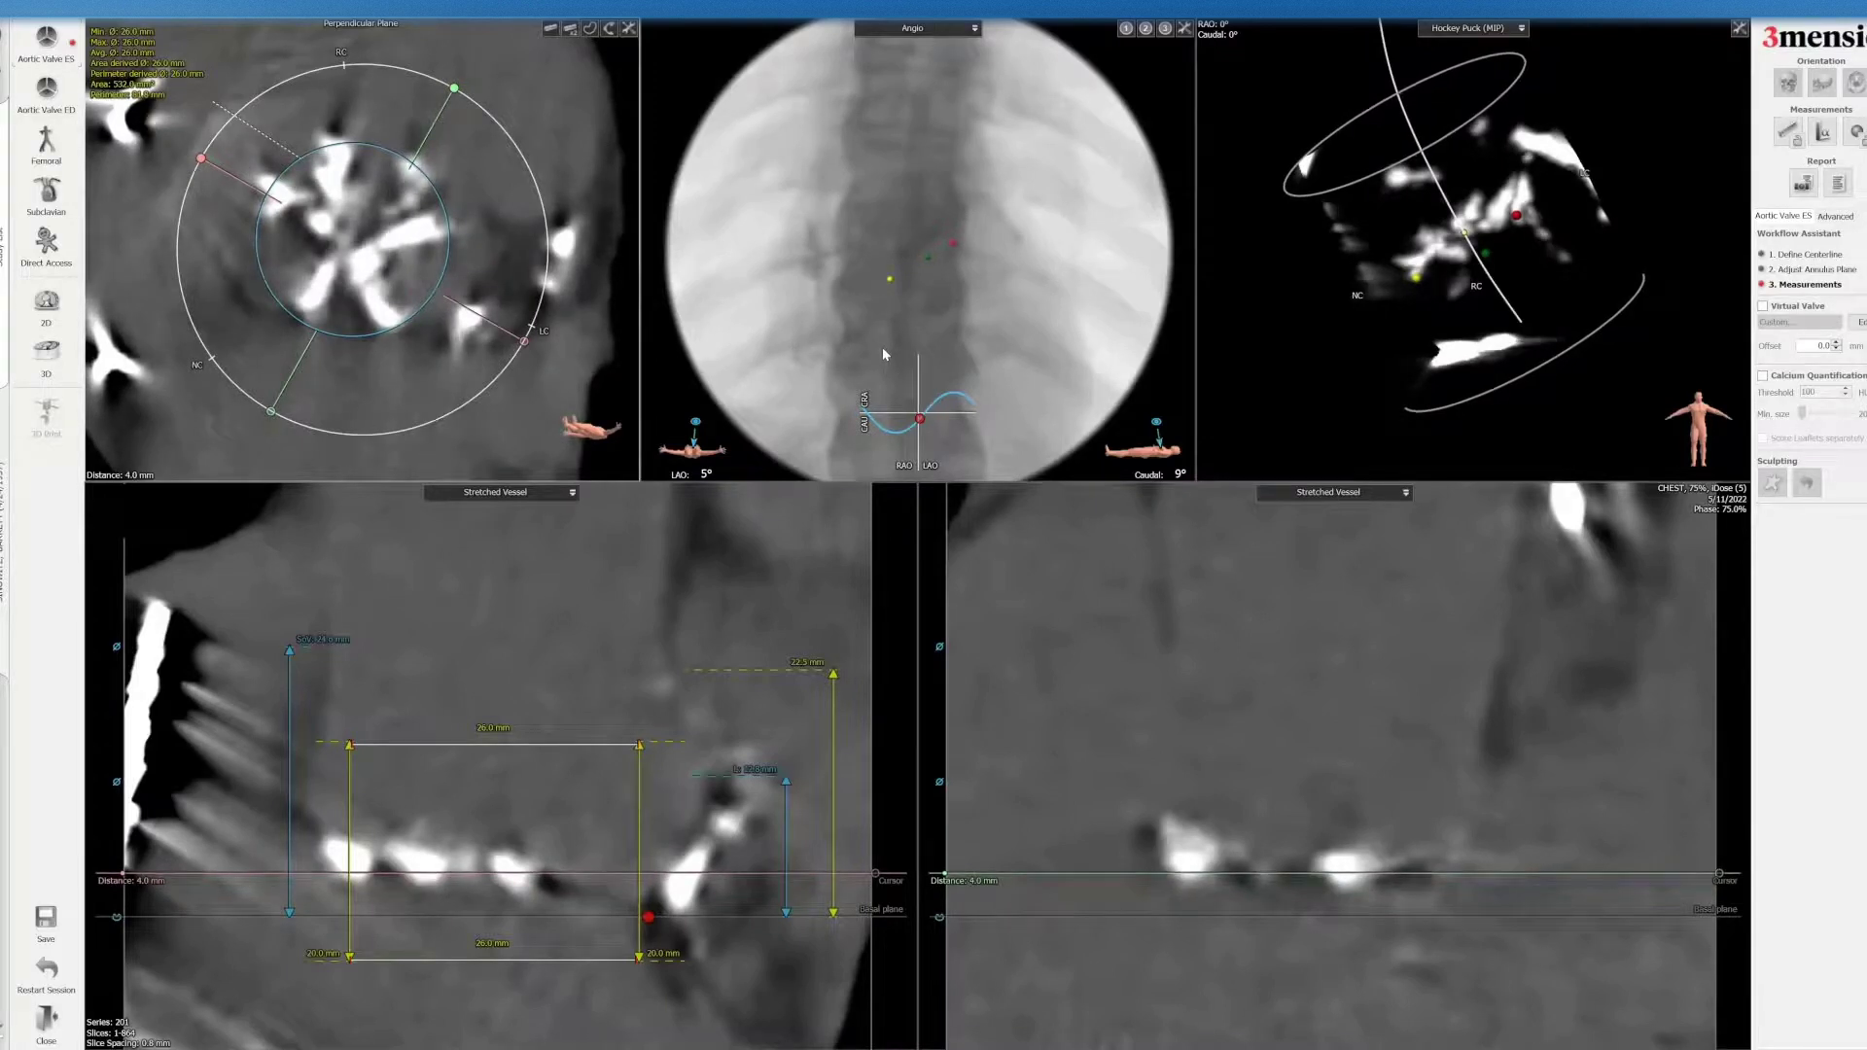
pyautogui.scroll(9, 883, 349)
pyautogui.scroll(1, 883, 354)
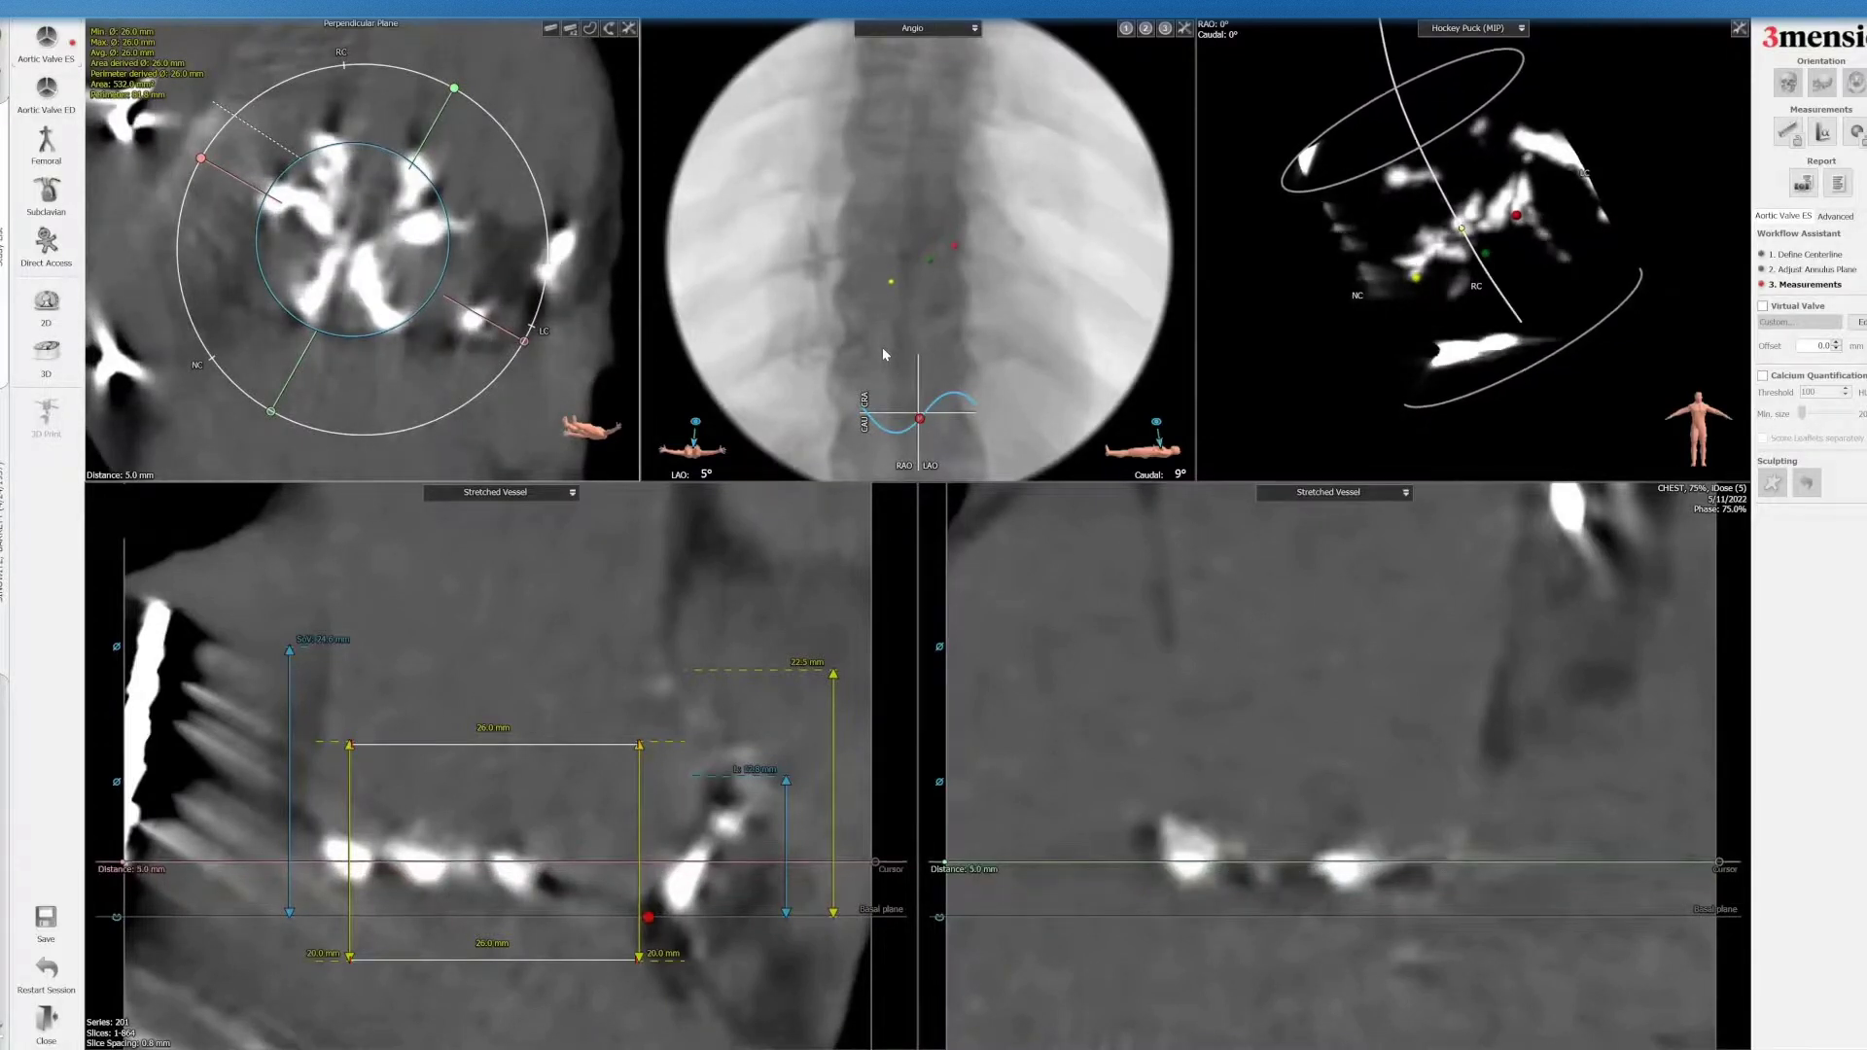
pyautogui.scroll(10, 884, 355)
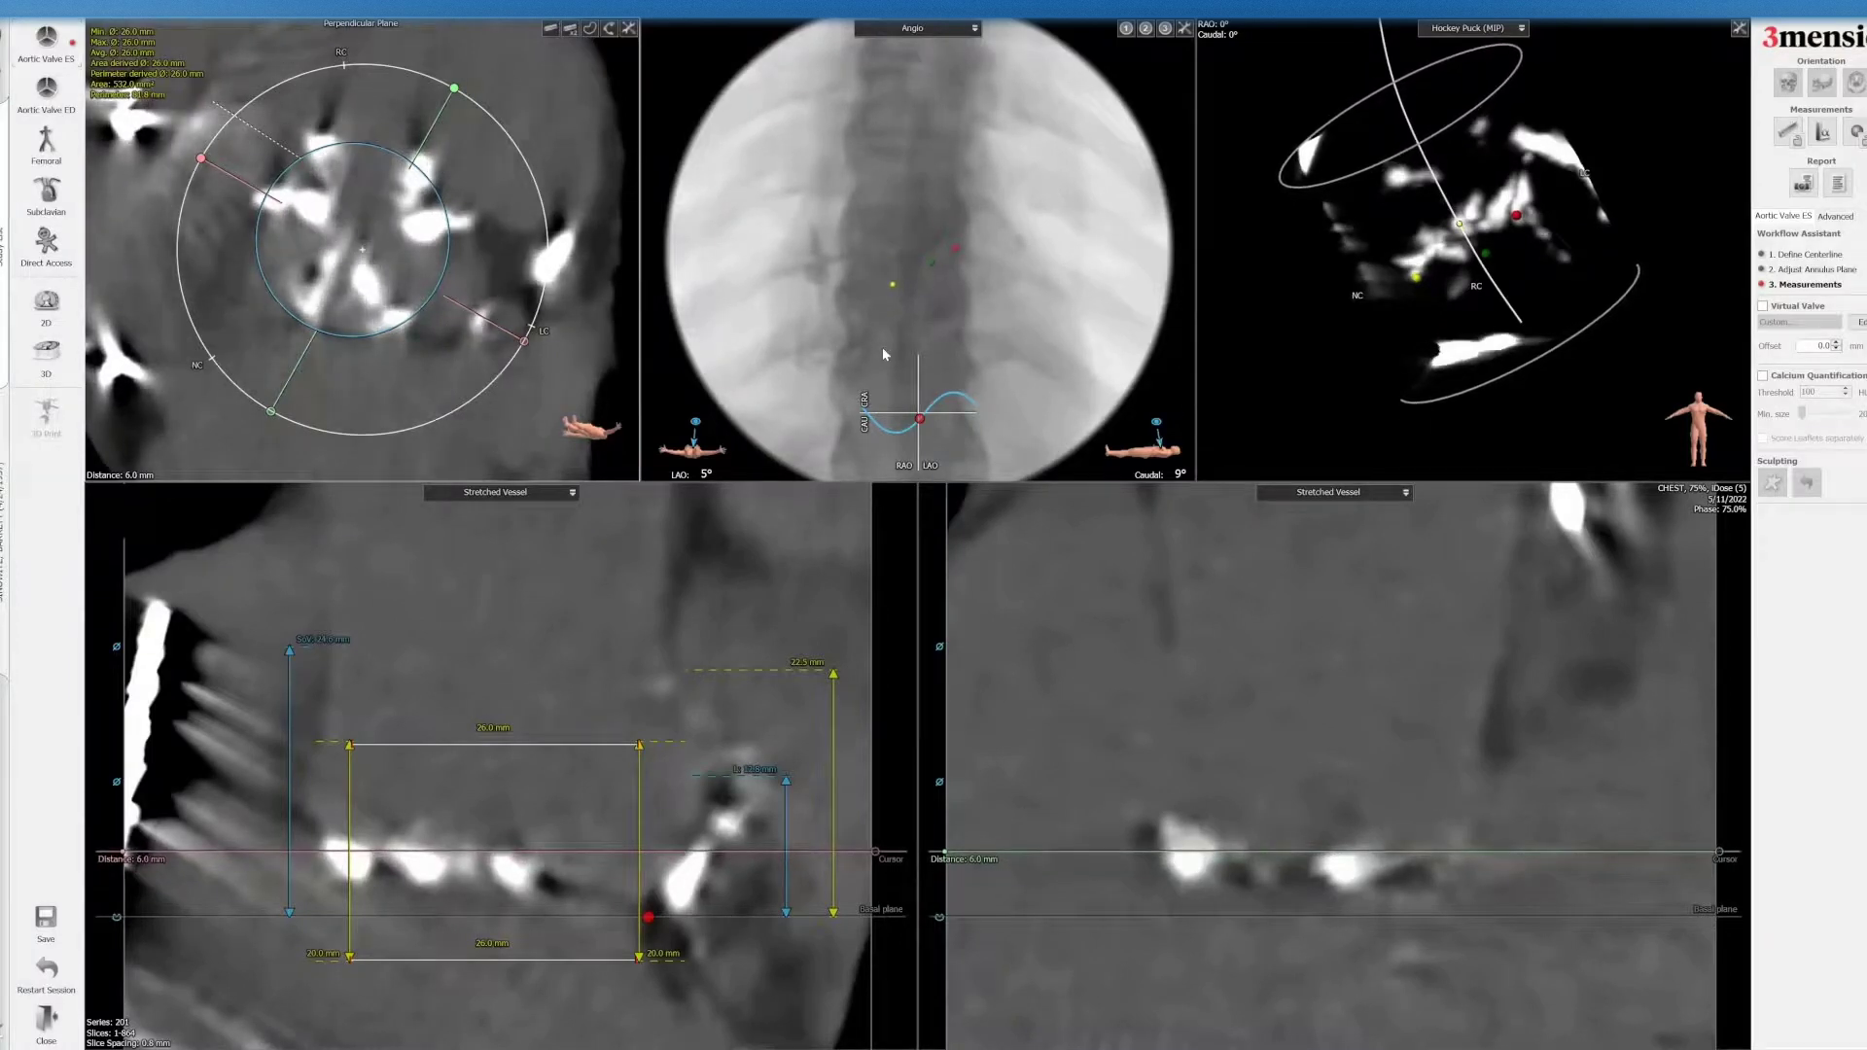
pyautogui.scroll(9, 883, 350)
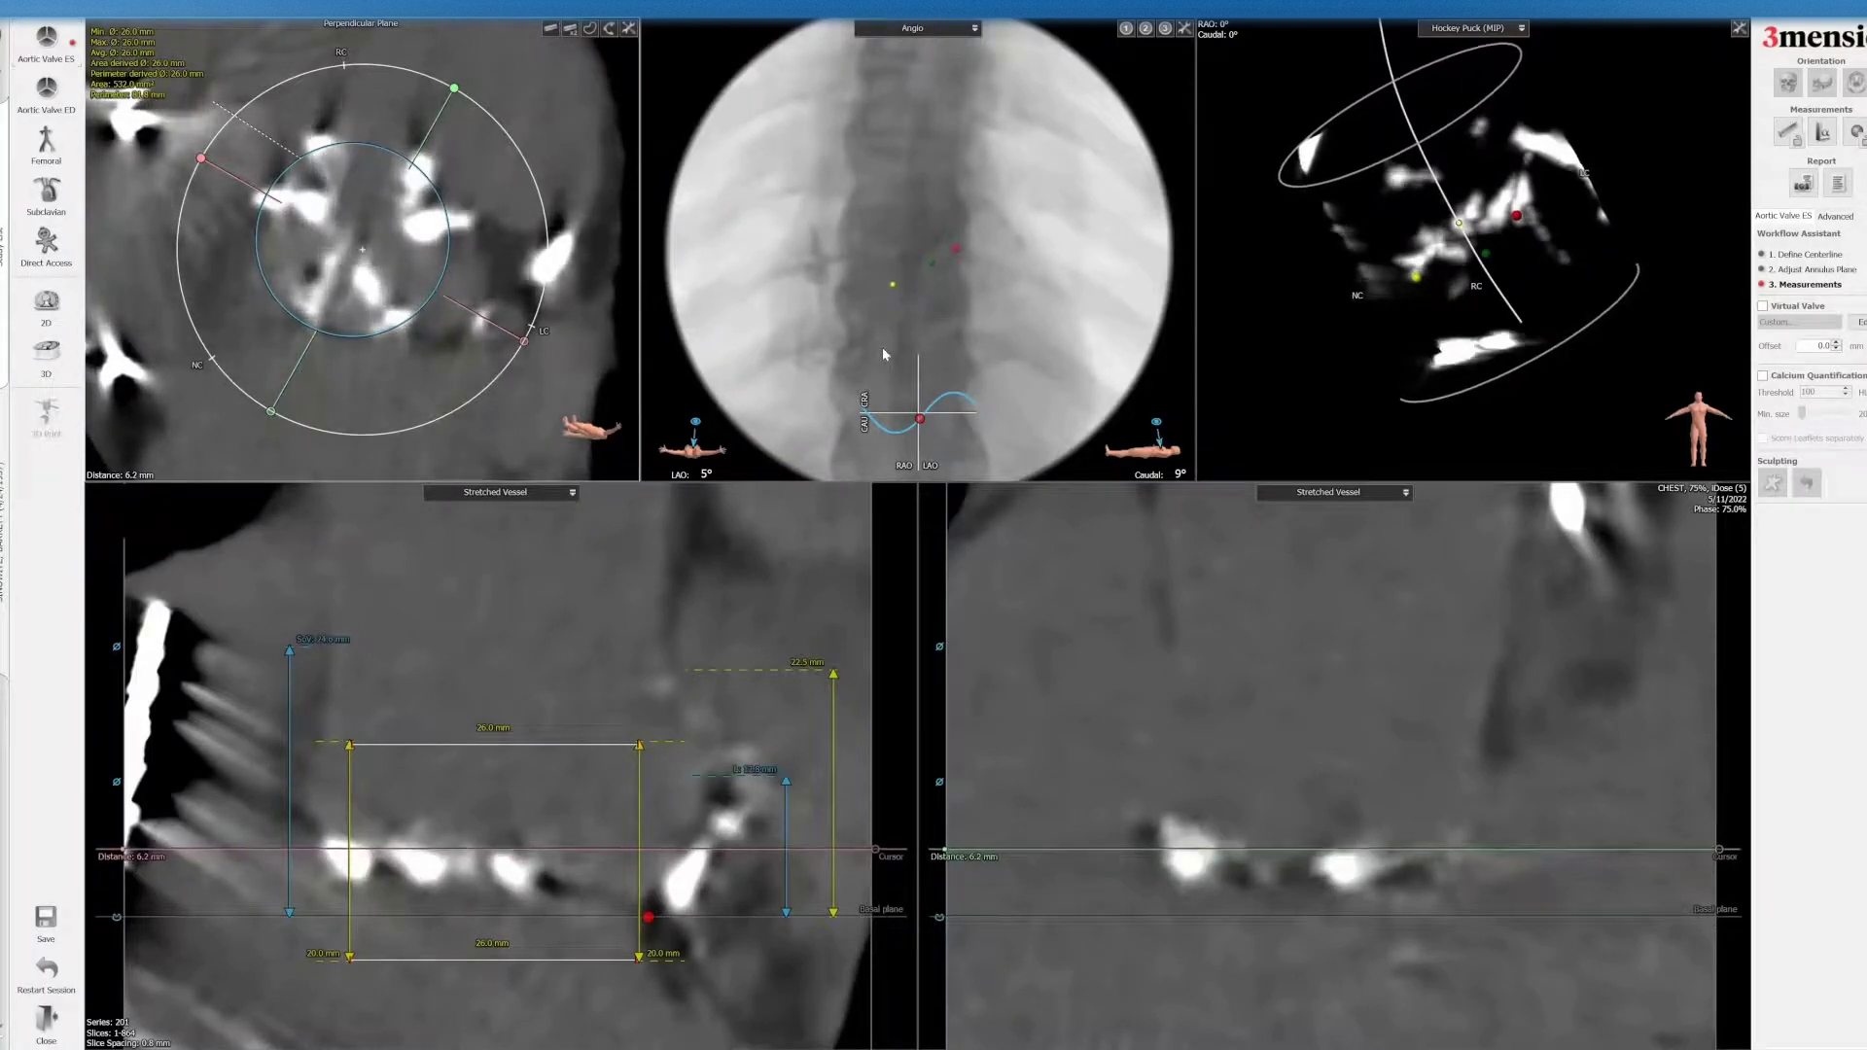
pyautogui.scroll(1, 884, 354)
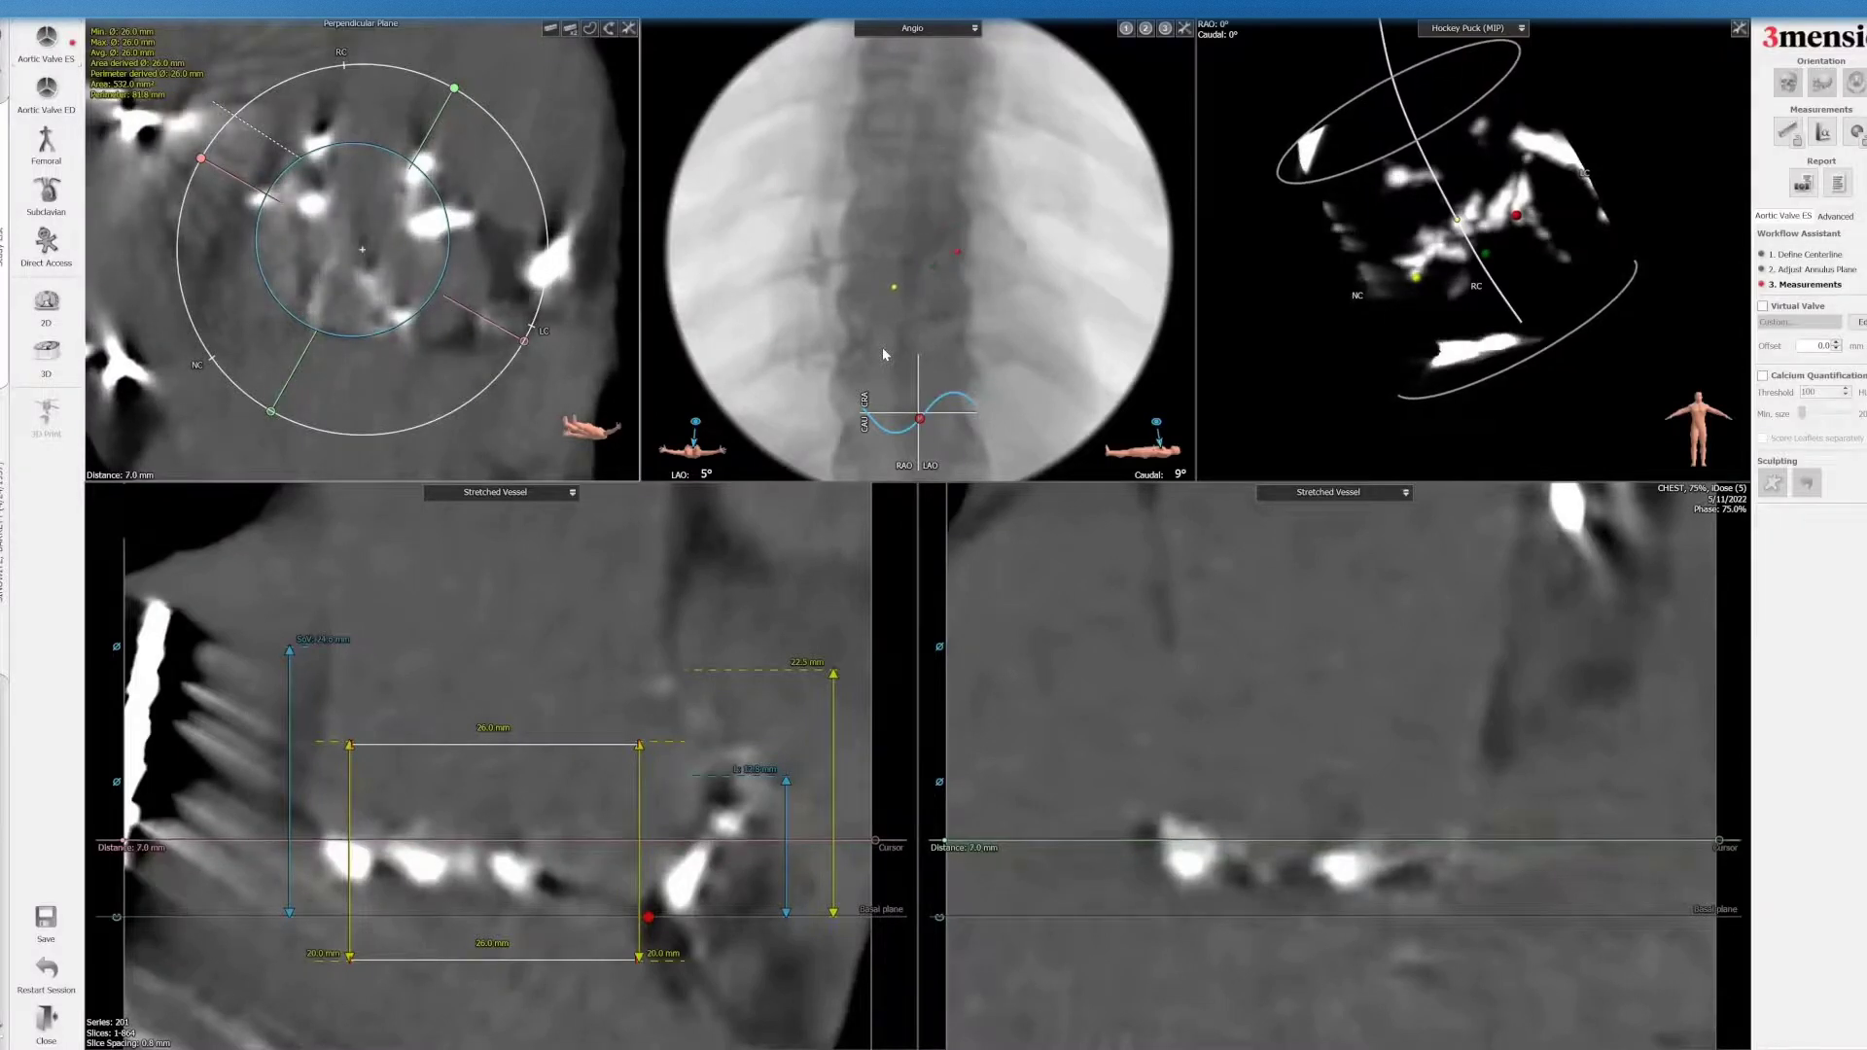
pyautogui.scroll(10, 727, 255)
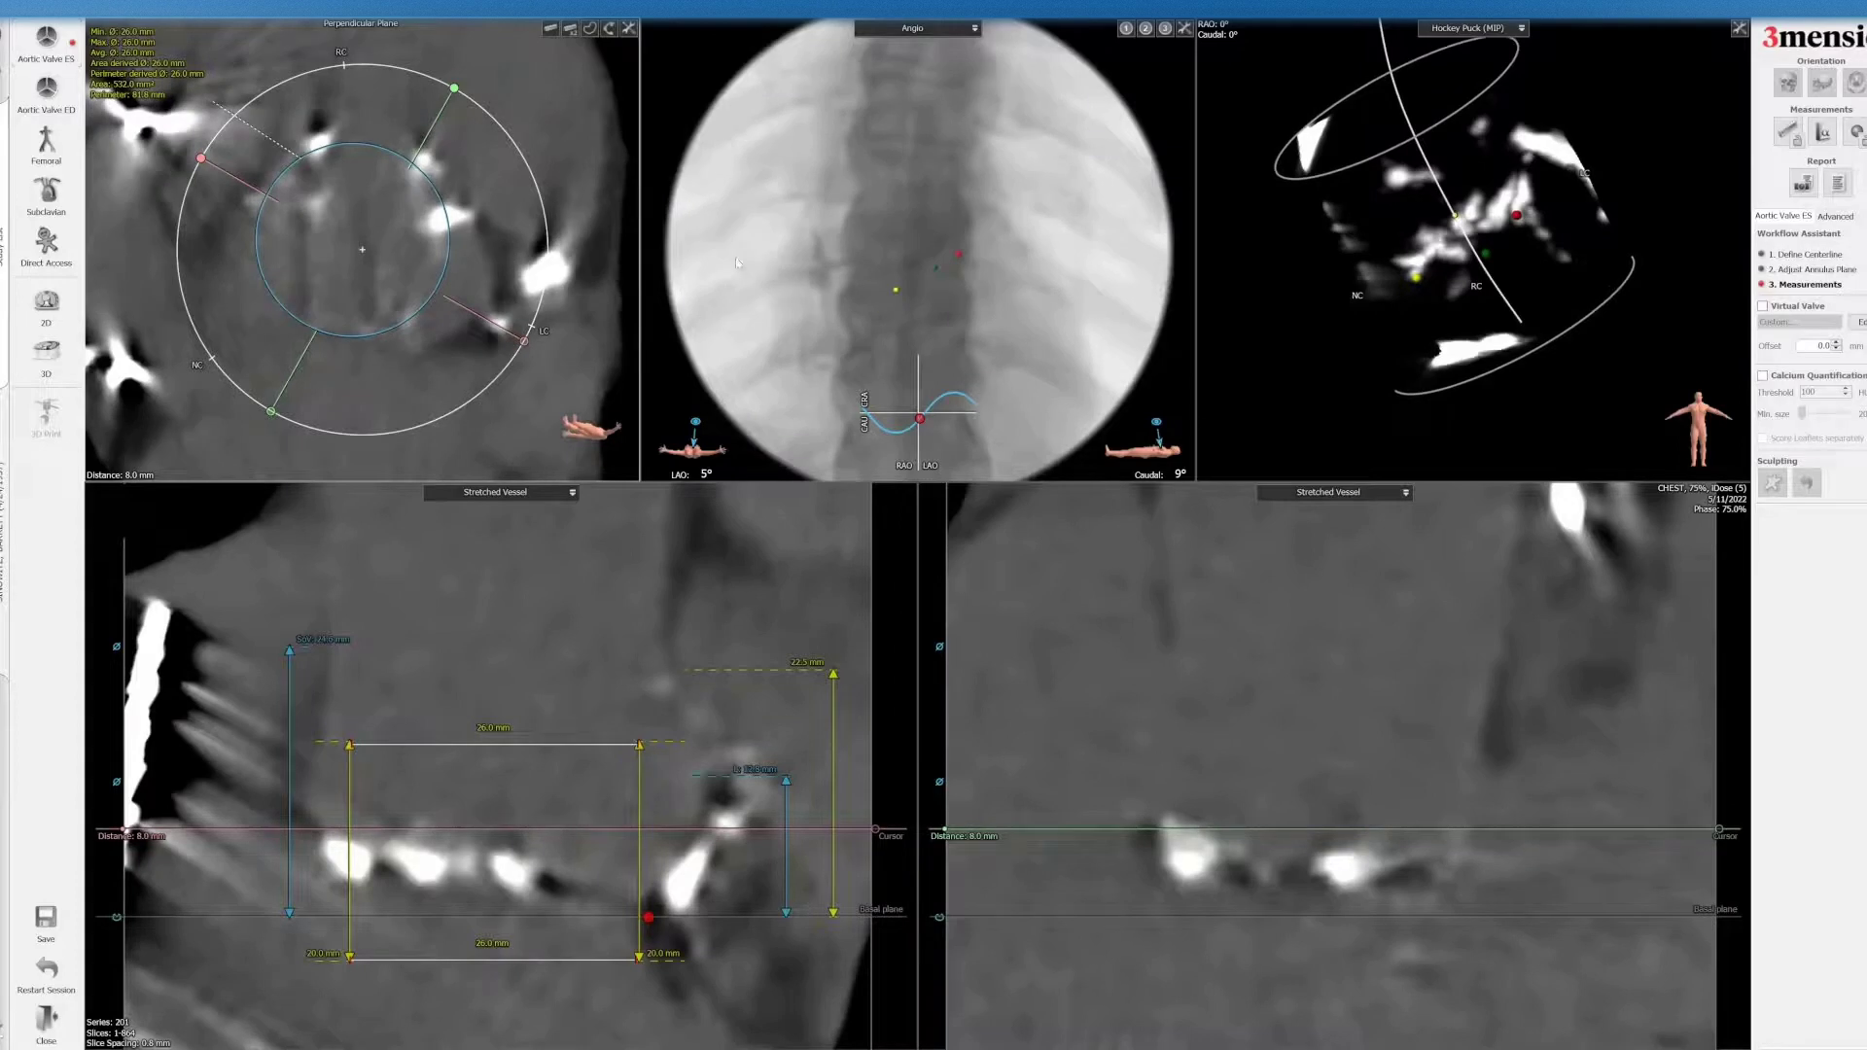
pyautogui.scroll(9, 737, 262)
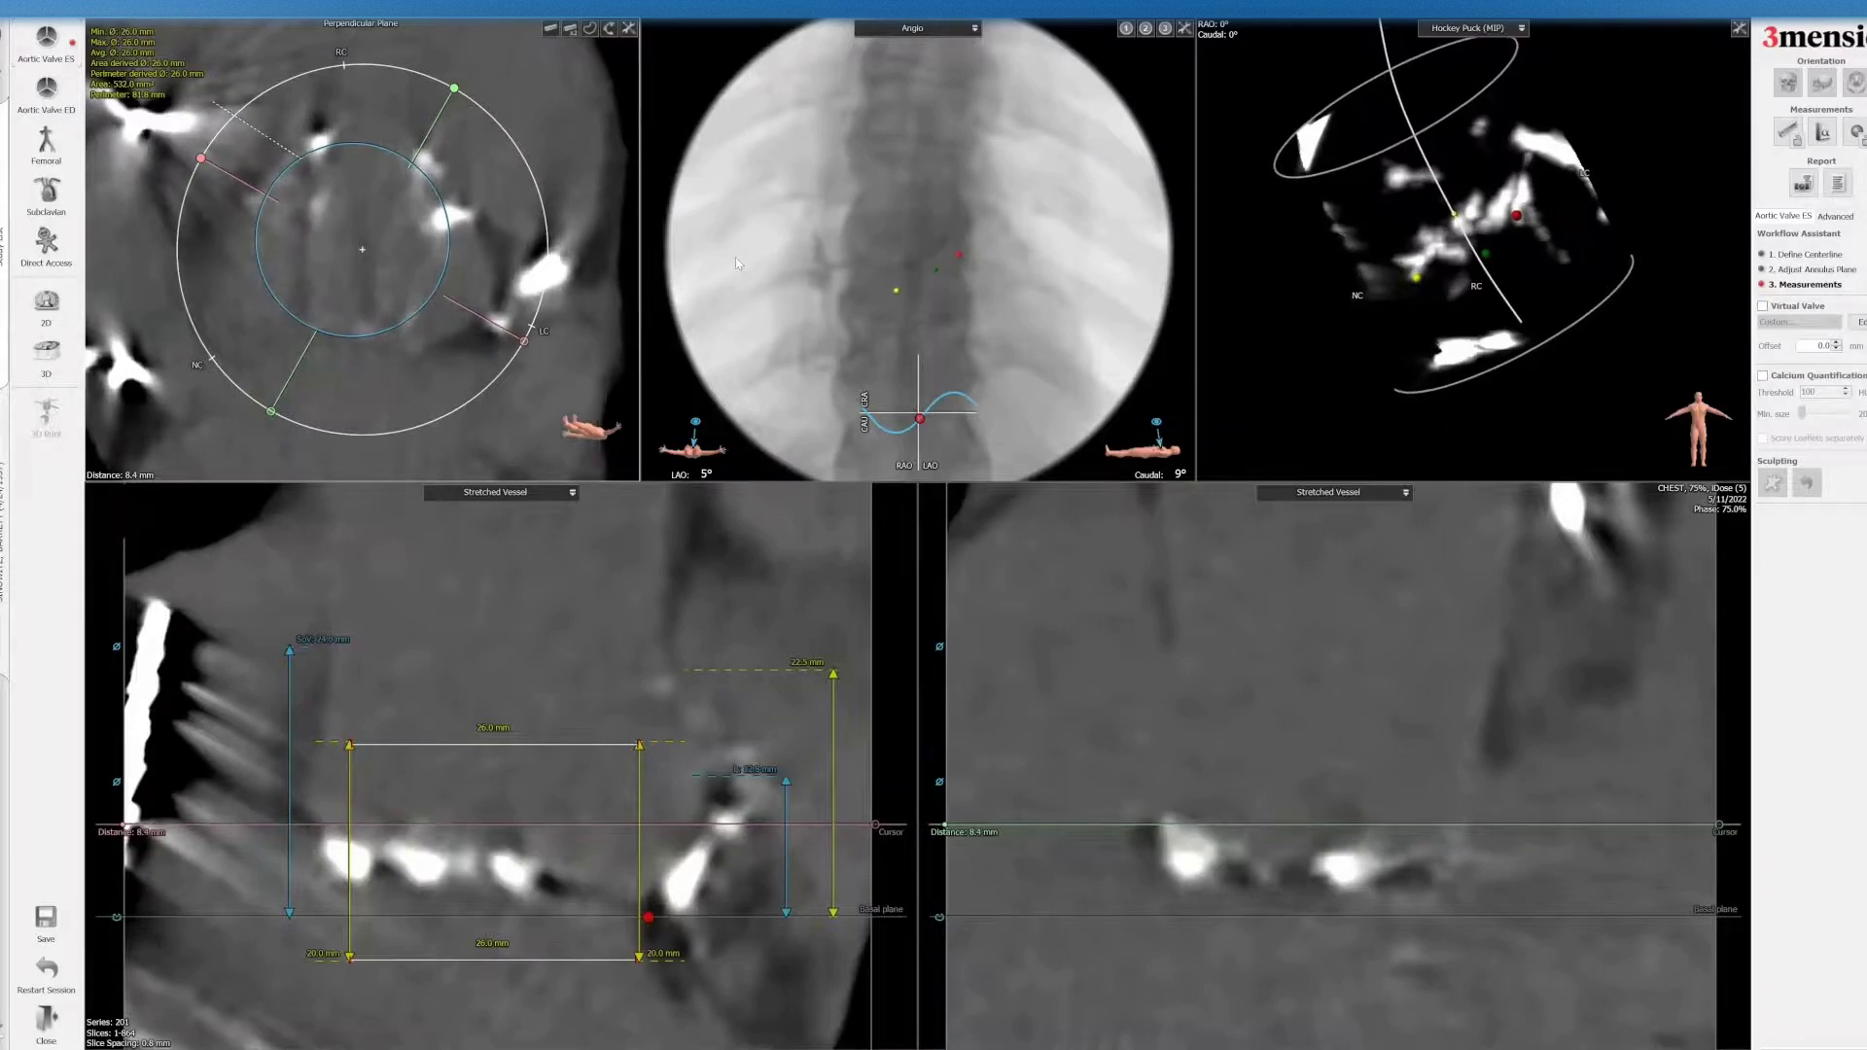
pyautogui.scroll(1, 737, 262)
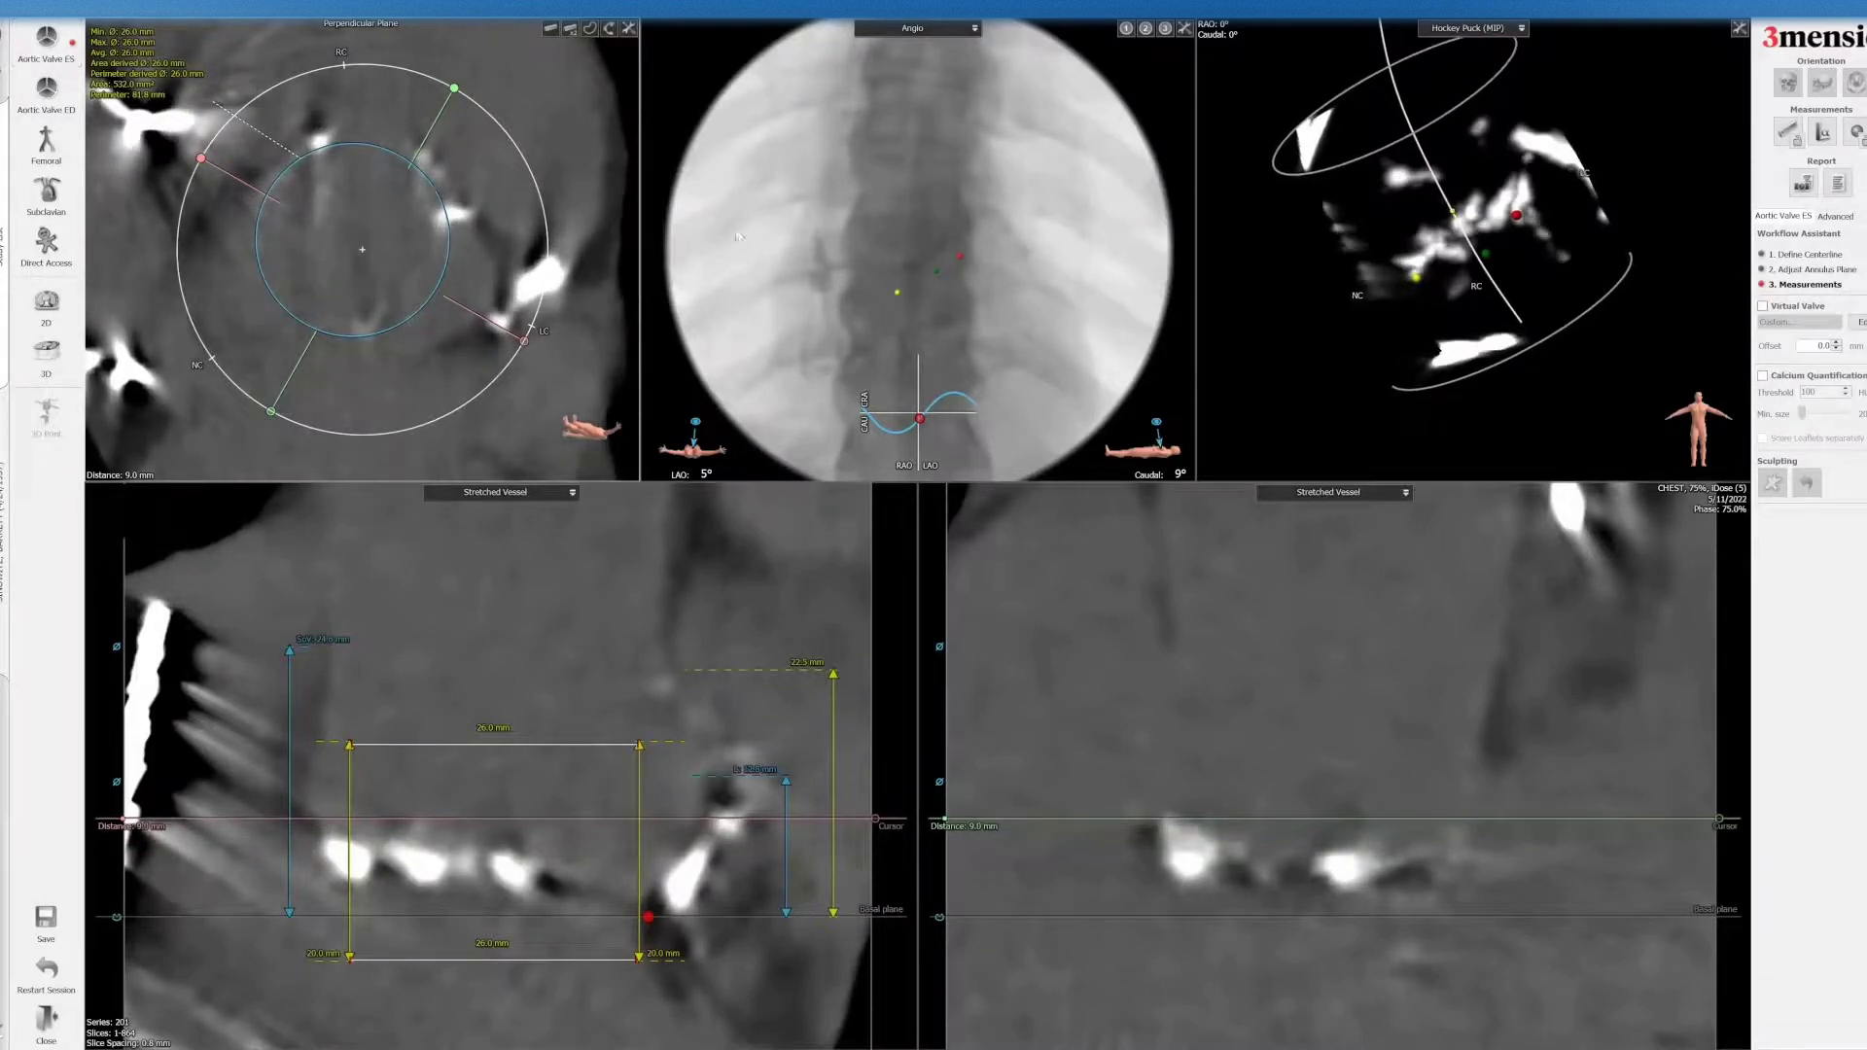
pyautogui.scroll(10, 739, 238)
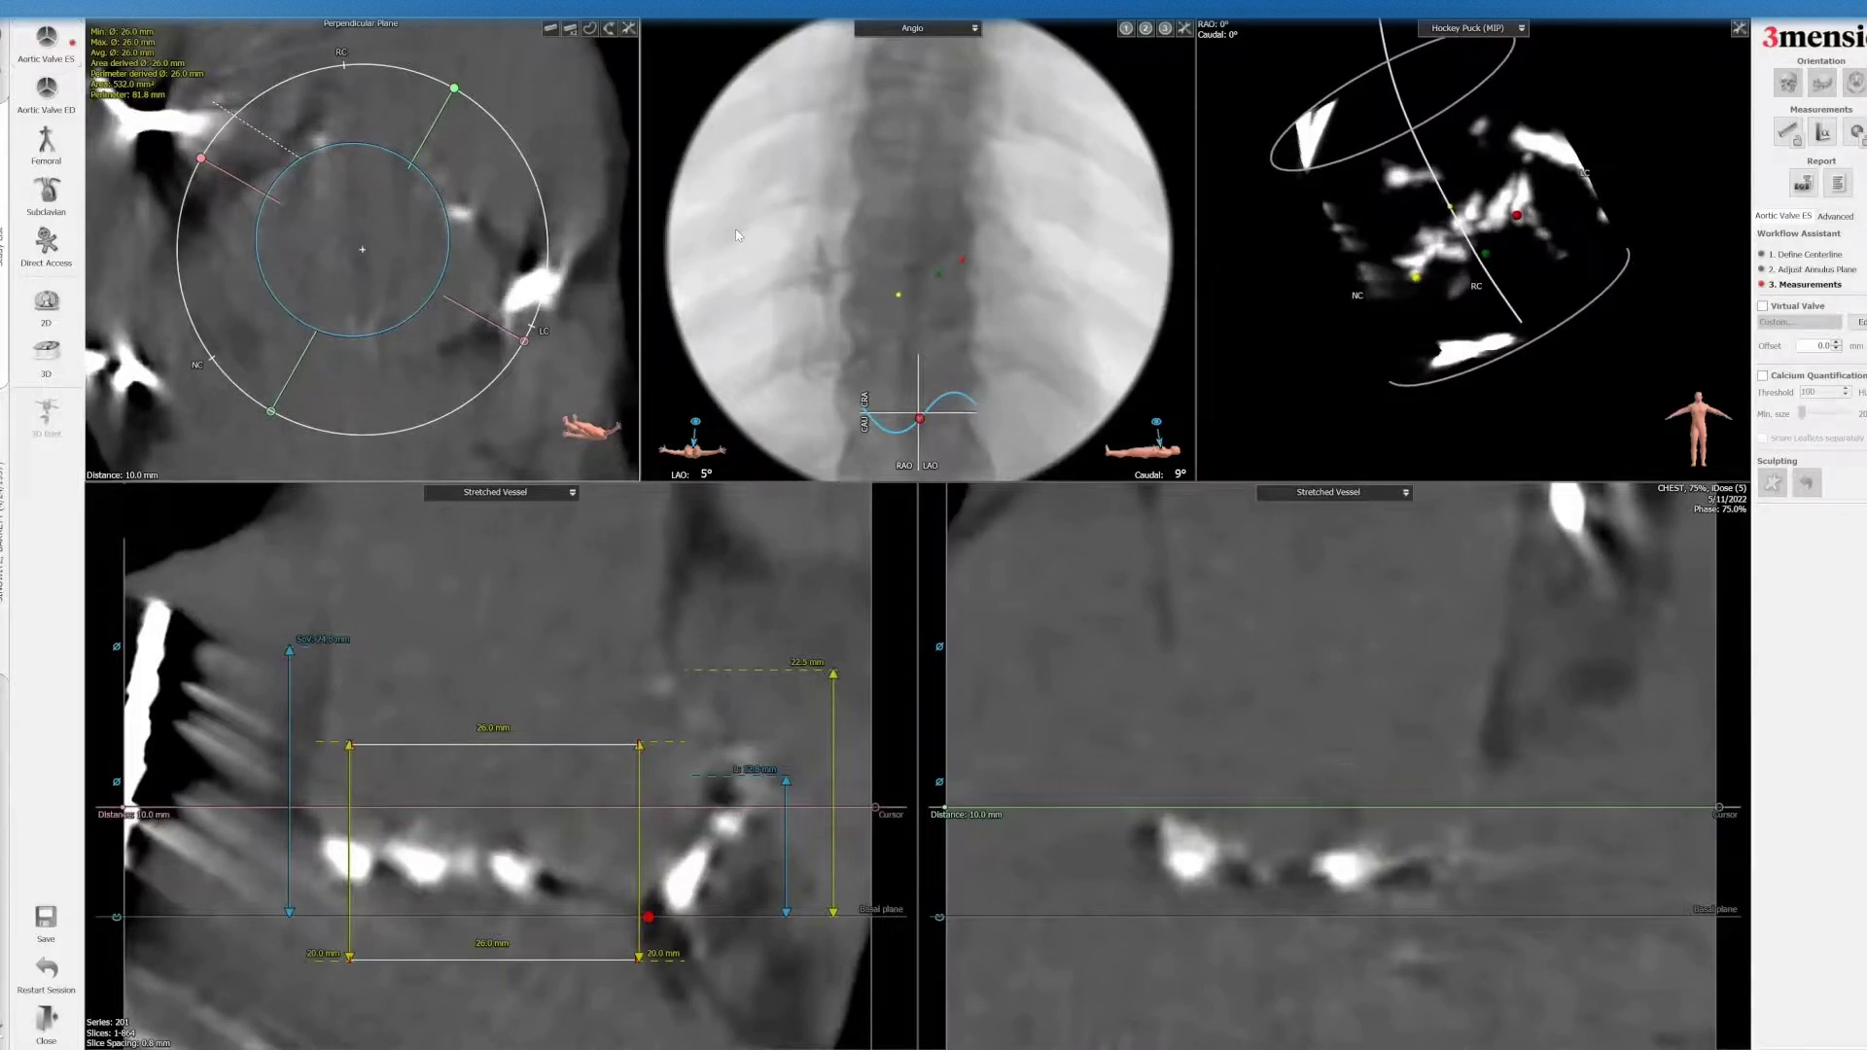
# - Go to the sinotubular junction level and recentre the 26.0 mm circle within the vessel cross-section
pyautogui.click(117, 647)
pyautogui.moveTo(406, 233); pyautogui.dragTo(415, 237)
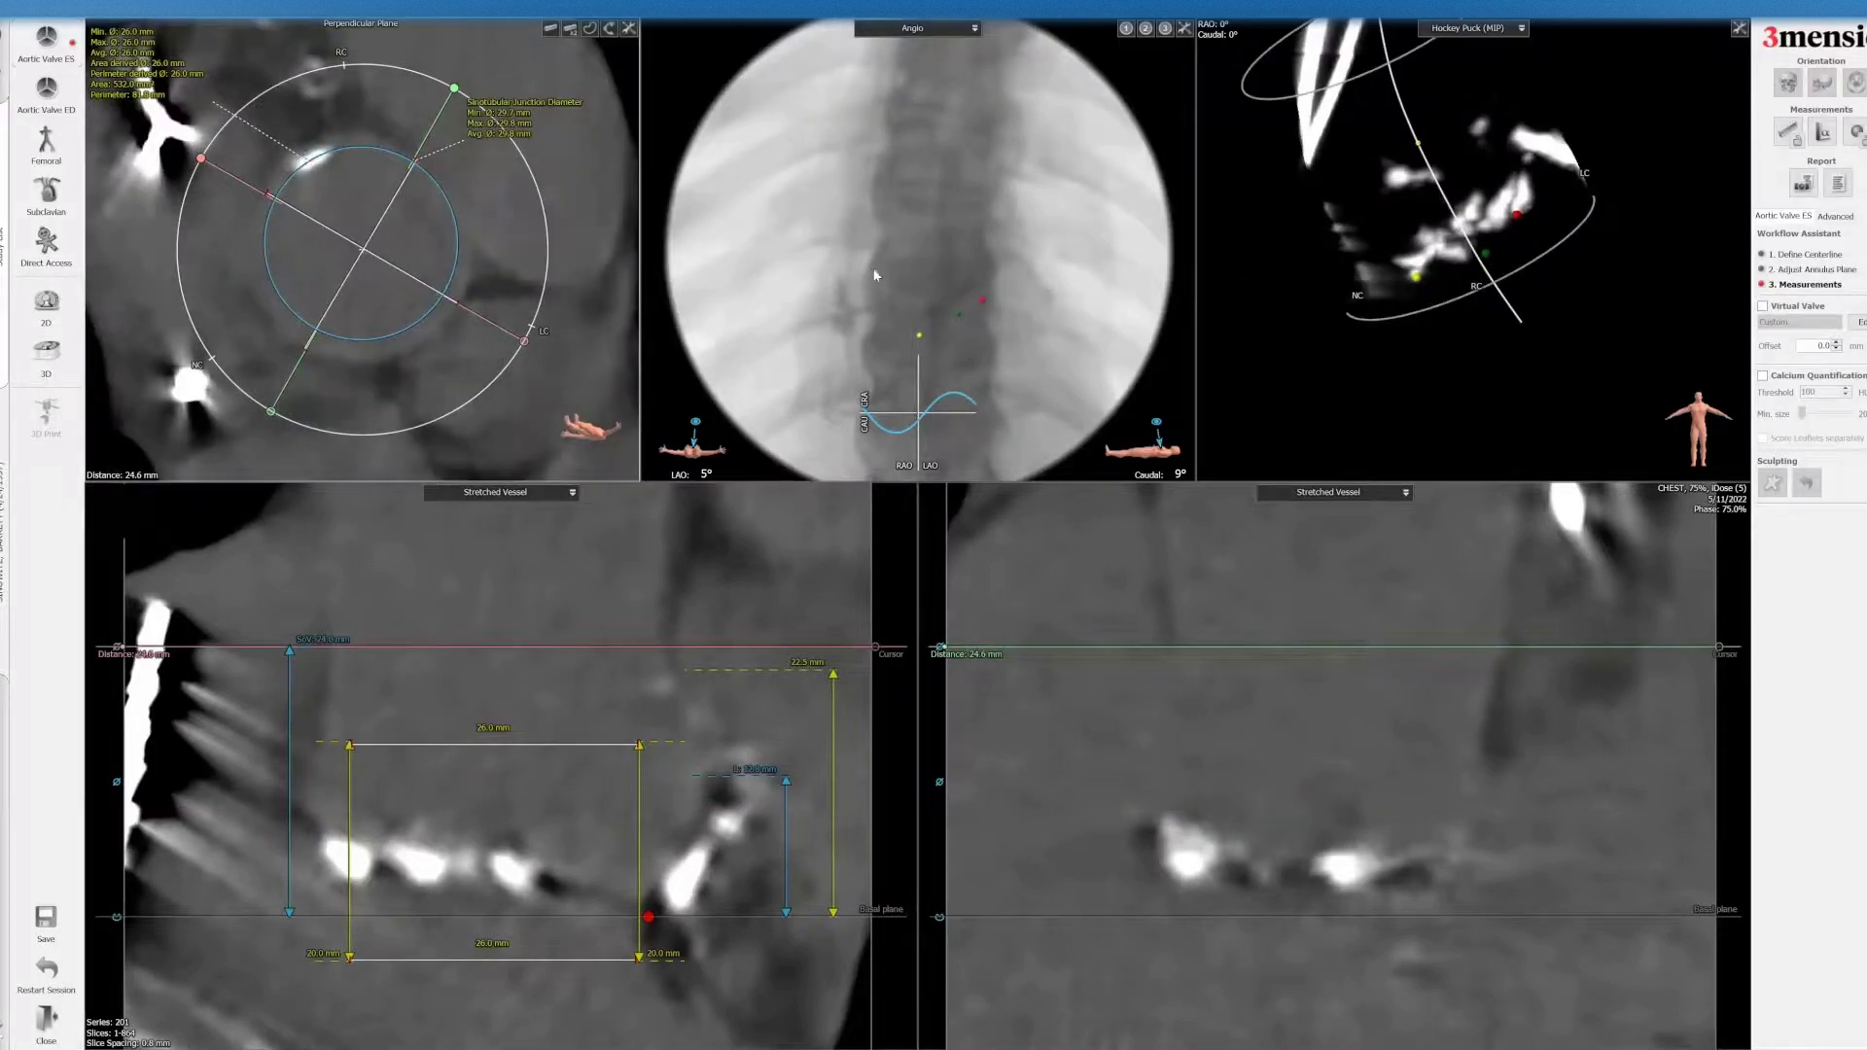
# - Add a report screenshot of the perpendicular plane titled "Sinotubular Junction", with image, overlays and measurement values
pyautogui.press('s')
pyautogui.click(938, 359)
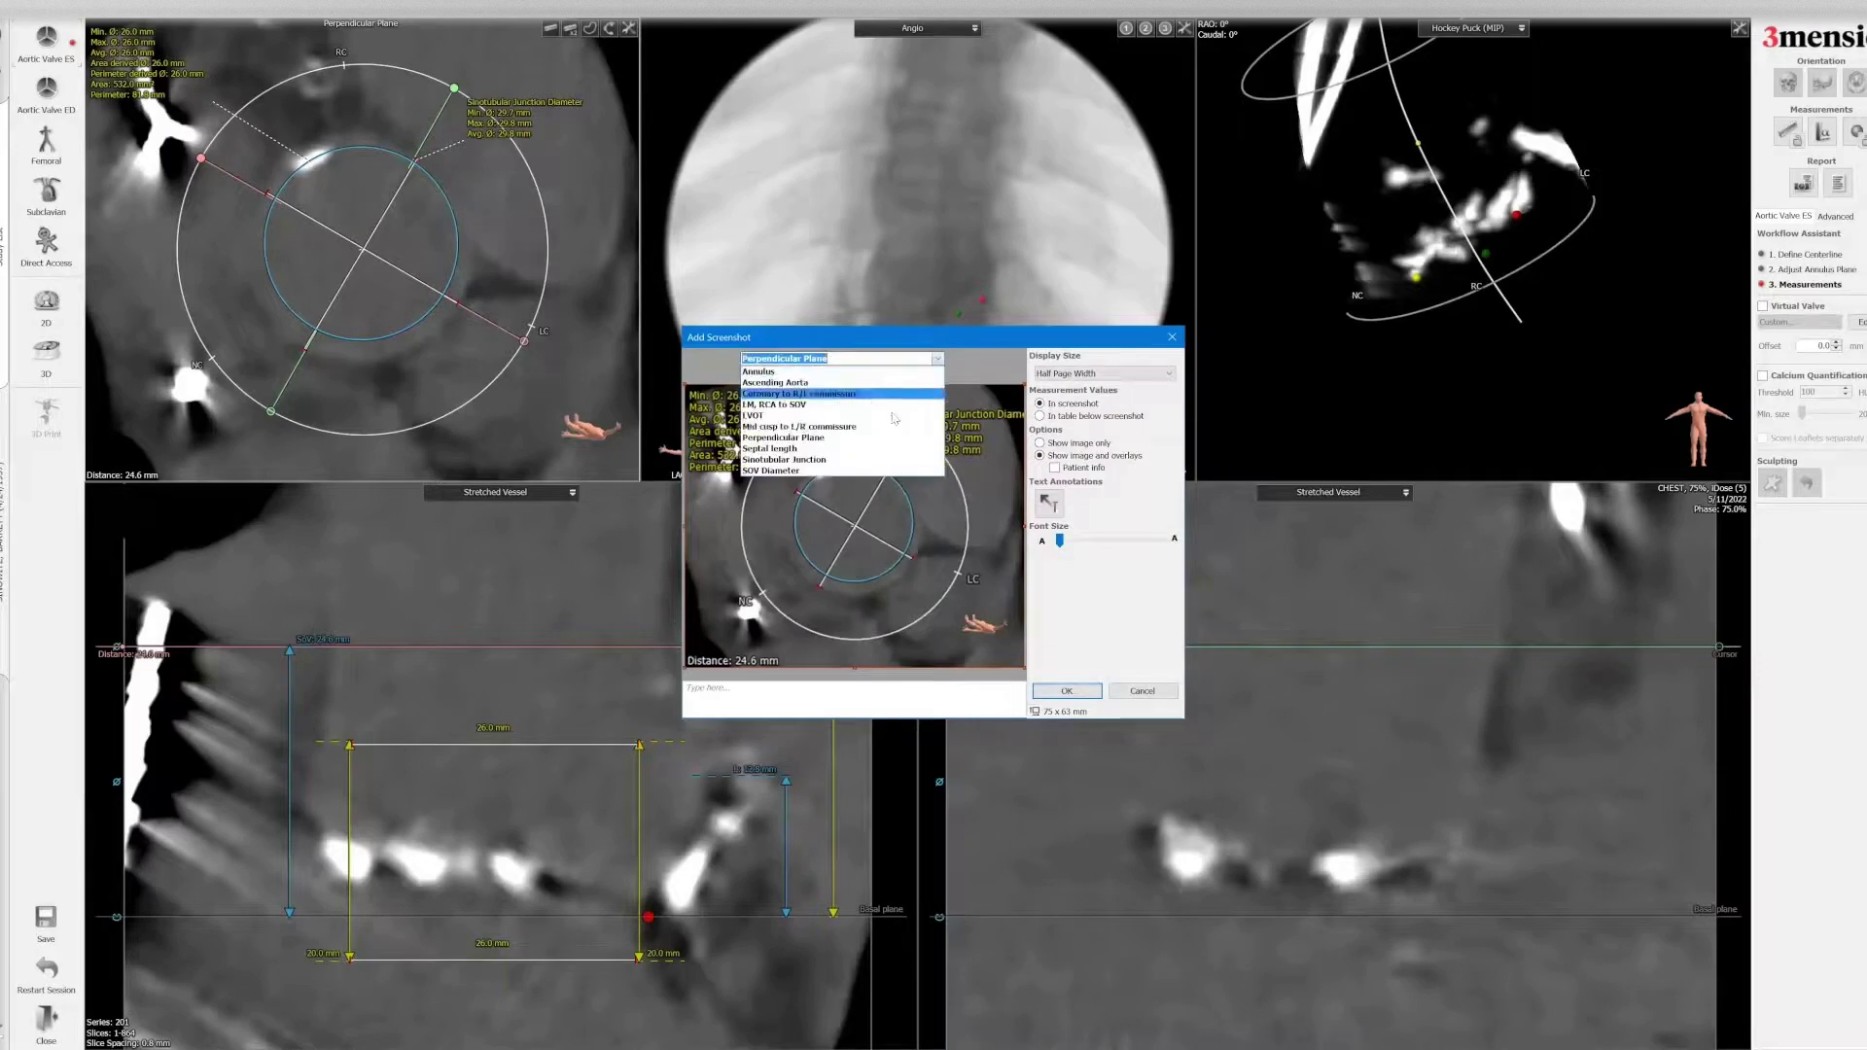
pyautogui.click(893, 459)
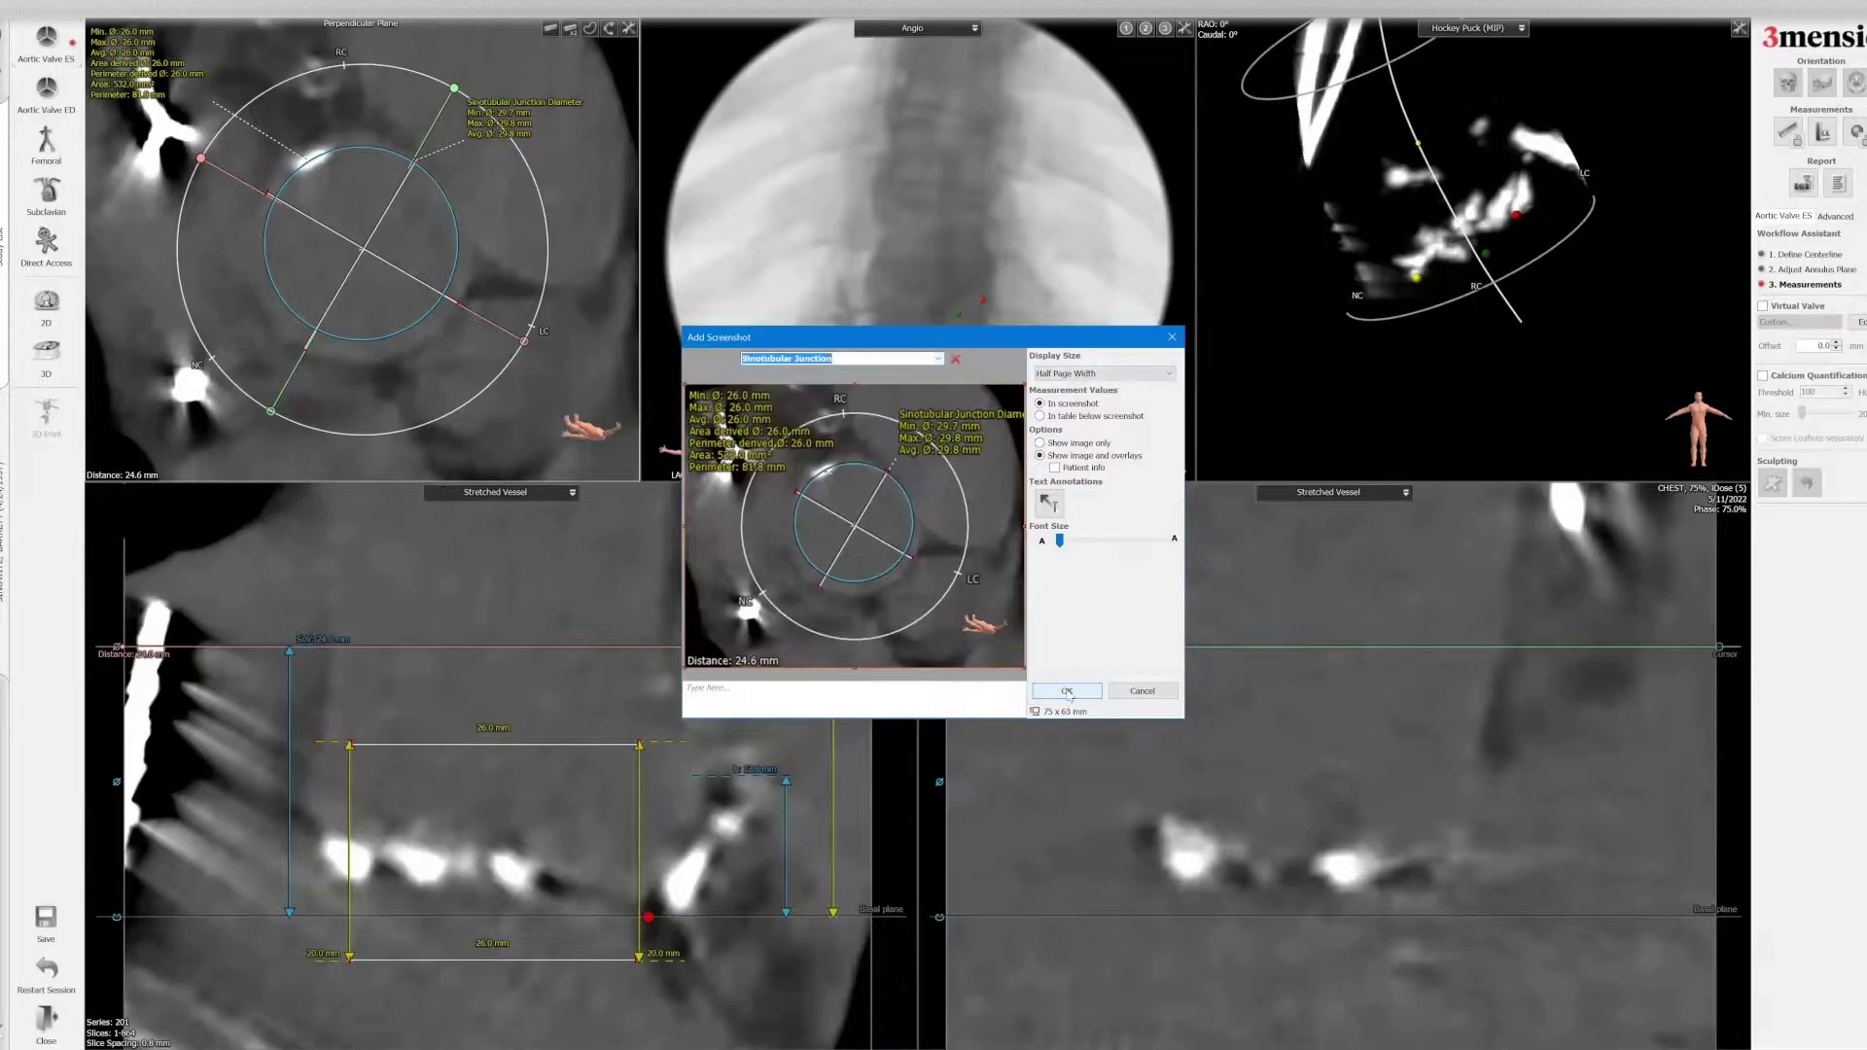
pyautogui.click(1067, 690)
# - Go to the sinus of Valsalva measurement level and add its perpendicular plane to the report, titled "SOV Diameter"
pyautogui.click(107, 783)
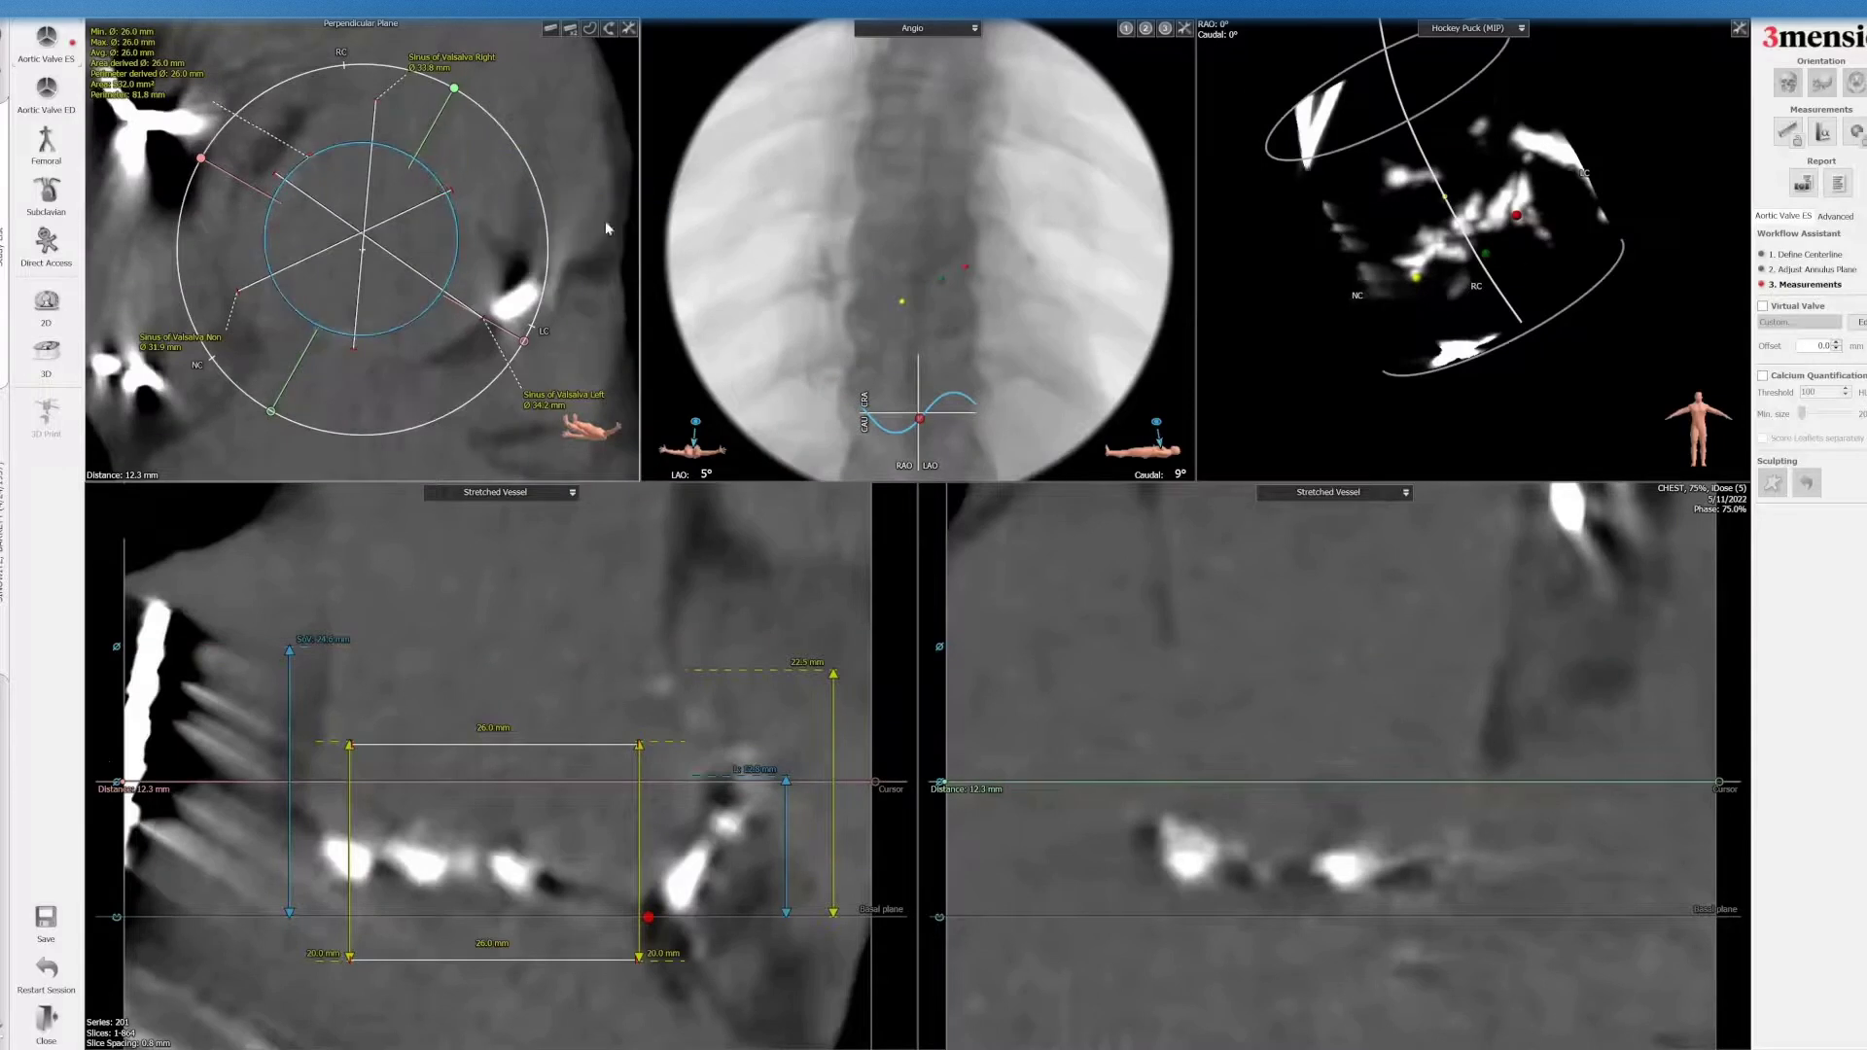
pyautogui.hotkey('ctrl', 'p')
pyautogui.click(938, 358)
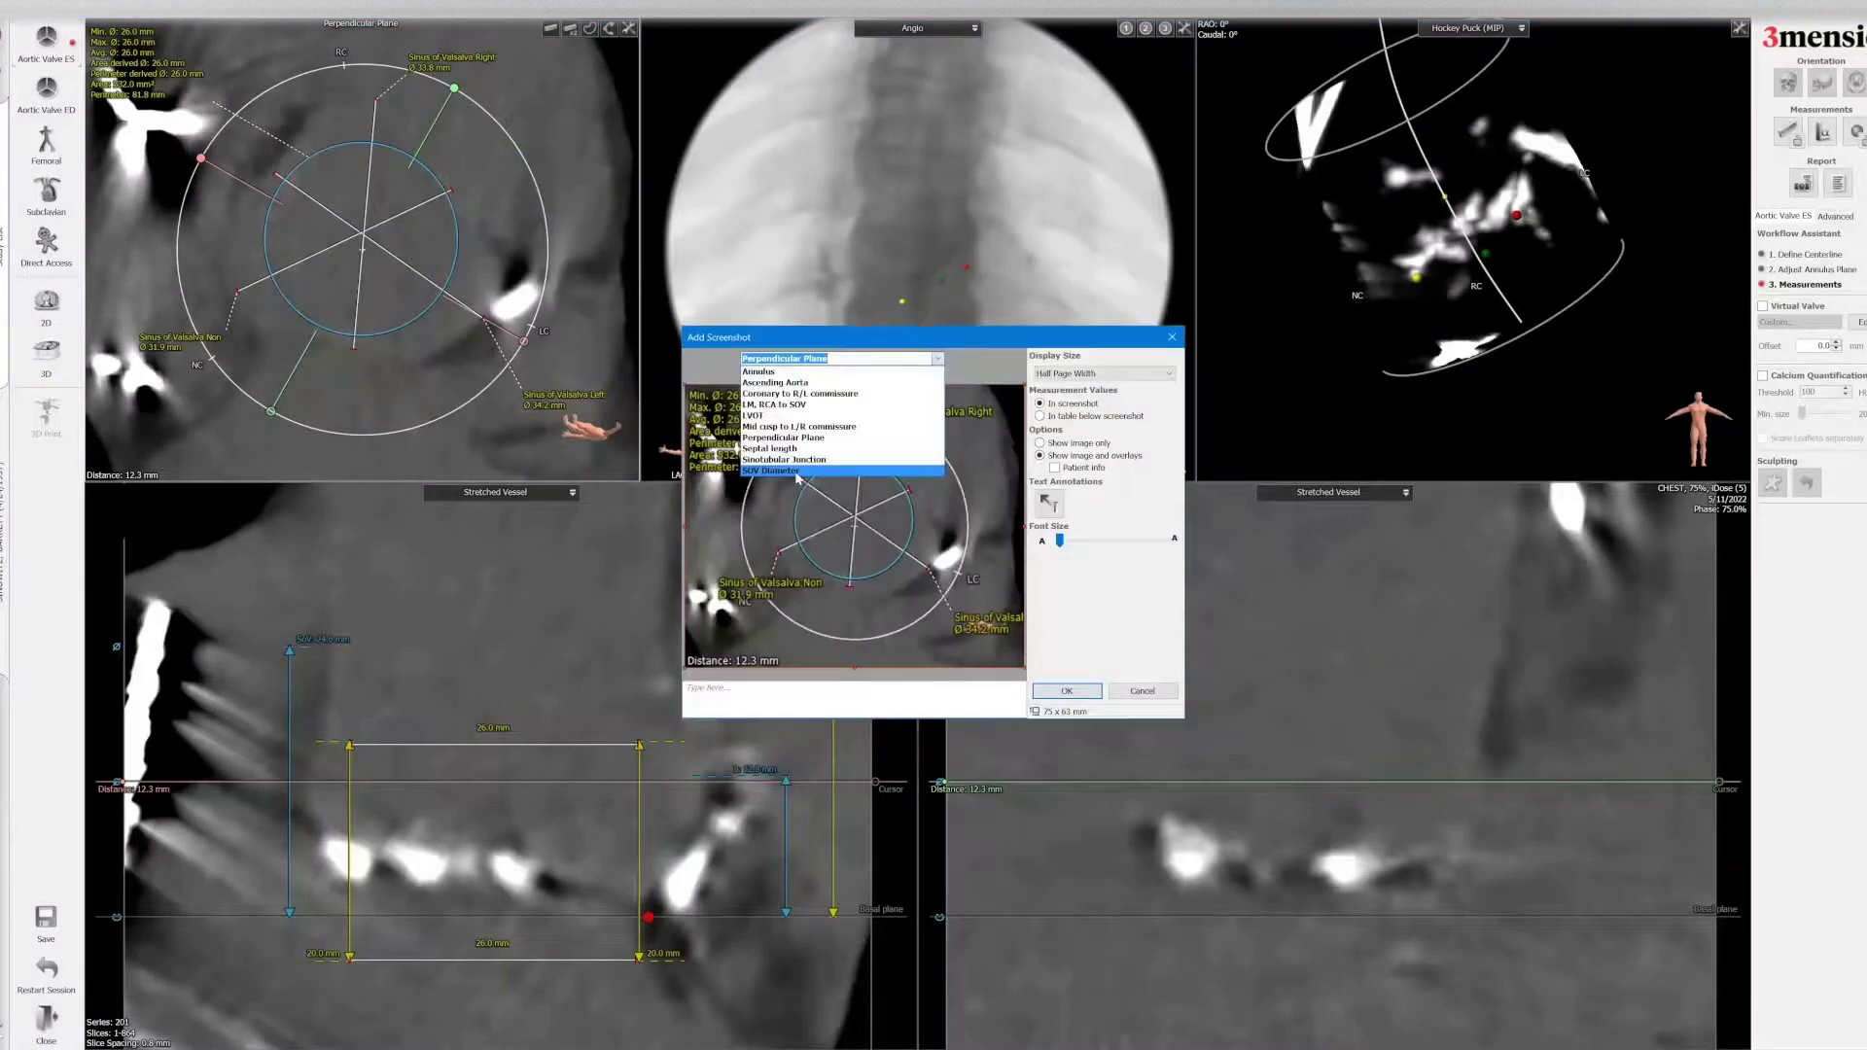
pyautogui.click(802, 479)
pyautogui.click(1050, 692)
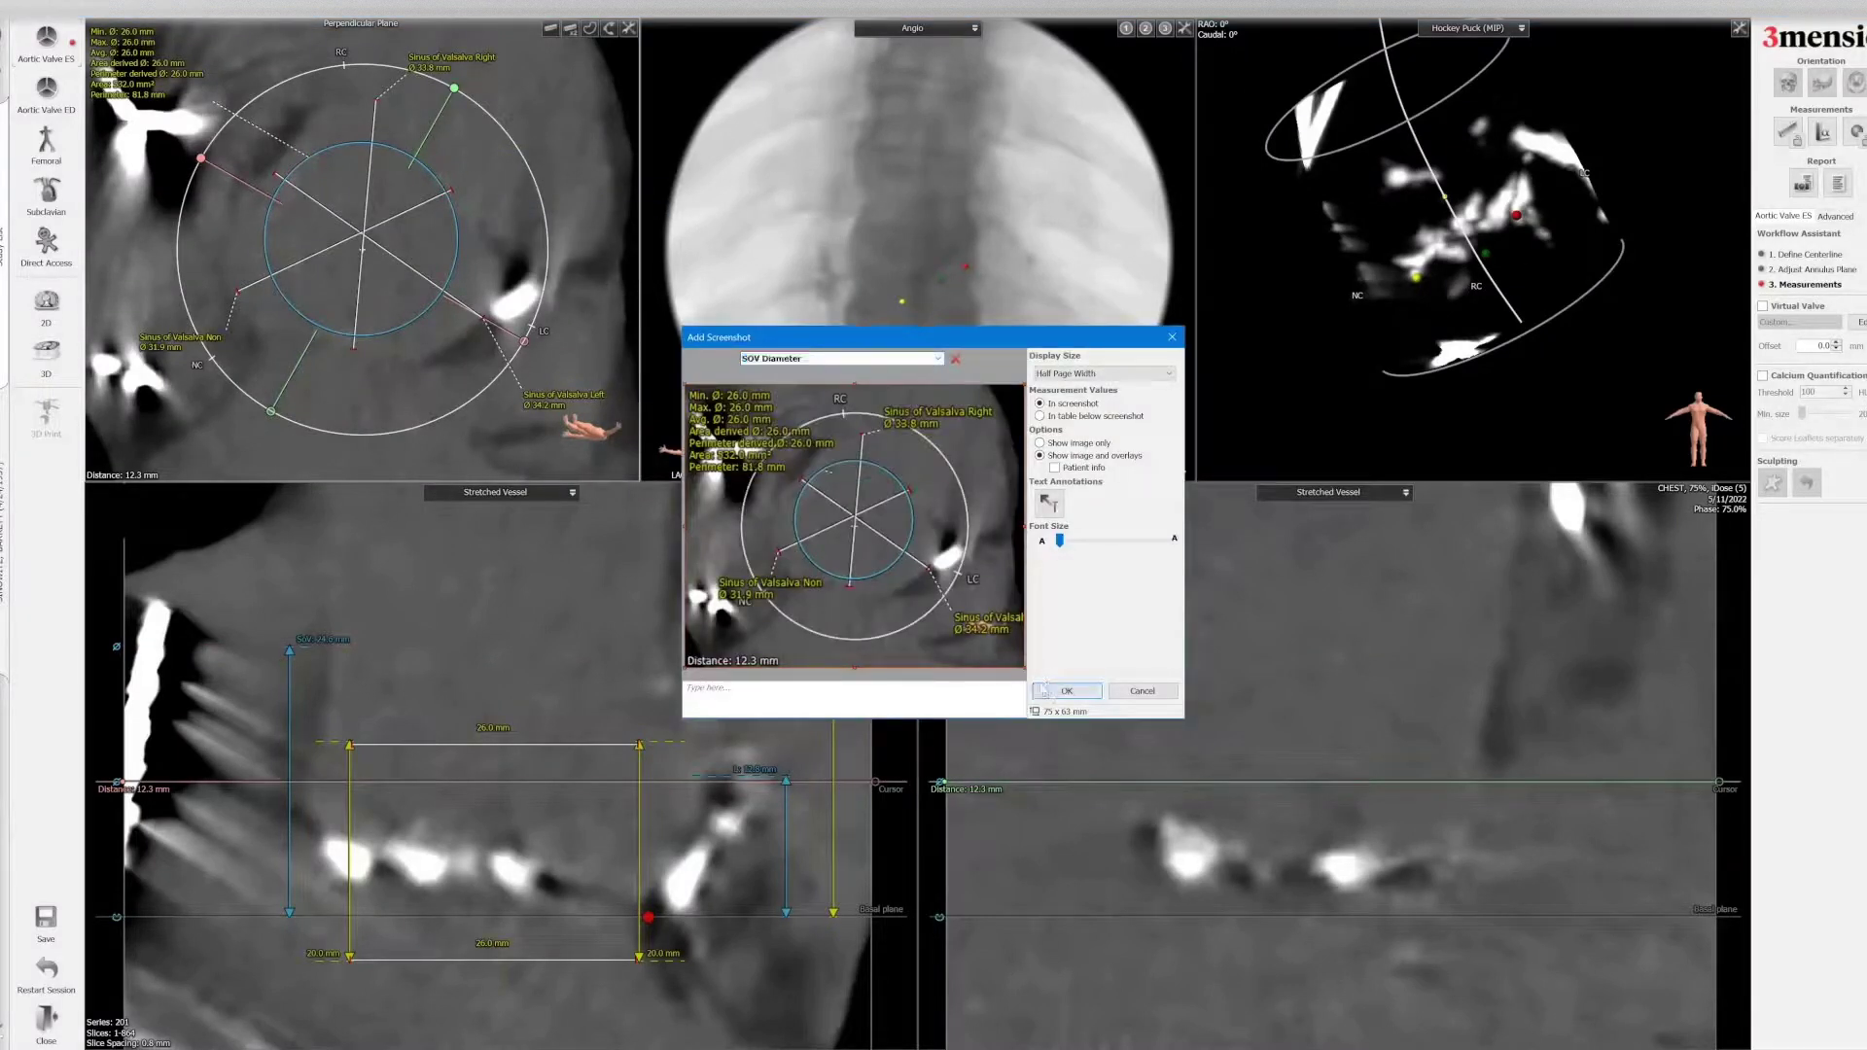
# - Add a report screenshot of the stretched vessel view showing the valve frame and left coronary height, titled "Sinus Height LCC"
pyautogui.rightClick(592, 555)
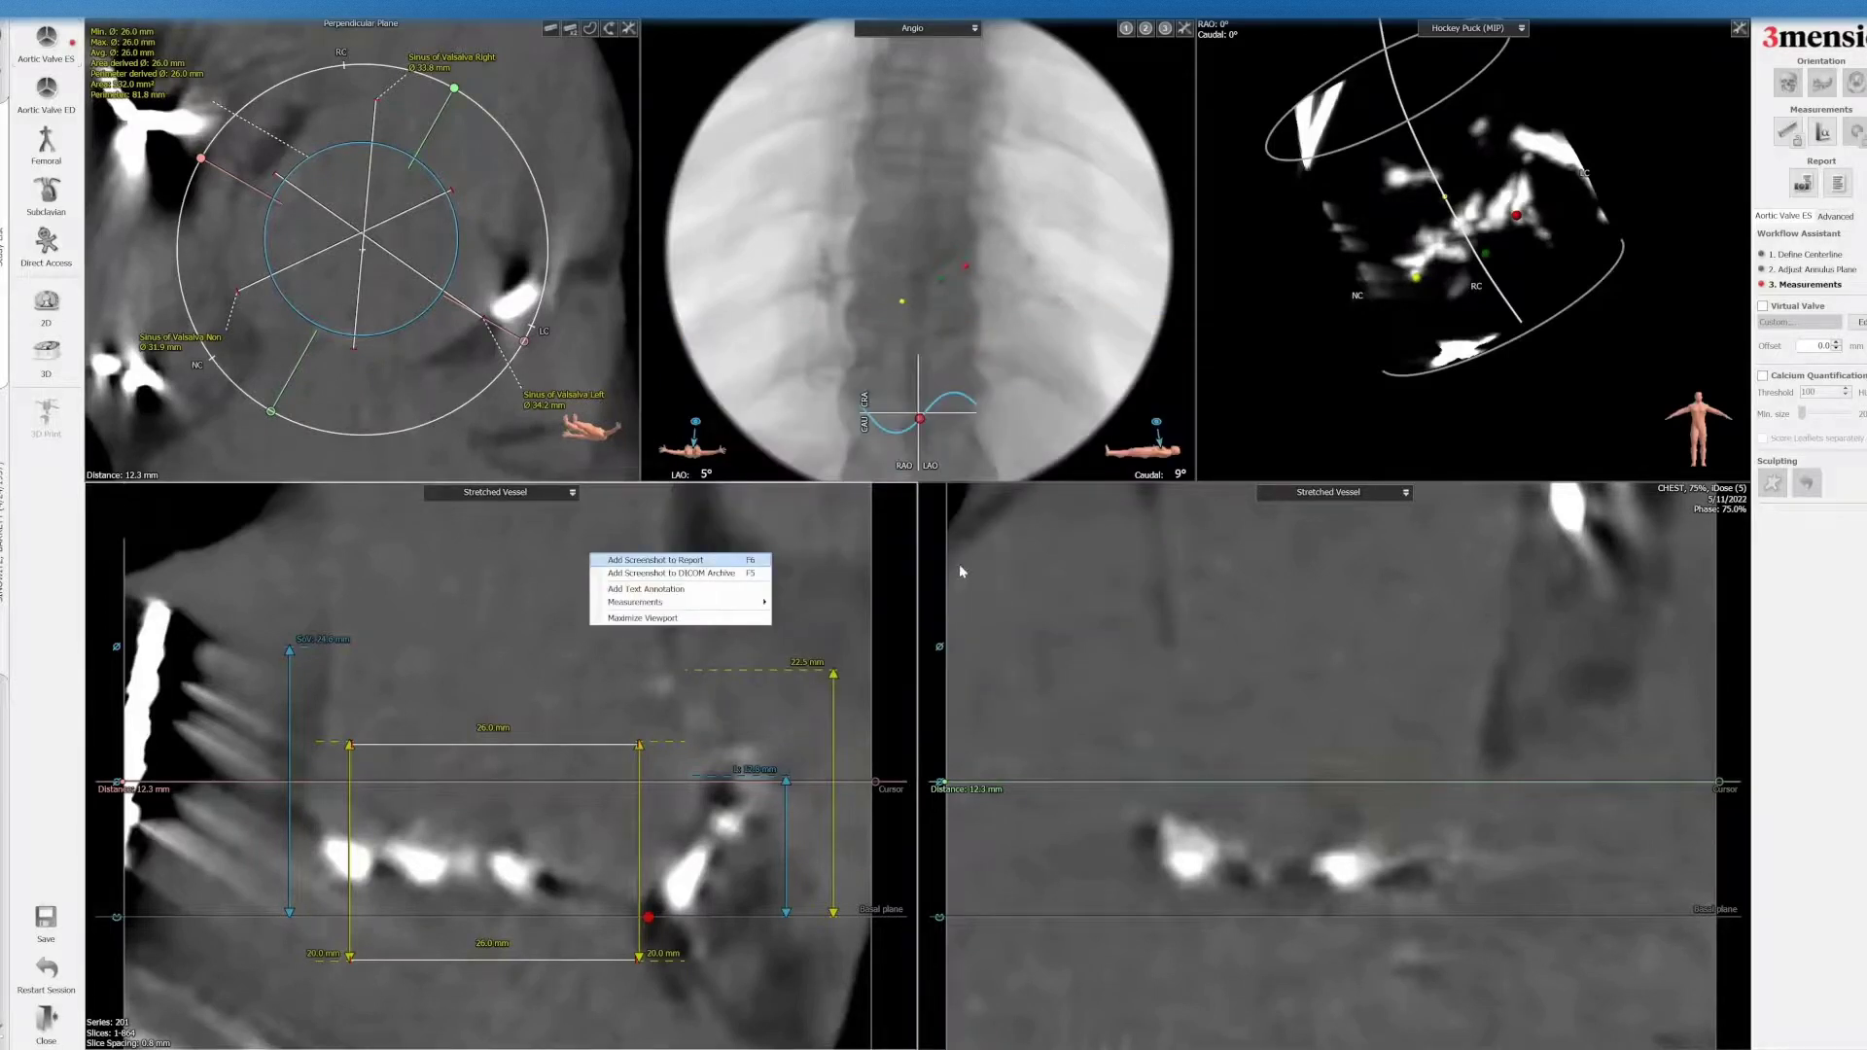
pyautogui.press('Return')
pyautogui.click(938, 361)
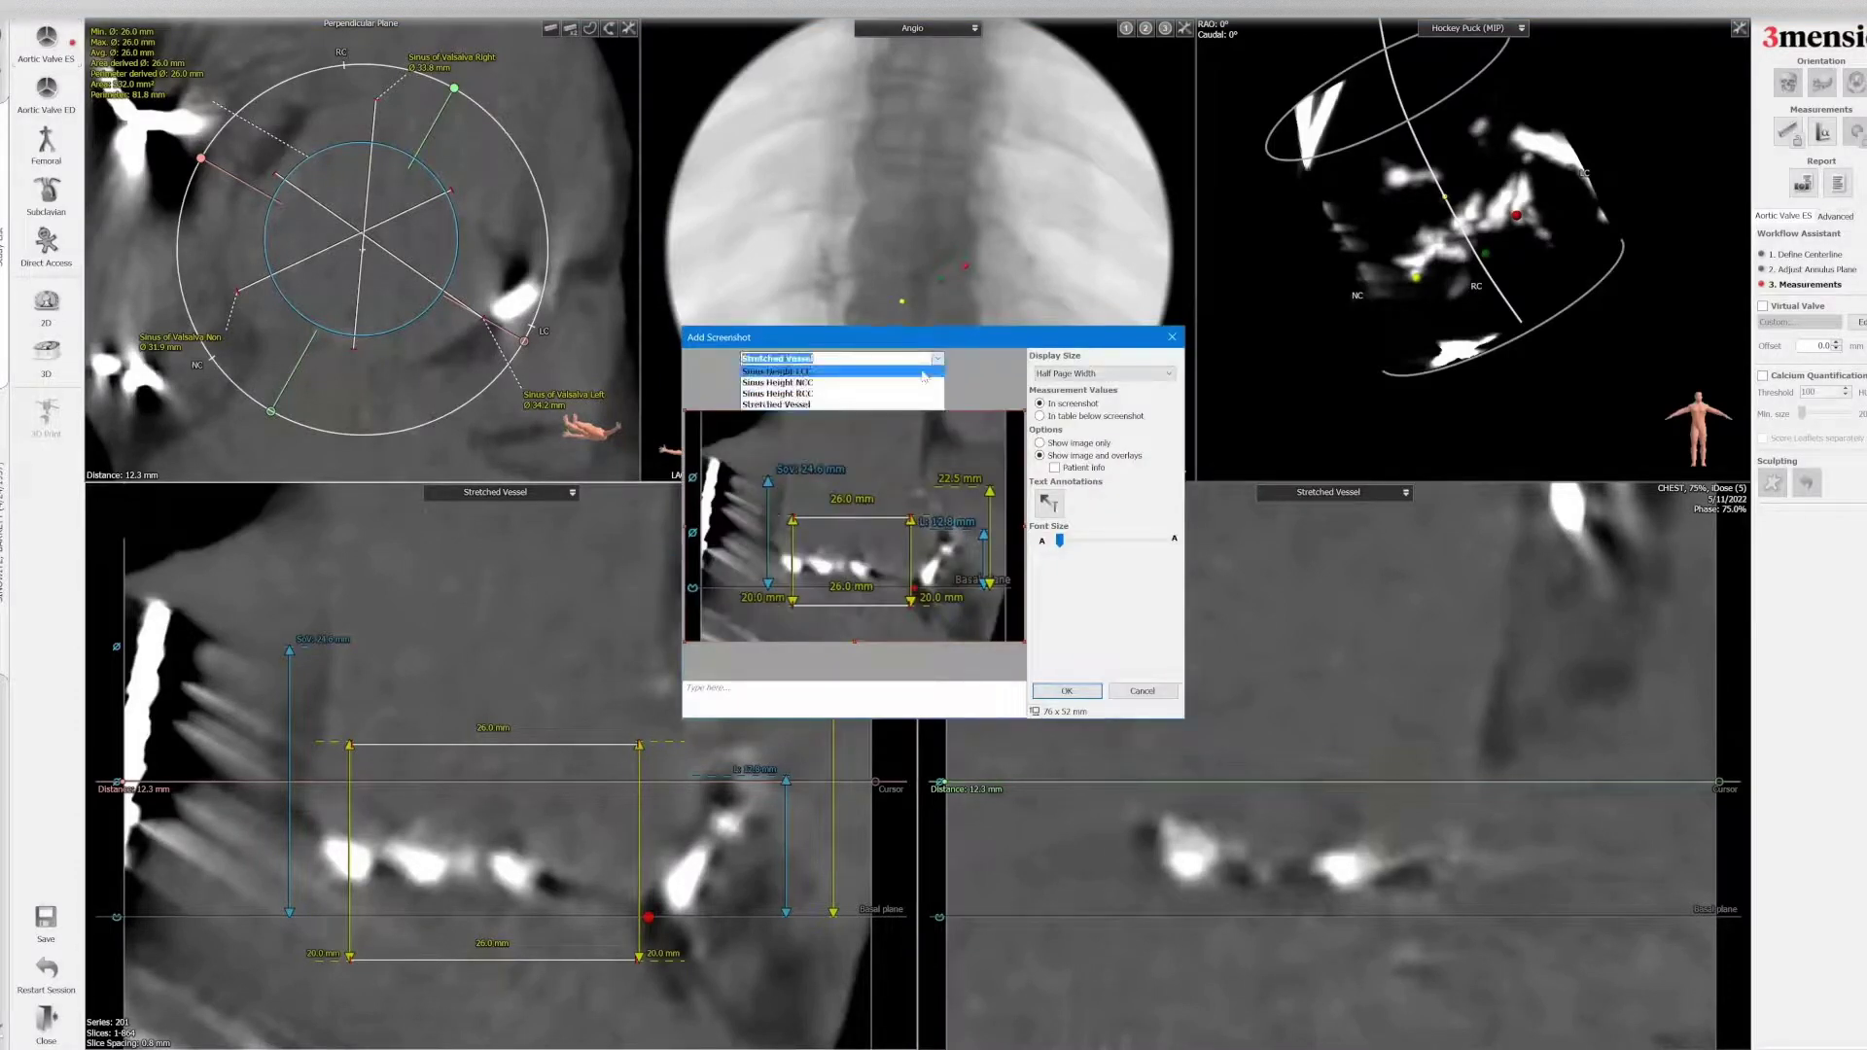
pyautogui.click(837, 368)
pyautogui.press('Return')
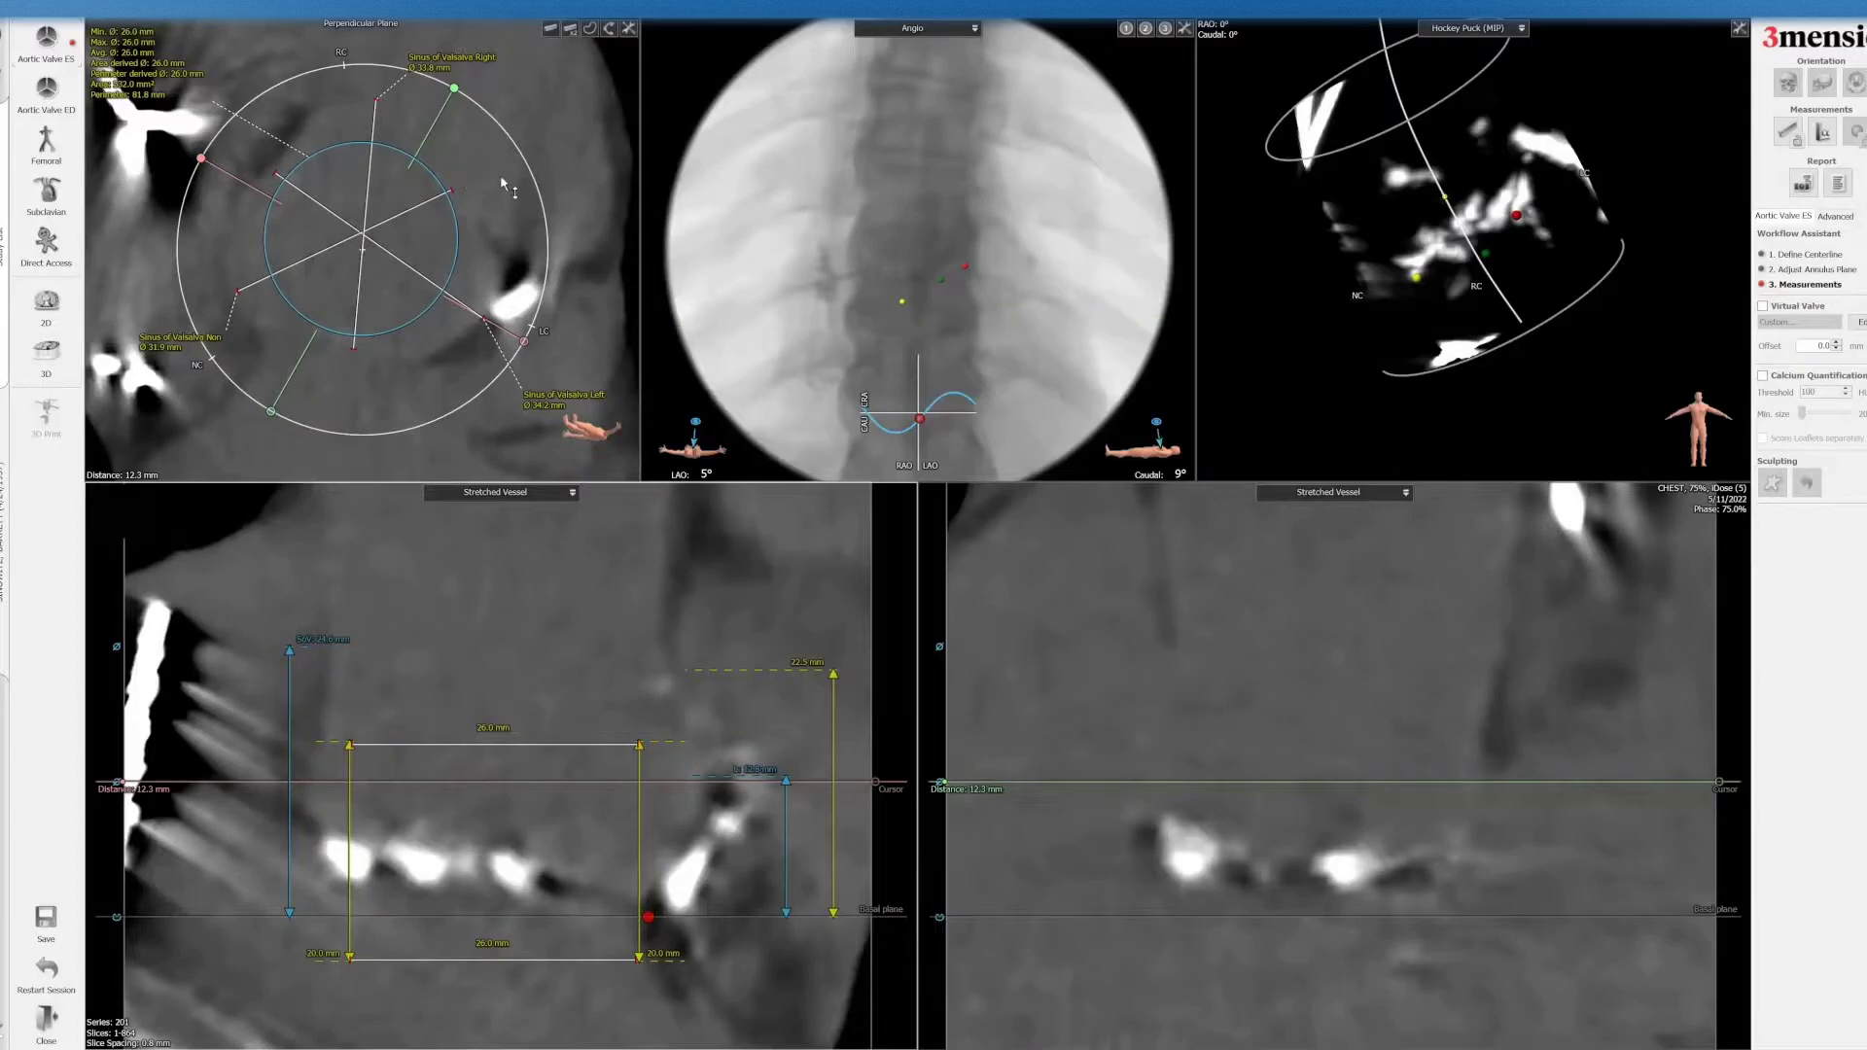
# - Rotate the stretched vessel planes to the right coronary ostium and record the Right Coronary Height at its lower edge
pyautogui.scroll(10, 500, 173)
pyautogui.moveTo(452, 94); pyautogui.dragTo(312, 78)
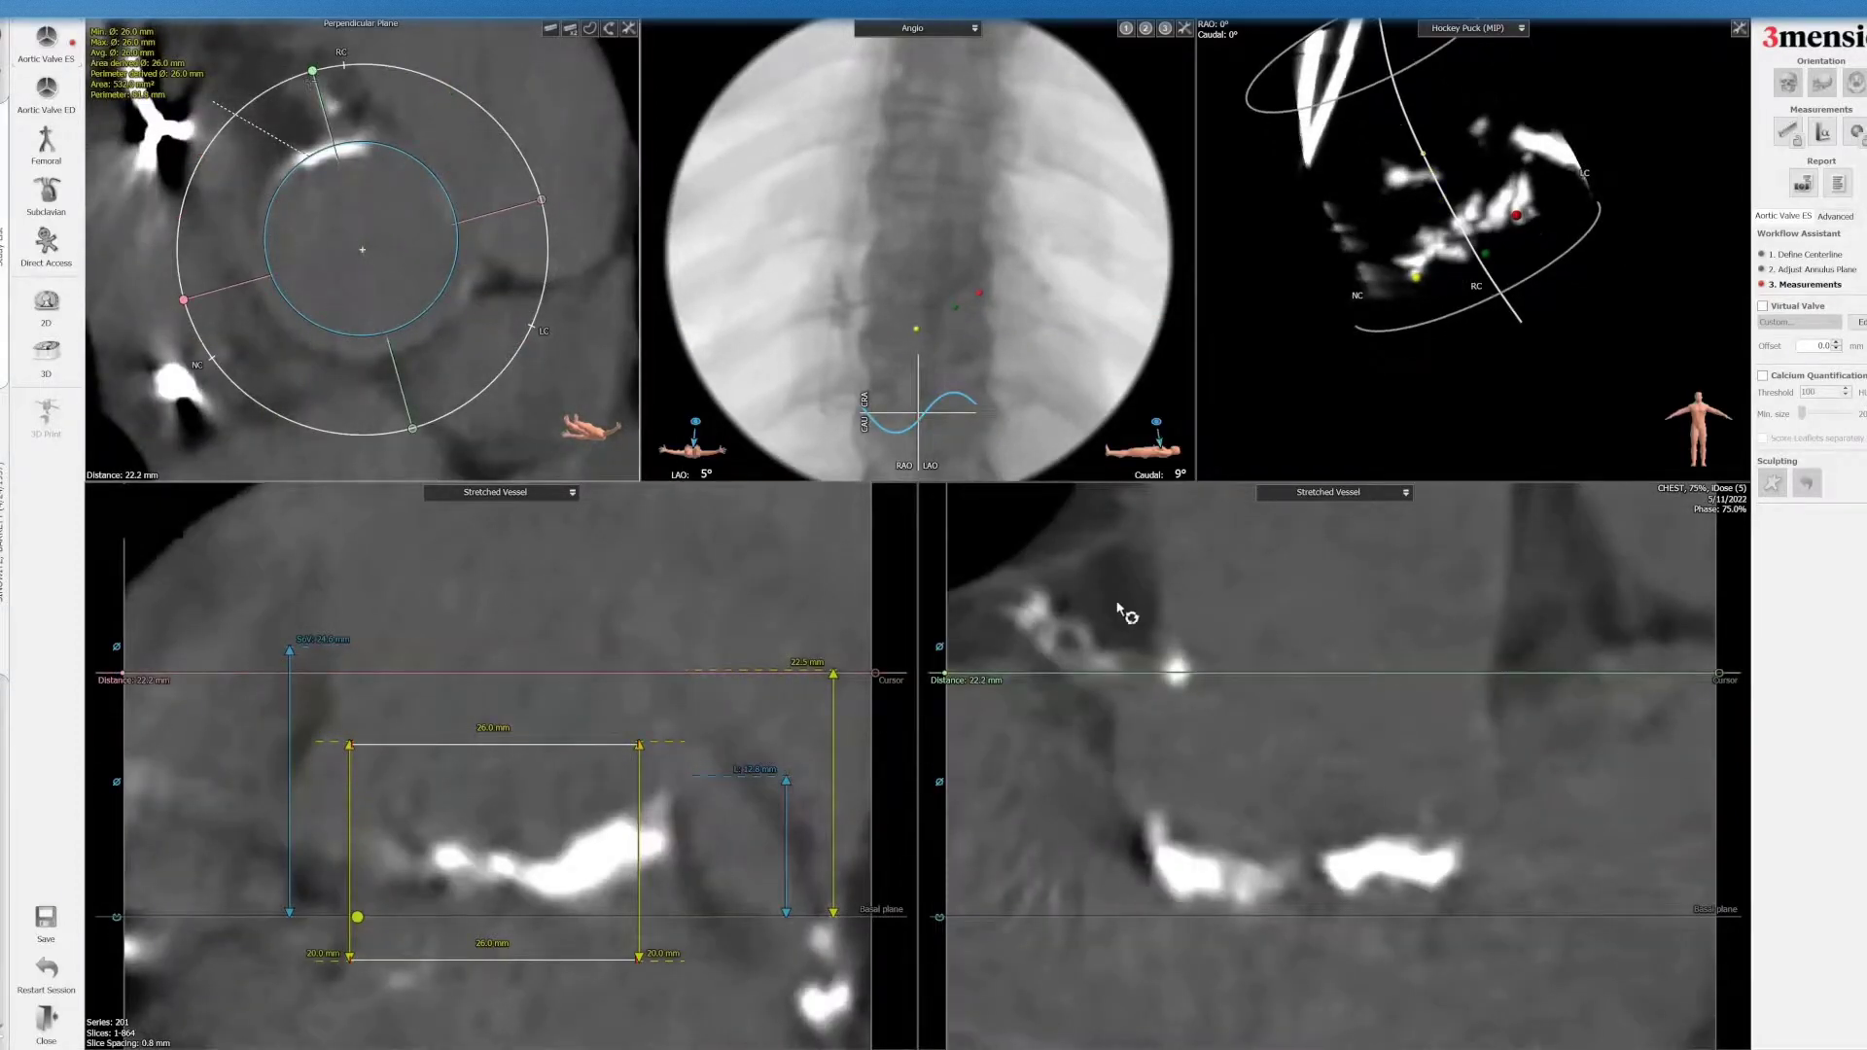
pyautogui.moveTo(1169, 673); pyautogui.dragTo(1175, 705)
pyautogui.rightClick(1174, 709)
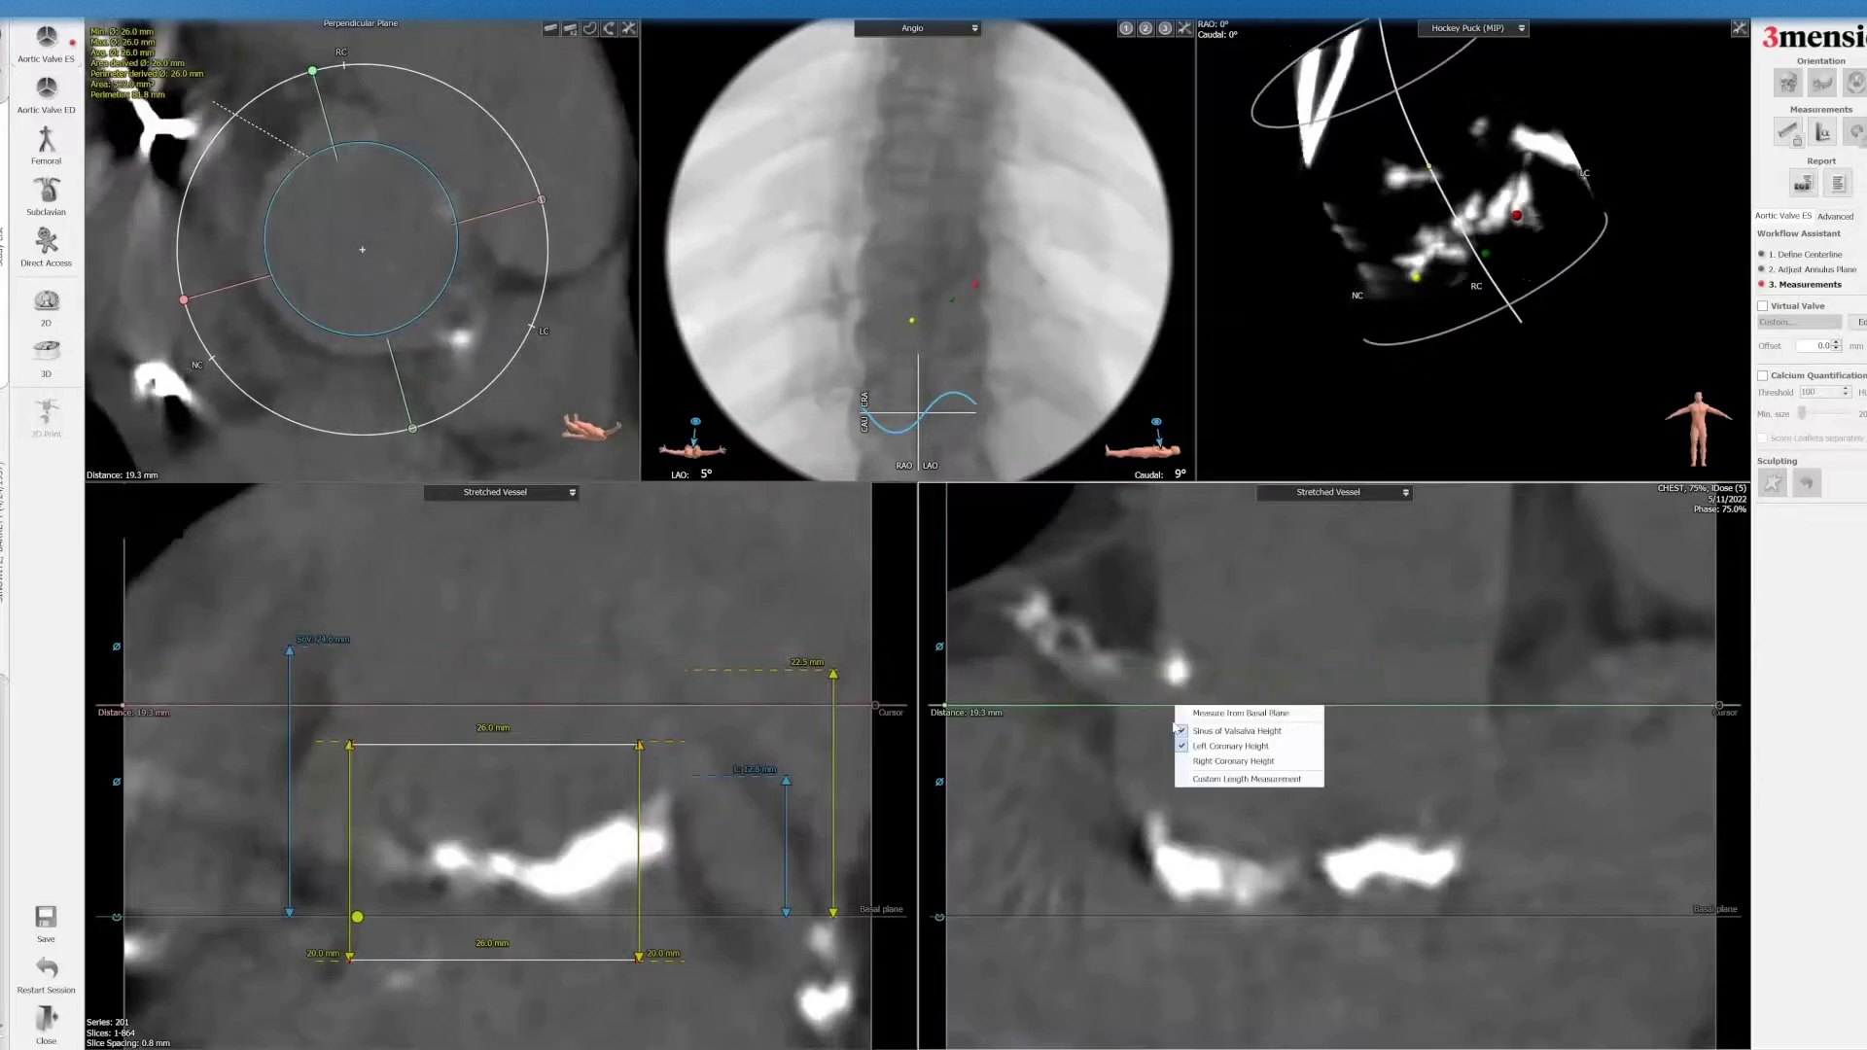
pyautogui.click(1195, 763)
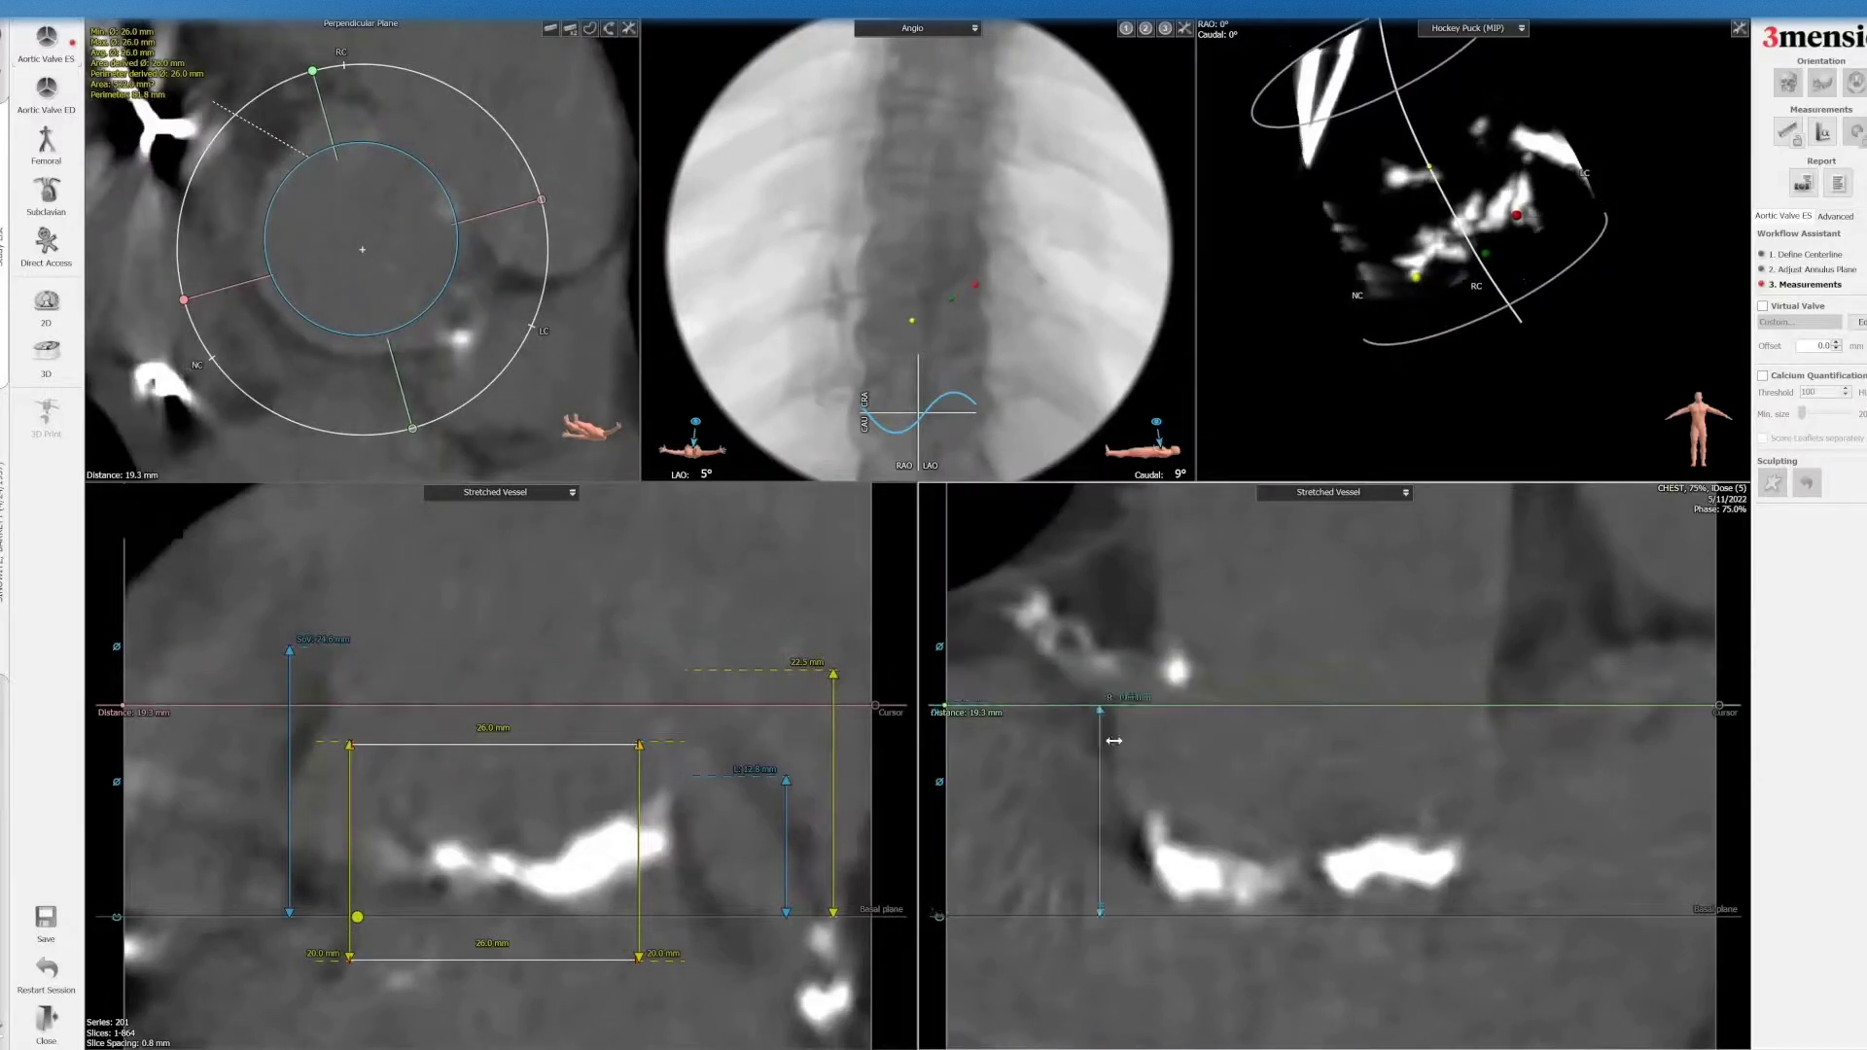
# - Measure the sinotubular junction height from the basal plane beside the right coronary and add a report screenshot titled "Sinus Height RCC"
pyautogui.moveTo(1229, 655); pyautogui.dragTo(1233, 648)
pyautogui.rightClick(1233, 649)
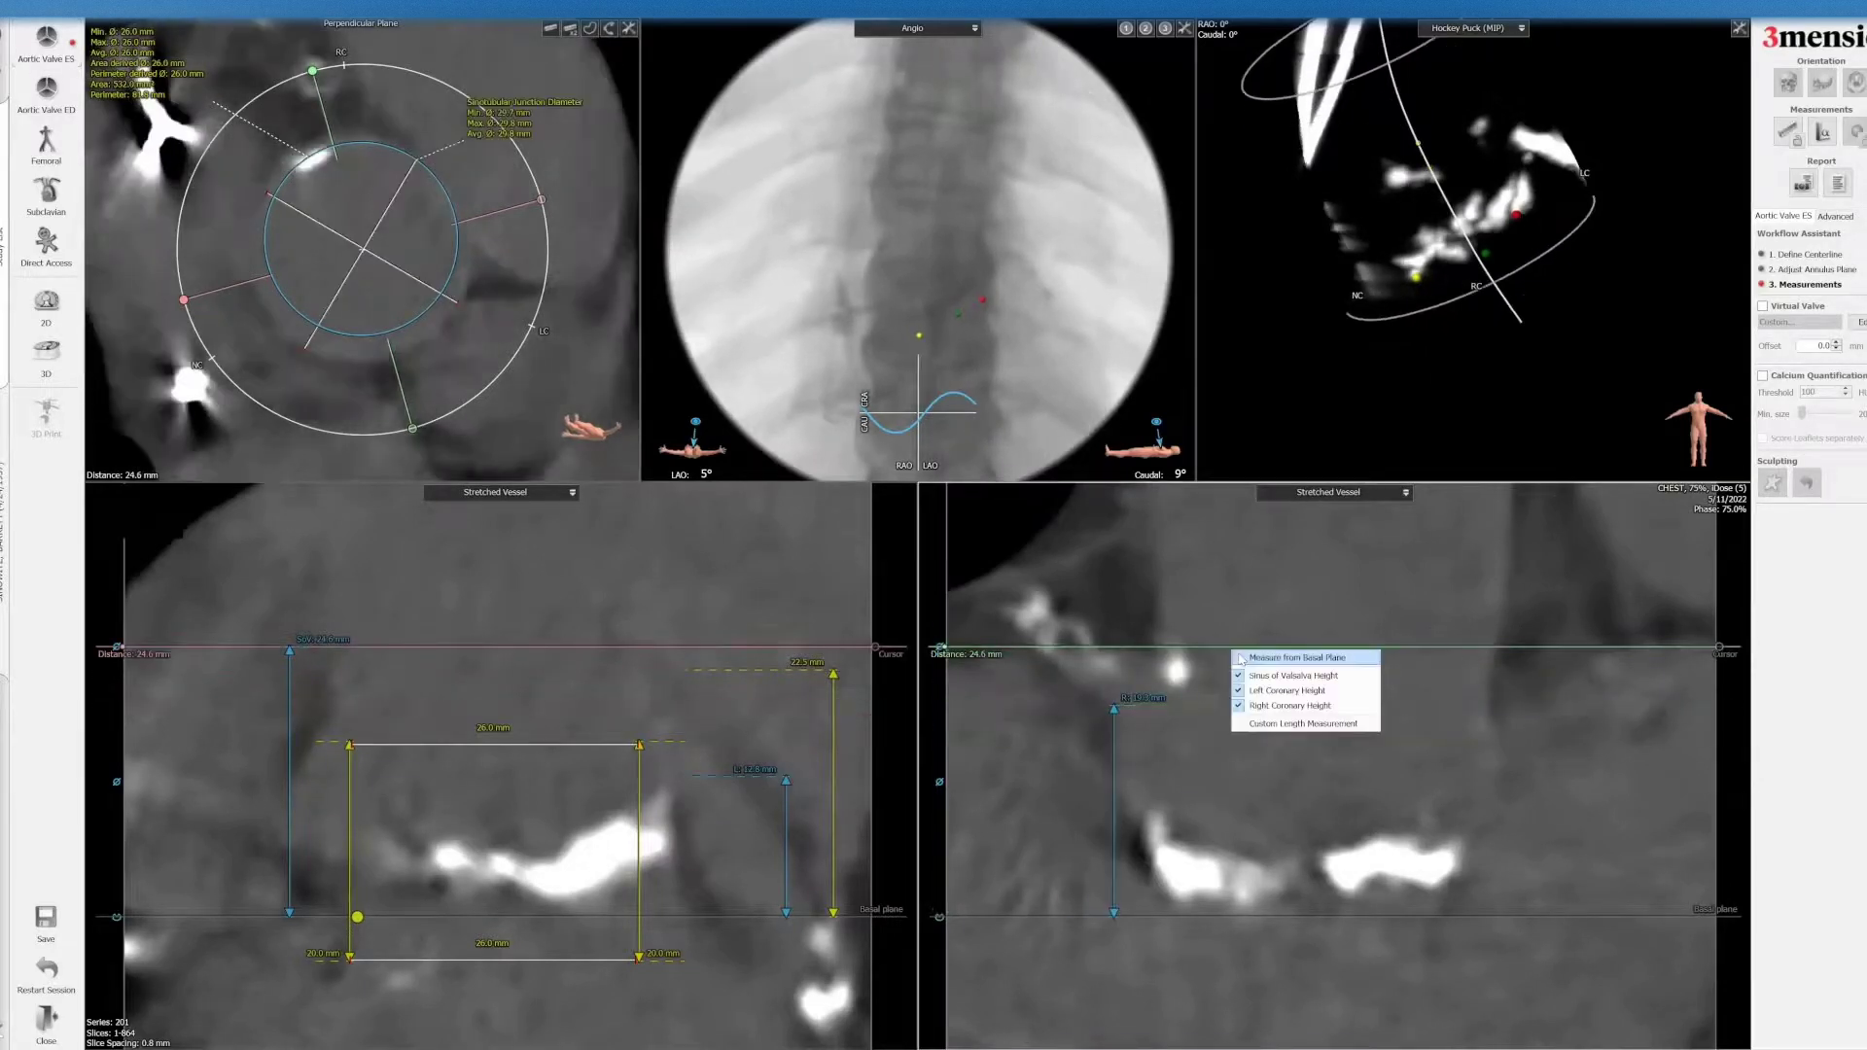
pyautogui.click(1241, 658)
pyautogui.rightClick(1364, 604)
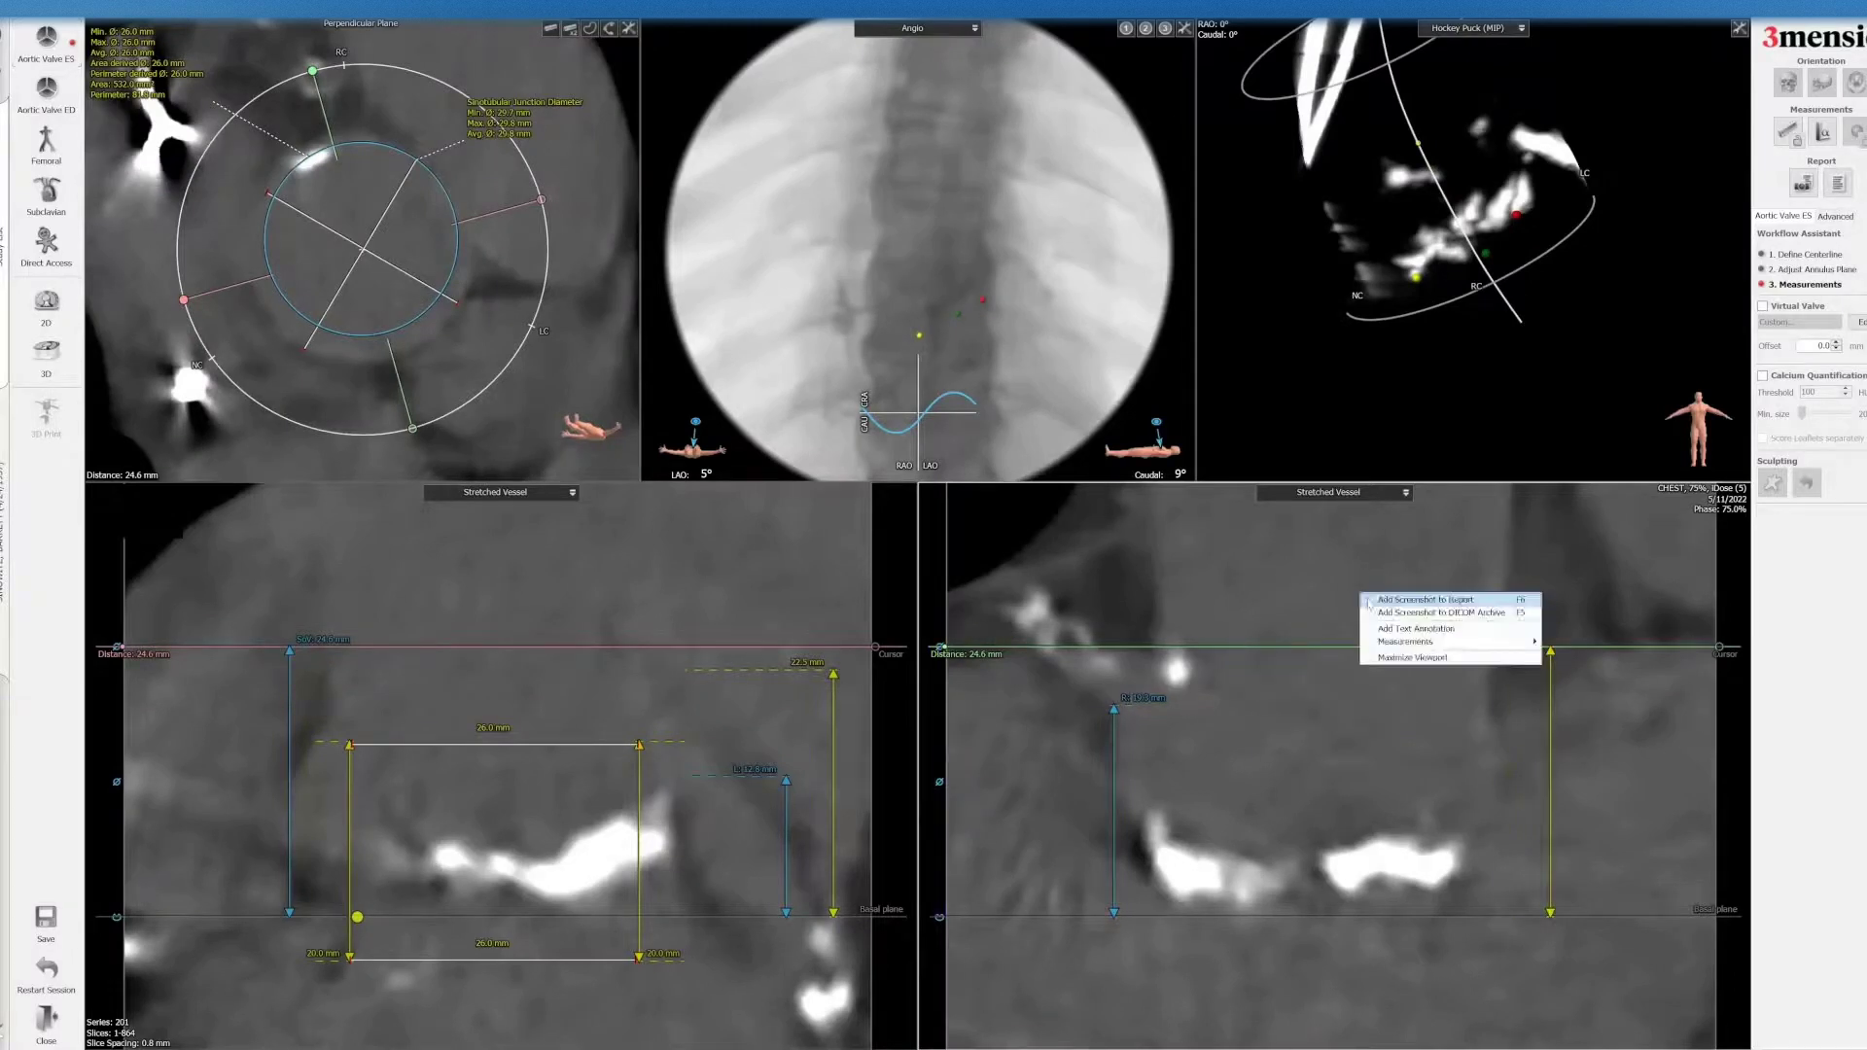
pyautogui.click(893, 358)
pyautogui.click(896, 396)
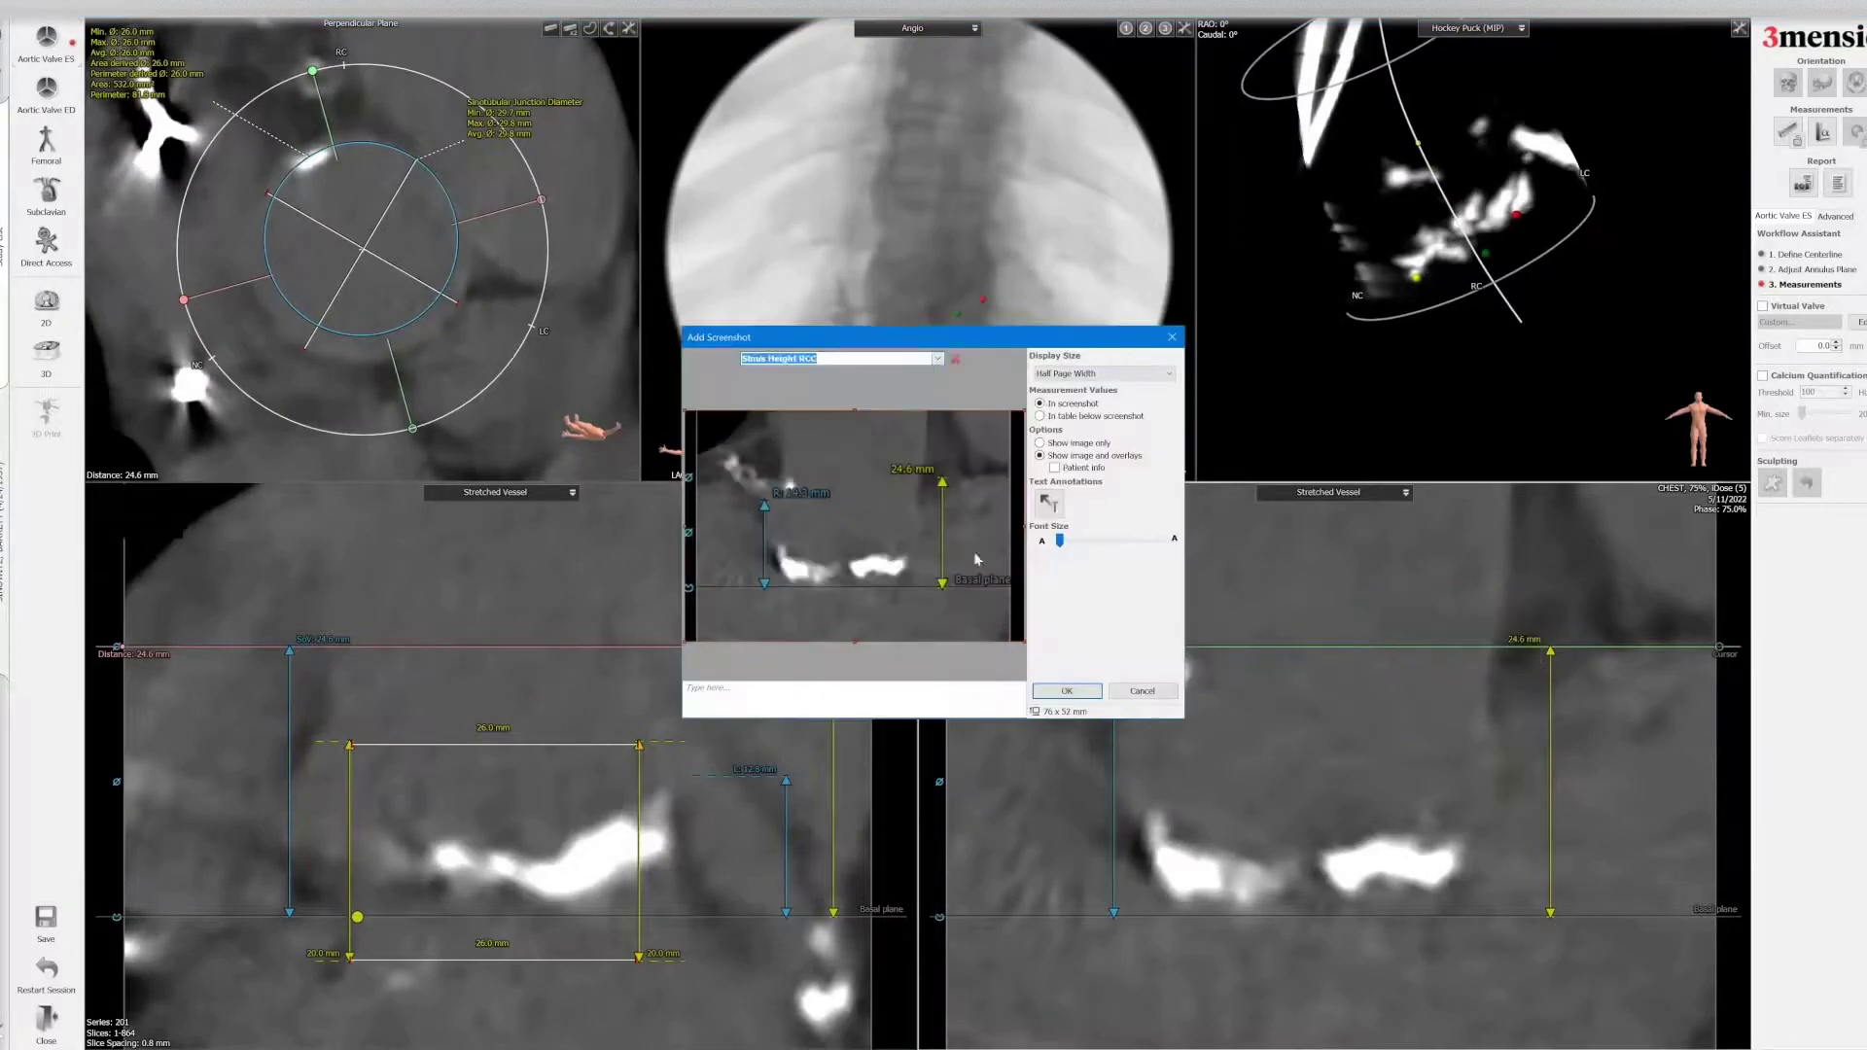
# - Return to the basal plane, orient the enlarged hockey puck to RAO 70°, Cranial 58°, and add it to the report as "Hockey Puck (MIP)"
pyautogui.click(1340, 918)
pyautogui.moveTo(1371, 164); pyautogui.dragTo(1510, 227)
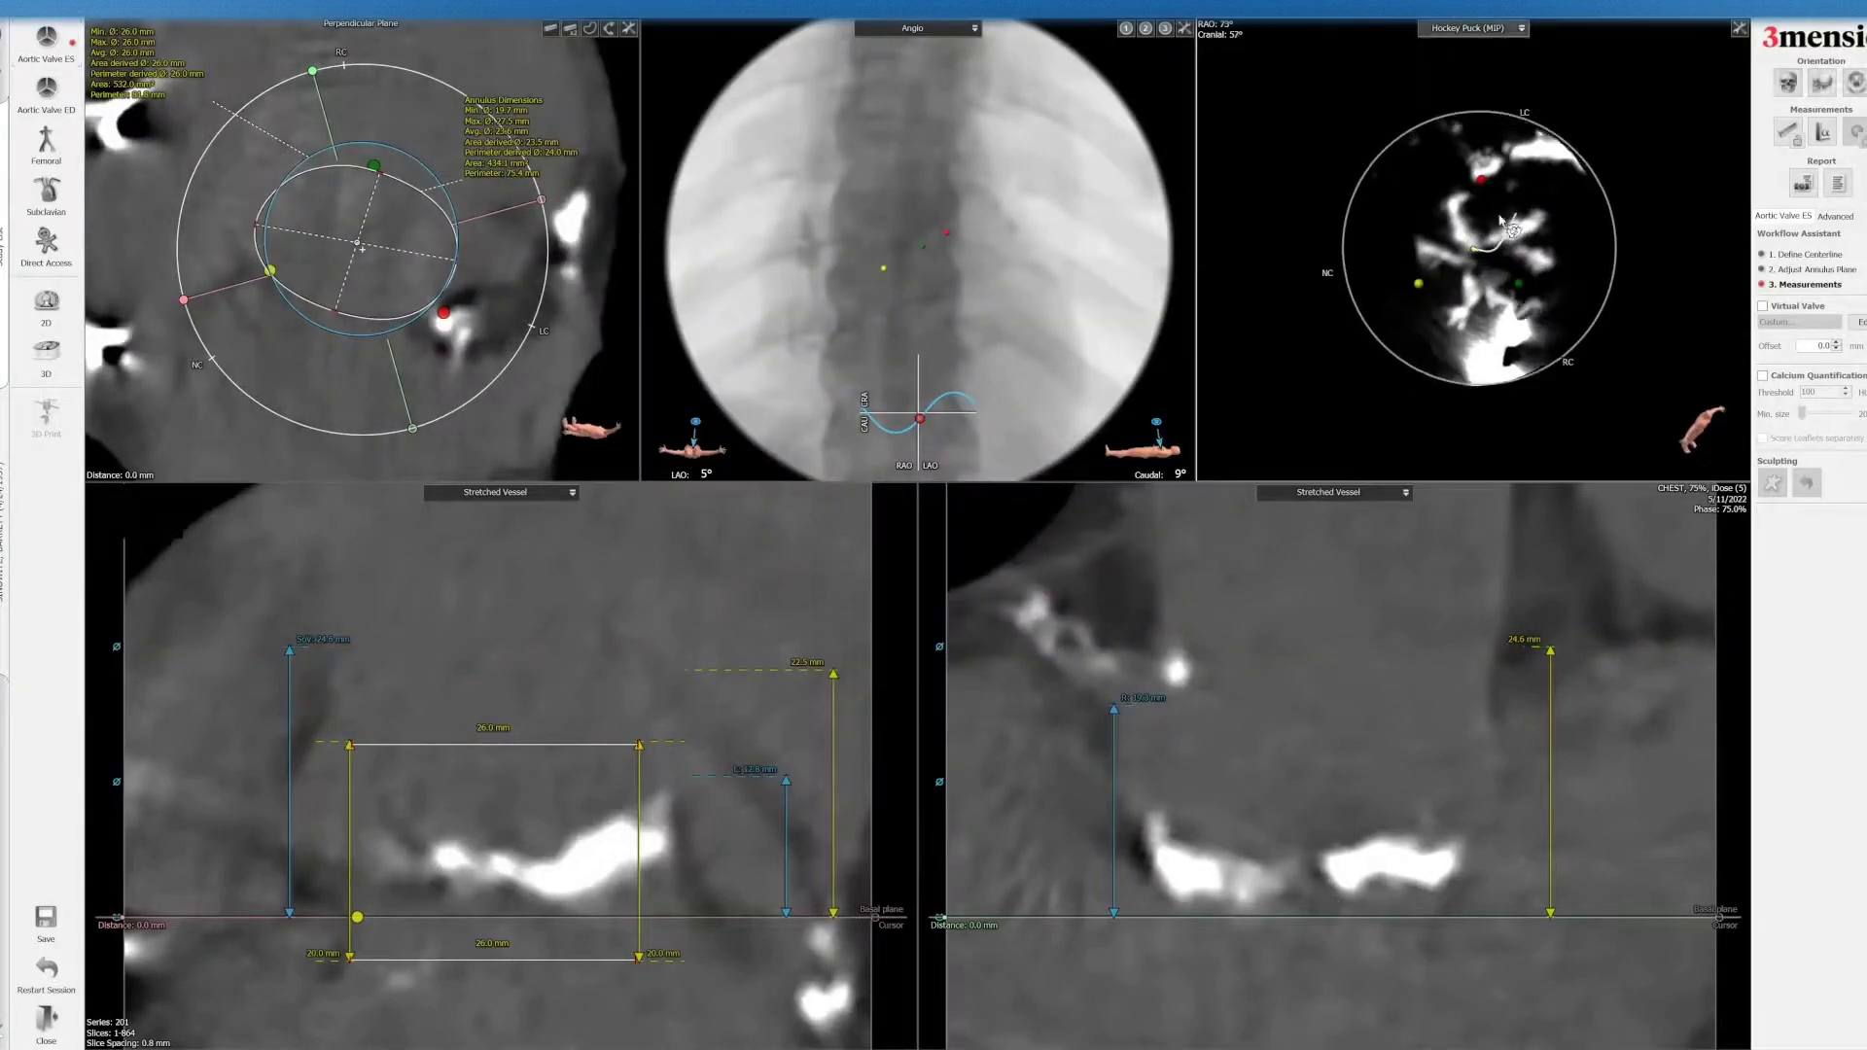
pyautogui.moveTo(1546, 274); pyautogui.dragTo(1556, 399, button='right')
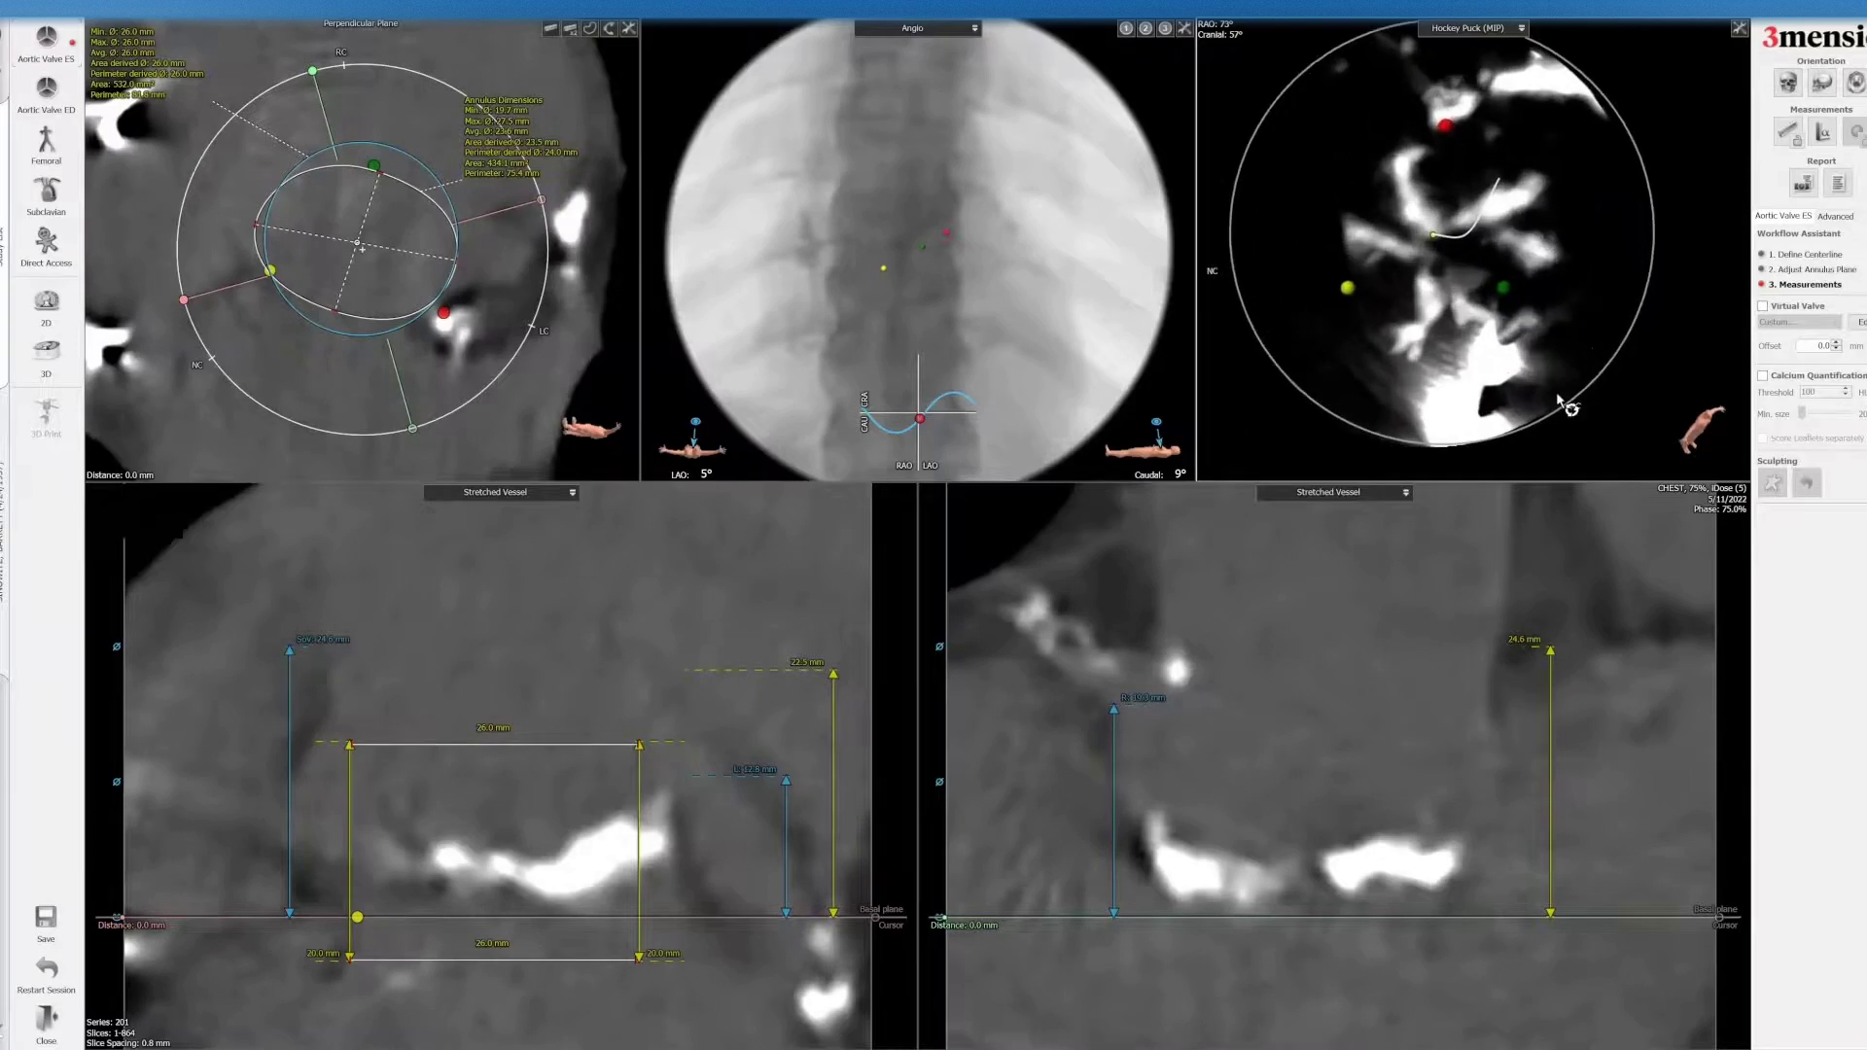
pyautogui.moveTo(1557, 263); pyautogui.dragTo(1584, 261, button='middle')
pyautogui.moveTo(1584, 261); pyautogui.dragTo(1575, 262)
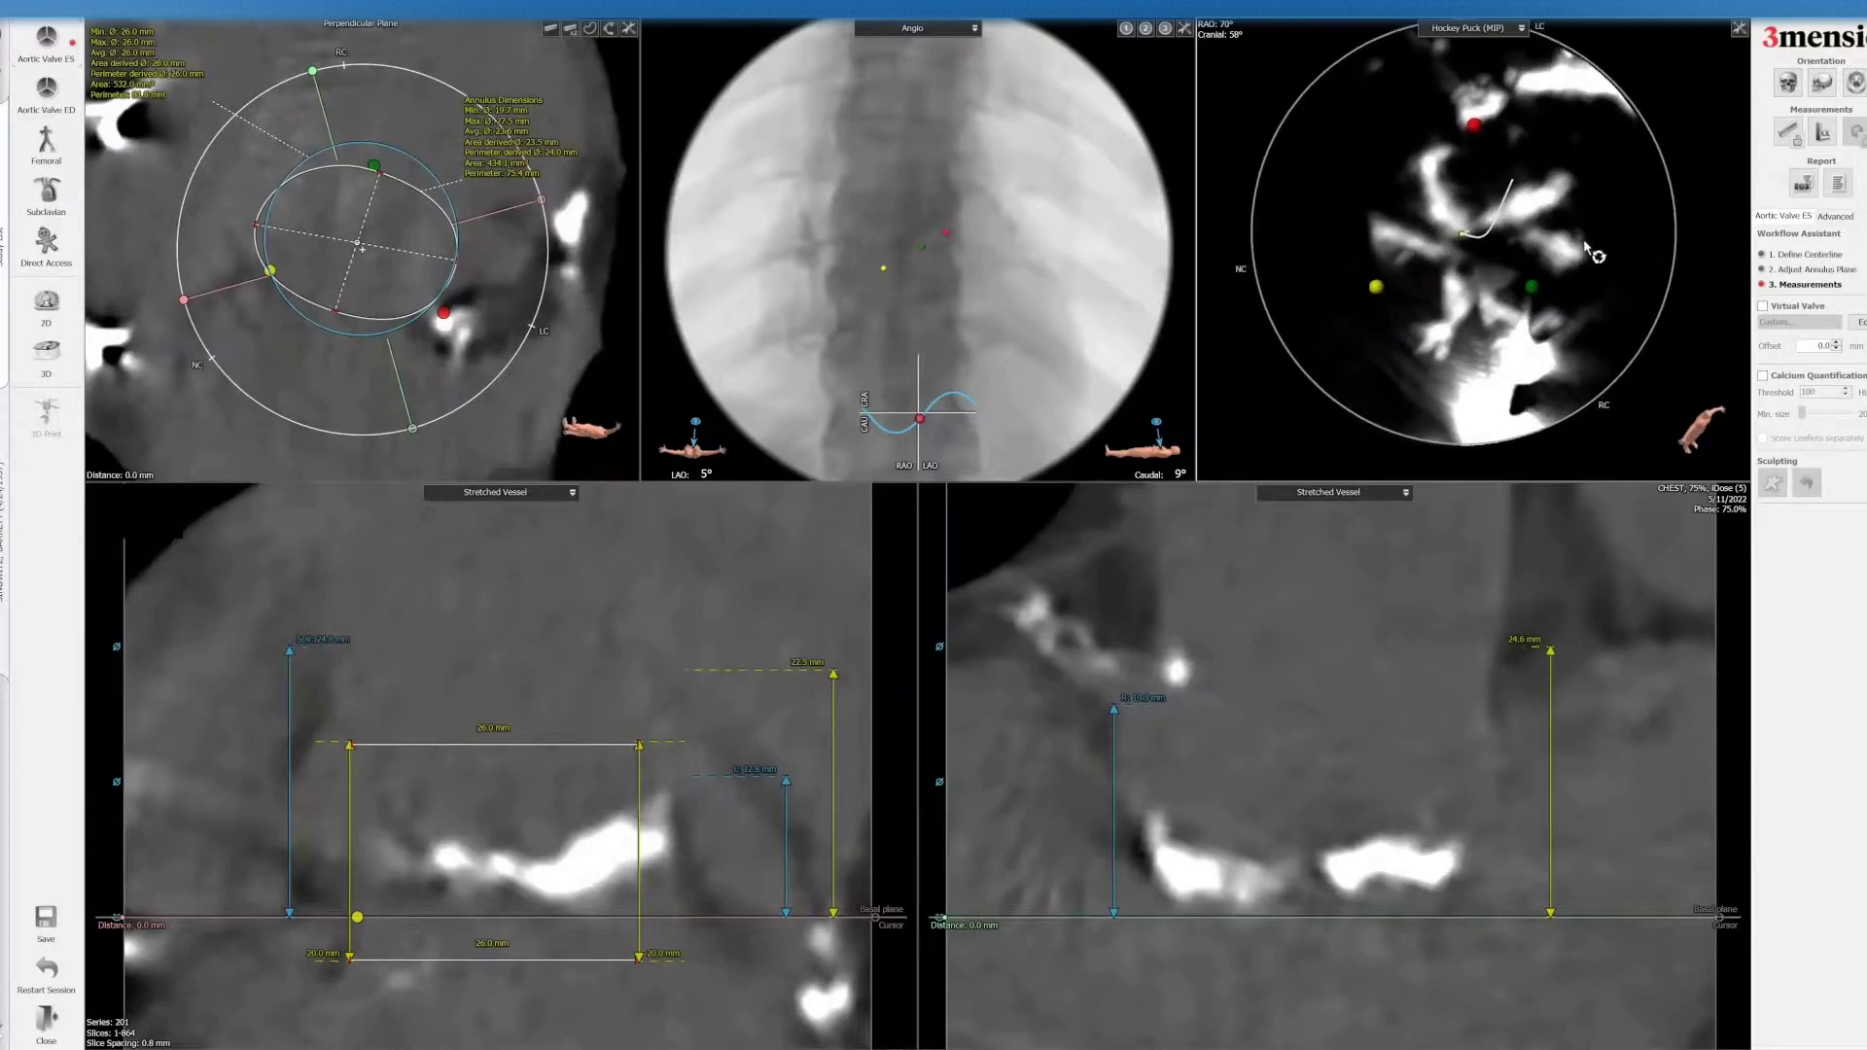
pyautogui.rightClick(1587, 248)
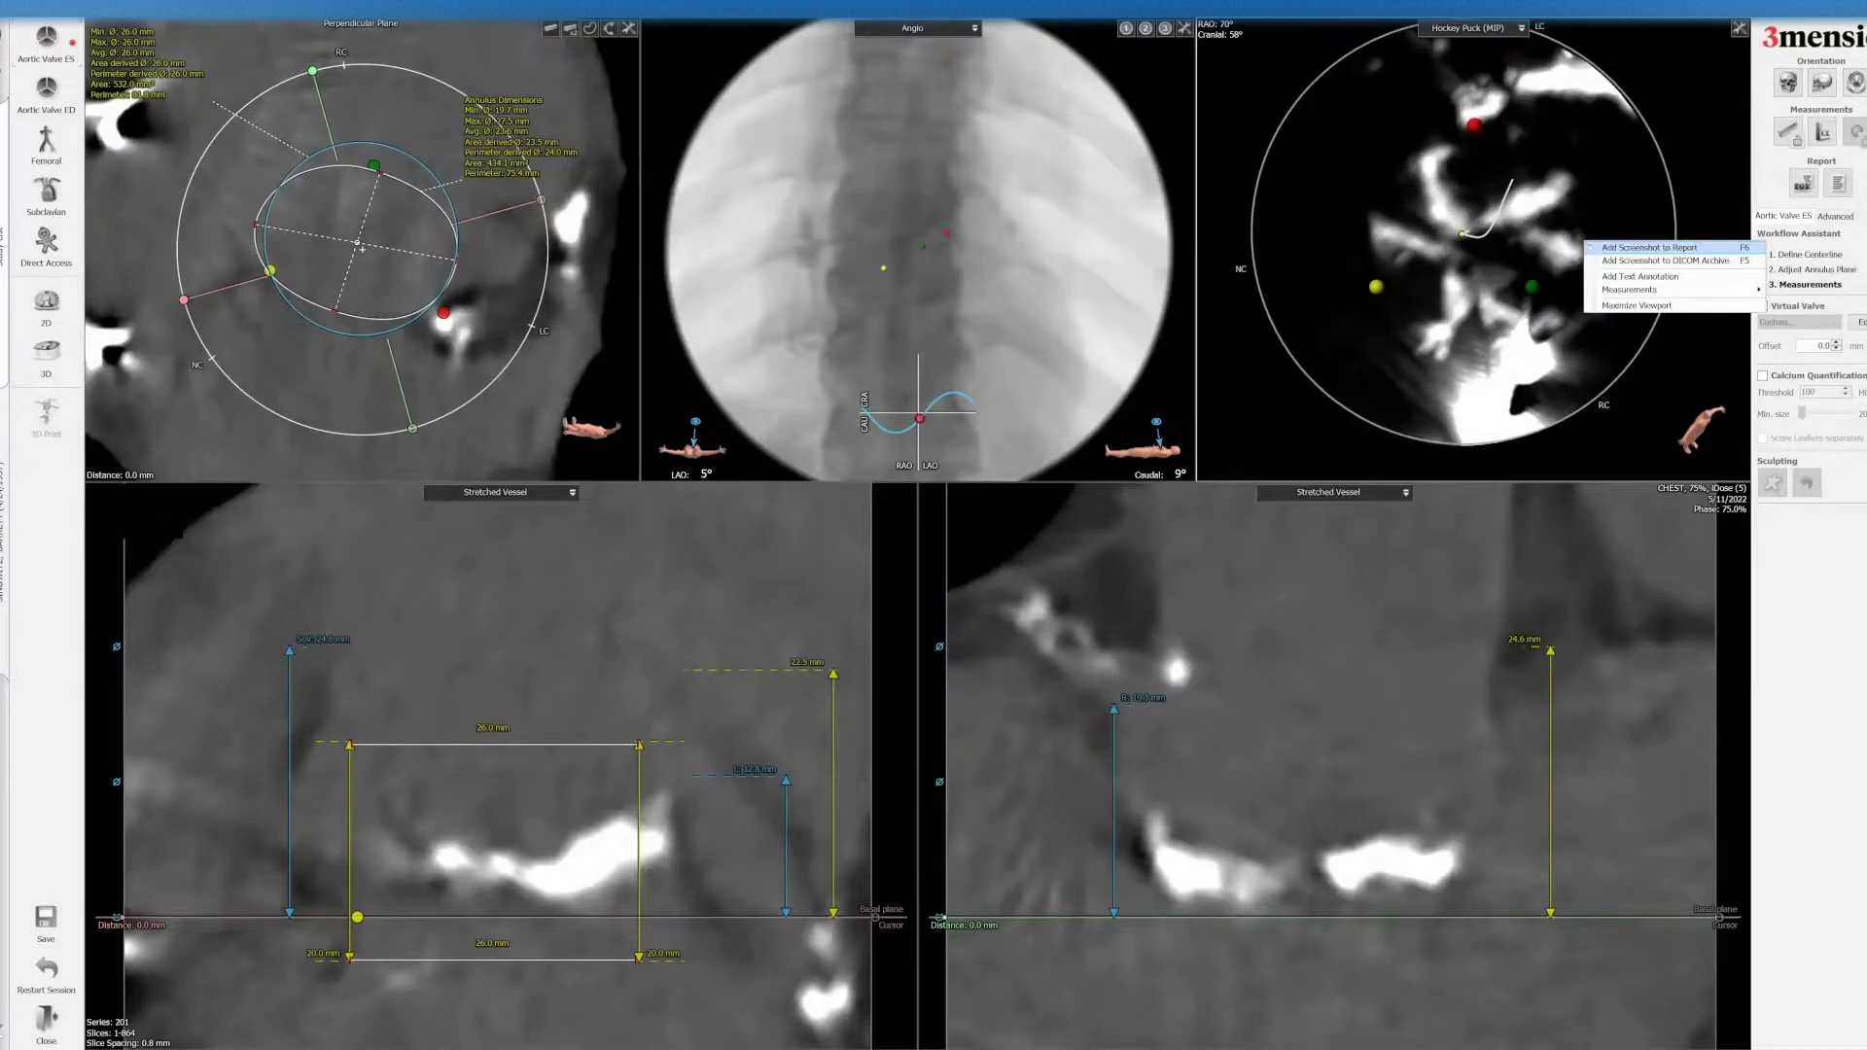
pyautogui.click(1591, 247)
# - Rotate the angio projection to the coplanar view at LAO 13°, Caudal 5°, and enlarge the annulus landmarks
pyautogui.click(609, 28)
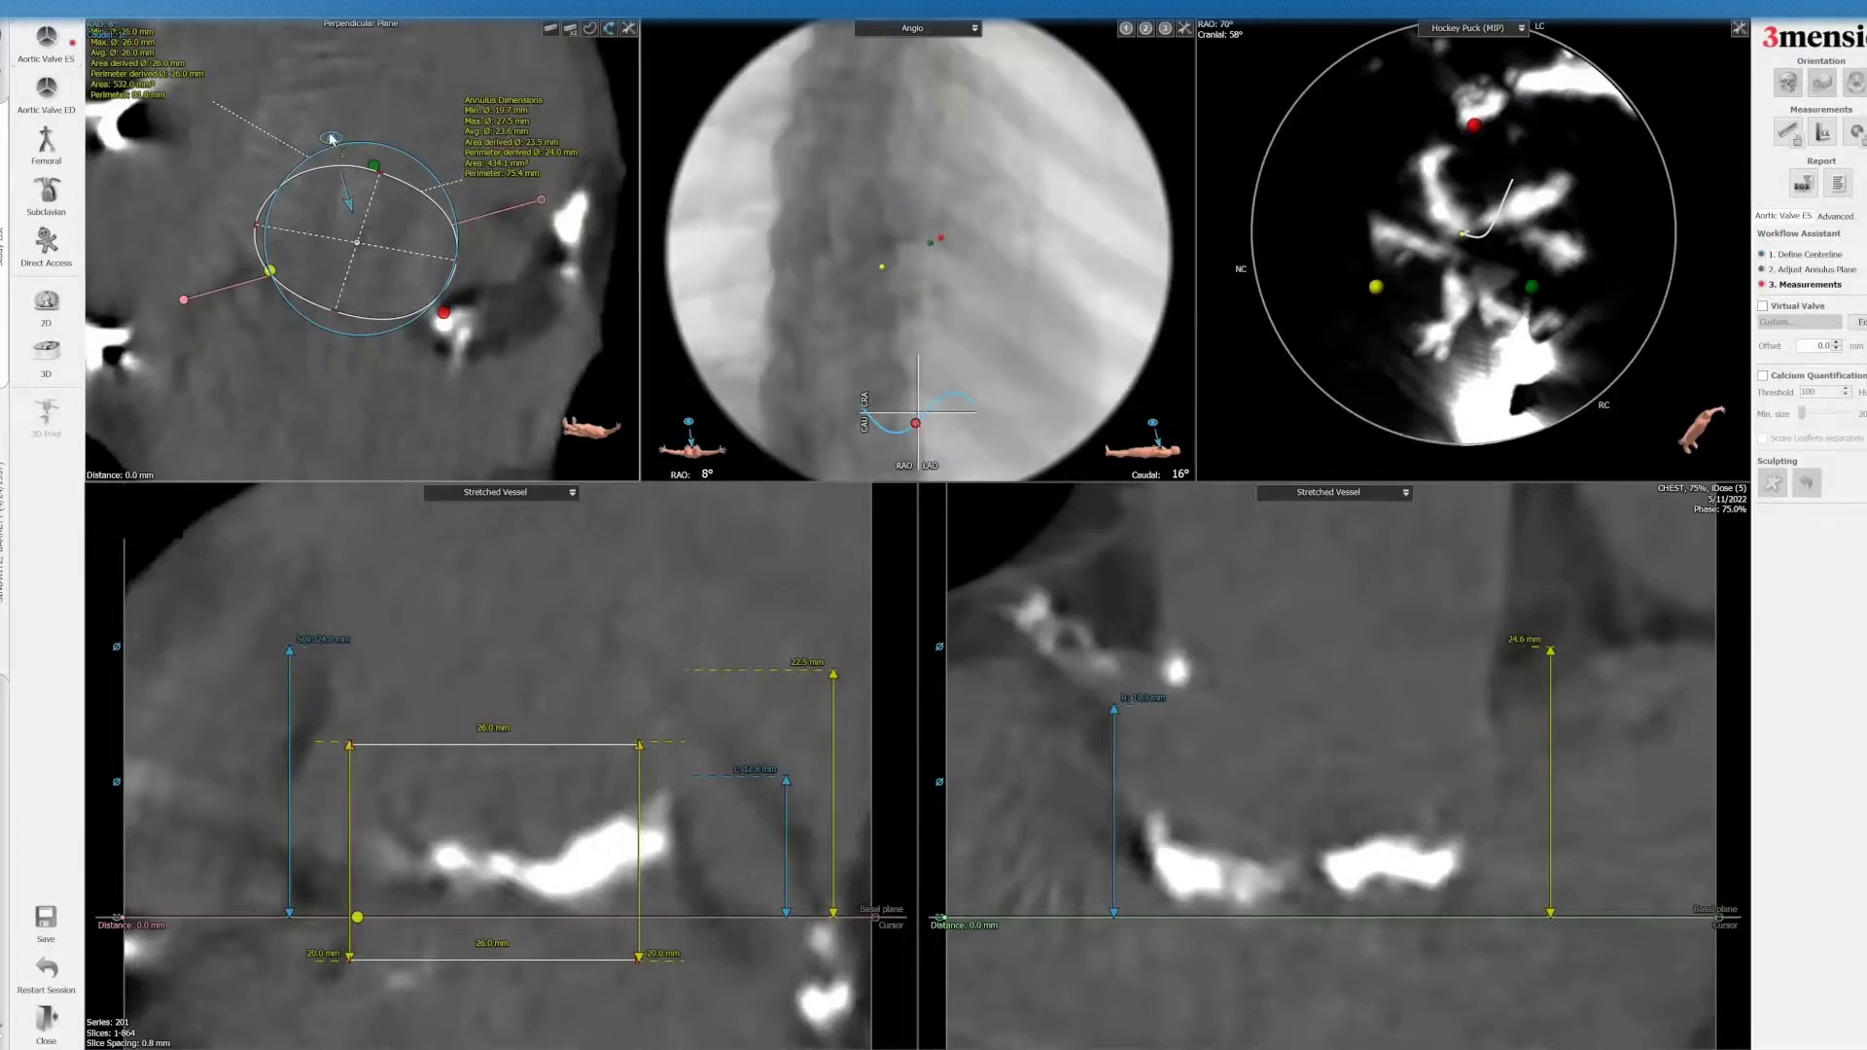
pyautogui.moveTo(331, 139); pyautogui.dragTo(377, 134)
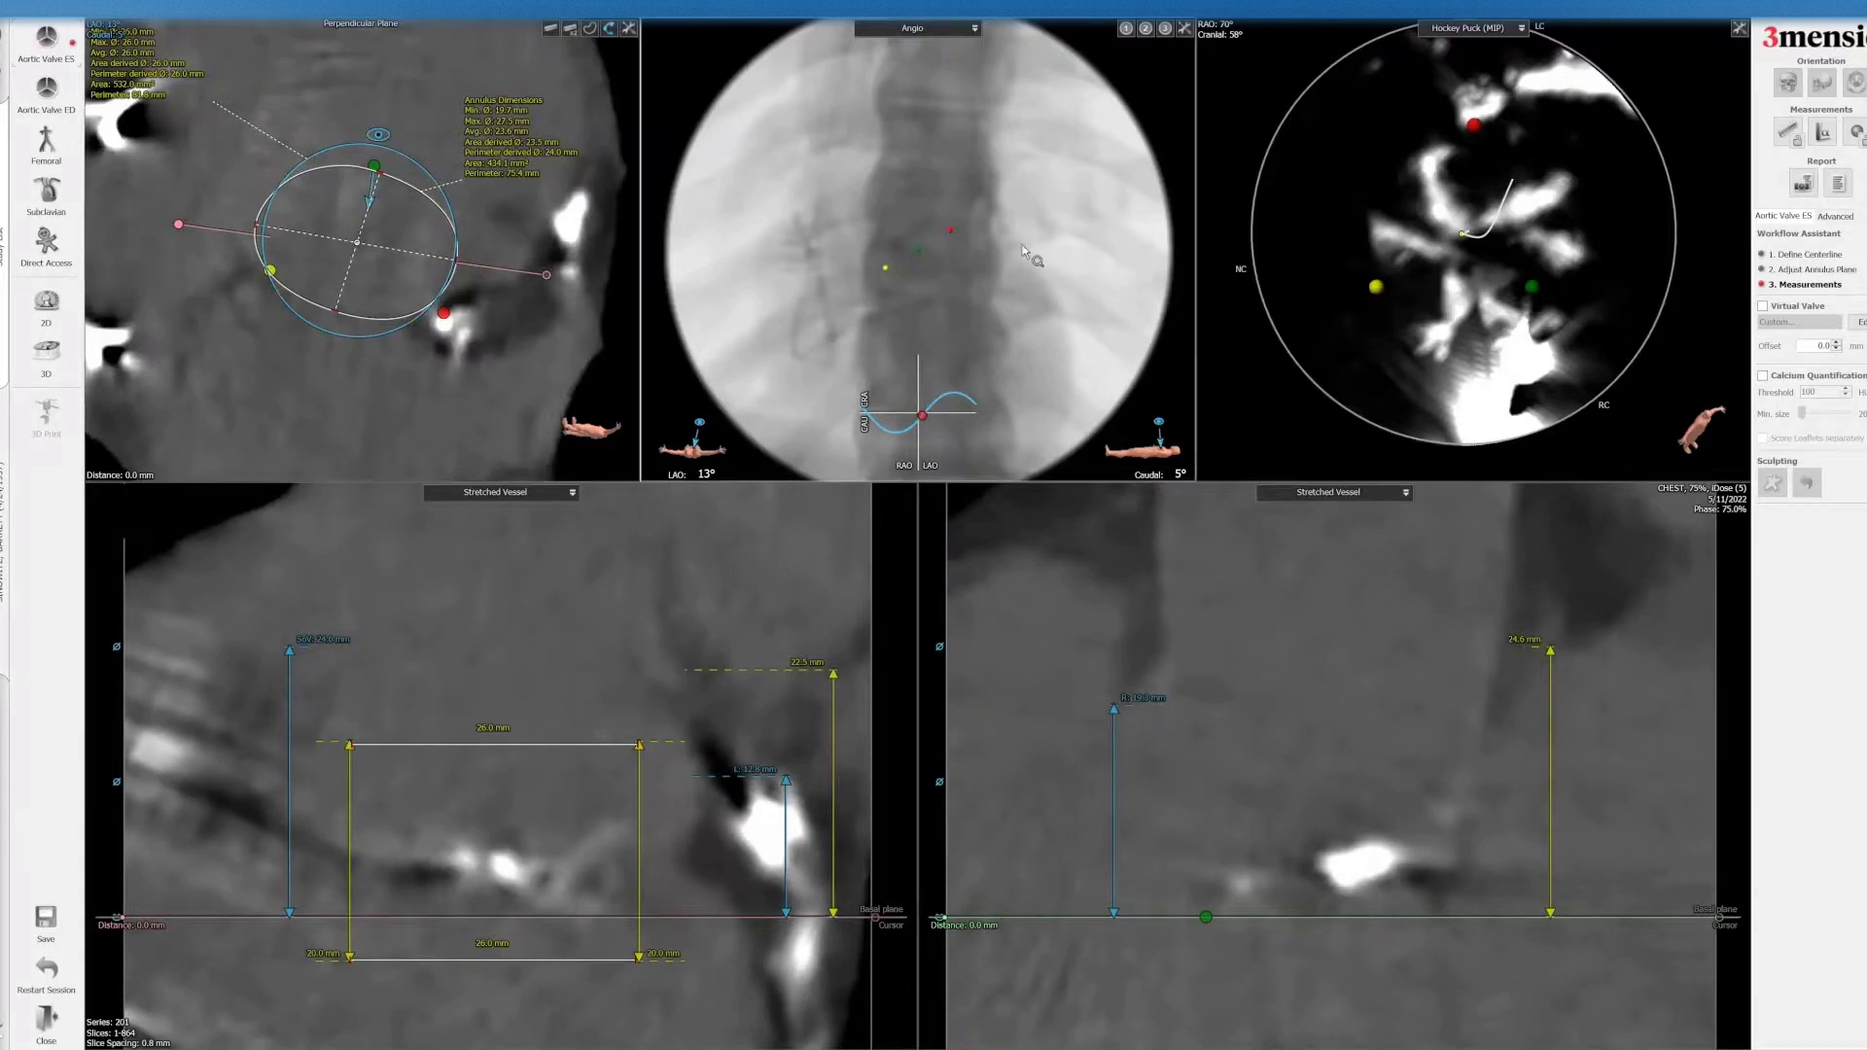
pyautogui.moveTo(1030, 261); pyautogui.dragTo(1017, 199, button='right')
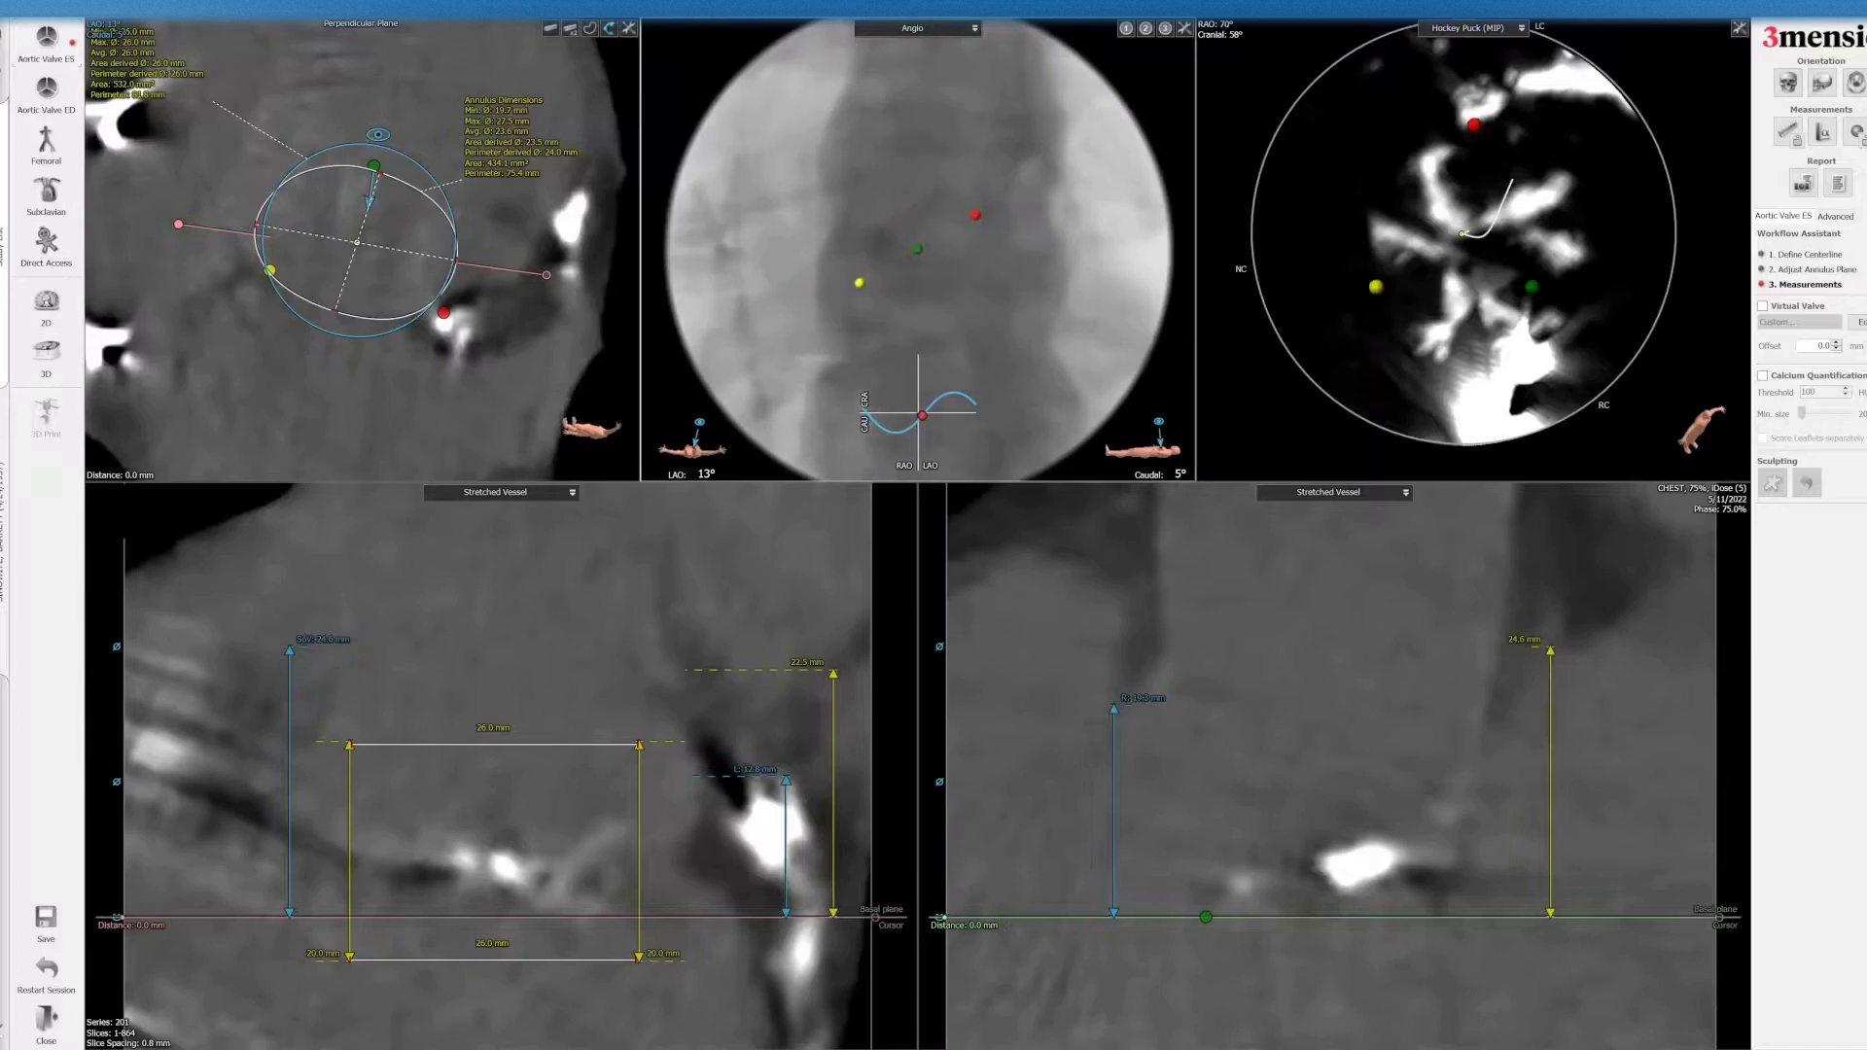
# - Measure the root angle between the cusp landmark line and the horizontal, and add a report screenshot titled "Coplanar and root angles"
pyautogui.click(1827, 131)
pyautogui.click(1015, 187)
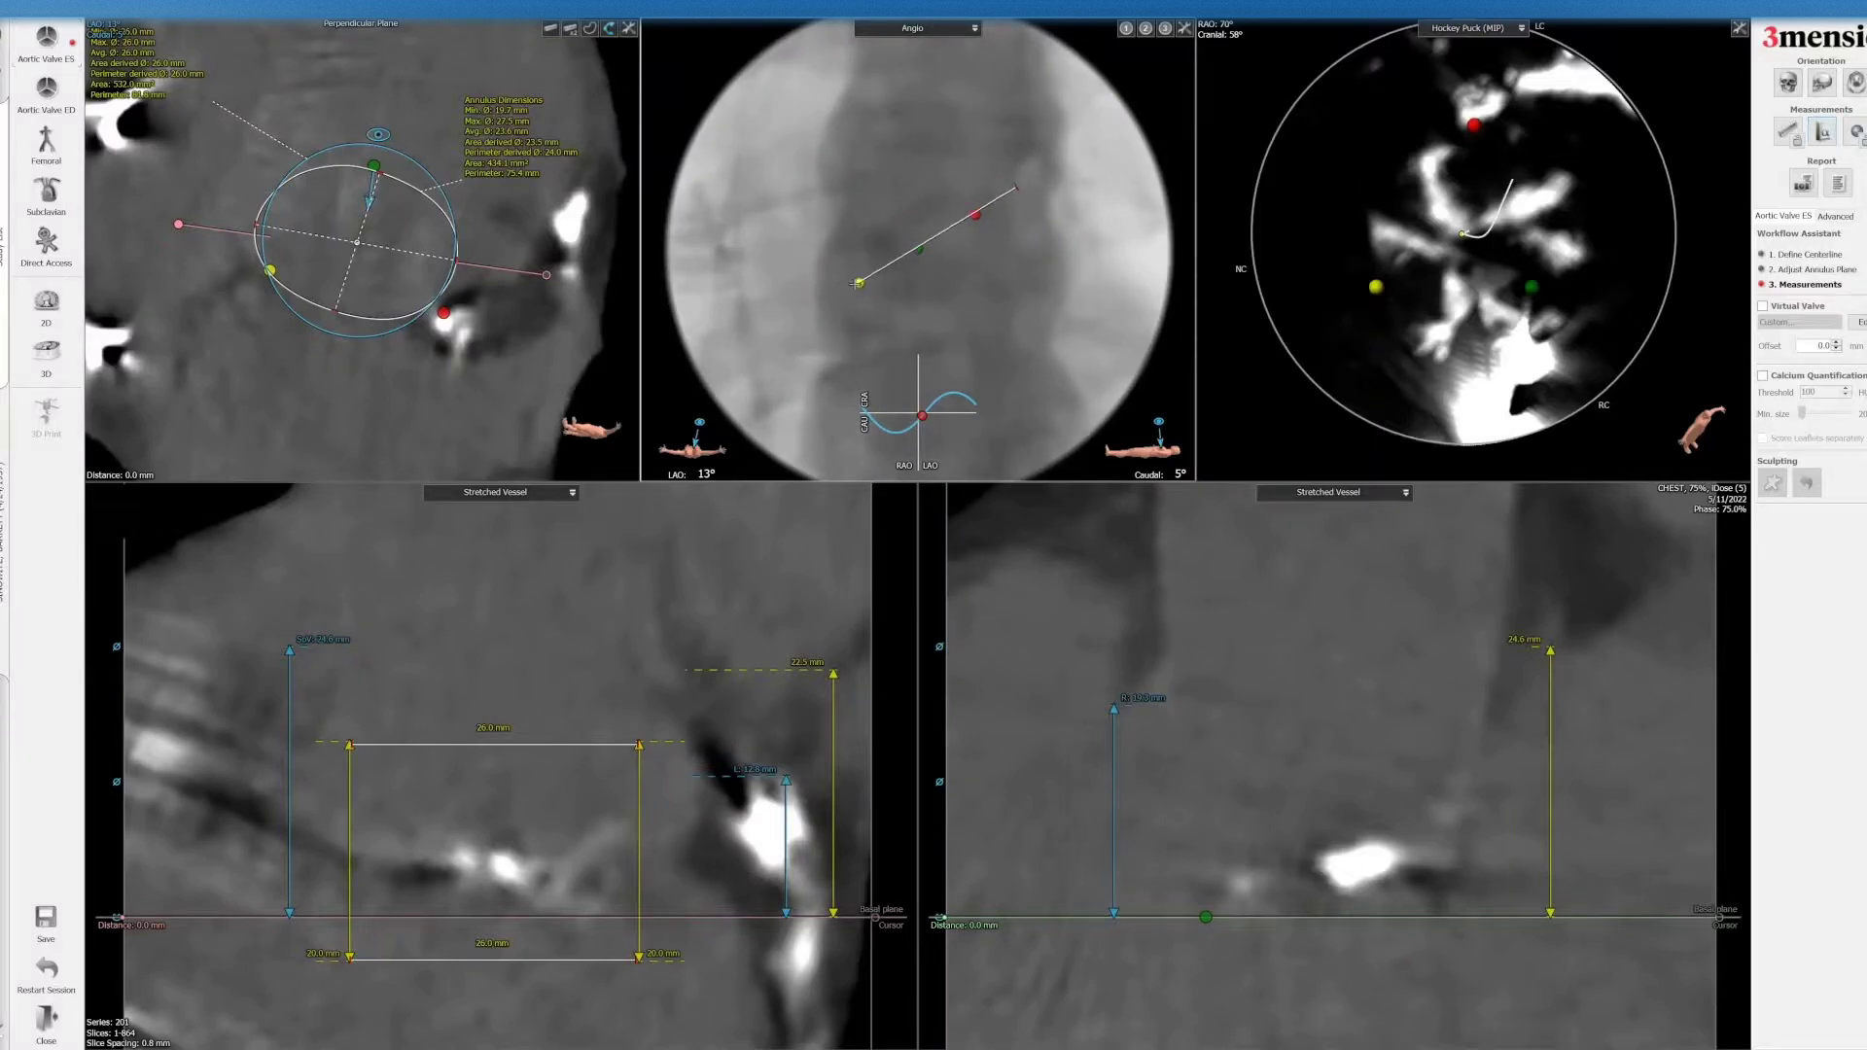
pyautogui.click(1006, 284)
pyautogui.press('s')
pyautogui.click(937, 357)
pyautogui.click(840, 383)
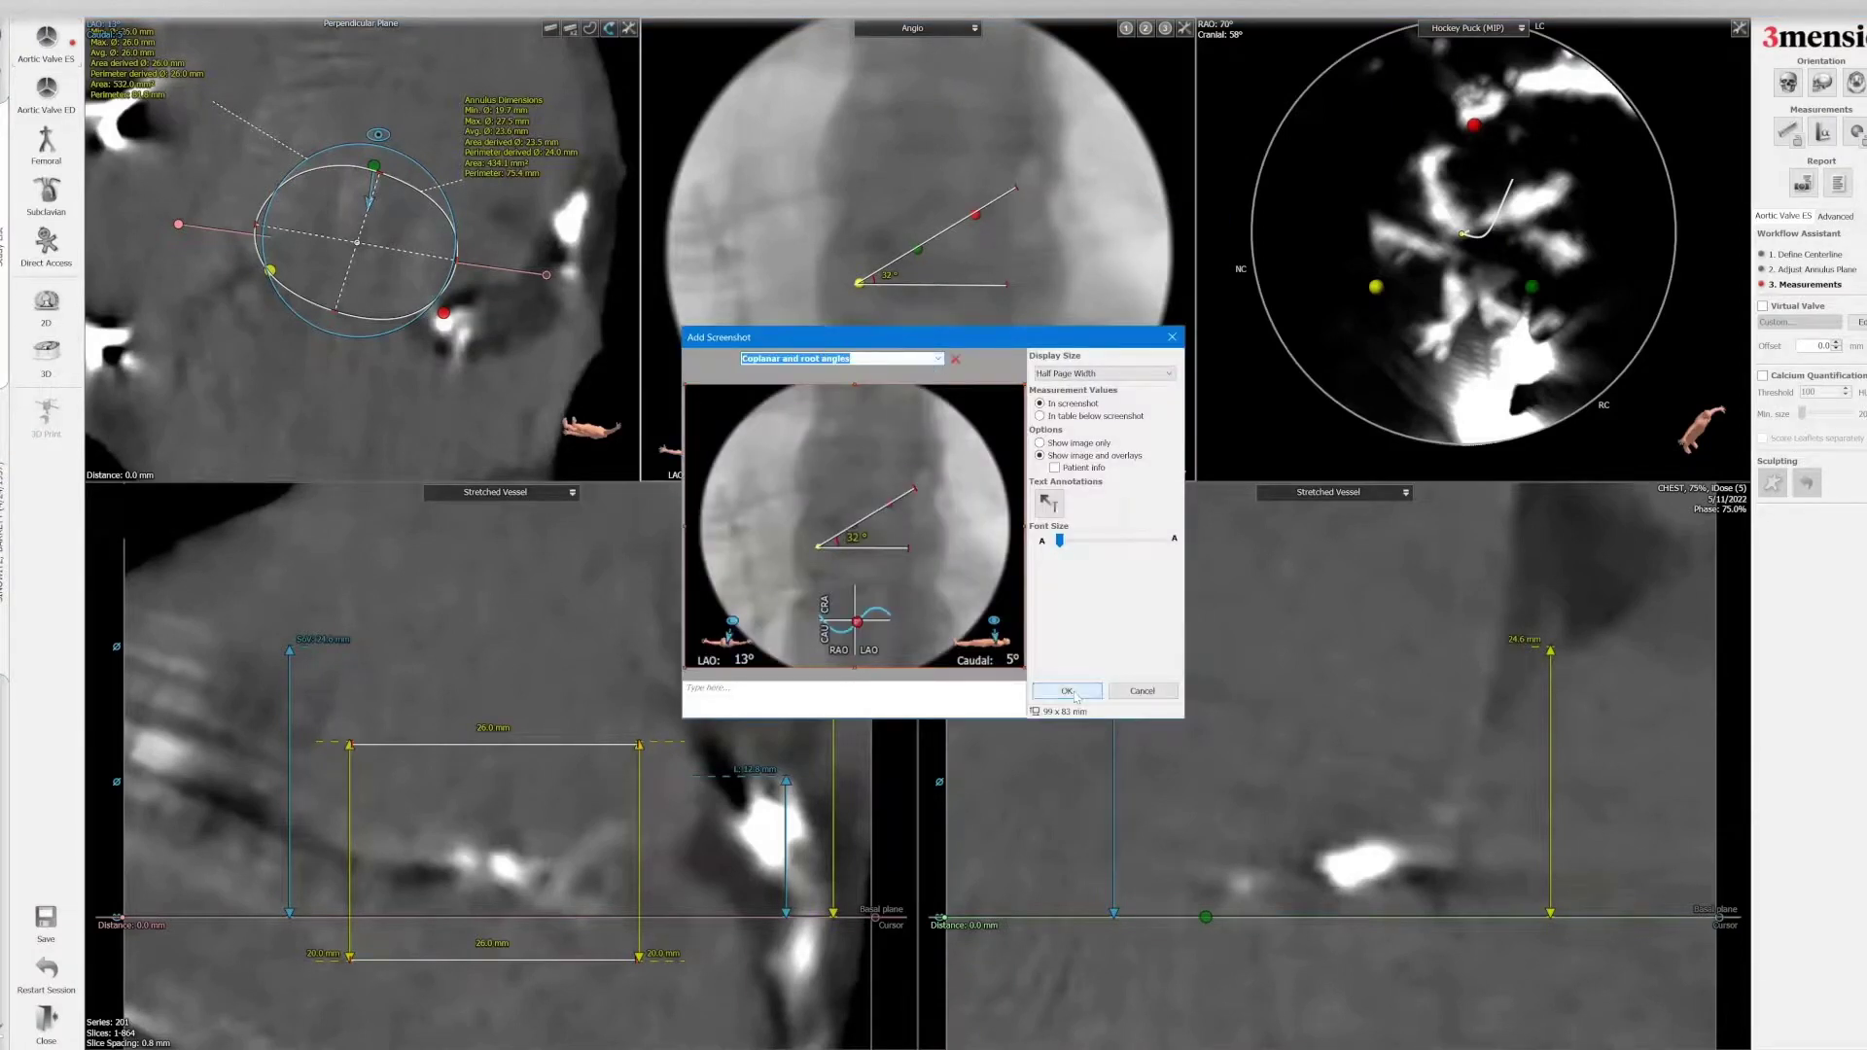
pyautogui.click(1067, 692)
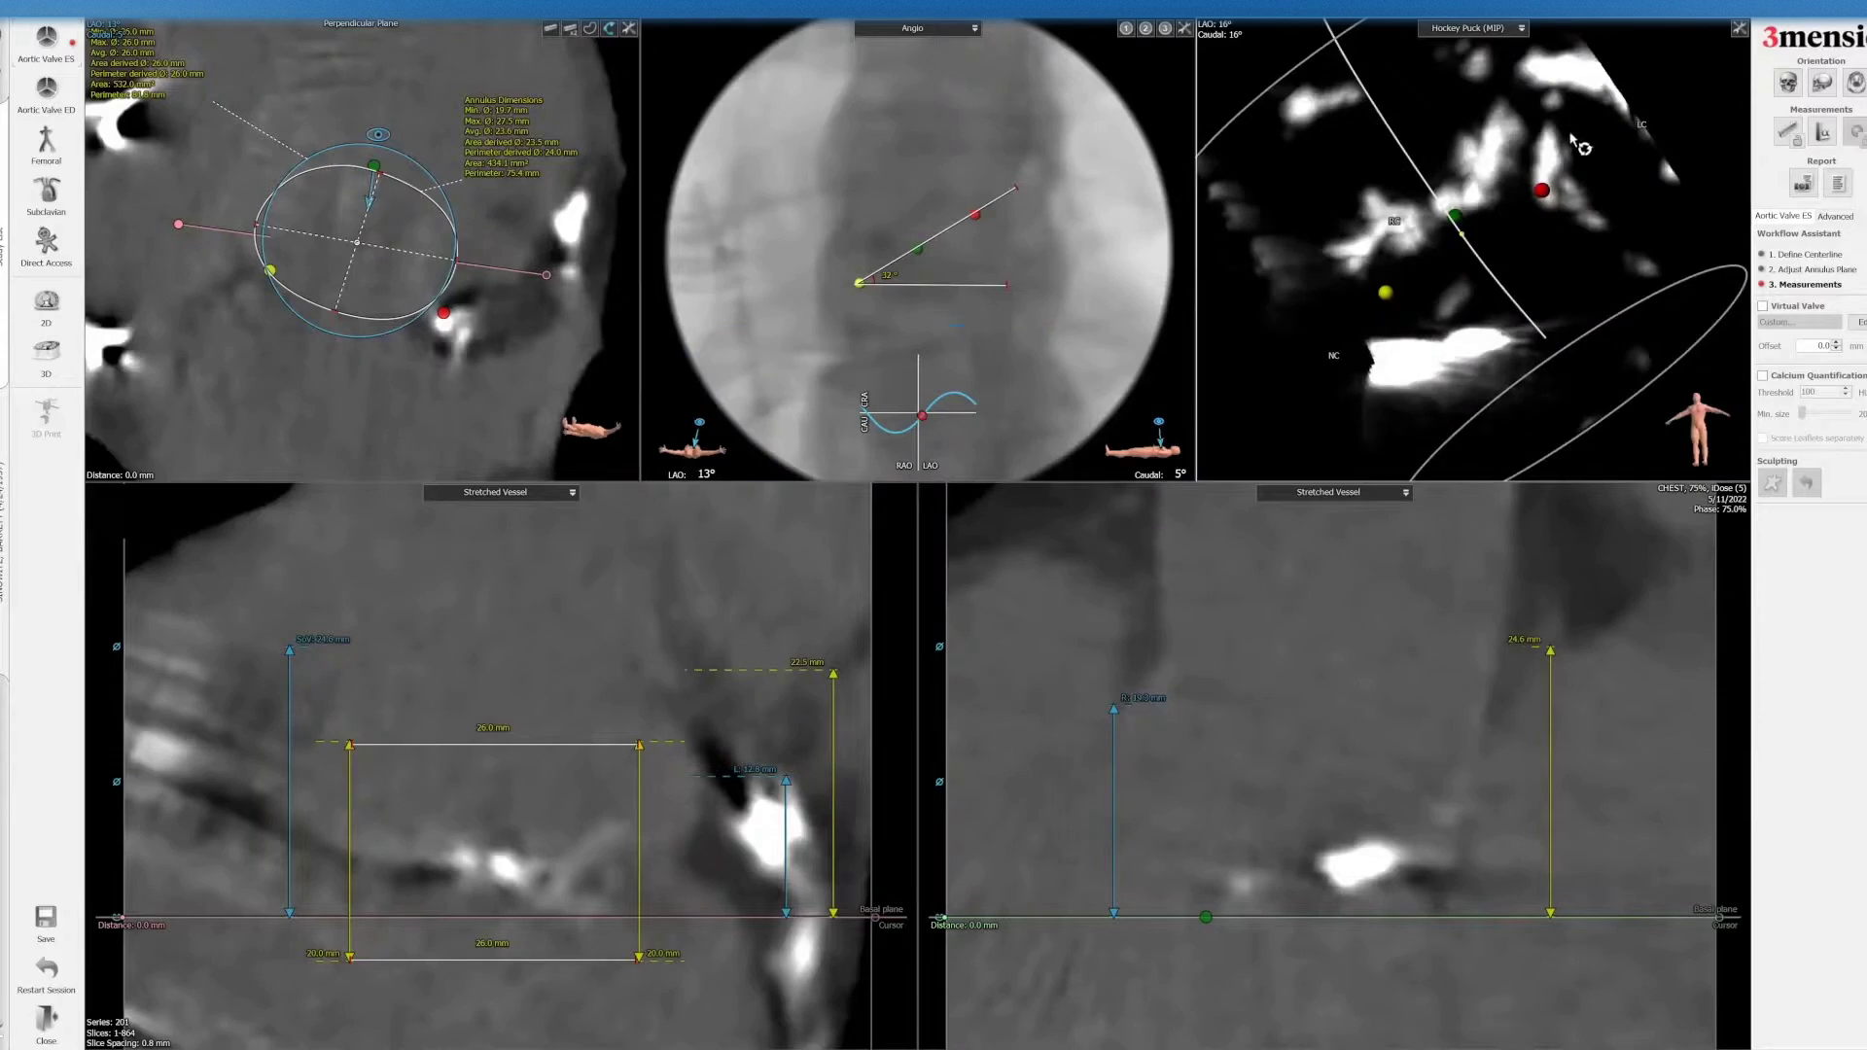
# - Rotate the hockey puck to LAO 13°, Caudal 4°, and add a report screenshot of the calcification titled "Ca landmarks"
pyautogui.moveTo(1570, 133); pyautogui.dragTo(1580, 154)
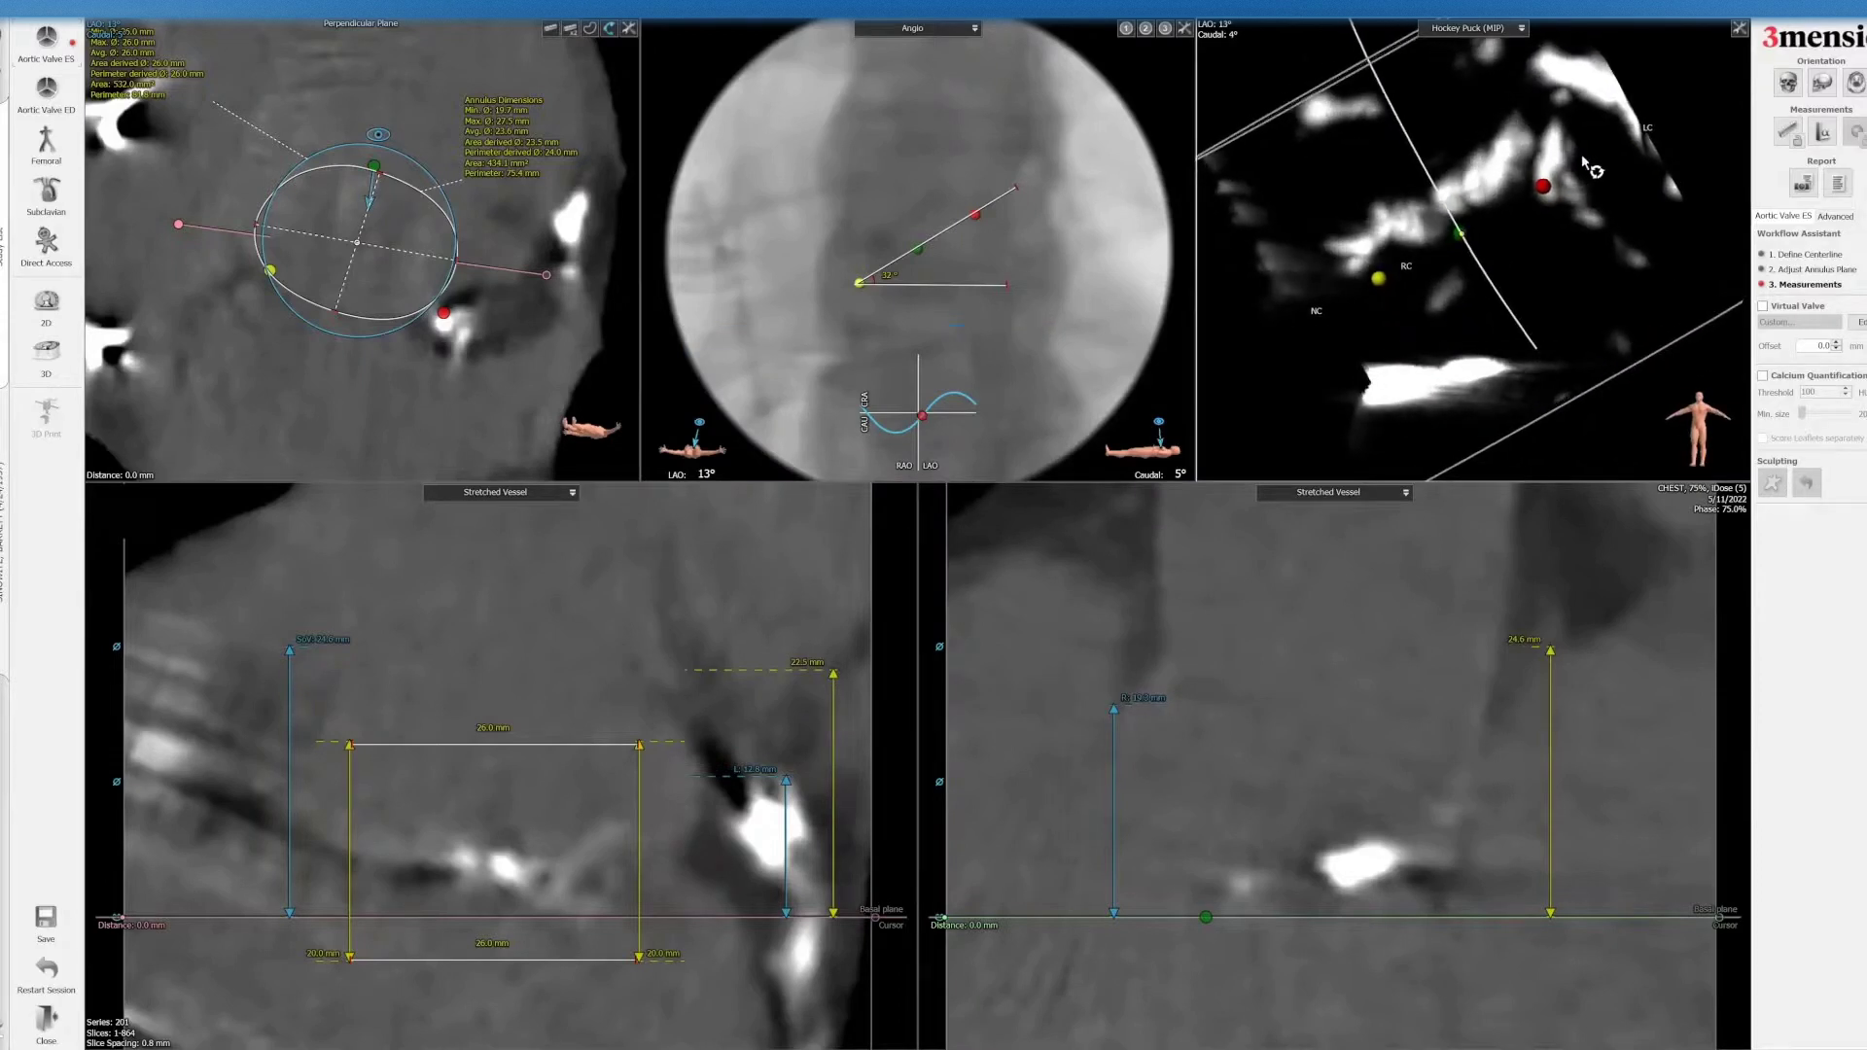
pyautogui.moveTo(1571, 230); pyautogui.dragTo(1572, 230)
pyautogui.rightClick(1570, 221)
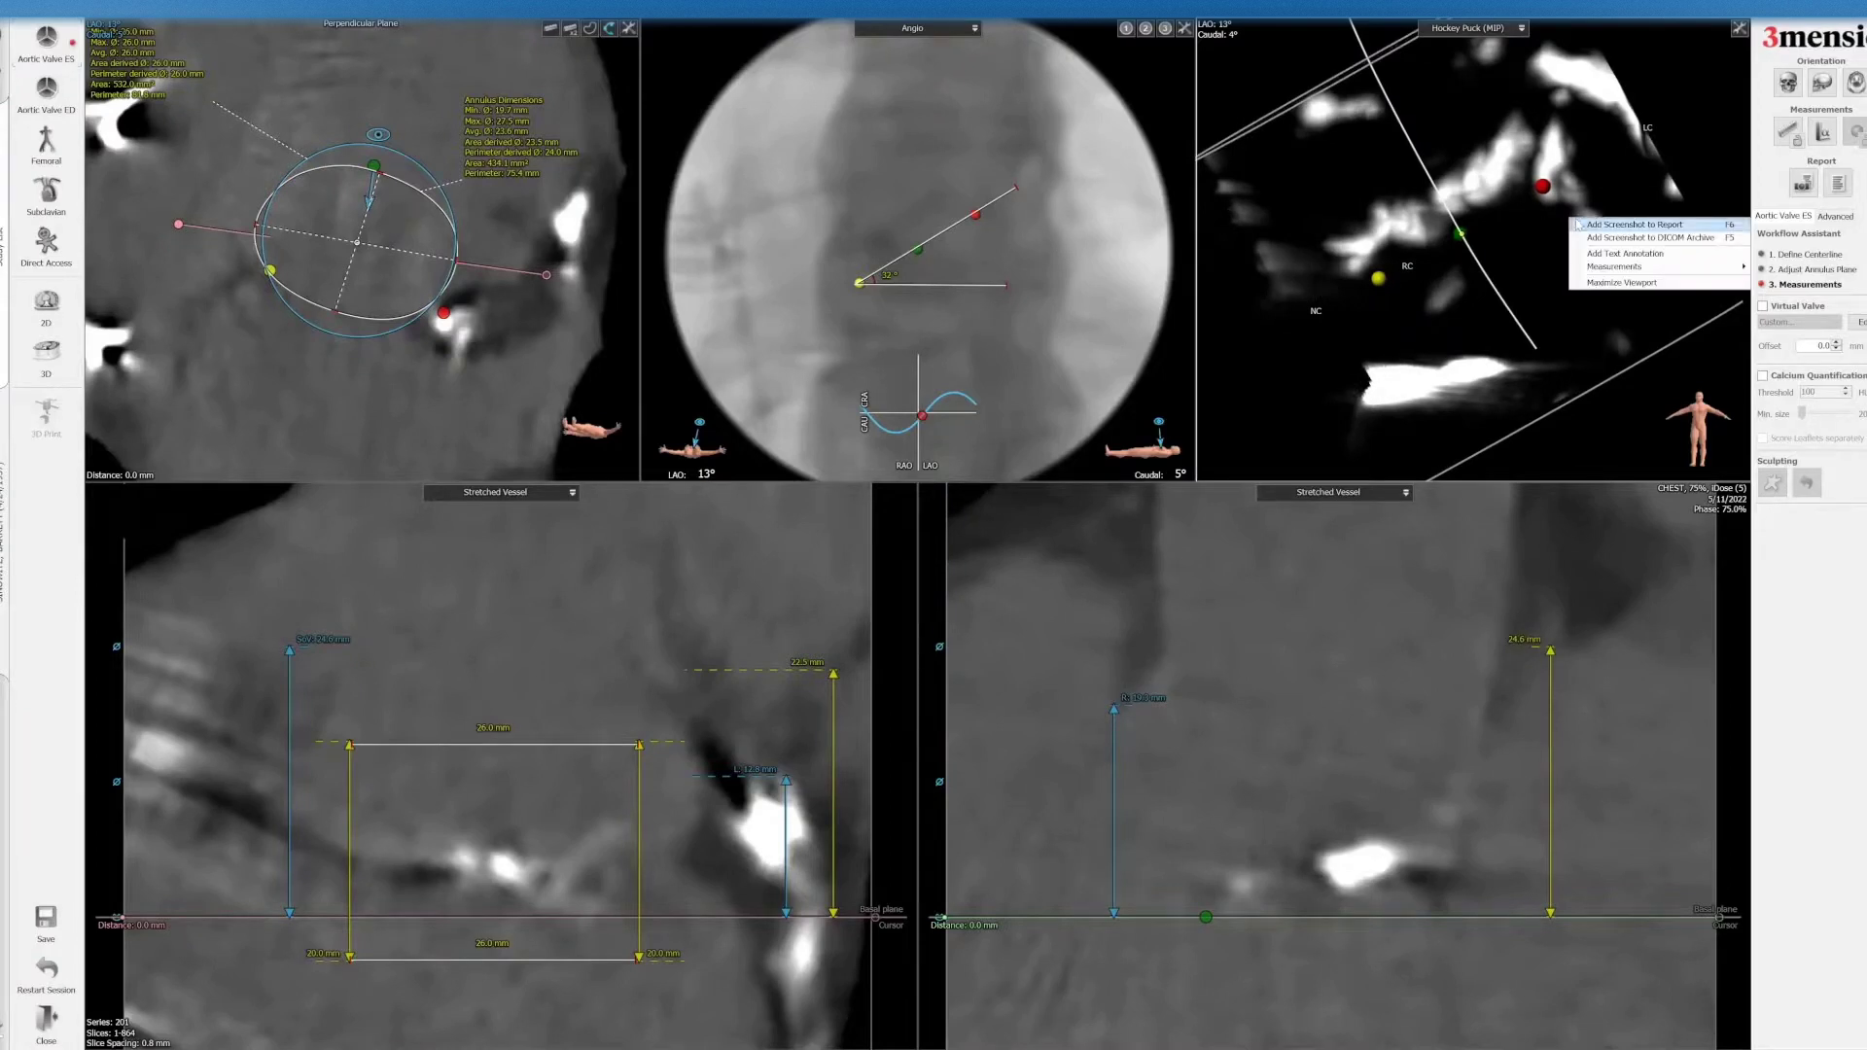
pyautogui.click(936, 357)
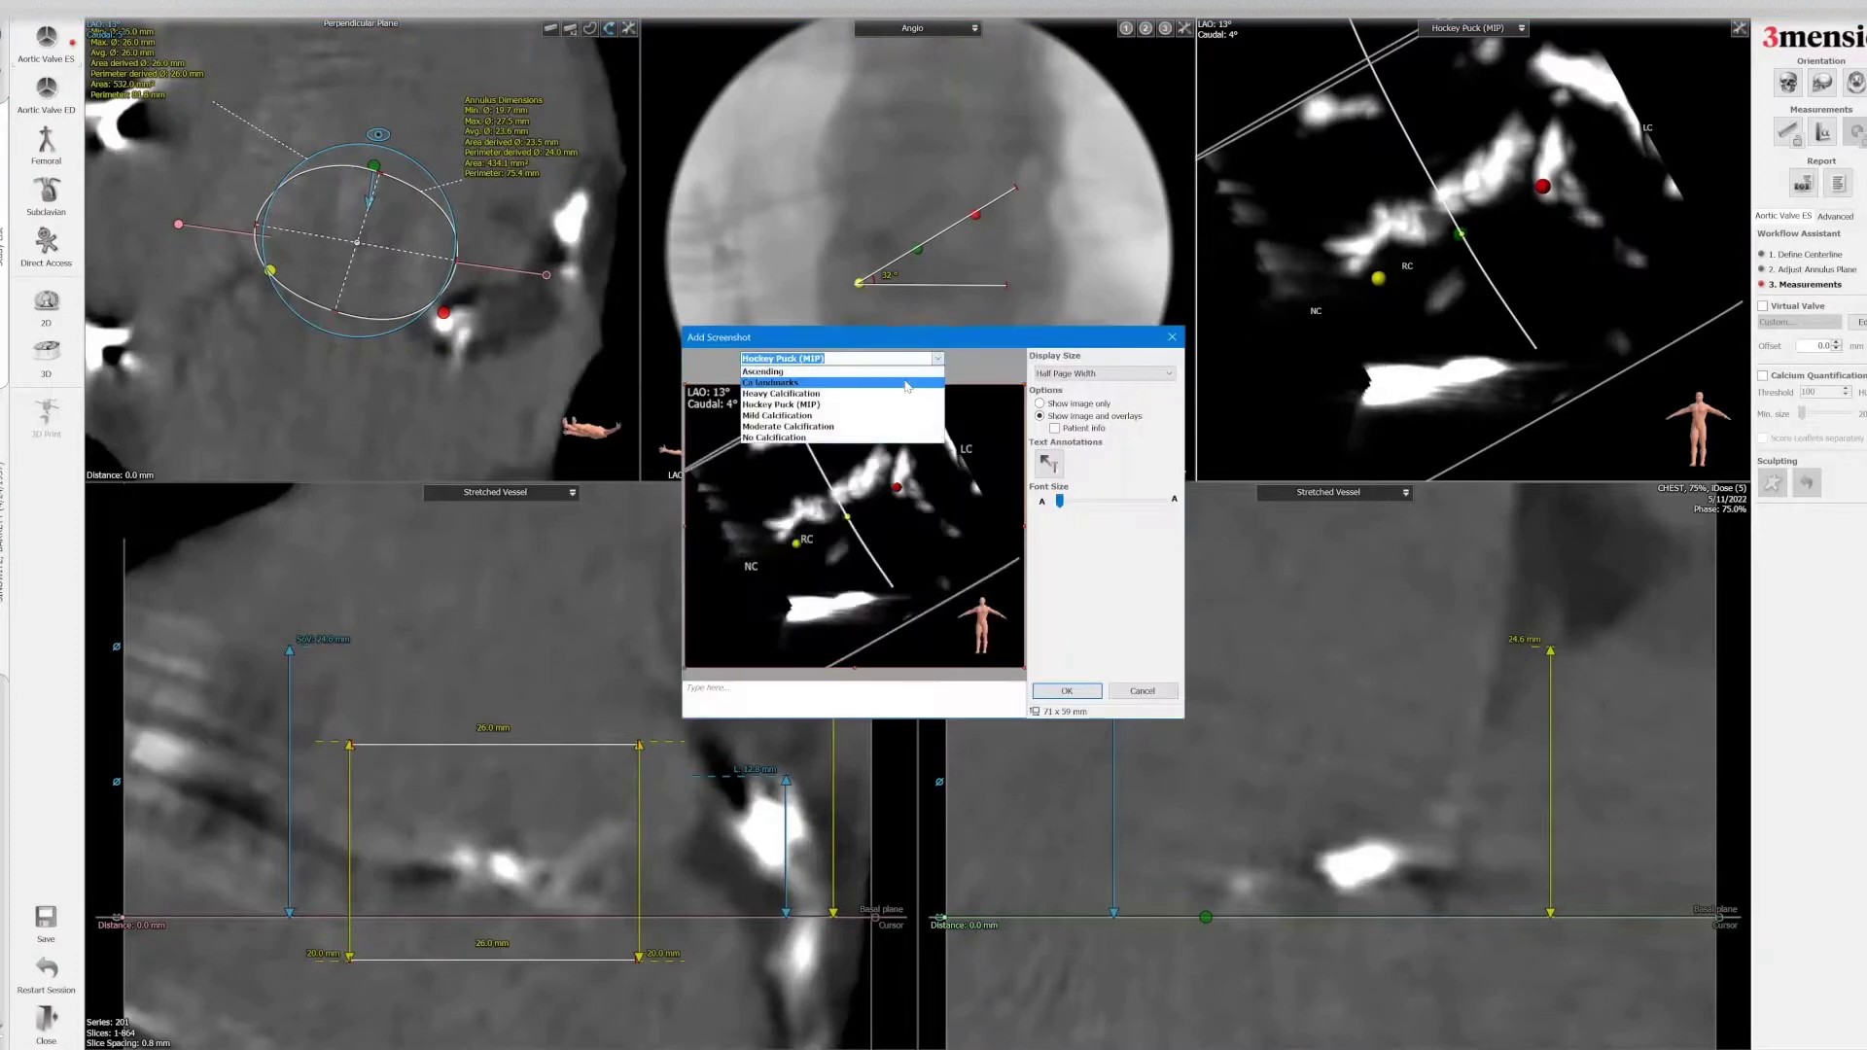
pyautogui.click(901, 396)
pyautogui.click(1051, 692)
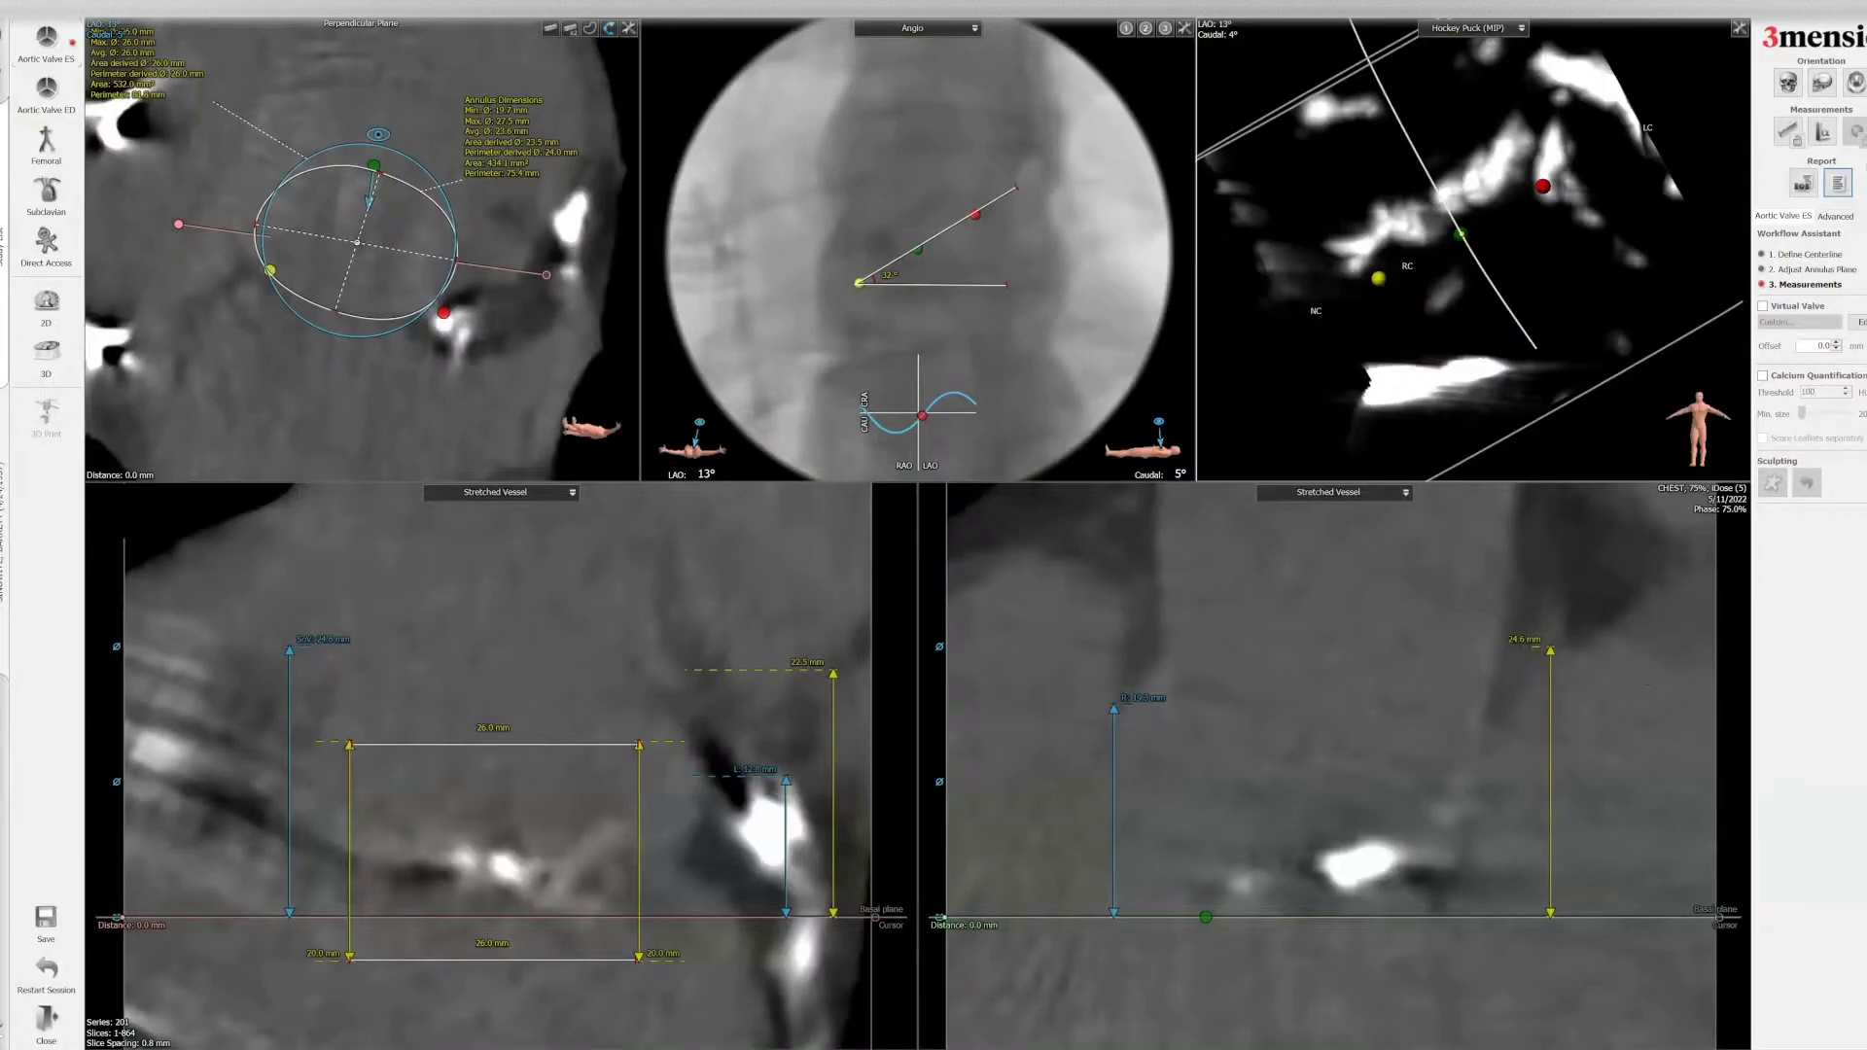
# - Open the report and delete the surplus screenshot that follows the 8mm and 9mm root images
pyautogui.click(1837, 182)
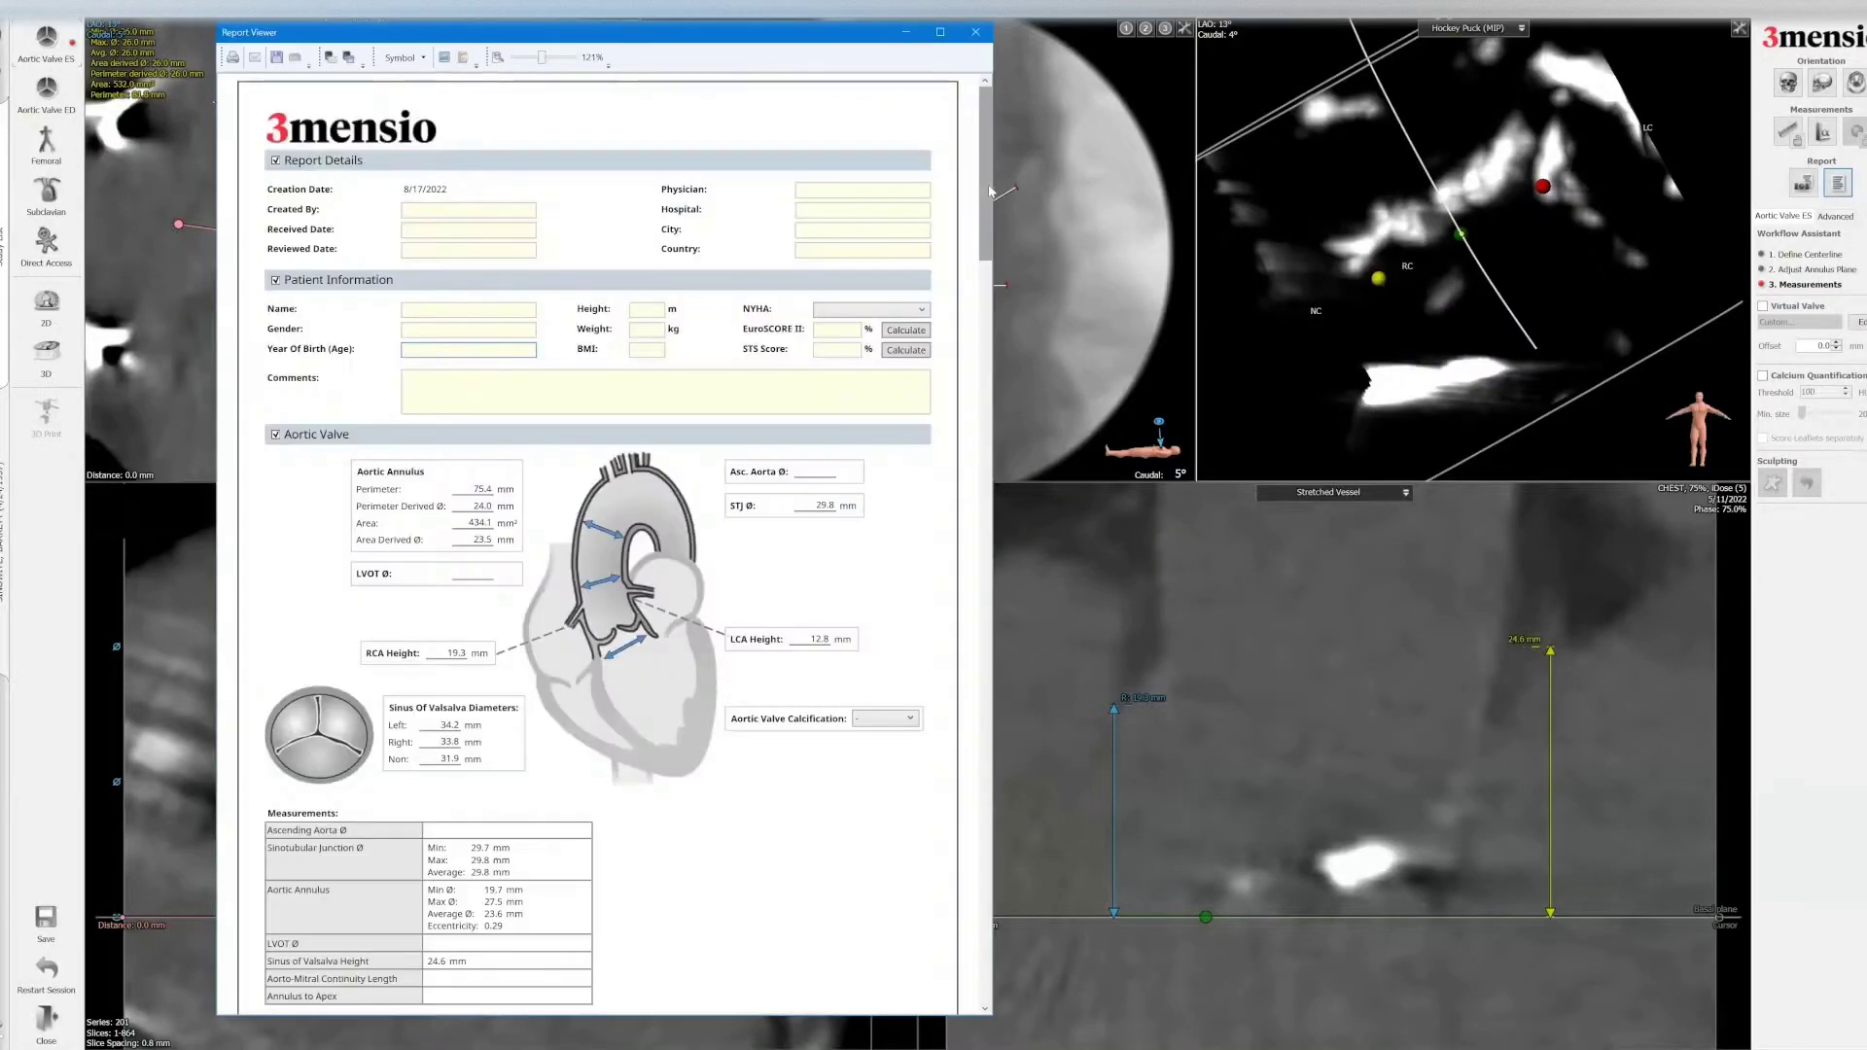
pyautogui.scroll(-5, 982, 313)
pyautogui.scroll(-1, 651, 423)
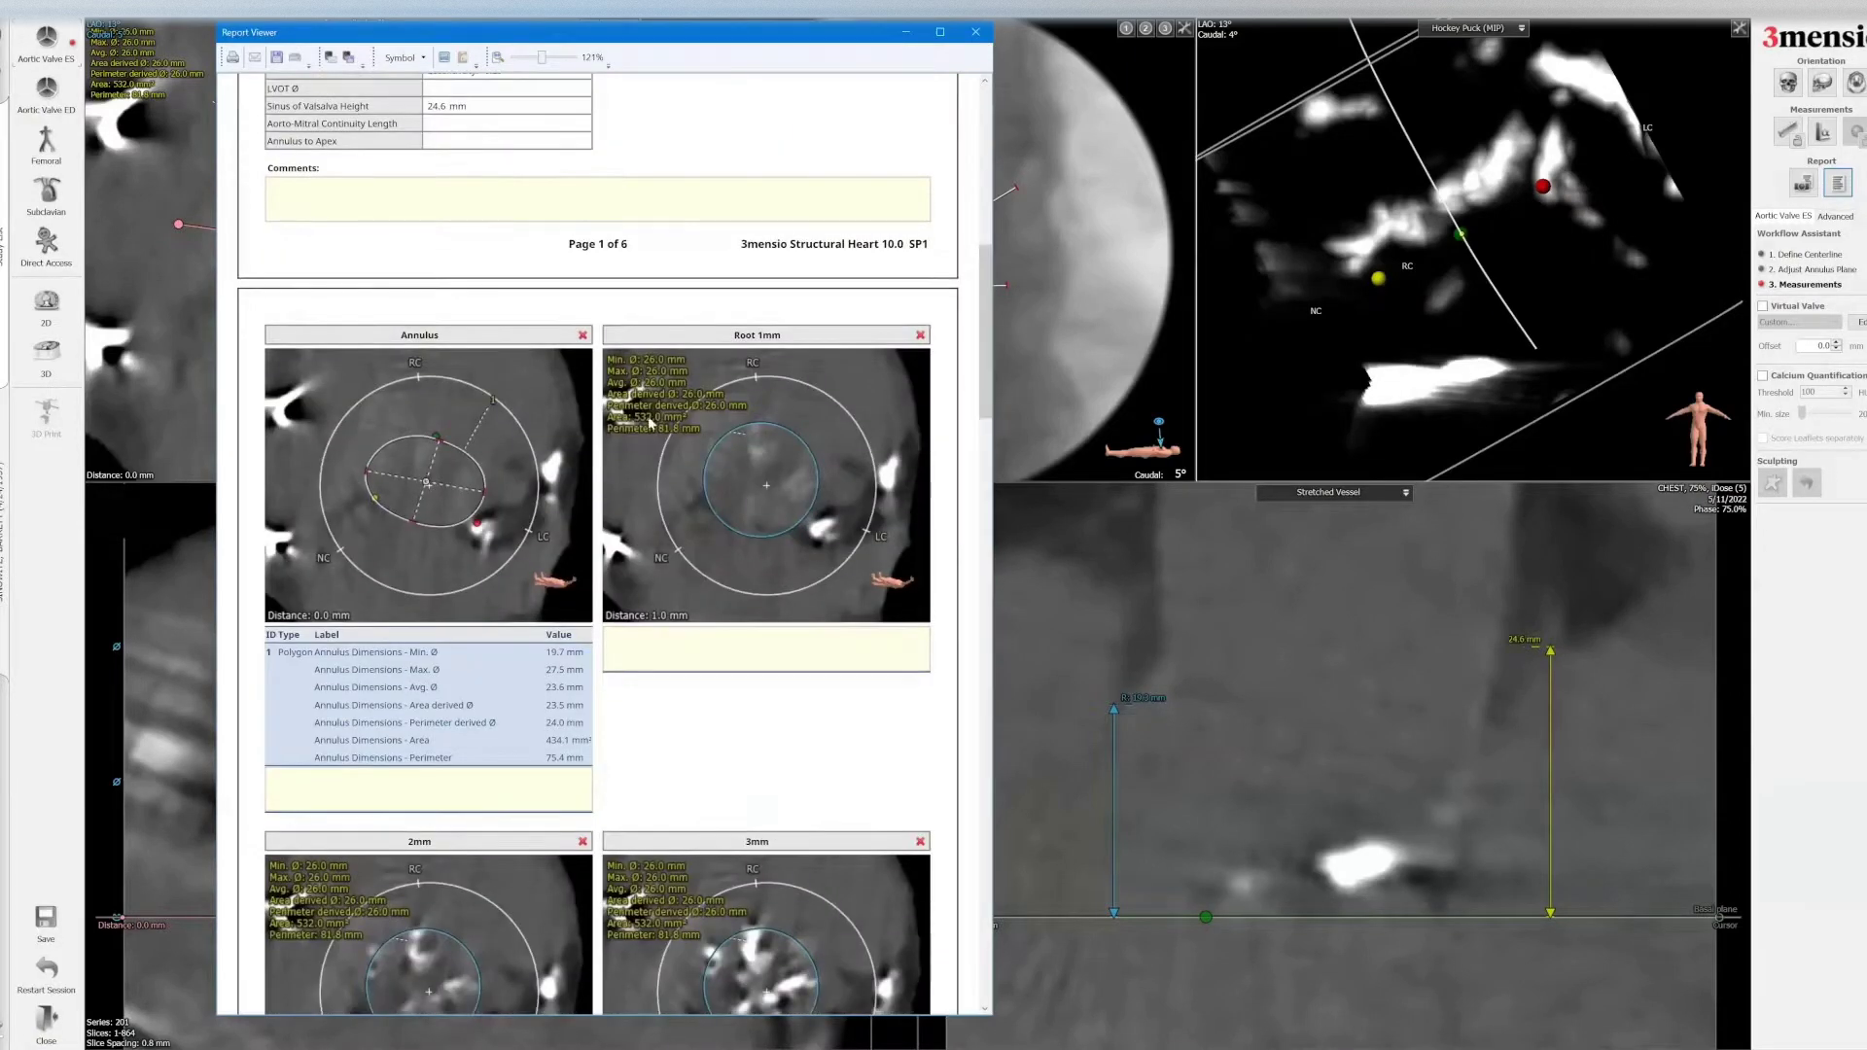
pyautogui.moveTo(987, 301); pyautogui.dragTo(963, 590)
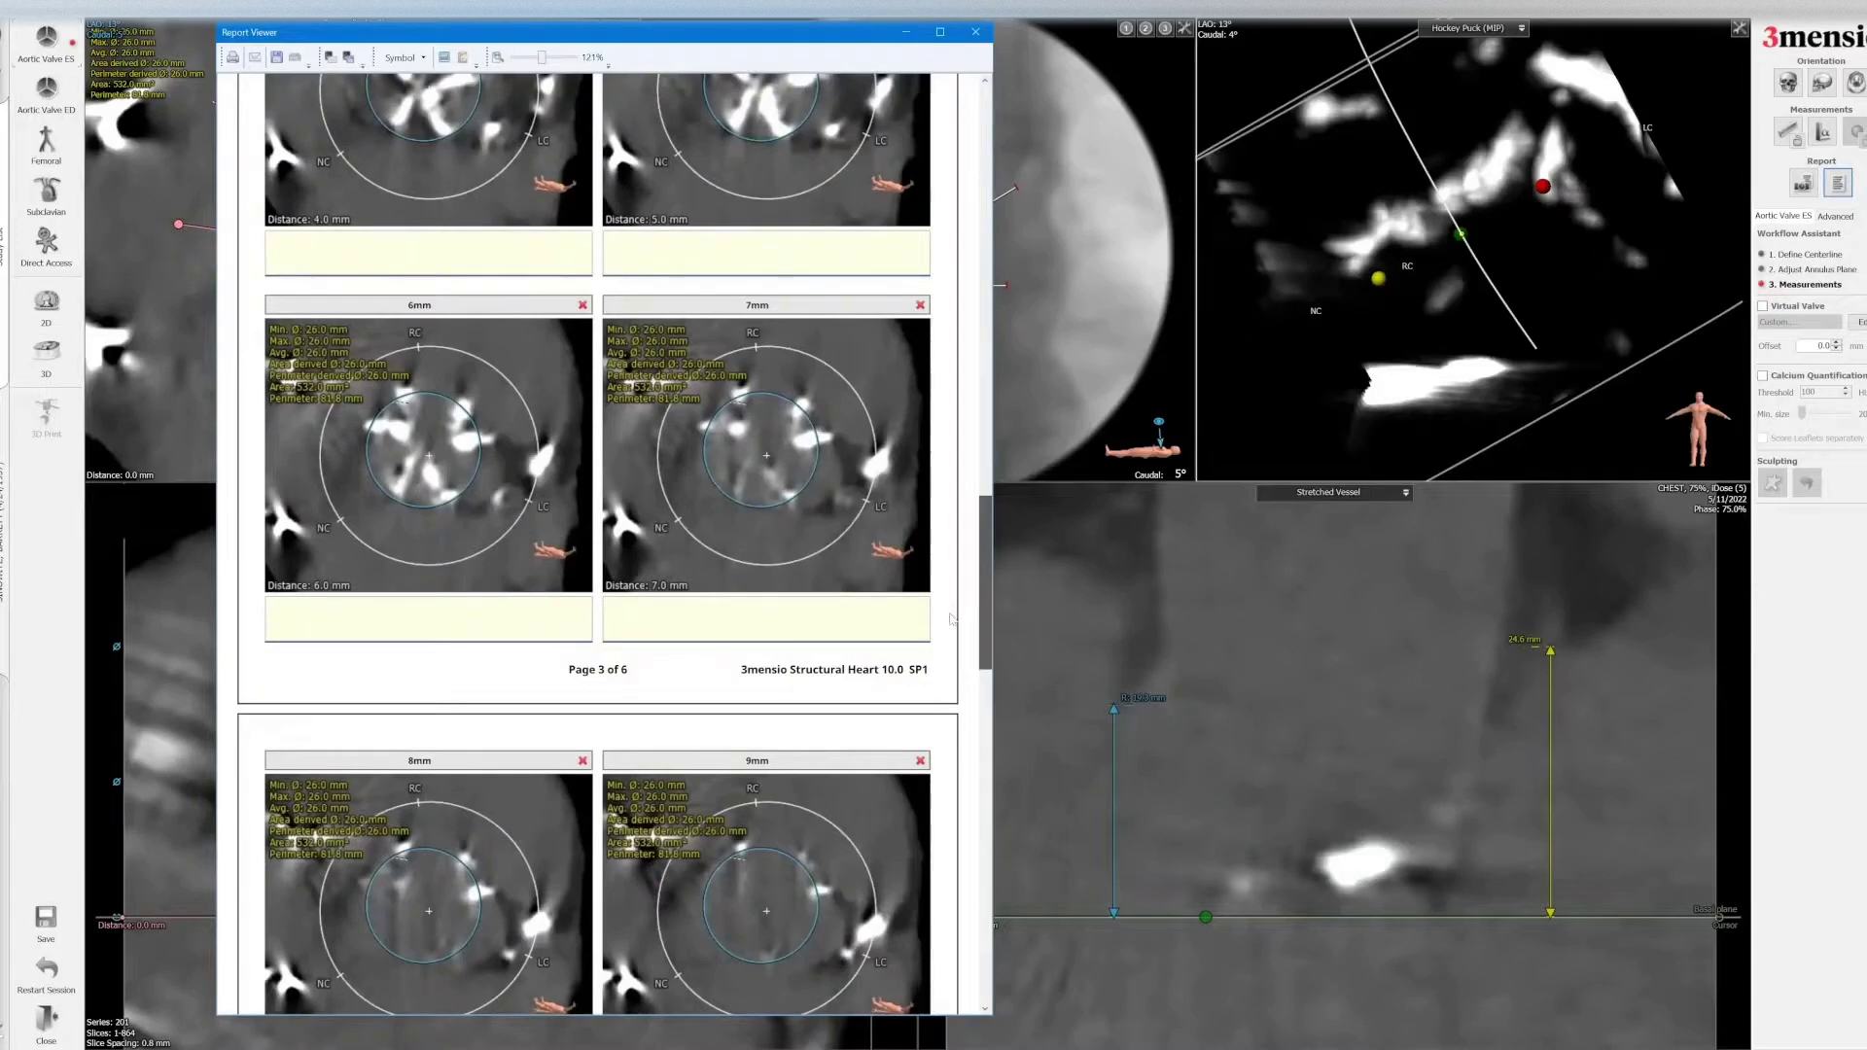
pyautogui.scroll(-3, 934, 632)
pyautogui.click(583, 767)
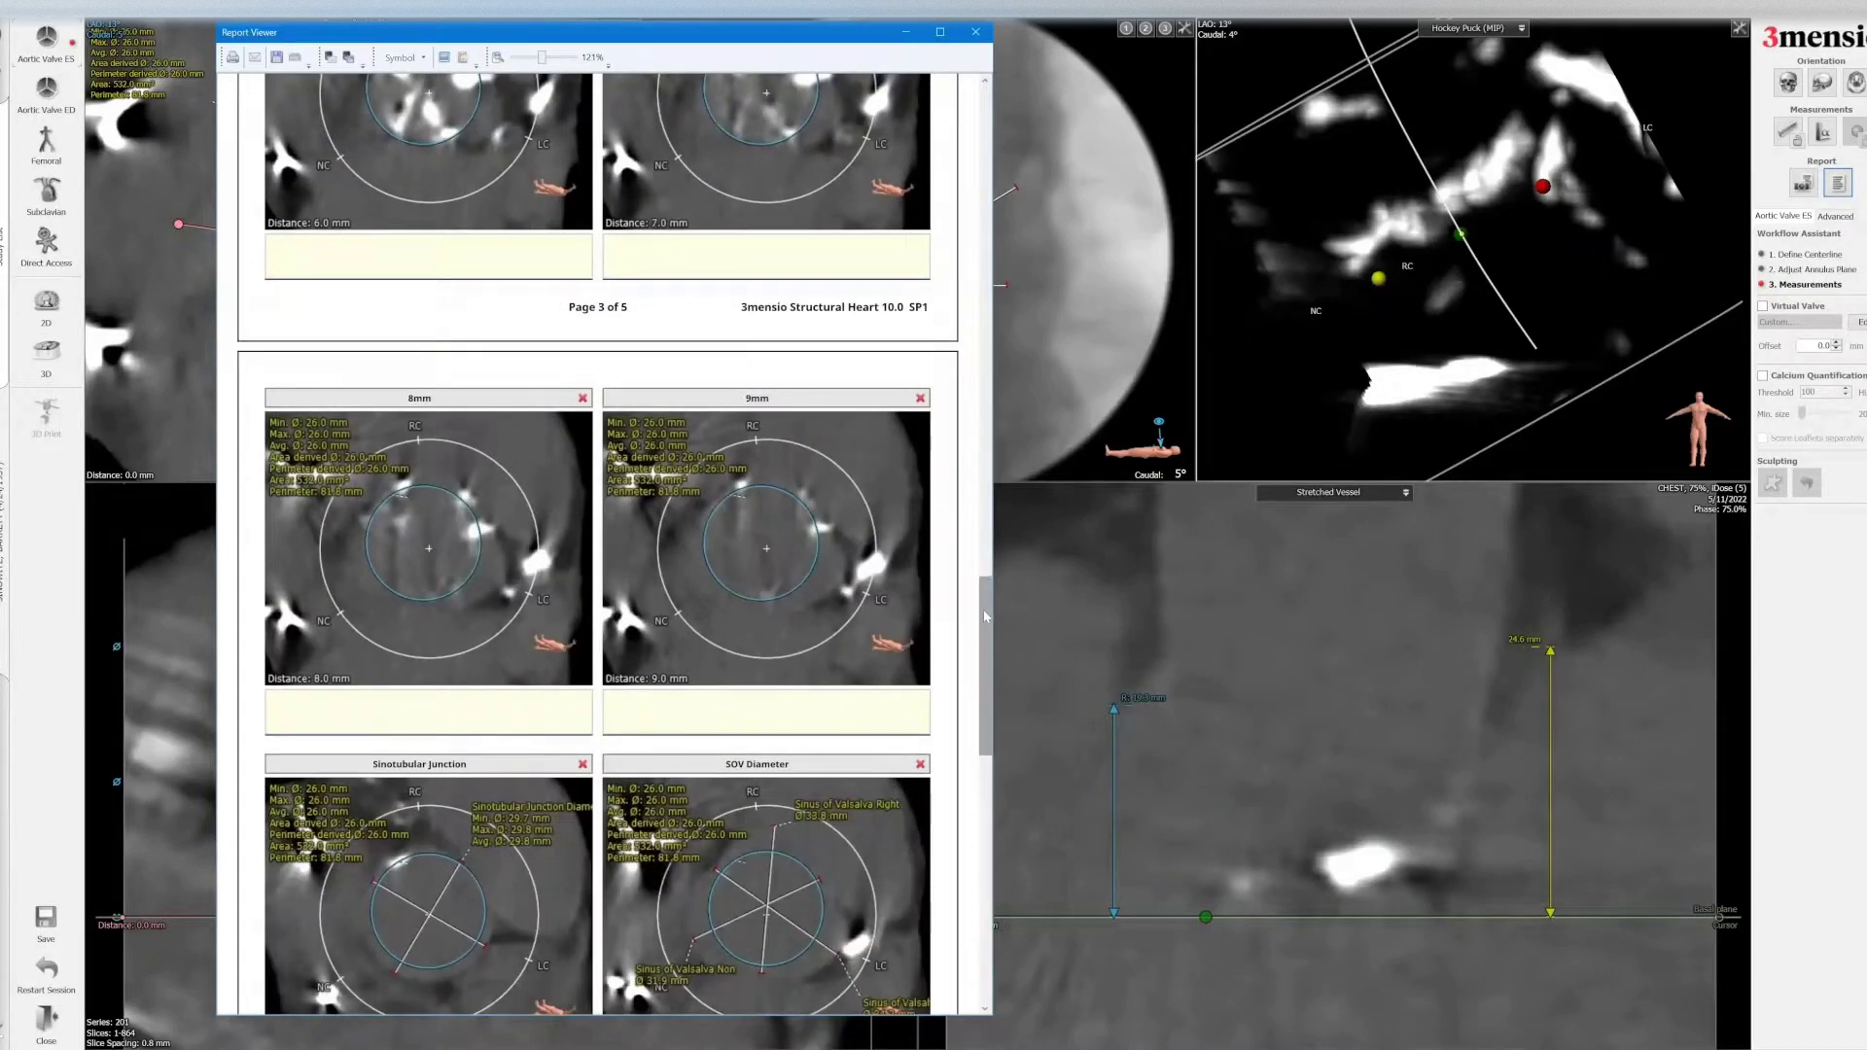
# - Review the remaining report screenshots from the sinotubular junction and sinus heights through the coplanar angle and calcium landmarks
pyautogui.moveTo(985, 616); pyautogui.dragTo(980, 656)
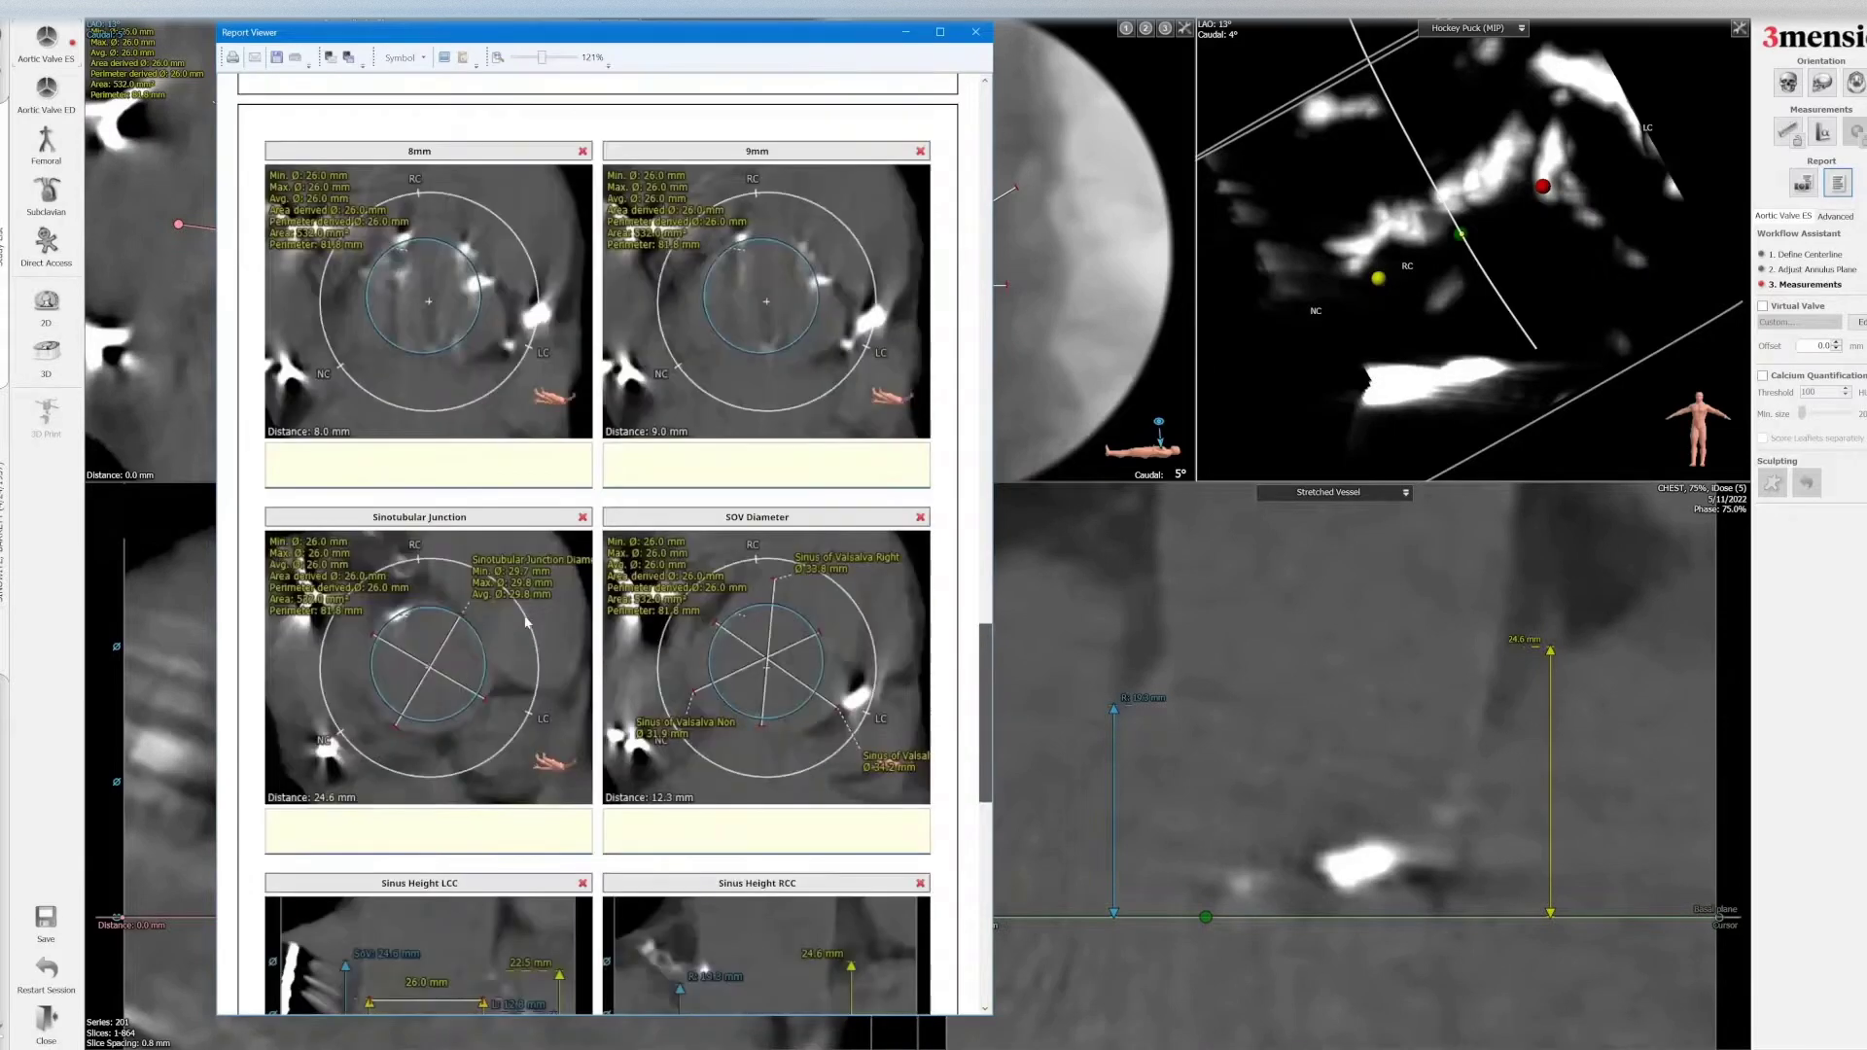
pyautogui.scroll(-2, 761, 541)
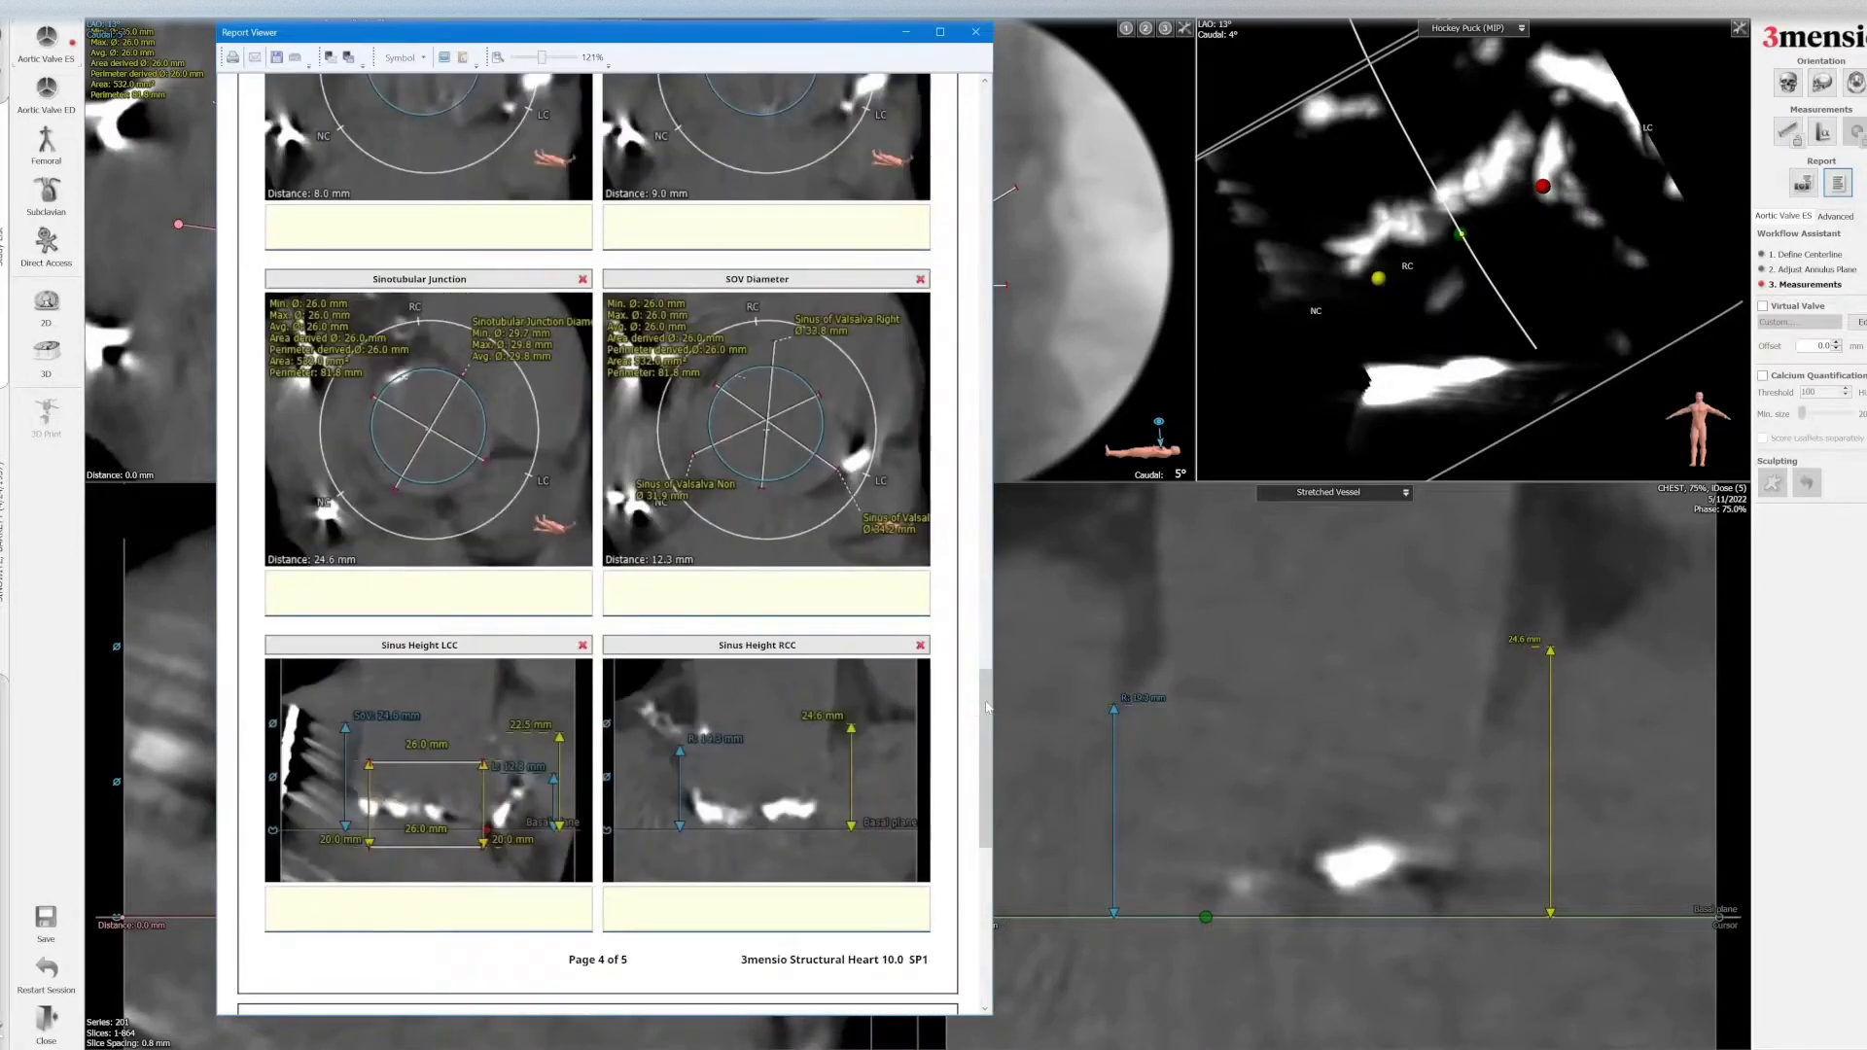
pyautogui.scroll(-2, 988, 768)
pyautogui.scroll(-4, 990, 823)
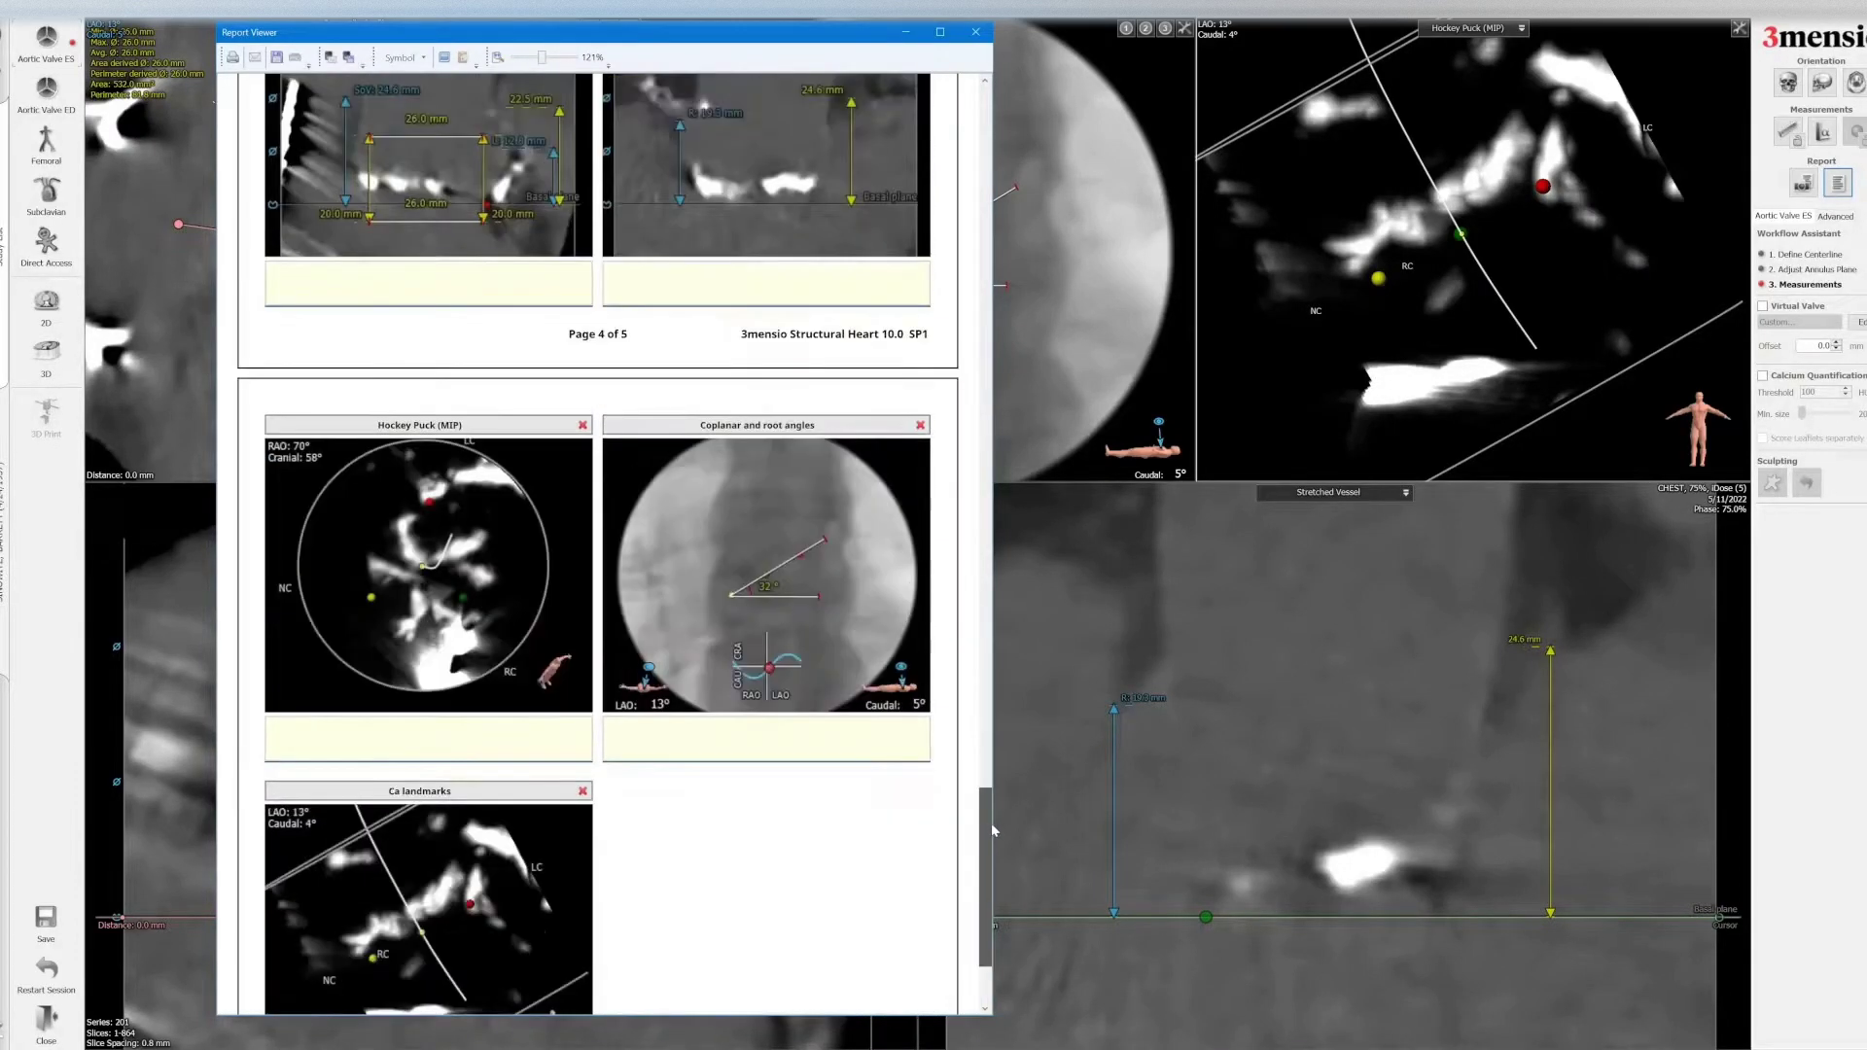
# - Move the Hockey Puck (MIP) screenshot behind the Ca landmarks image at the end of the report, and close the report
pyautogui.moveTo(417, 568); pyautogui.dragTo(450, 893)
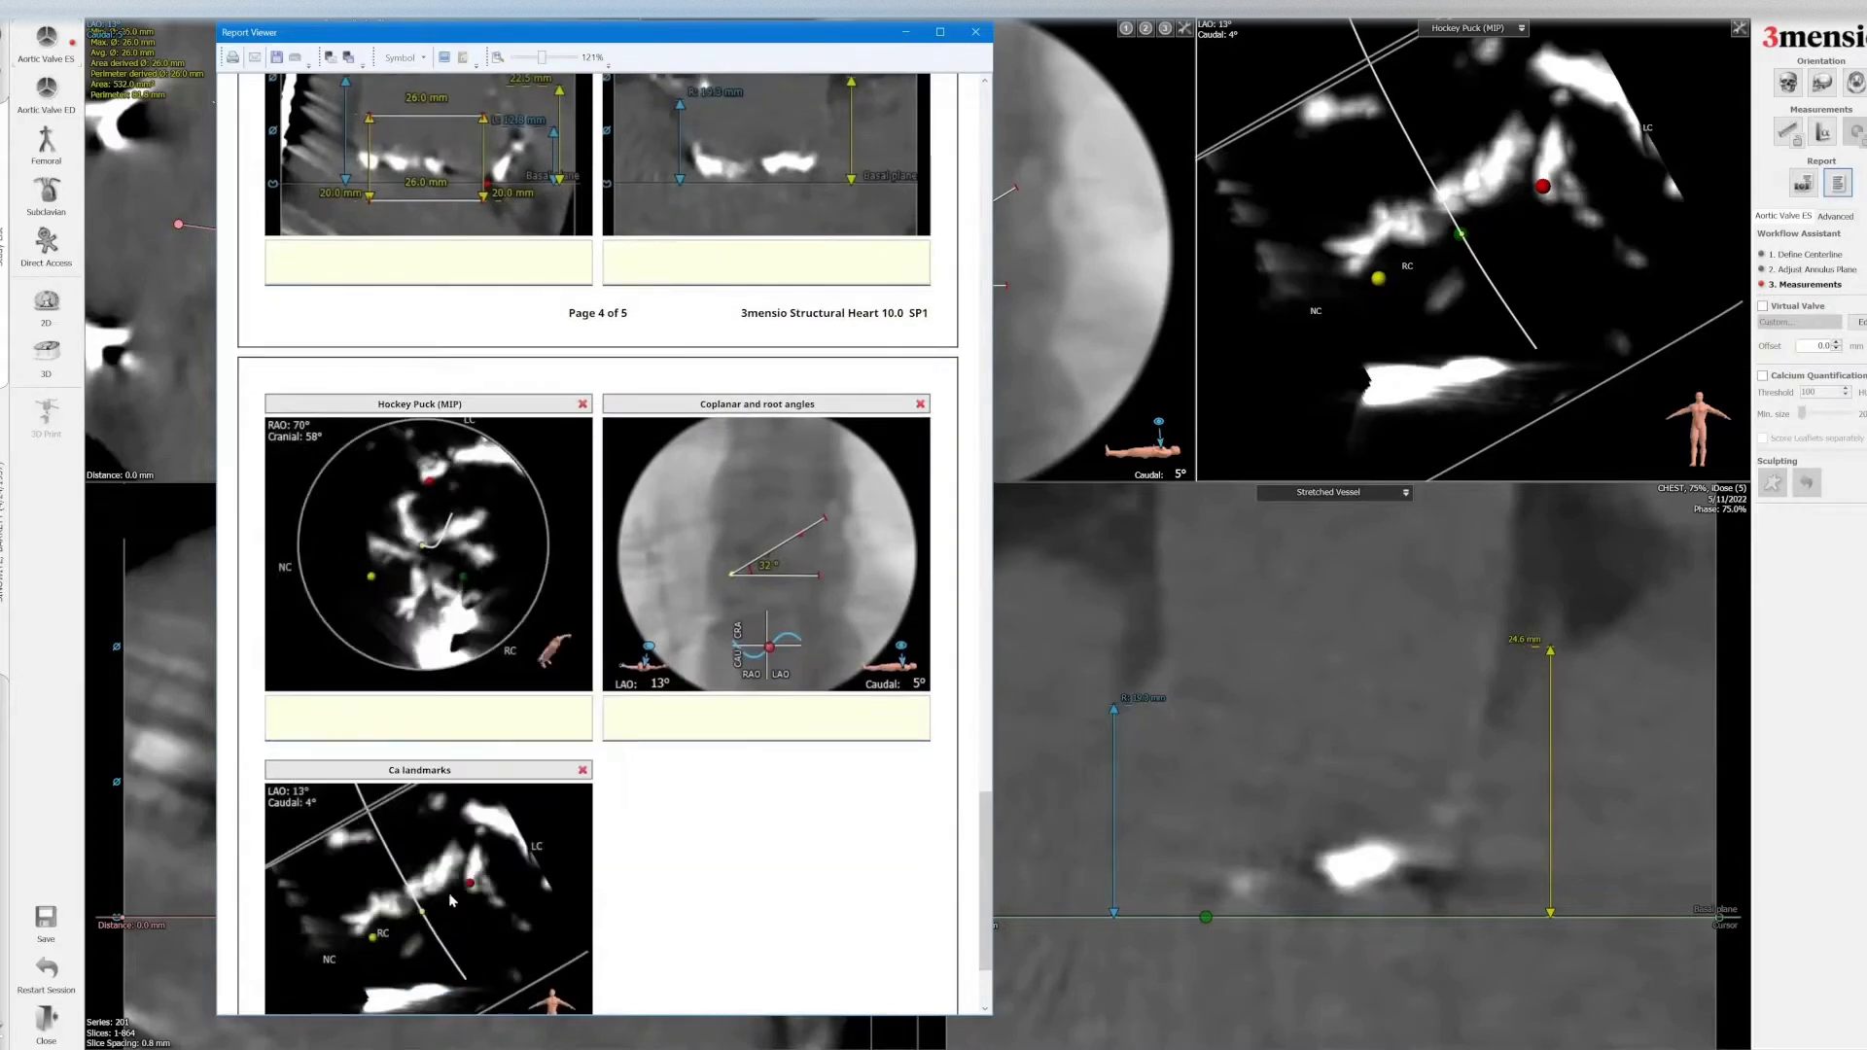
pyautogui.moveTo(421, 519); pyautogui.dragTo(500, 568)
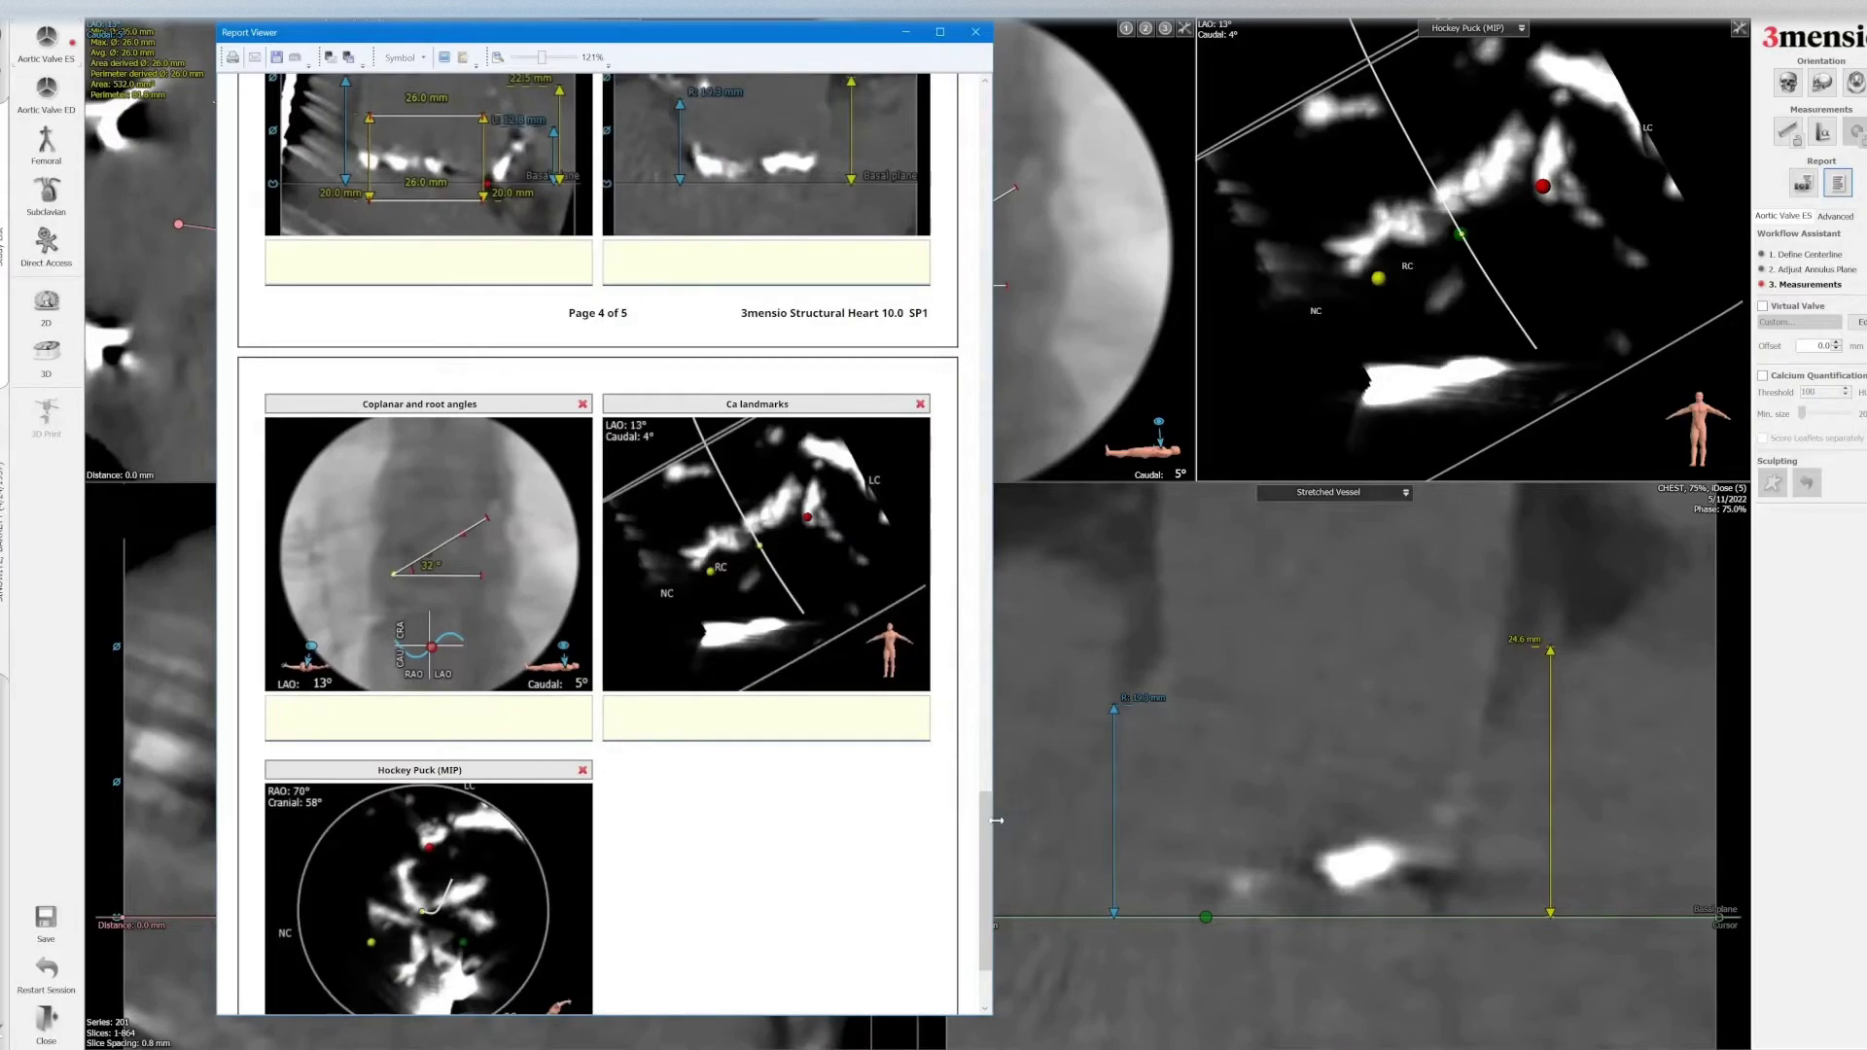
pyautogui.moveTo(988, 834); pyautogui.dragTo(916, 109)
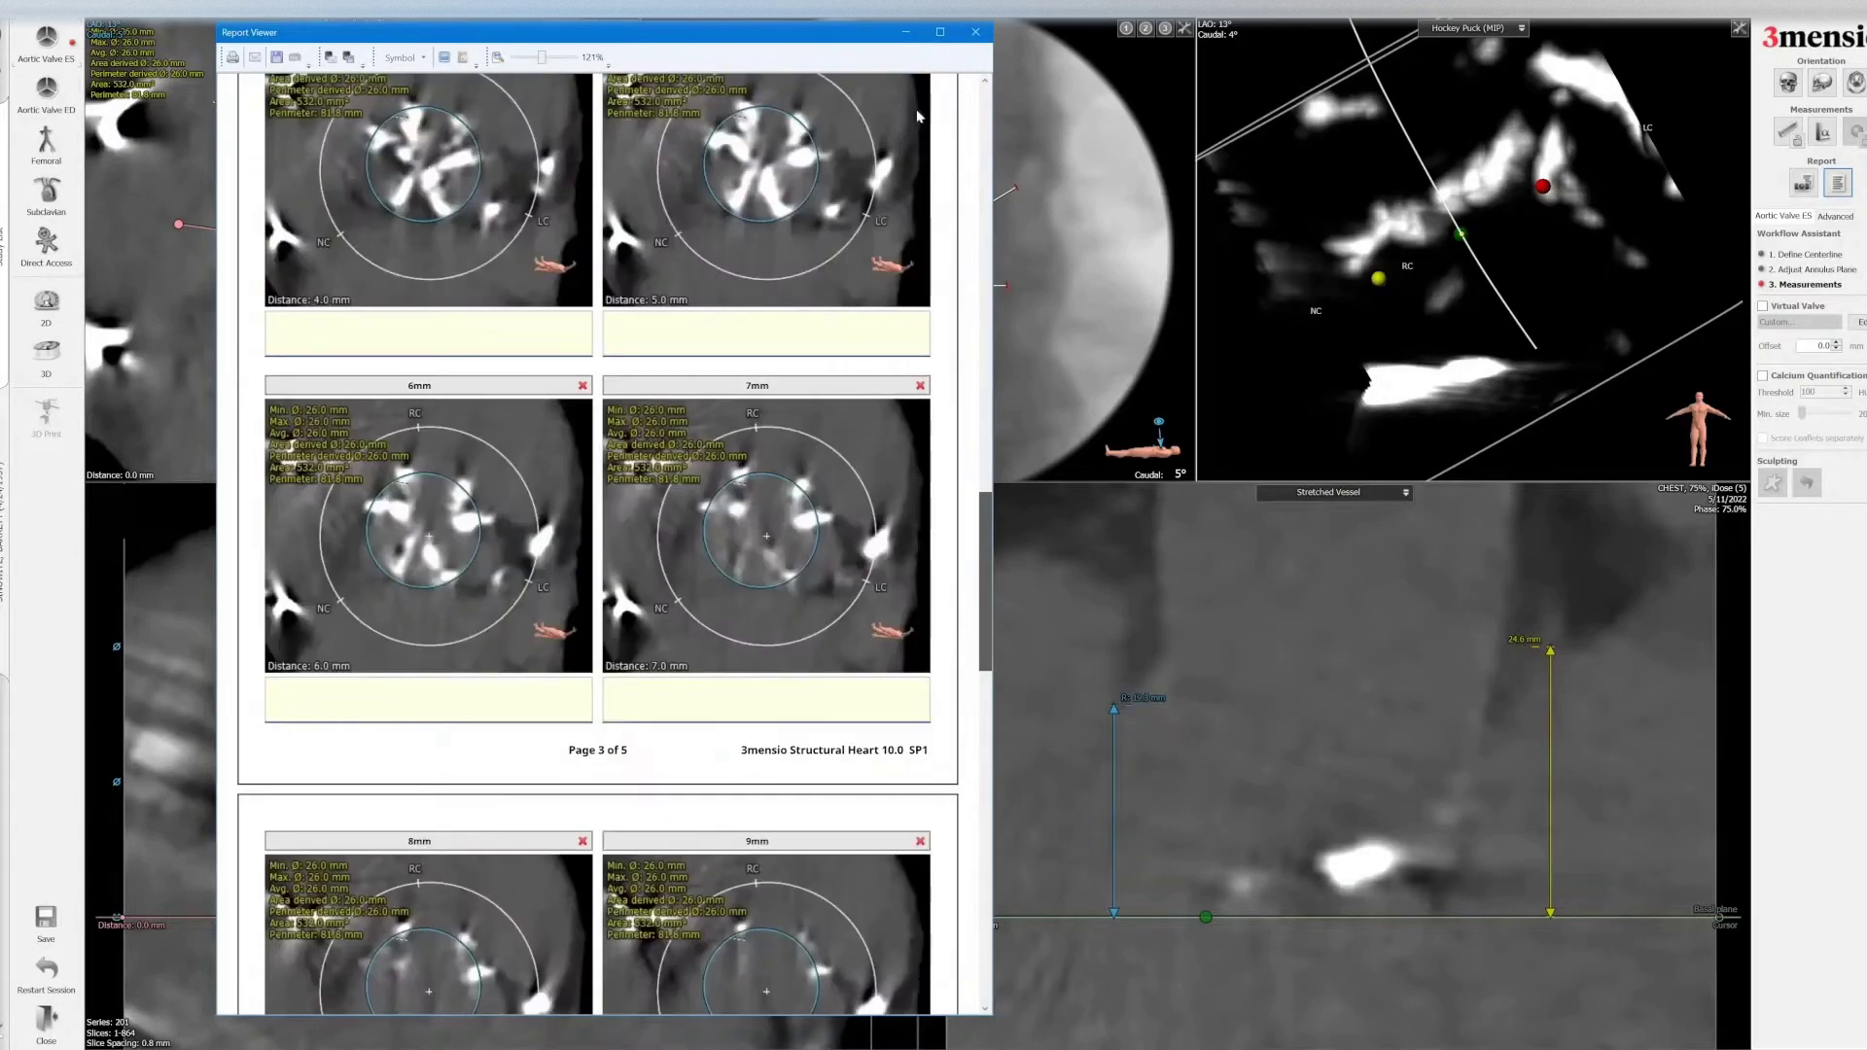
pyautogui.click(973, 33)
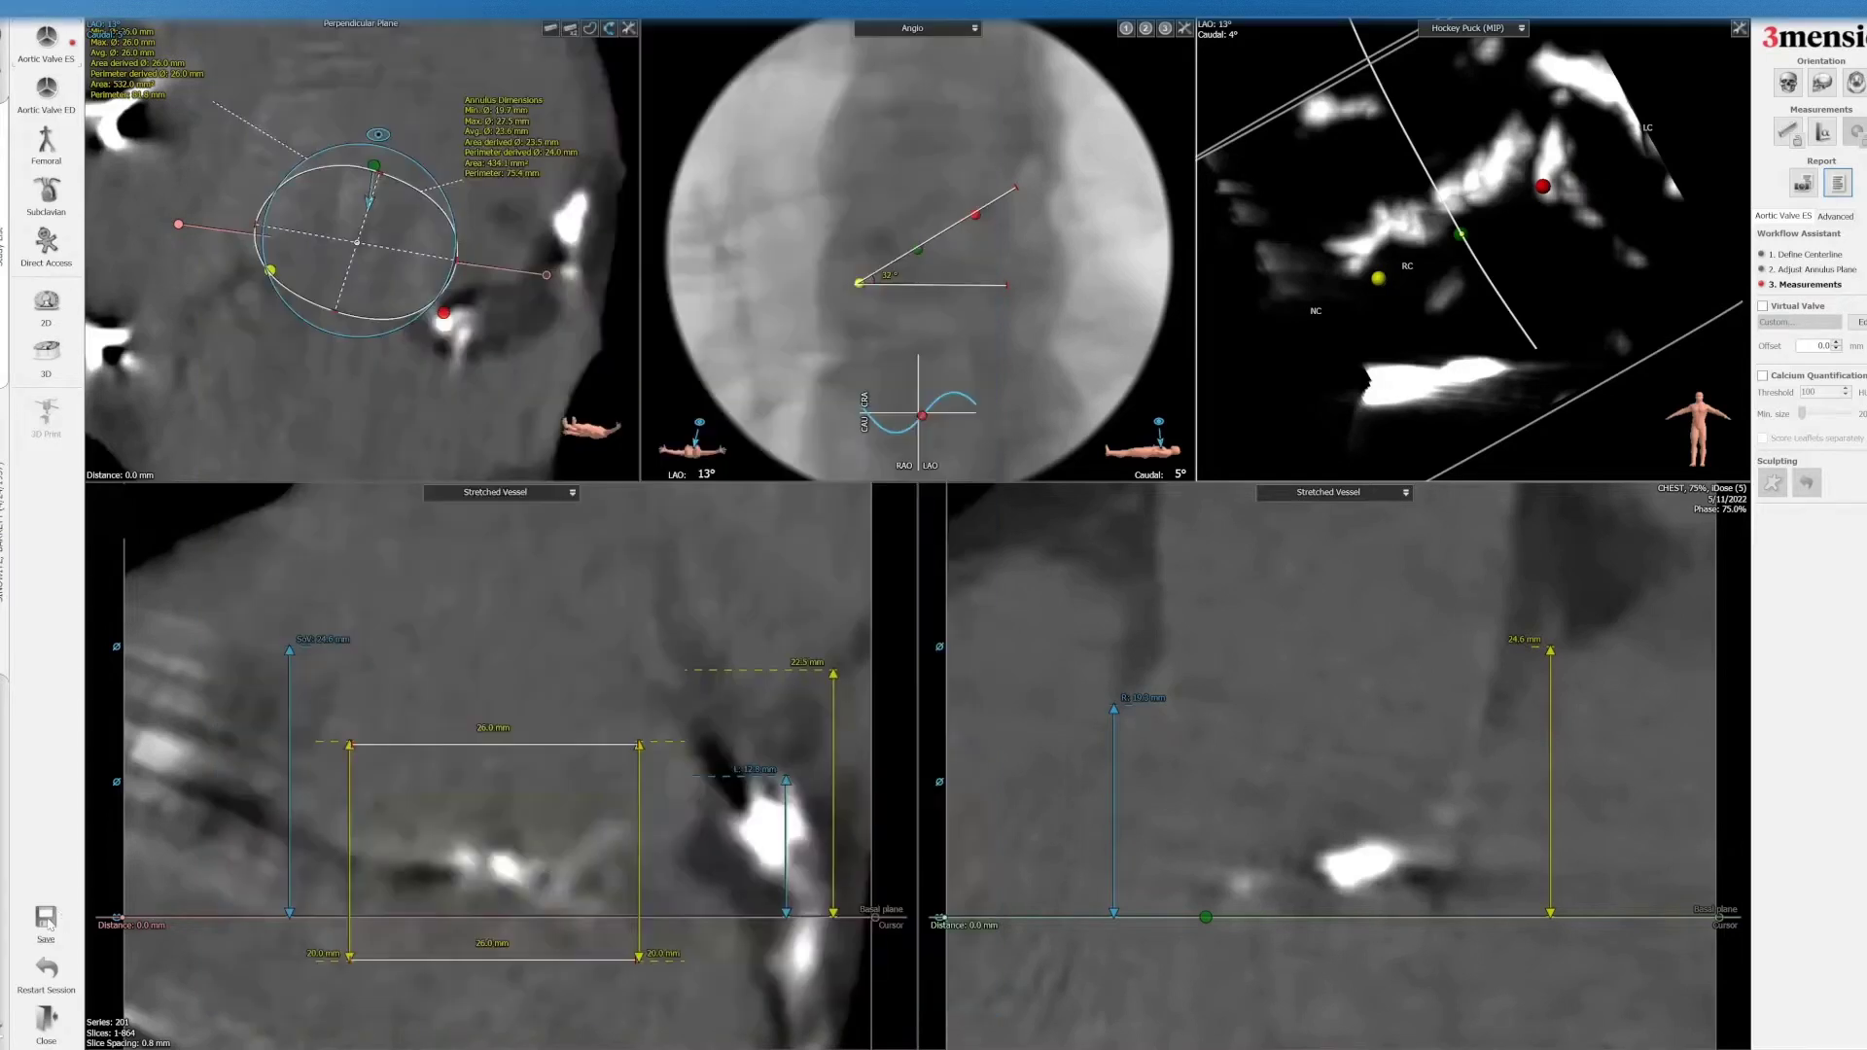
# - Save the current session as "GT 3Mensio Non con" with the Aortic Valve ES workflow included
pyautogui.click(46, 918)
pyautogui.write('GT 3Mensio Non-con')
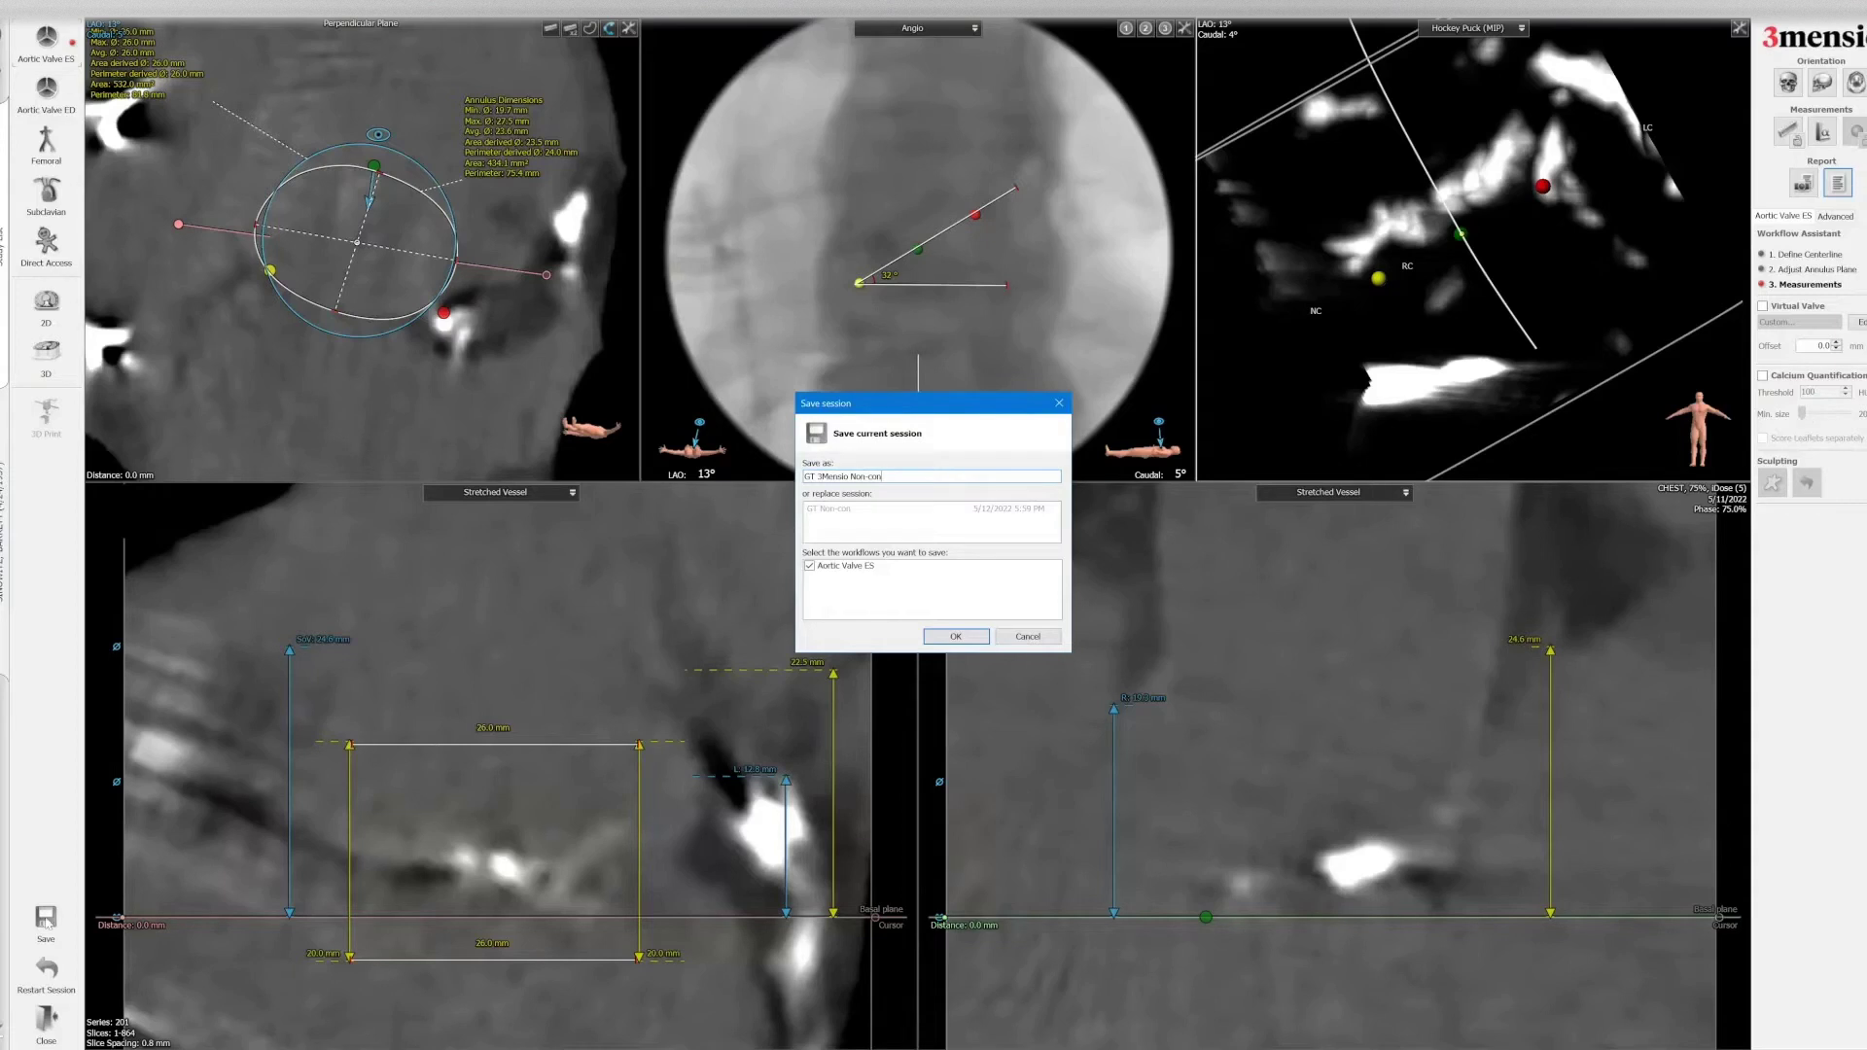
pyautogui.press('Return')
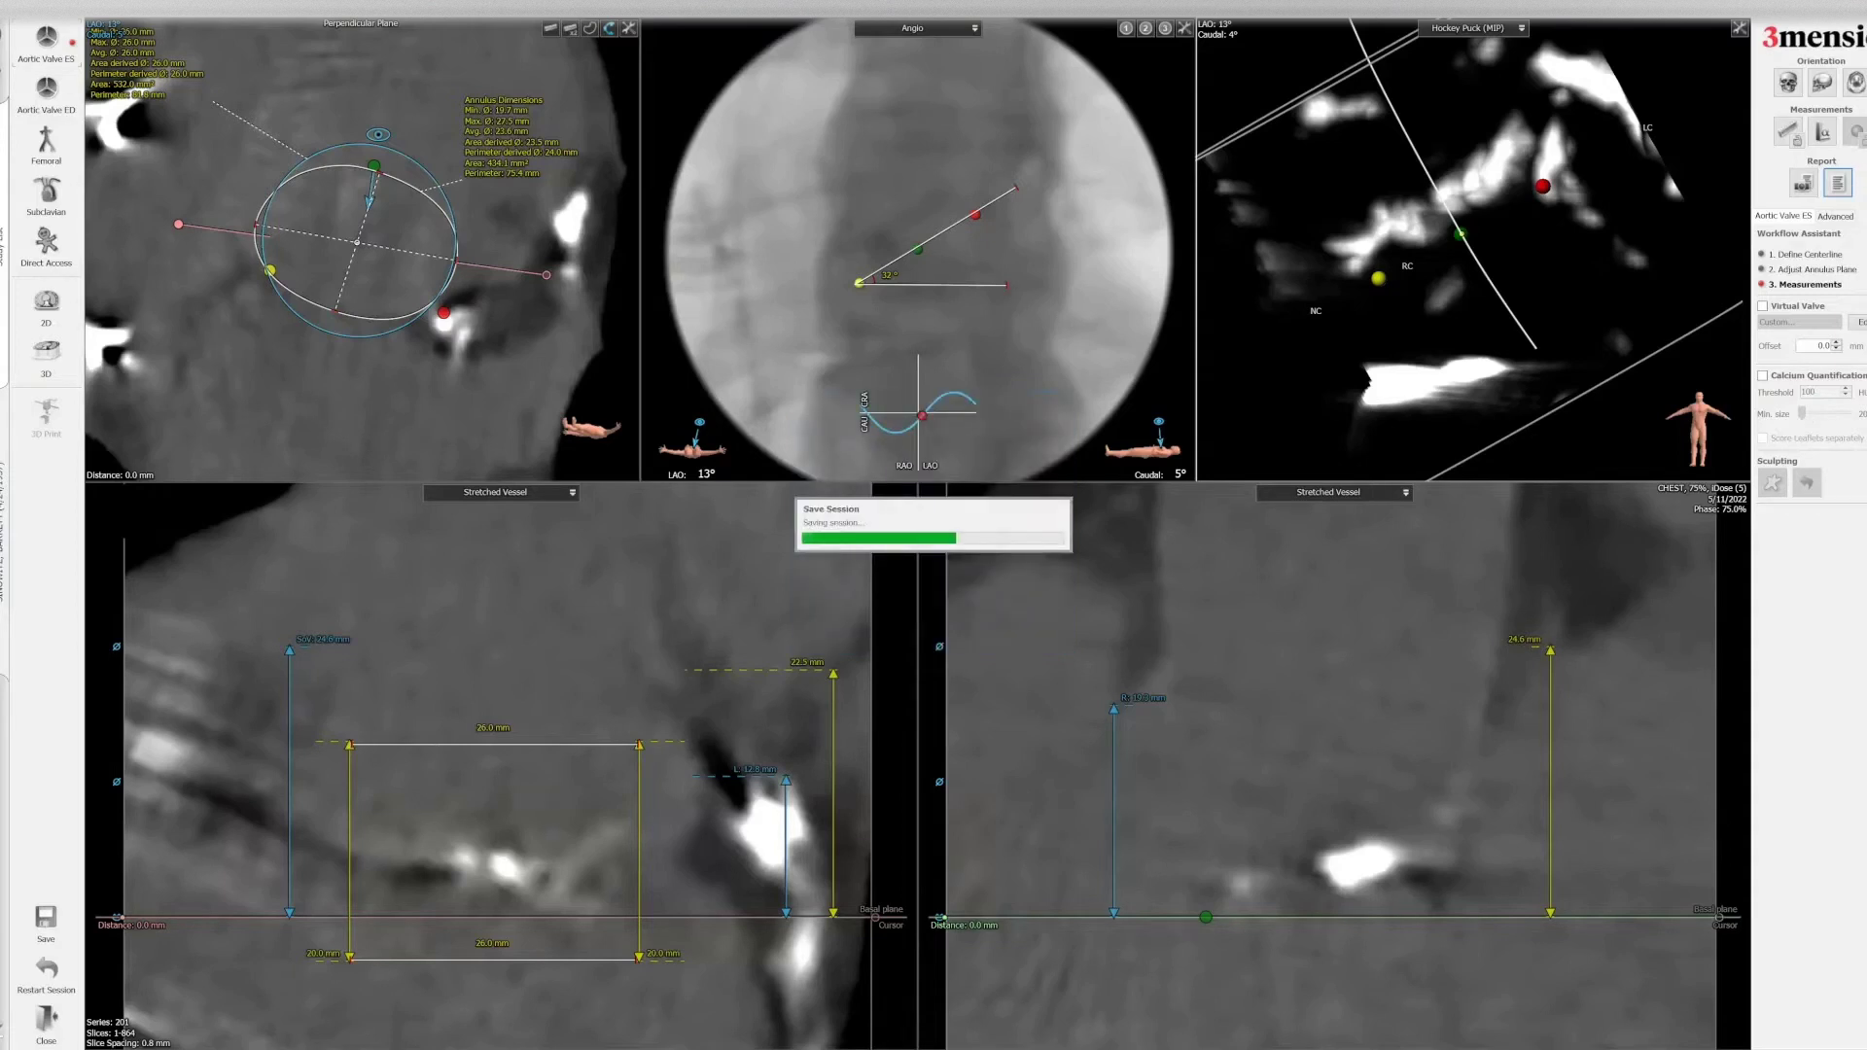